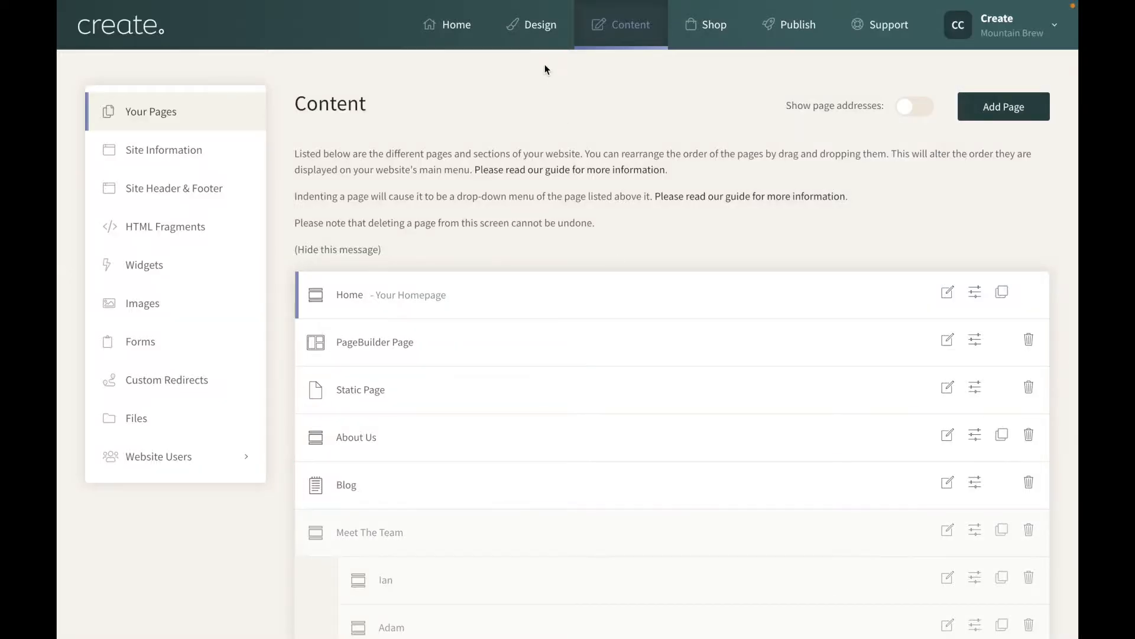
Open the website's design editor.
{"action": "left_click", "coordinate": [540, 42]}
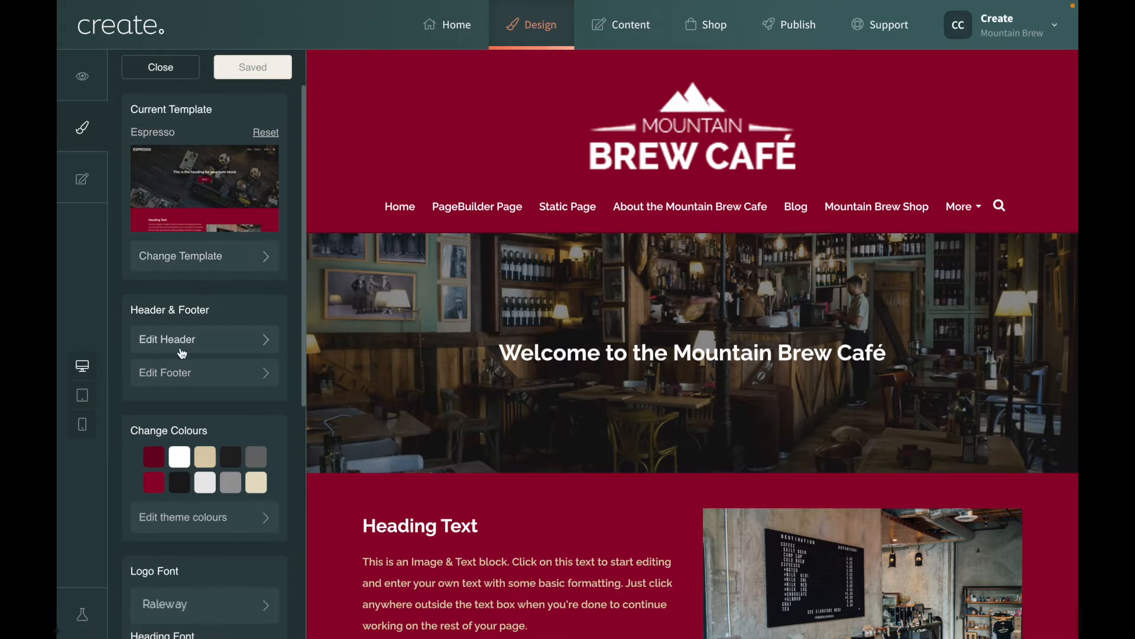
Try the Savon template on the site, look over its page preview and discard the template change.
{"action": "left_click", "coordinate": [165, 168]}
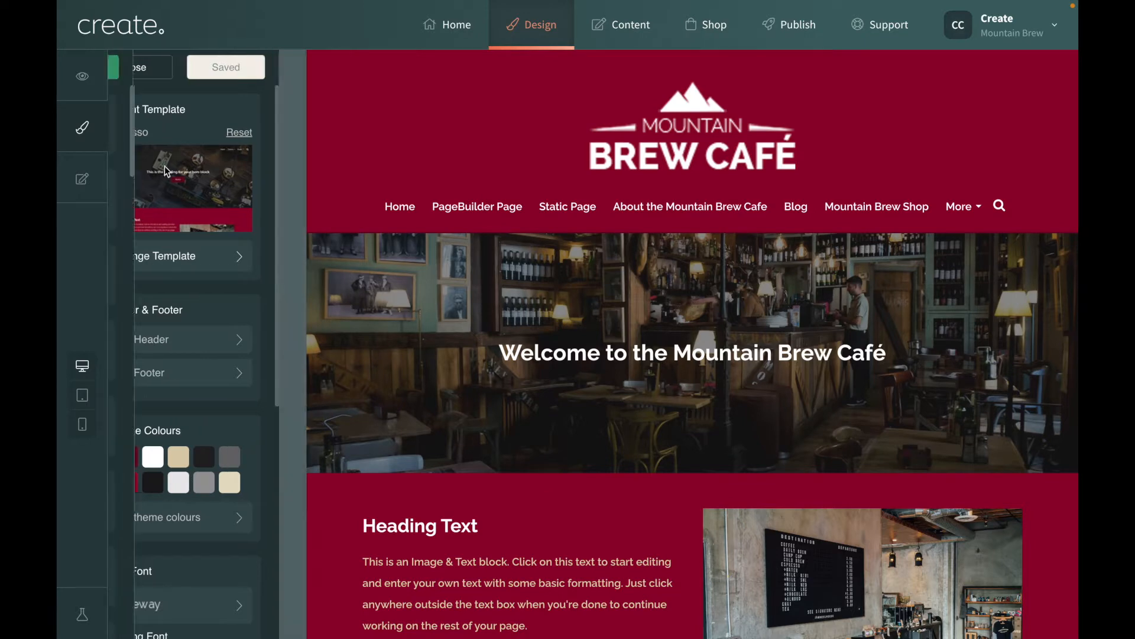
{"action": "scroll", "coordinate": [175, 363], "scroll_direction": "down", "scroll_amount": 15}
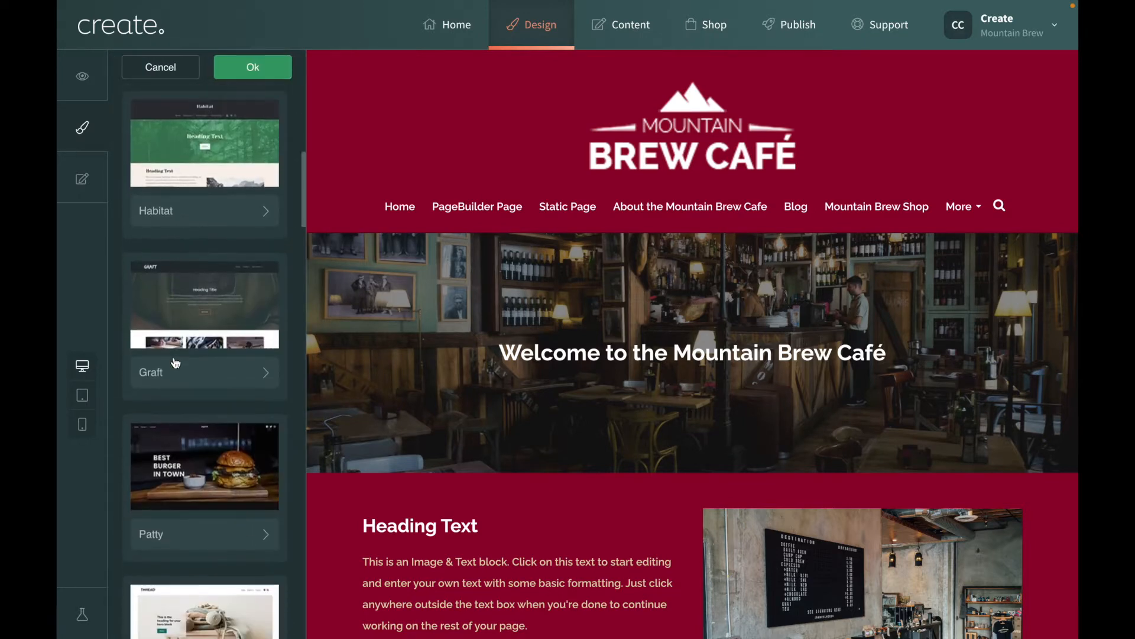
{"action": "scroll", "coordinate": [175, 362], "scroll_direction": "down", "scroll_amount": 9}
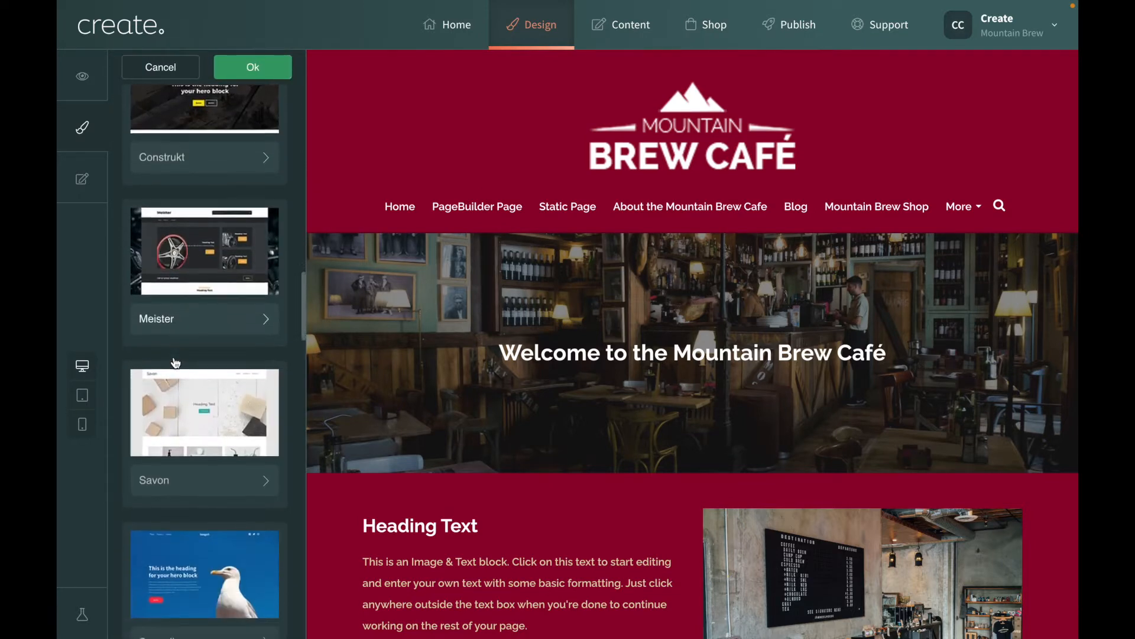
{"action": "left_click", "coordinate": [178, 420]}
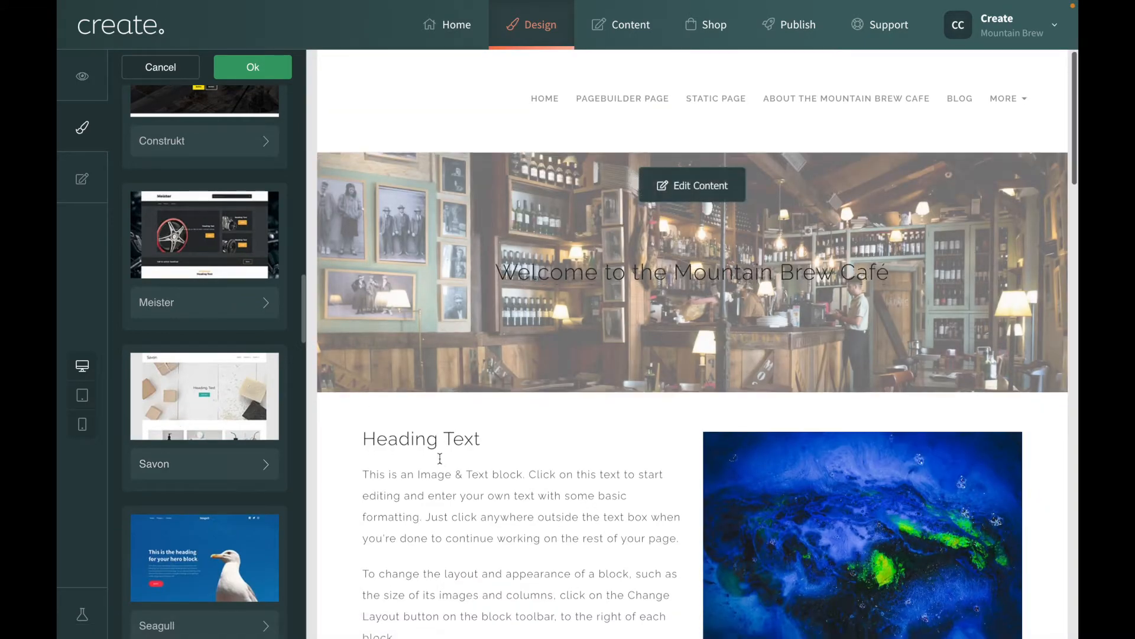
{"action": "scroll", "coordinate": [441, 462], "scroll_direction": "down", "scroll_amount": 4}
{"action": "scroll", "coordinate": [440, 463], "scroll_direction": "down", "scroll_amount": 5}
{"action": "scroll", "coordinate": [441, 463], "scroll_direction": "up", "scroll_amount": 10}
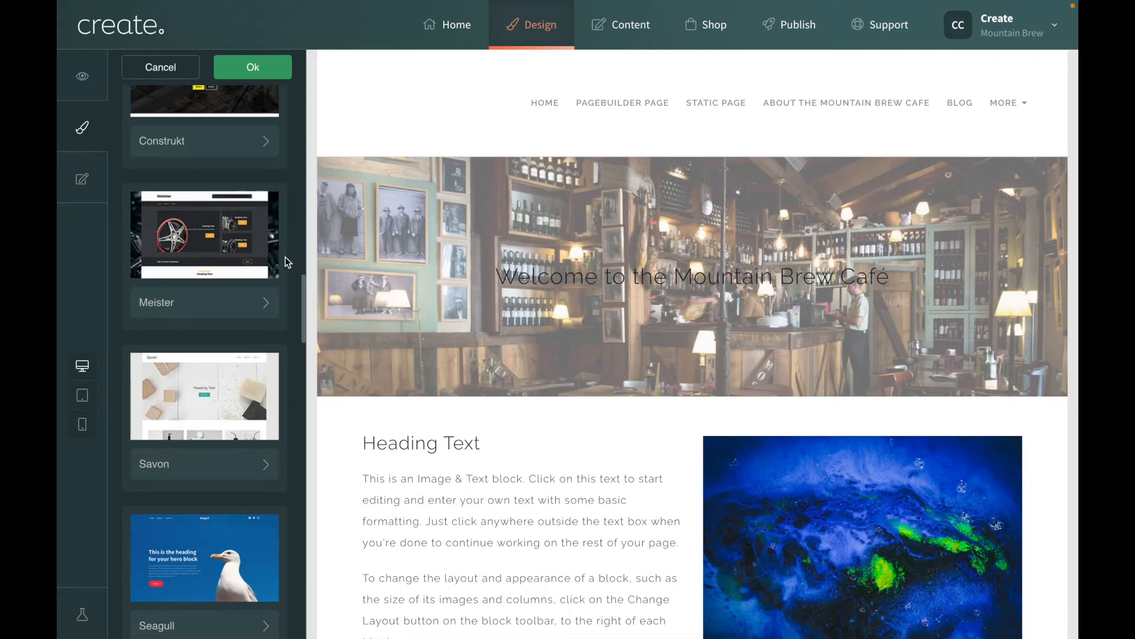
{"action": "left_click", "coordinate": [183, 78]}
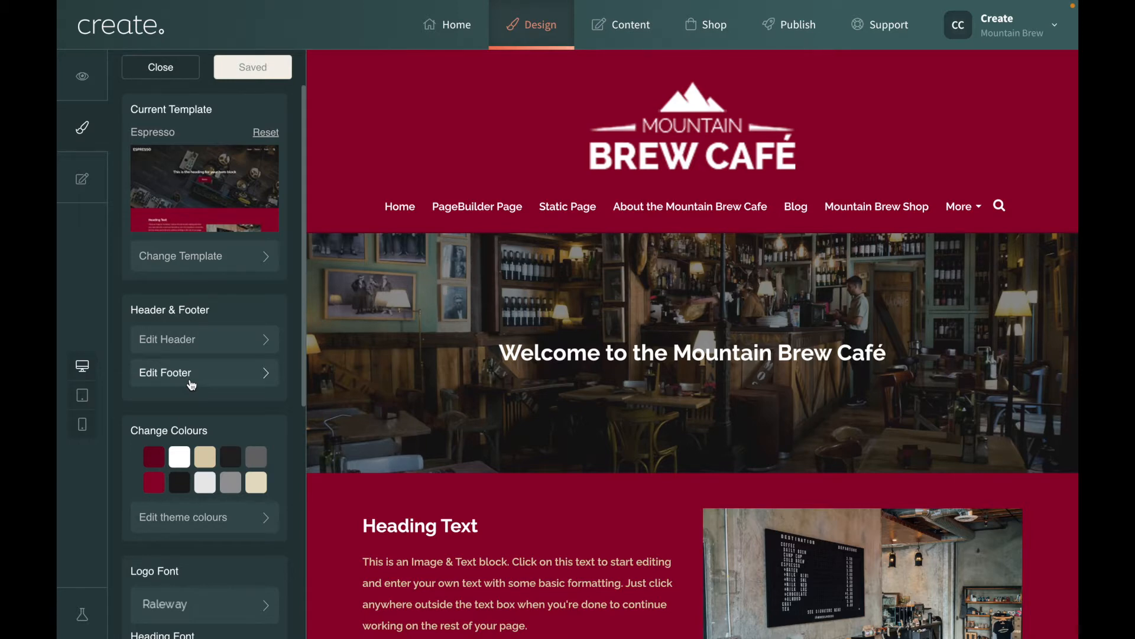
Edit the site header and choose the Topbar & Contact Info layout for it.
{"action": "left_click", "coordinate": [203, 340]}
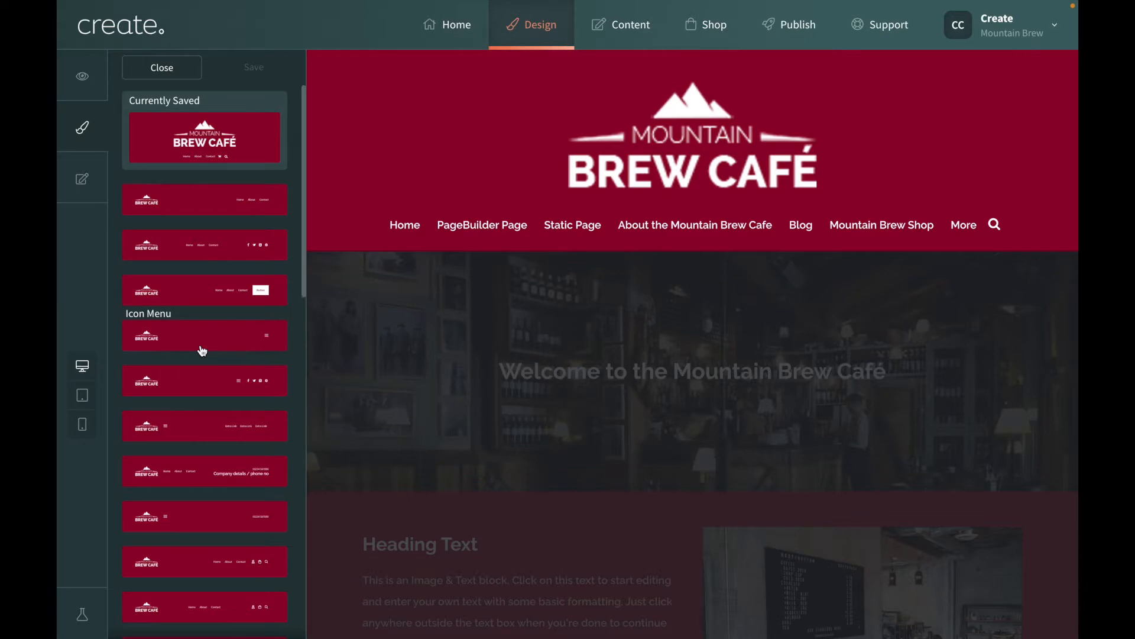
{"action": "scroll", "coordinate": [203, 350], "scroll_direction": "down", "scroll_amount": 5}
{"action": "scroll", "coordinate": [202, 350], "scroll_direction": "down", "scroll_amount": 2}
{"action": "scroll", "coordinate": [202, 350], "scroll_direction": "up", "scroll_amount": 10}
{"action": "scroll", "coordinate": [261, 451], "scroll_direction": "down", "scroll_amount": 6}
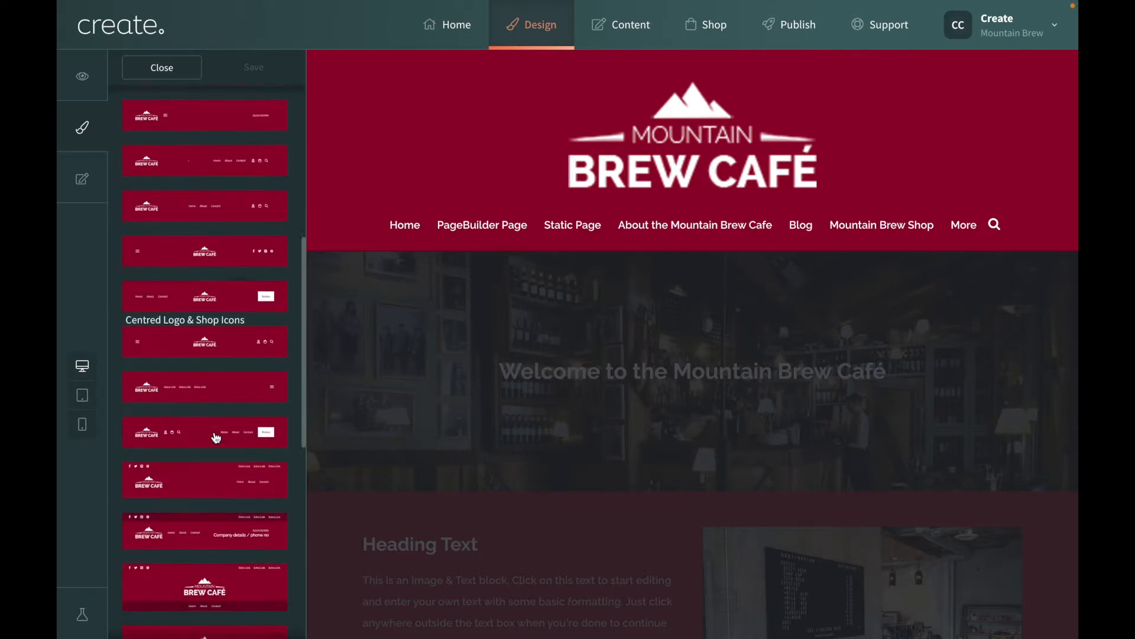
{"action": "scroll", "coordinate": [213, 467], "scroll_direction": "down", "scroll_amount": 2}
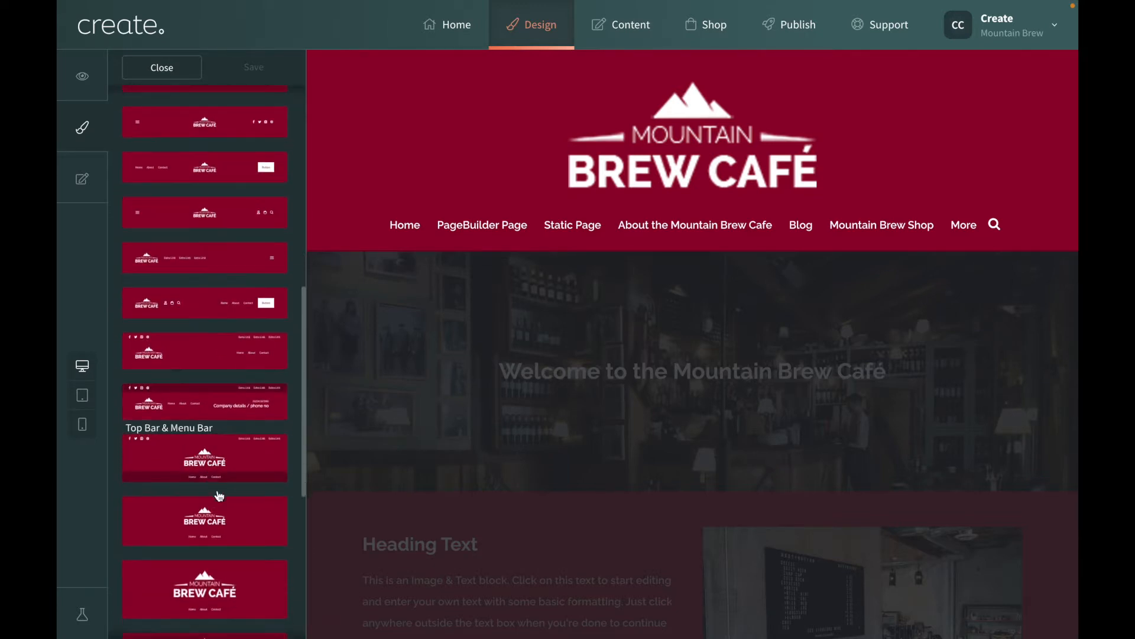
{"action": "scroll", "coordinate": [211, 490], "scroll_direction": "down", "scroll_amount": 4}
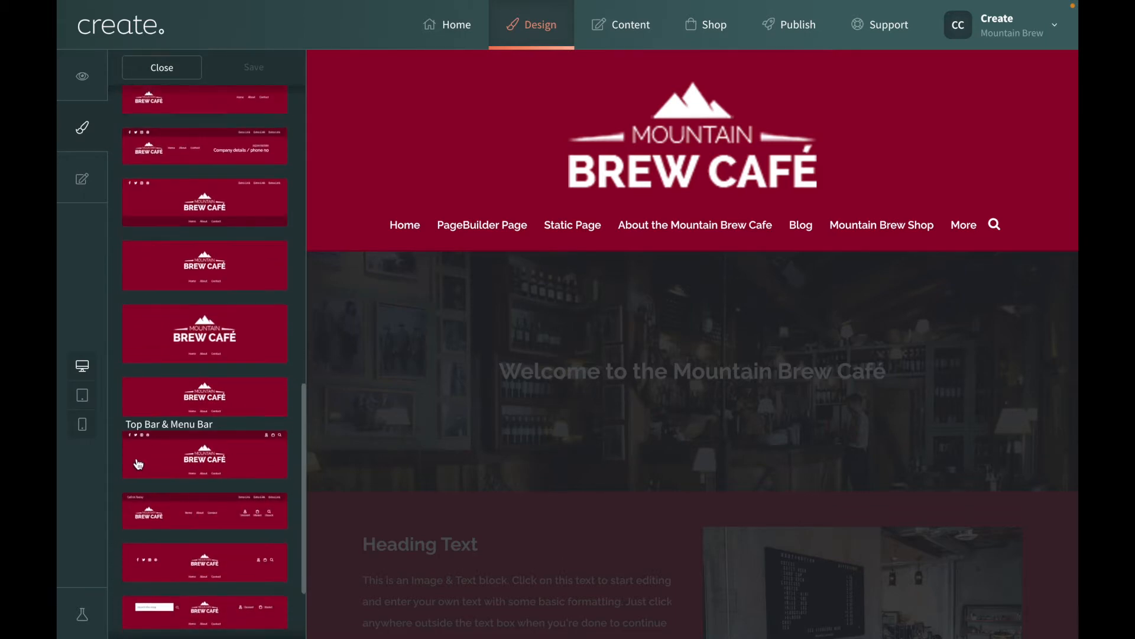
{"action": "scroll", "coordinate": [241, 494], "scroll_direction": "down", "scroll_amount": 2}
{"action": "scroll", "coordinate": [240, 495], "scroll_direction": "up", "scroll_amount": 10}
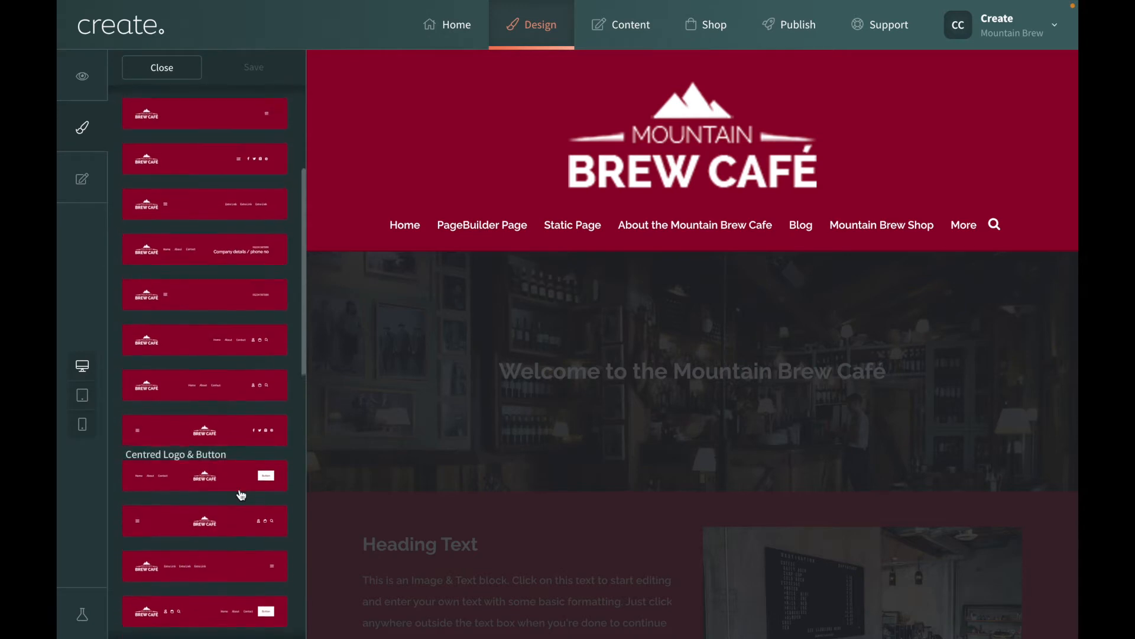
{"action": "scroll", "coordinate": [208, 335], "scroll_direction": "down", "scroll_amount": 5}
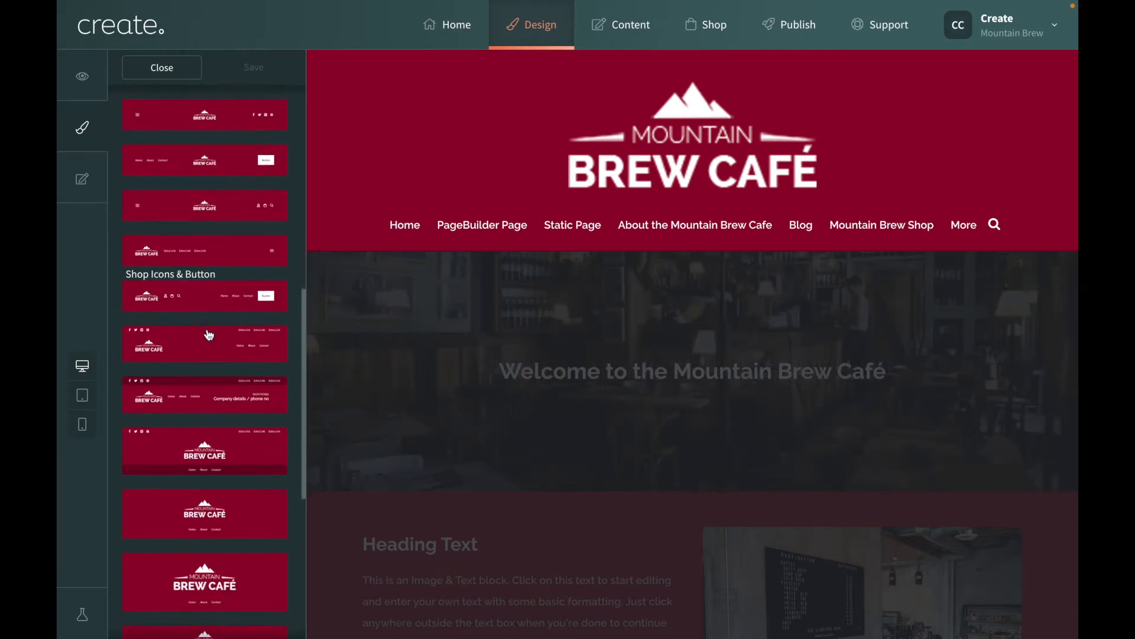
{"action": "left_click", "coordinate": [219, 380]}
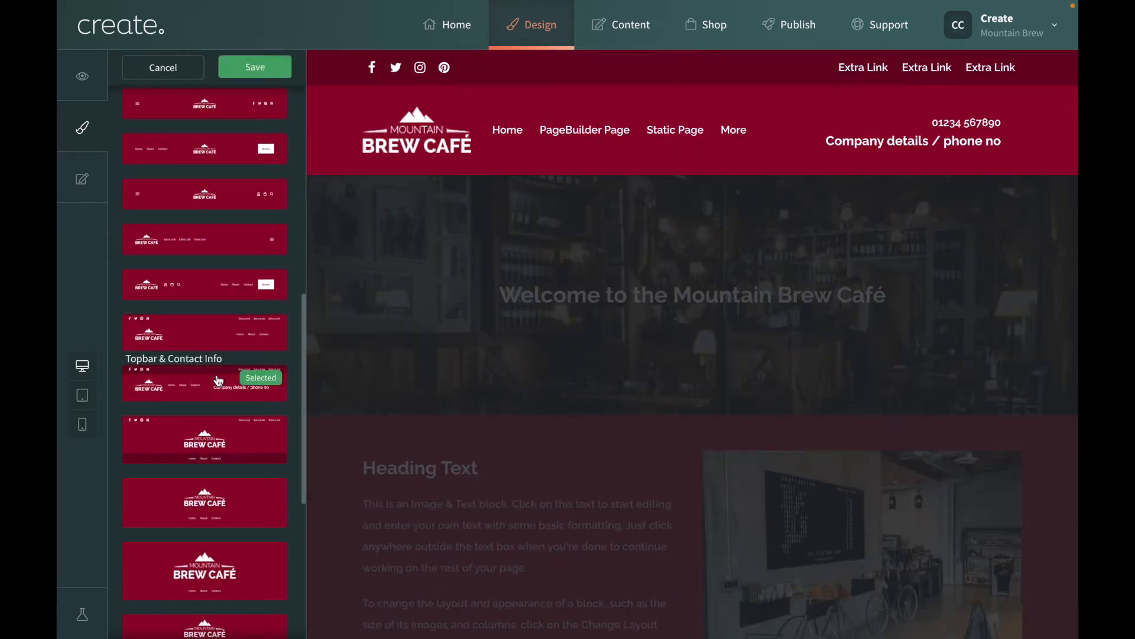
View the list settings of the extra links in the header's top bar and close them without changes.
{"action": "mouse_move", "coordinate": [349, 101]}
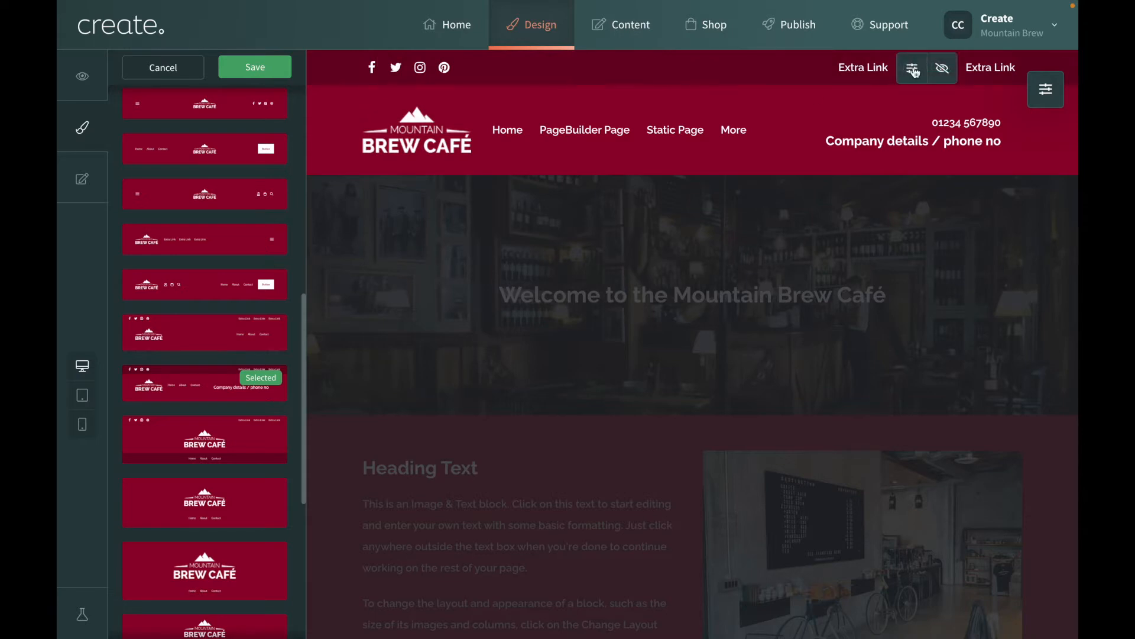
{"action": "left_click", "coordinate": [914, 72]}
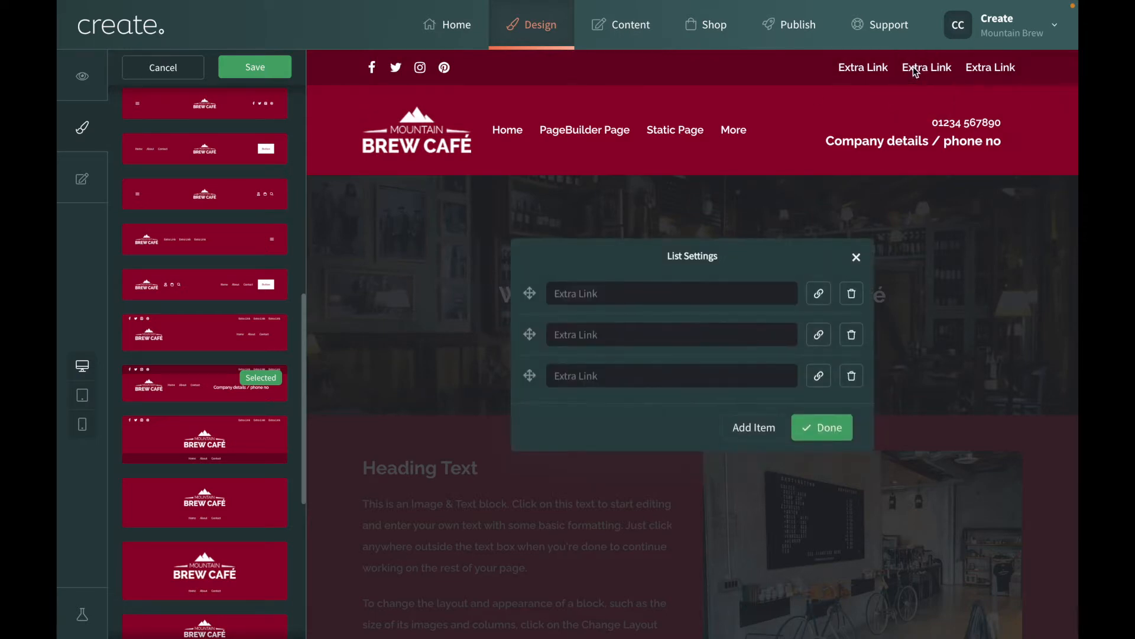
{"action": "left_click", "coordinate": [857, 257]}
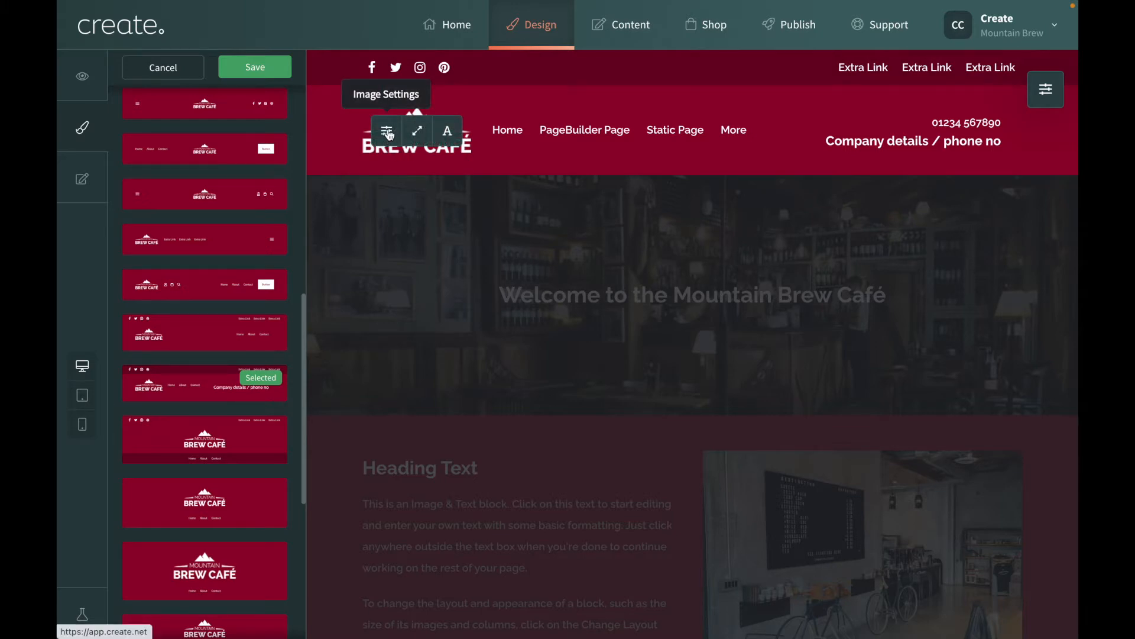
View the header logo's image settings and the image library, leaving the logo selection as it is.
{"action": "left_click", "coordinate": [388, 132]}
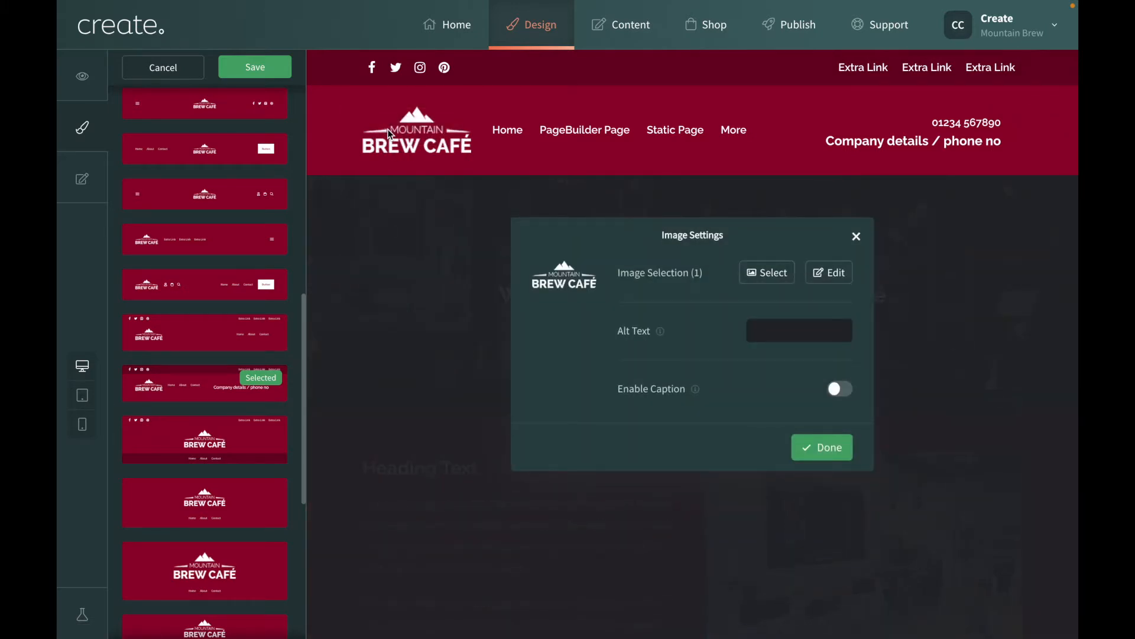
{"action": "left_click", "coordinate": [778, 283]}
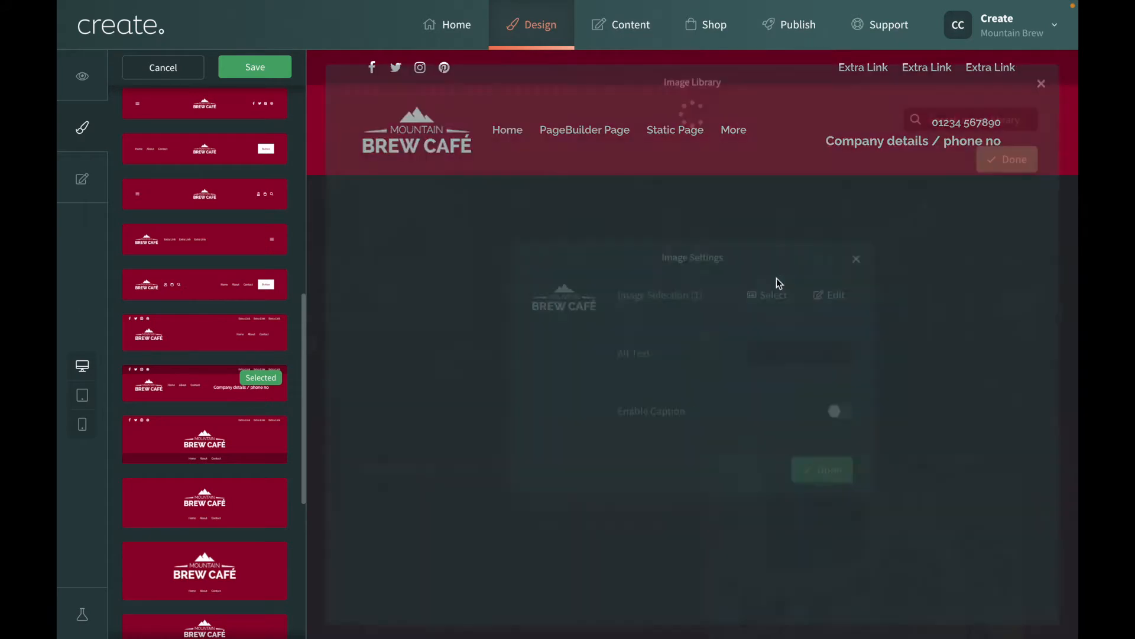
{"action": "scroll", "coordinate": [664, 368], "scroll_direction": "down", "scroll_amount": 3}
{"action": "scroll", "coordinate": [664, 370], "scroll_direction": "up", "scroll_amount": 3}
{"action": "left_click", "coordinate": [1044, 84]}
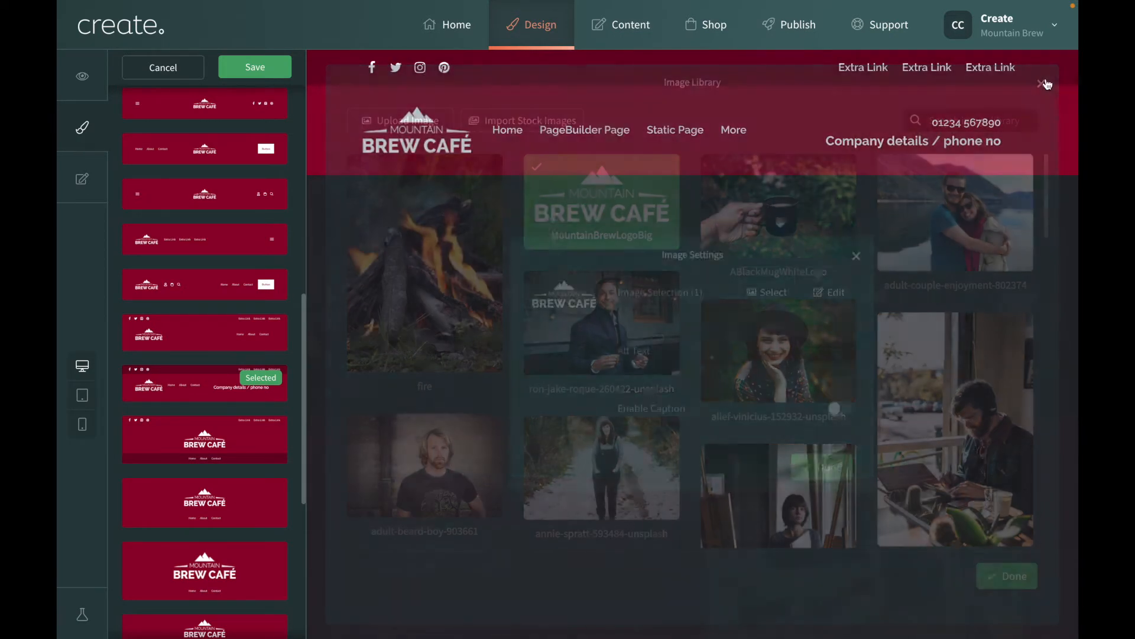
{"action": "left_click", "coordinate": [857, 240]}
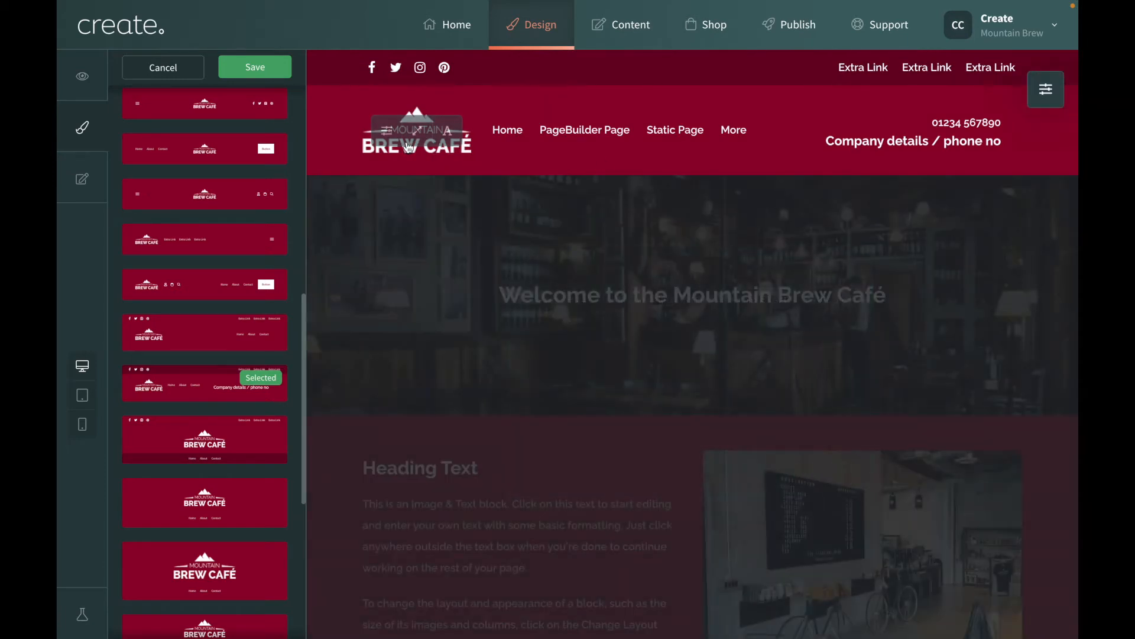
Try a text logo in the header and switch back to the image logo.
{"action": "left_click", "coordinate": [452, 135]}
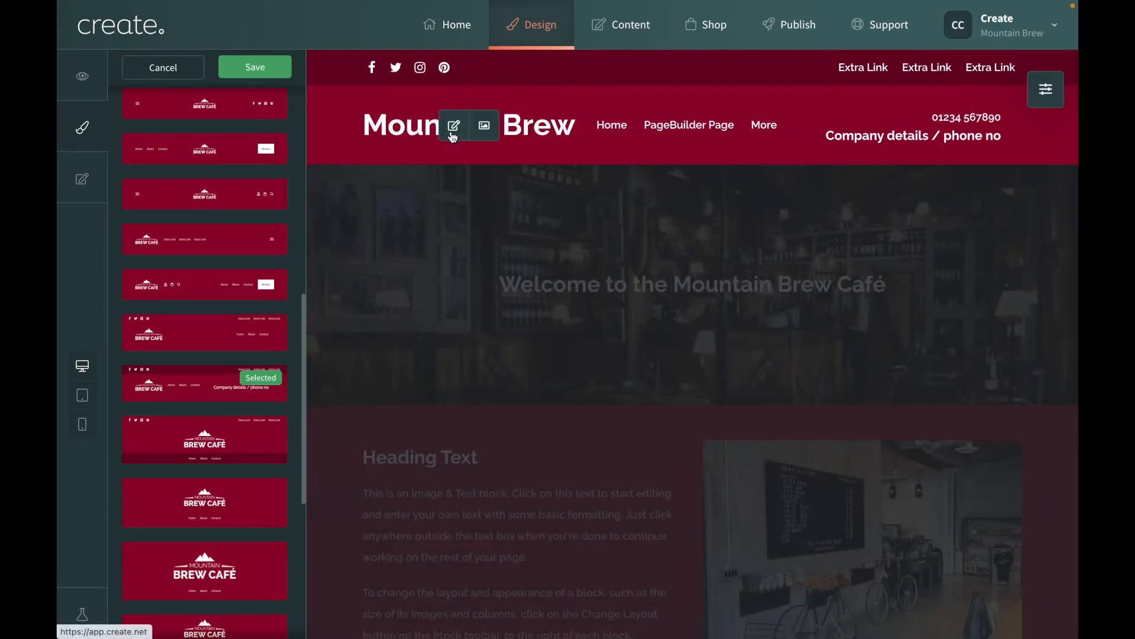
{"action": "left_click", "coordinate": [482, 122]}
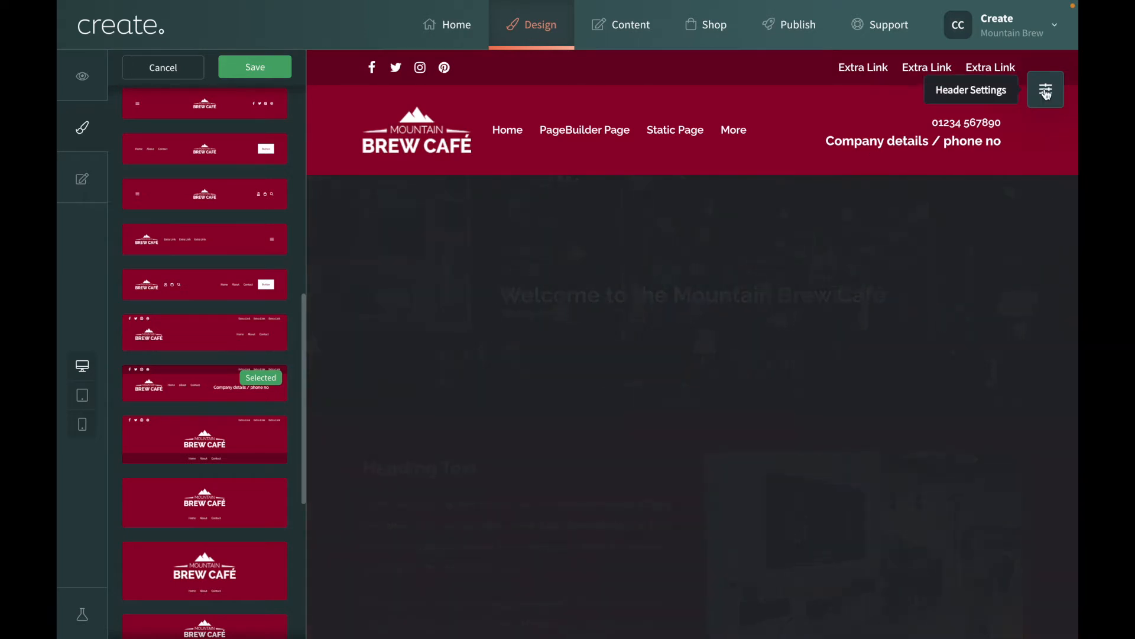
Open the header settings and try the Full Width layout, switching it back off.
{"action": "left_click", "coordinate": [1046, 92]}
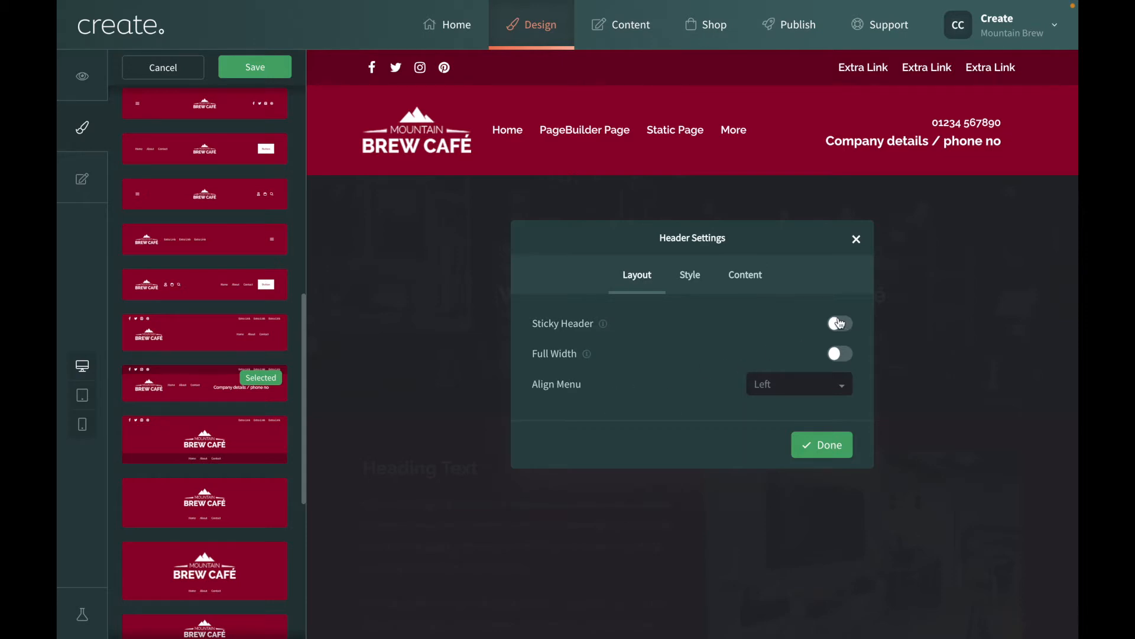
{"action": "left_click", "coordinate": [840, 355]}
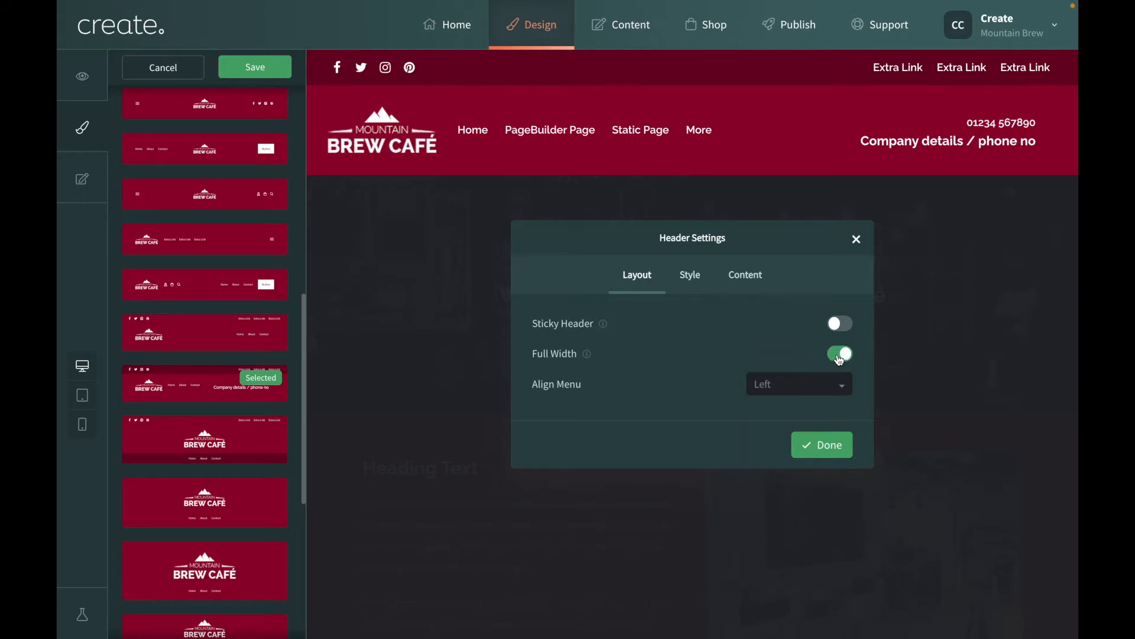
{"action": "left_click", "coordinate": [839, 355]}
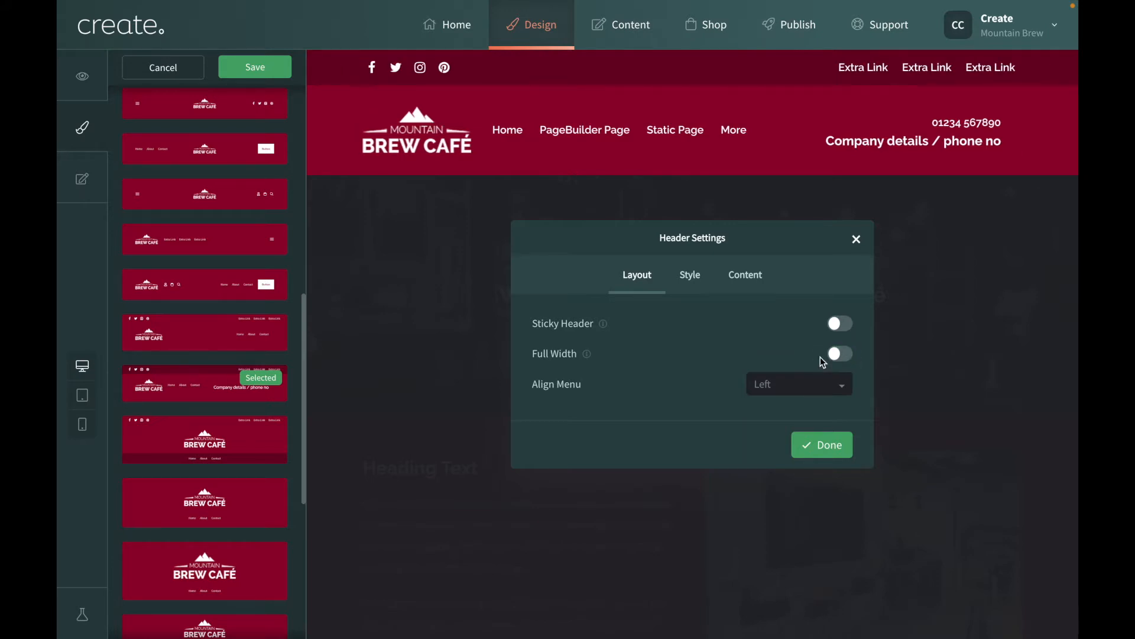
Try the Centre and Right menu alignments for the header and return the alignment to Left.
{"action": "left_click", "coordinate": [800, 382]}
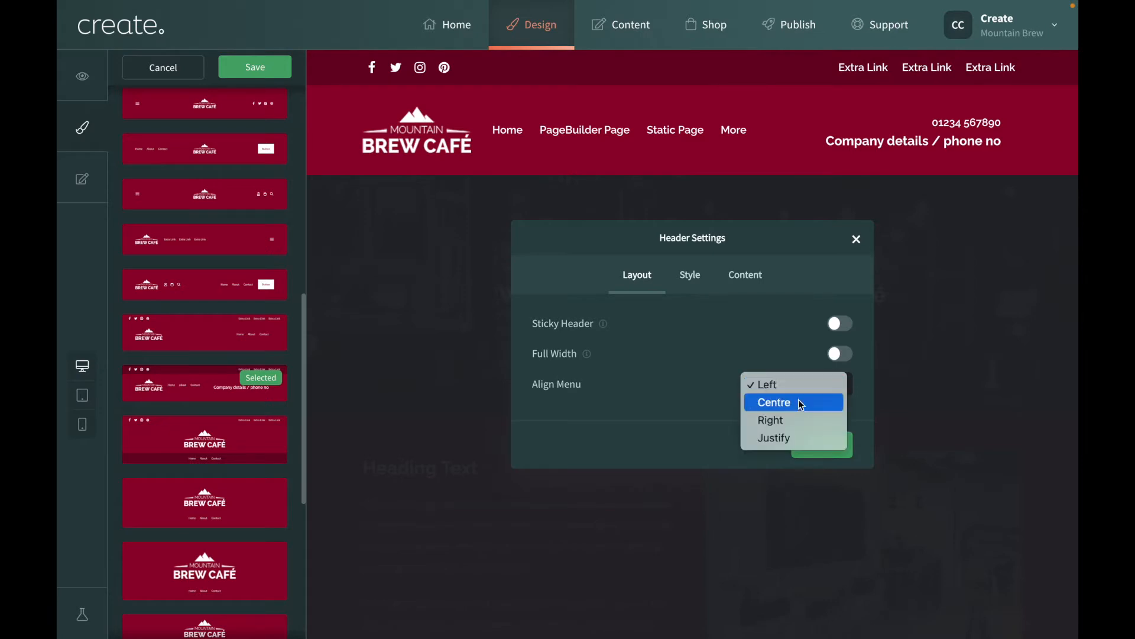
{"action": "left_click", "coordinate": [798, 401]}
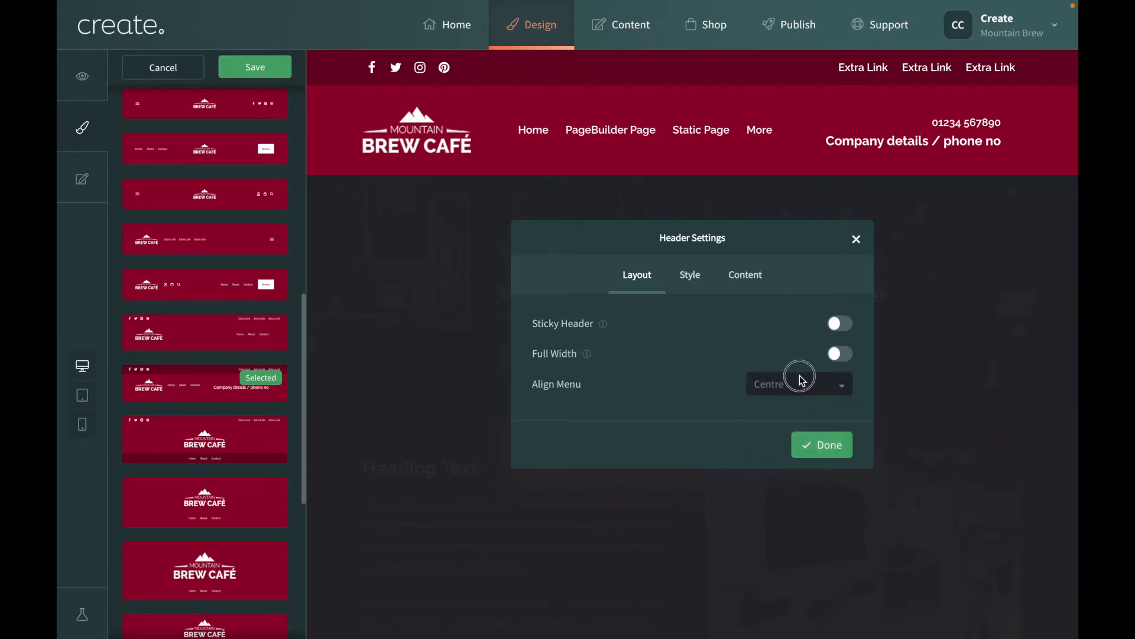
{"action": "left_click", "coordinate": [798, 382]}
{"action": "left_click", "coordinate": [798, 385]}
{"action": "left_click", "coordinate": [800, 392]}
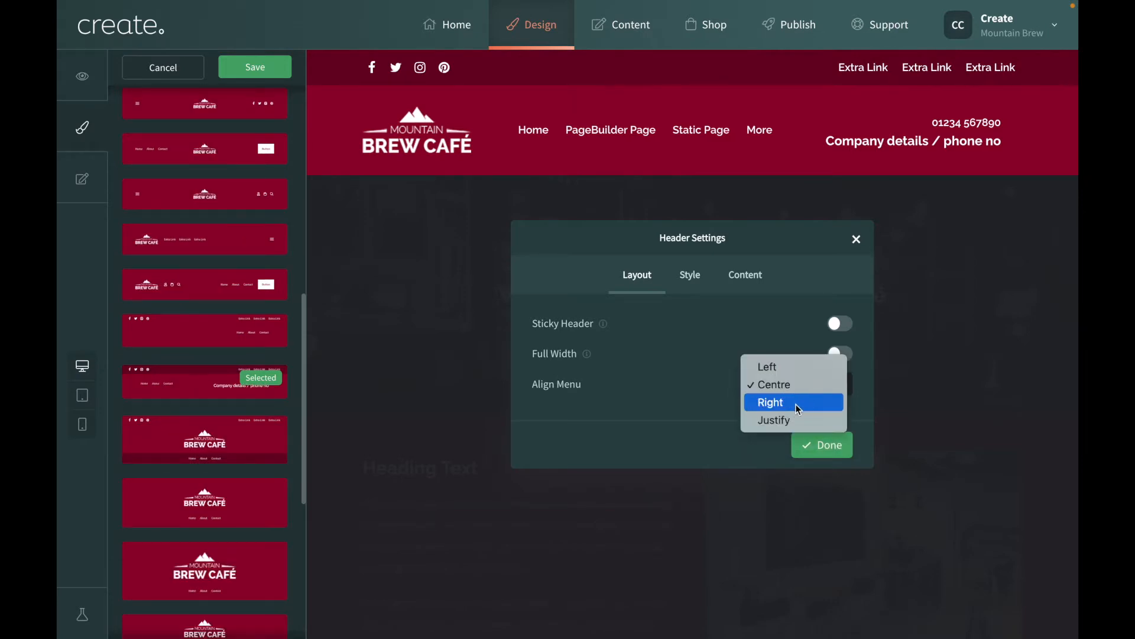
{"action": "left_click", "coordinate": [799, 404]}
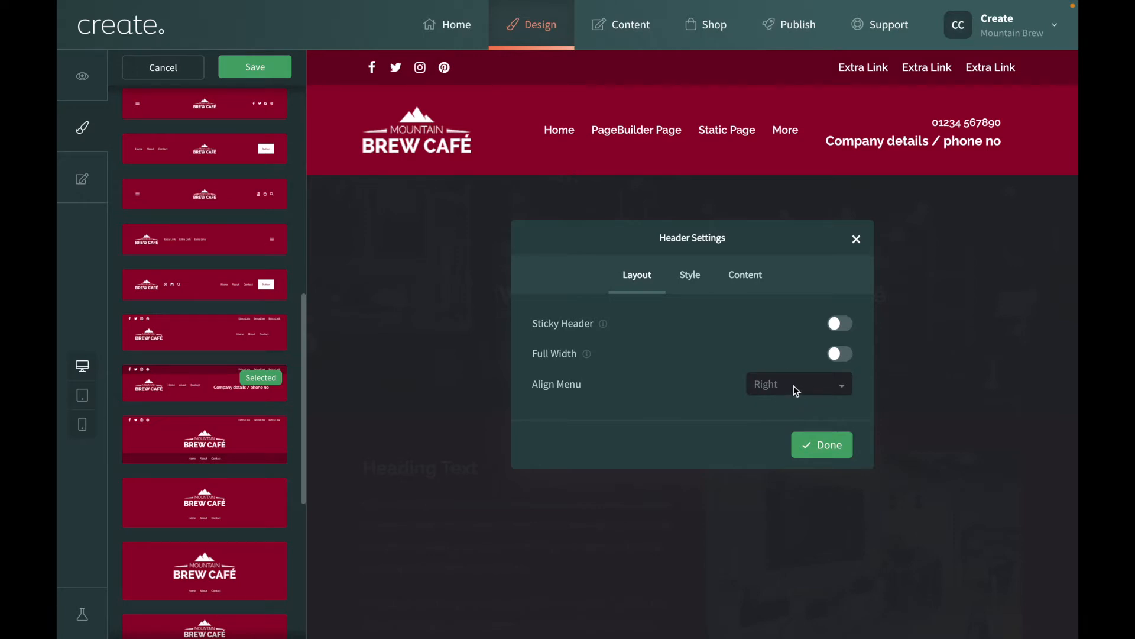
{"action": "left_click", "coordinate": [794, 381]}
{"action": "left_click", "coordinate": [775, 354]}
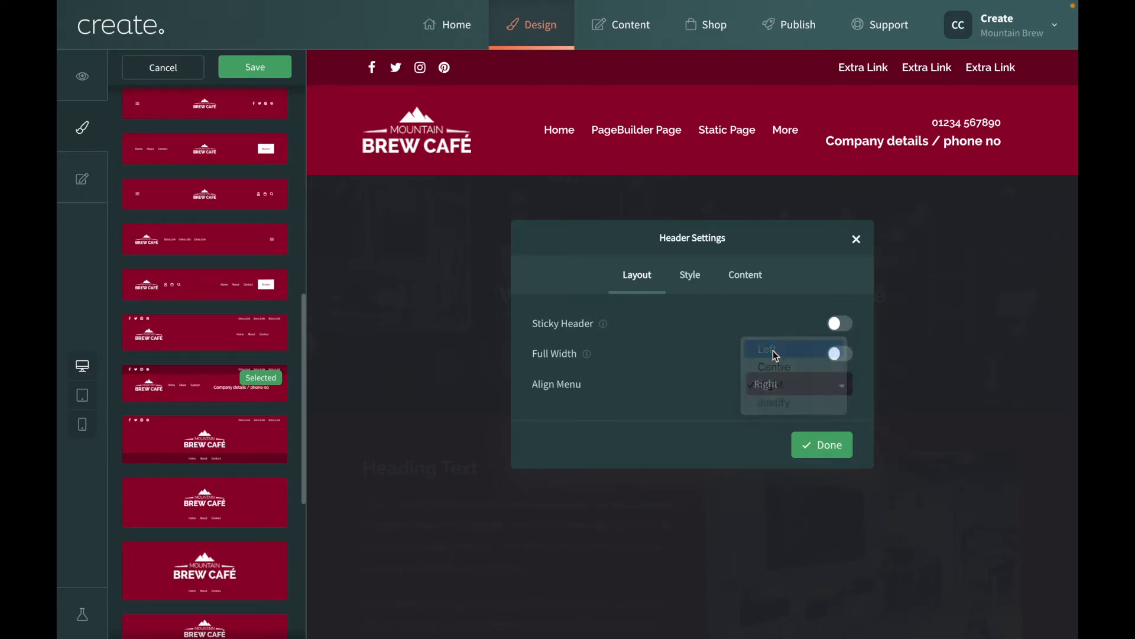
Try the Border style for the header topbar and set it back to Solid.
{"action": "left_click", "coordinate": [686, 278]}
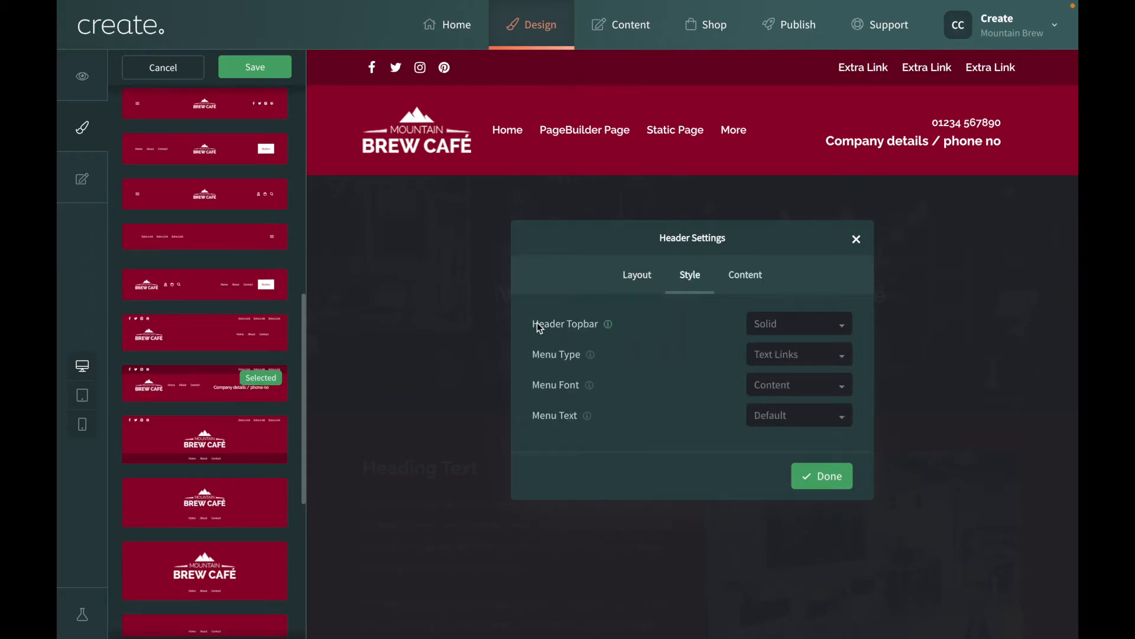
{"action": "left_click", "coordinate": [803, 324]}
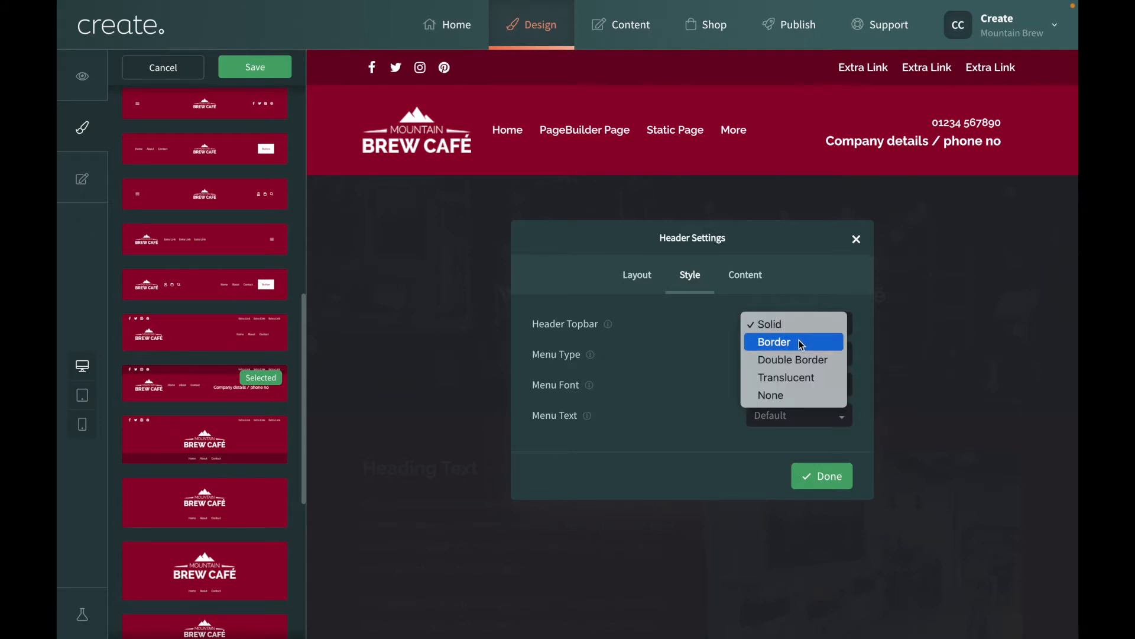
{"action": "left_click", "coordinate": [801, 342]}
{"action": "left_click", "coordinate": [800, 327]}
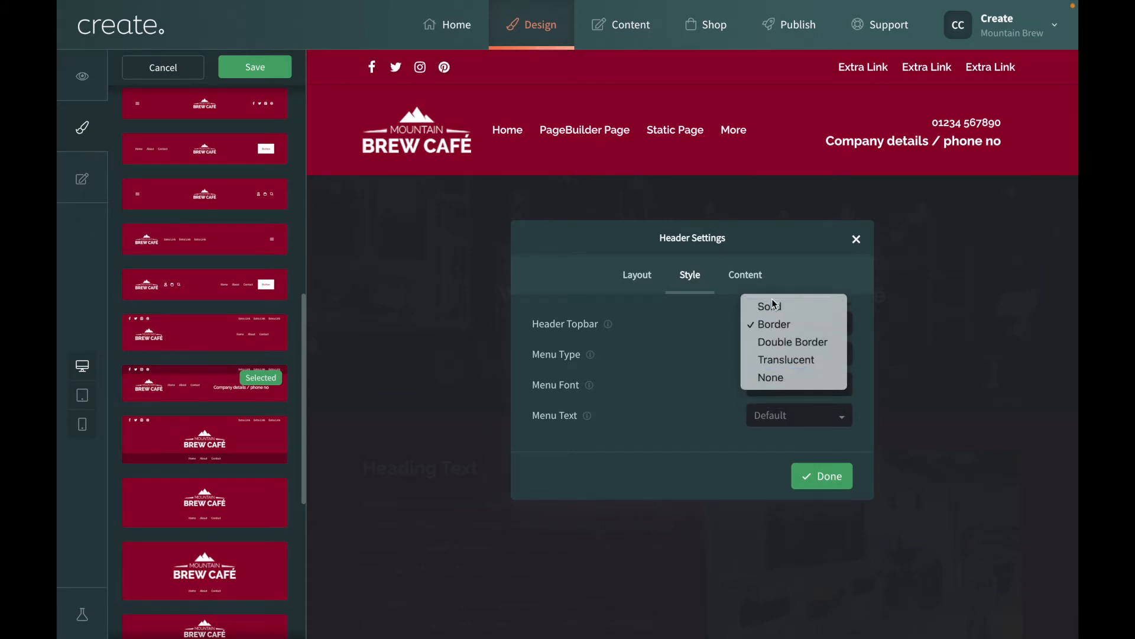
{"action": "left_click", "coordinate": [774, 305]}
Try the Icon menu type for the header and set it back to Text Links.
{"action": "left_click", "coordinate": [781, 355]}
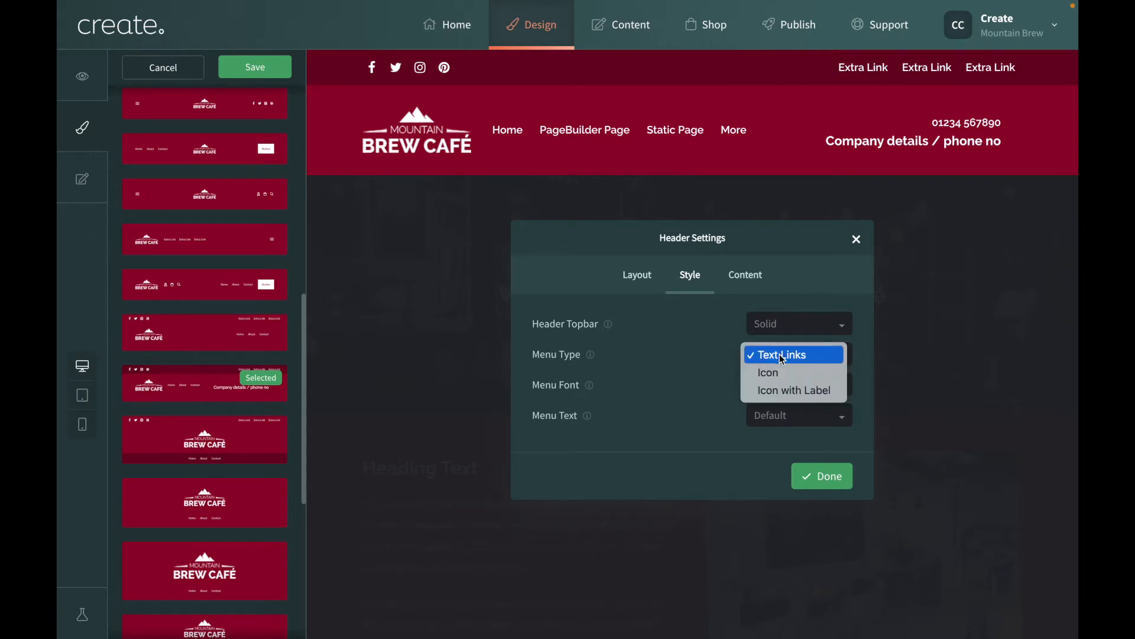
{"action": "left_click", "coordinate": [780, 373]}
{"action": "left_click", "coordinate": [789, 355]}
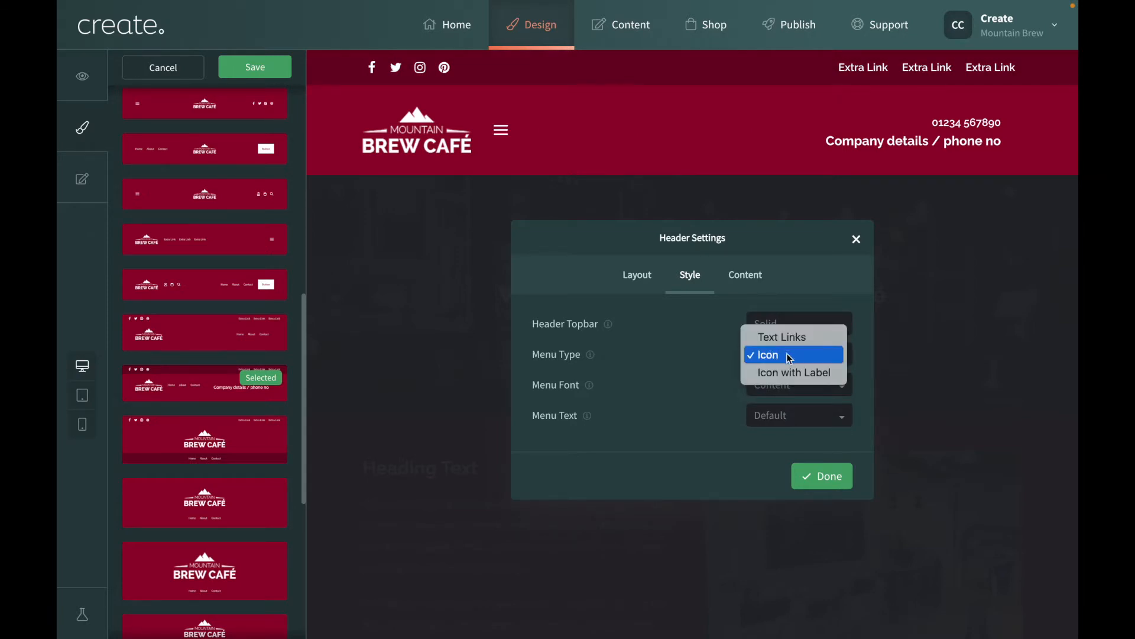
{"action": "left_click", "coordinate": [790, 337]}
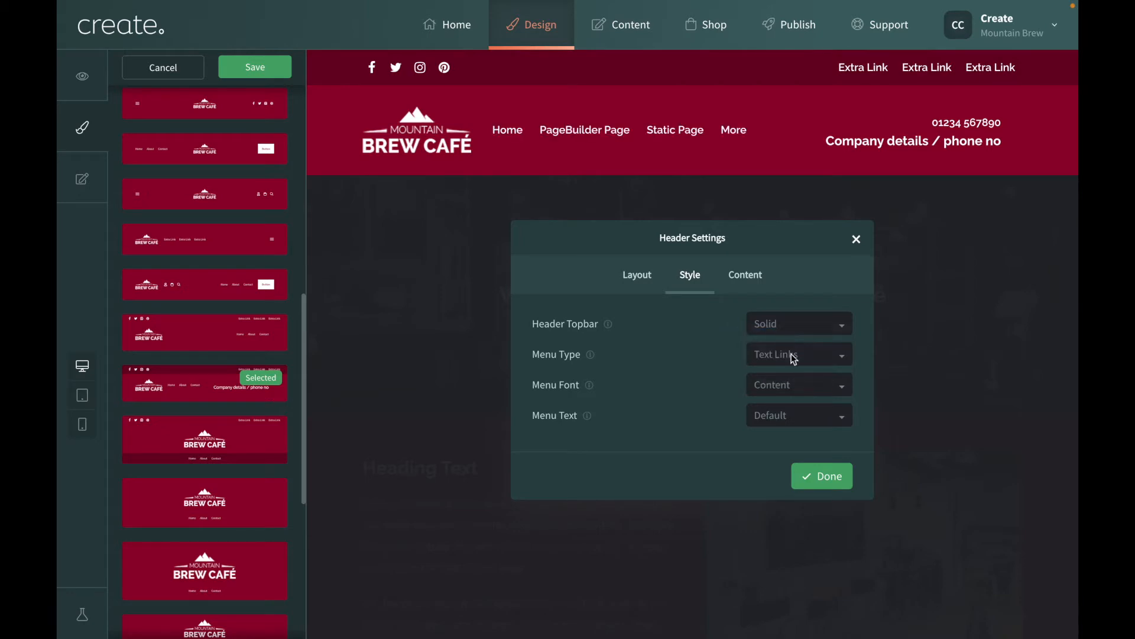
Examine the Menu Font and Menu Text options in the header's style settings.
{"action": "left_click", "coordinate": [800, 387]}
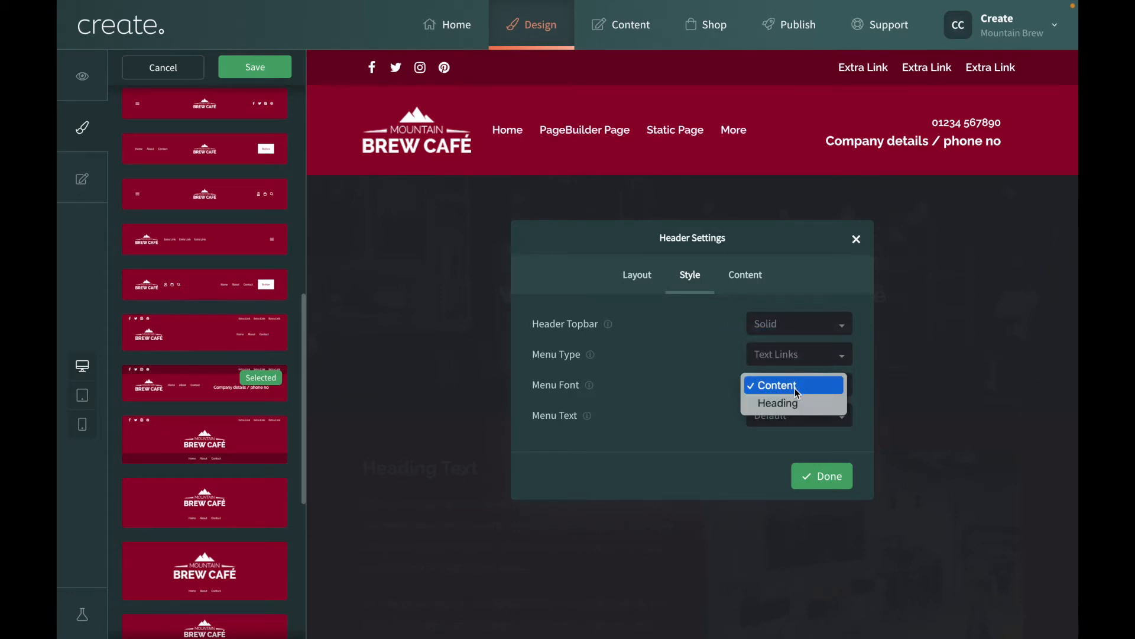
{"action": "left_click", "coordinate": [682, 380]}
{"action": "left_click", "coordinate": [787, 421]}
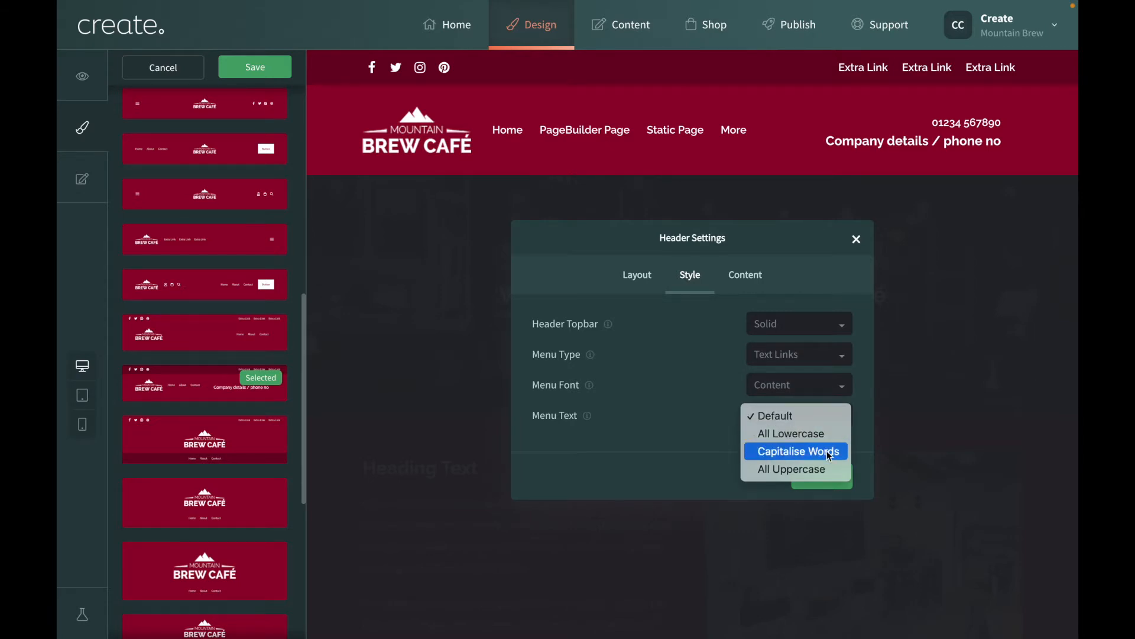
{"action": "left_click", "coordinate": [675, 399]}
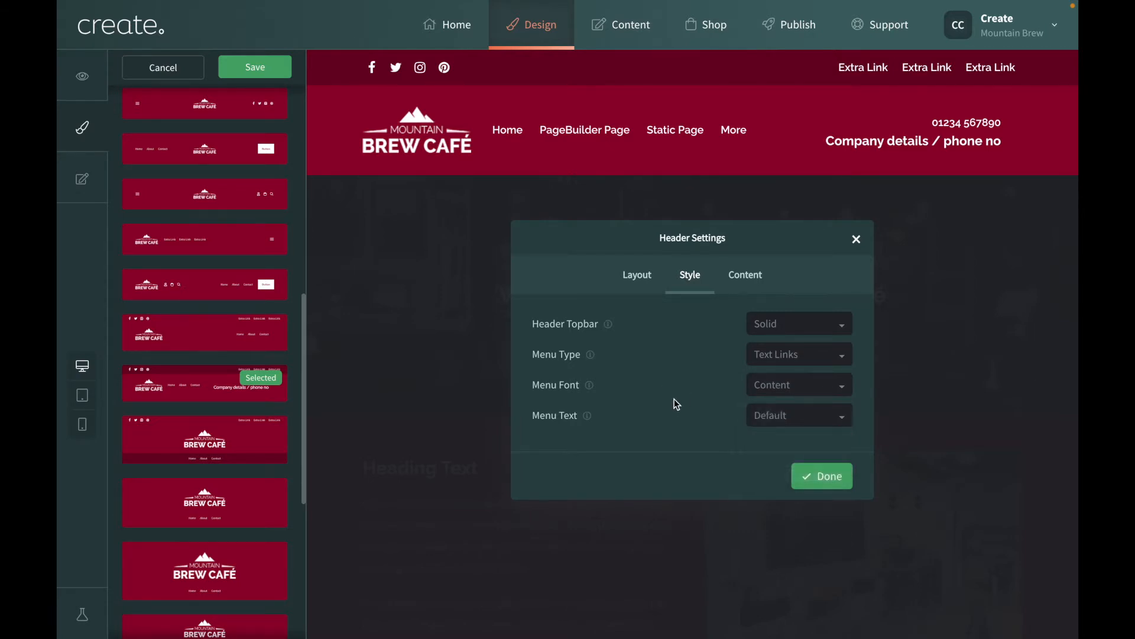
Show the account login, shop basket and shop search in the header, and try the header button before hiding it again.
{"action": "left_click", "coordinate": [757, 282]}
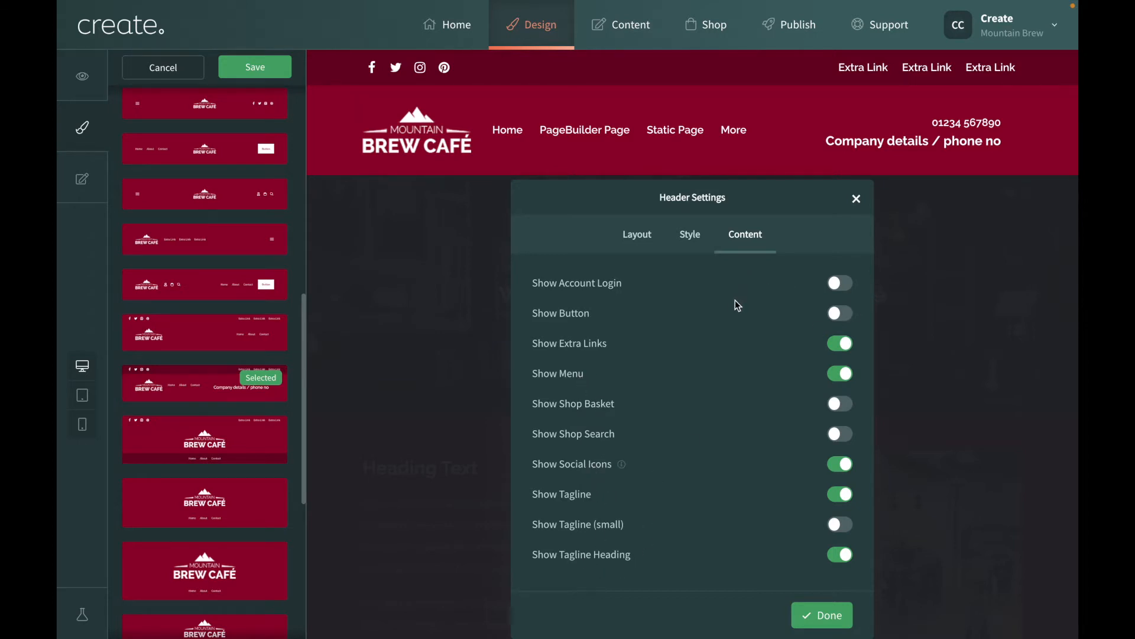
{"action": "left_click", "coordinate": [840, 284]}
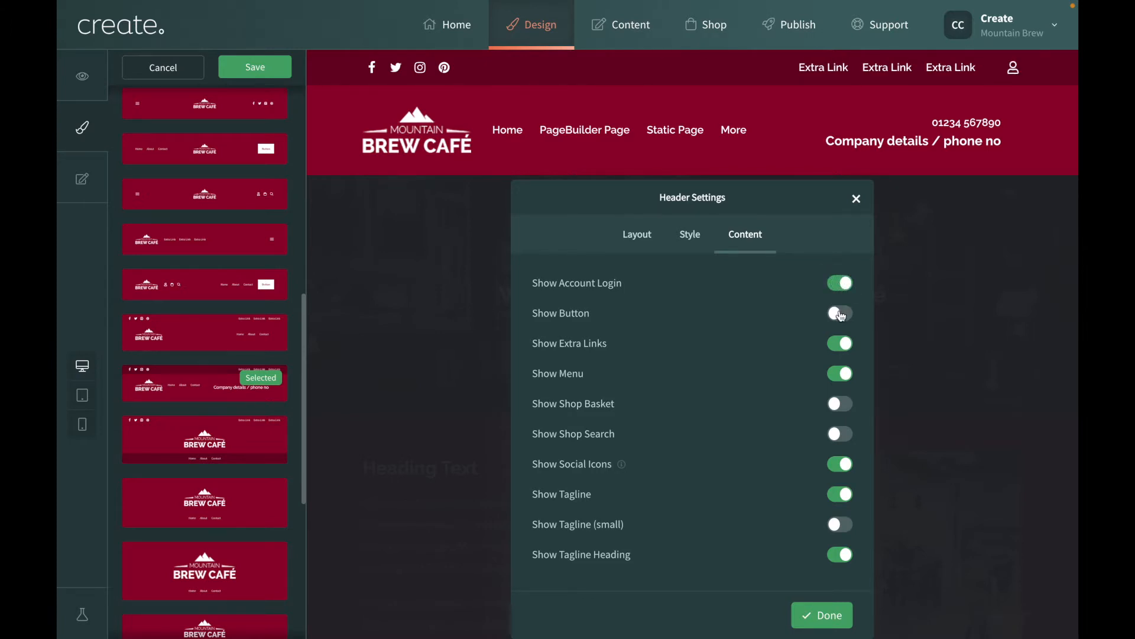
{"action": "left_click", "coordinate": [840, 313]}
{"action": "left_click", "coordinate": [840, 314]}
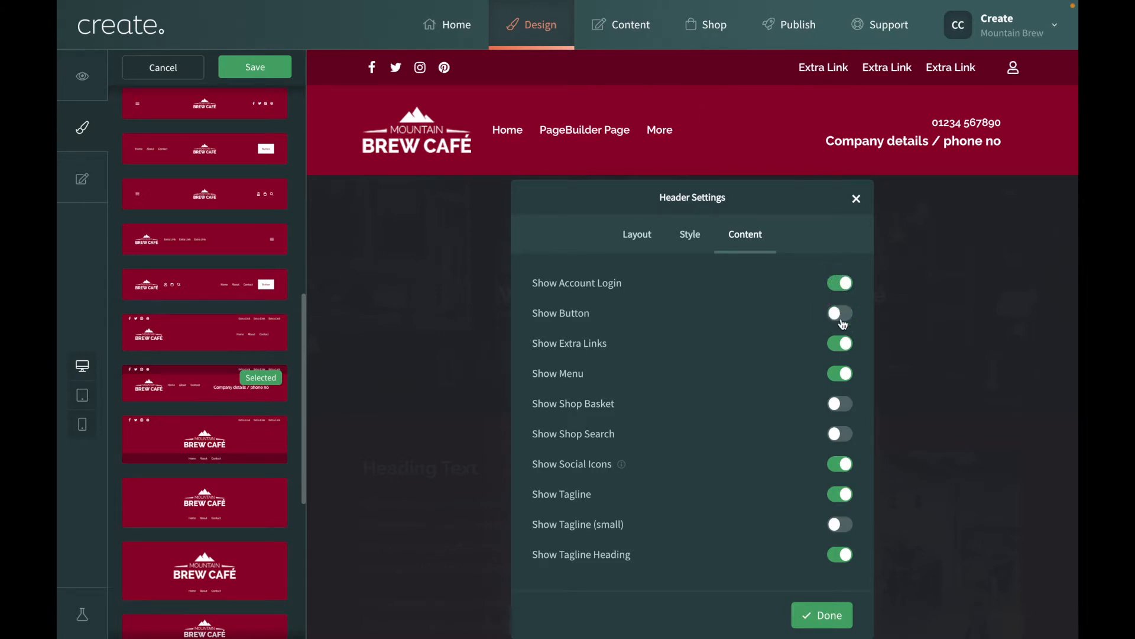
{"action": "left_click", "coordinate": [844, 405]}
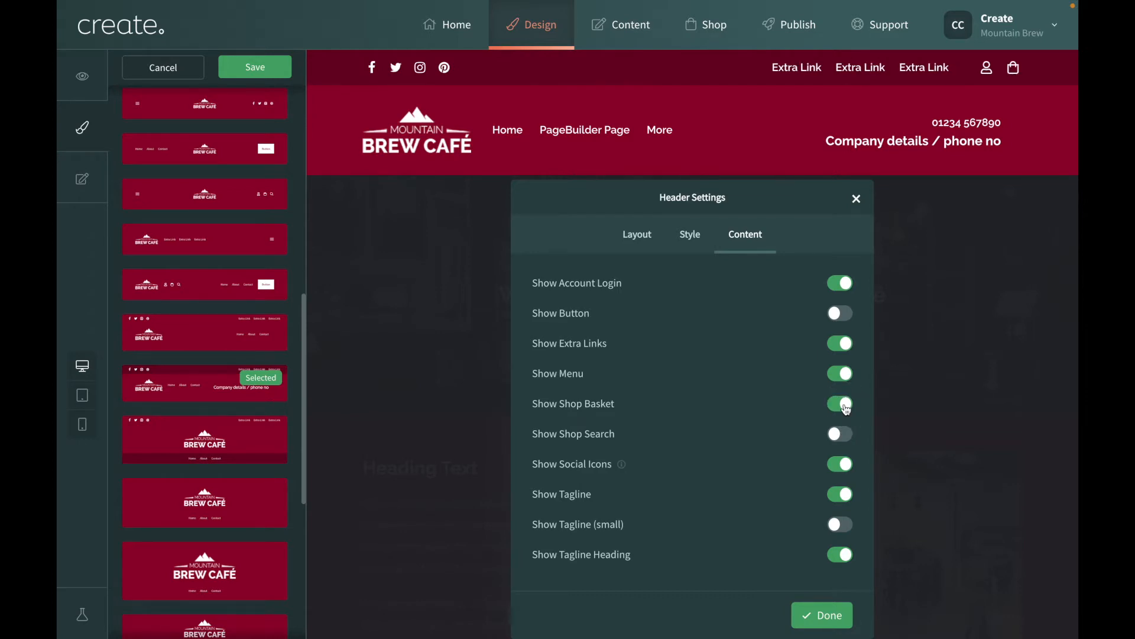
{"action": "left_click", "coordinate": [844, 438]}
Try the small tagline, and hide the tagline heading, tagline and extra links in the header.
{"action": "left_click", "coordinate": [841, 525]}
{"action": "left_click", "coordinate": [841, 525]}
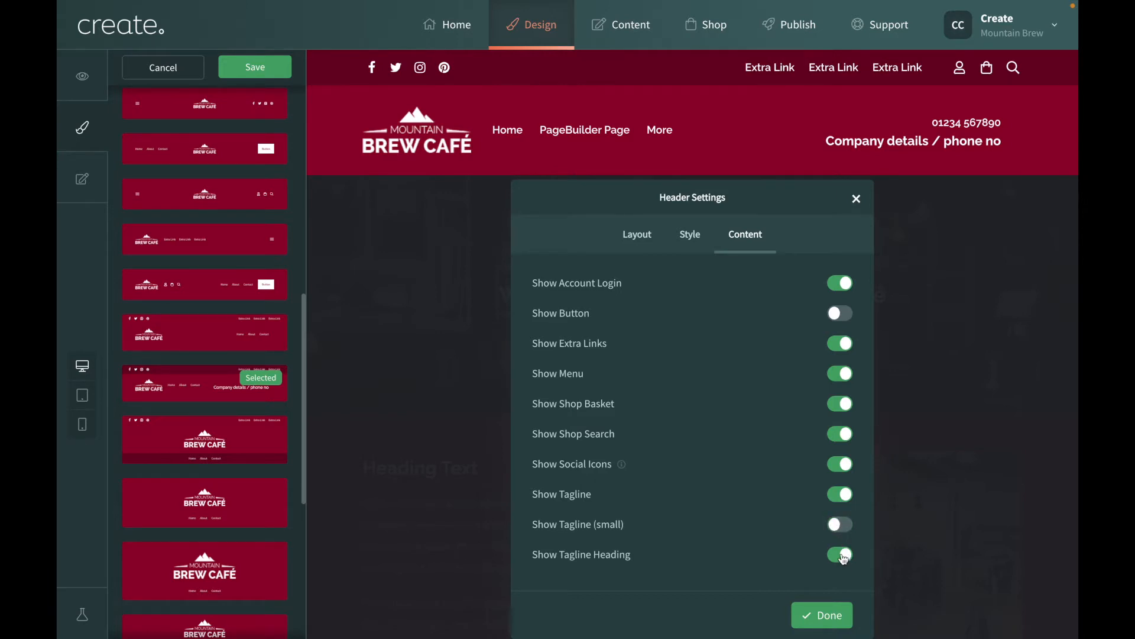
{"action": "left_click", "coordinate": [843, 557]}
{"action": "left_click", "coordinate": [844, 494]}
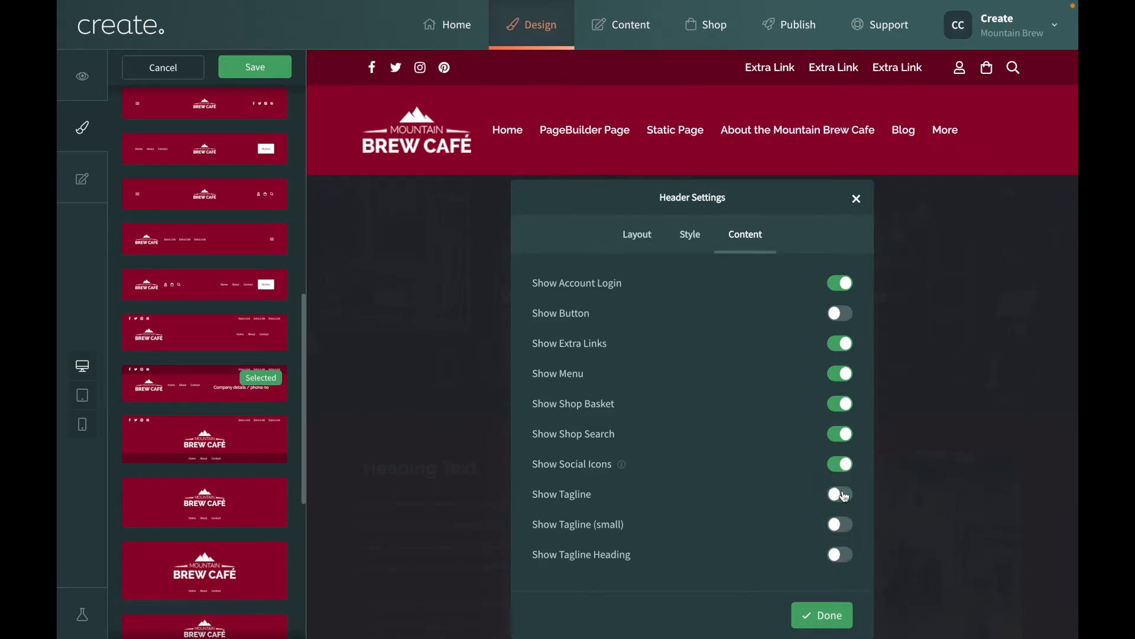
{"action": "left_click", "coordinate": [842, 348]}
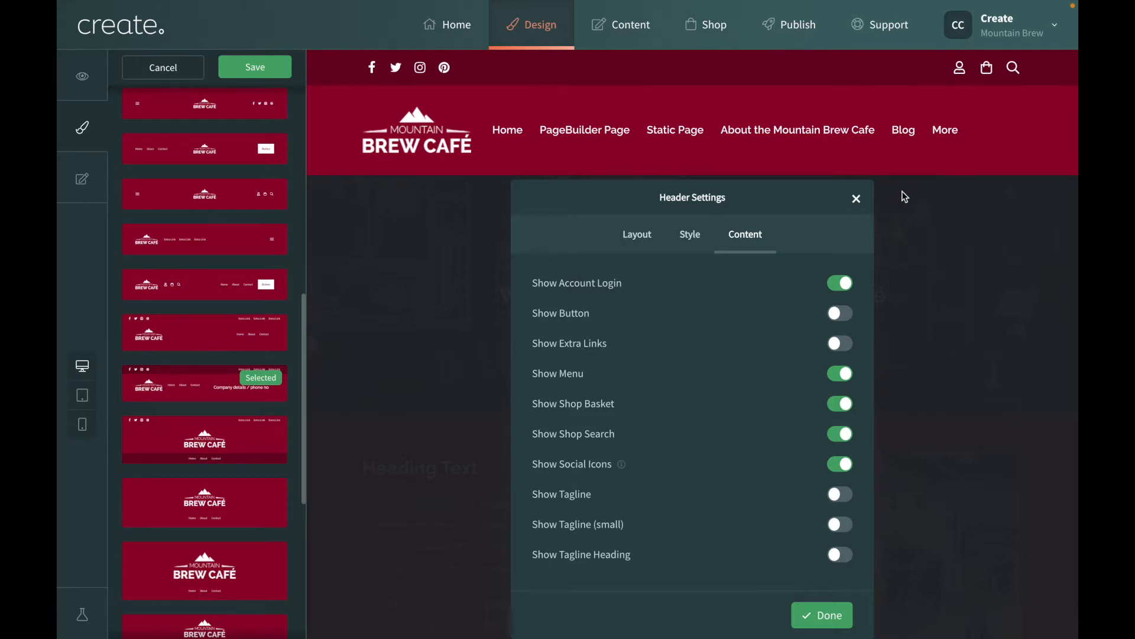
Set the header menu alignment to Right in the header's layout settings.
{"action": "left_click", "coordinate": [687, 243]}
{"action": "left_click", "coordinate": [653, 240]}
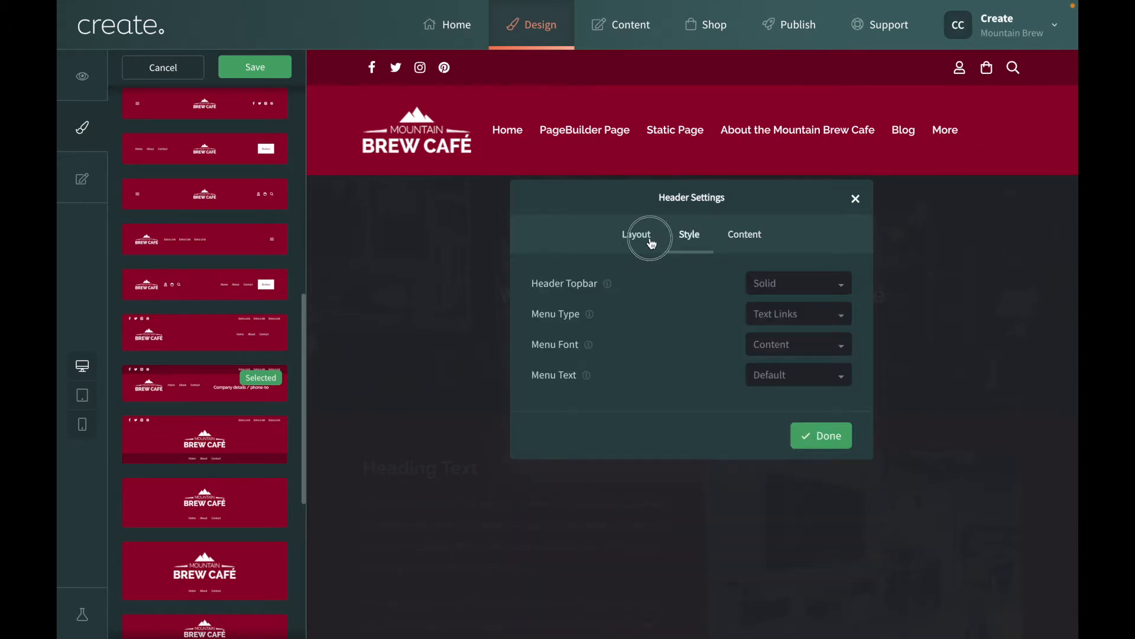
{"action": "left_click", "coordinate": [808, 344]}
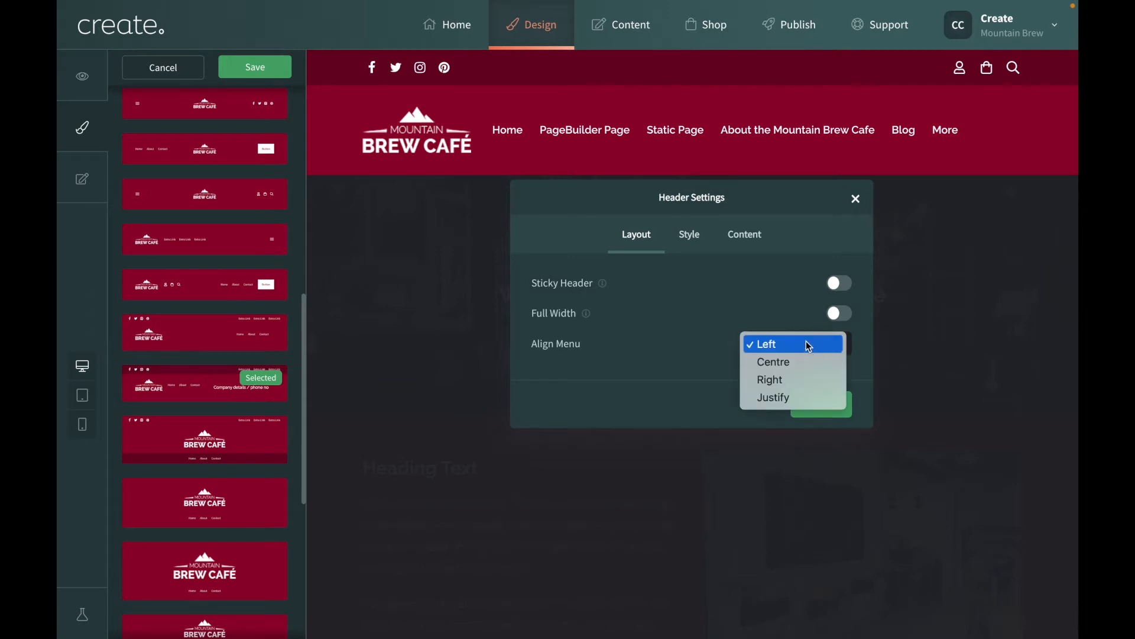
{"action": "left_click", "coordinate": [798, 380]}
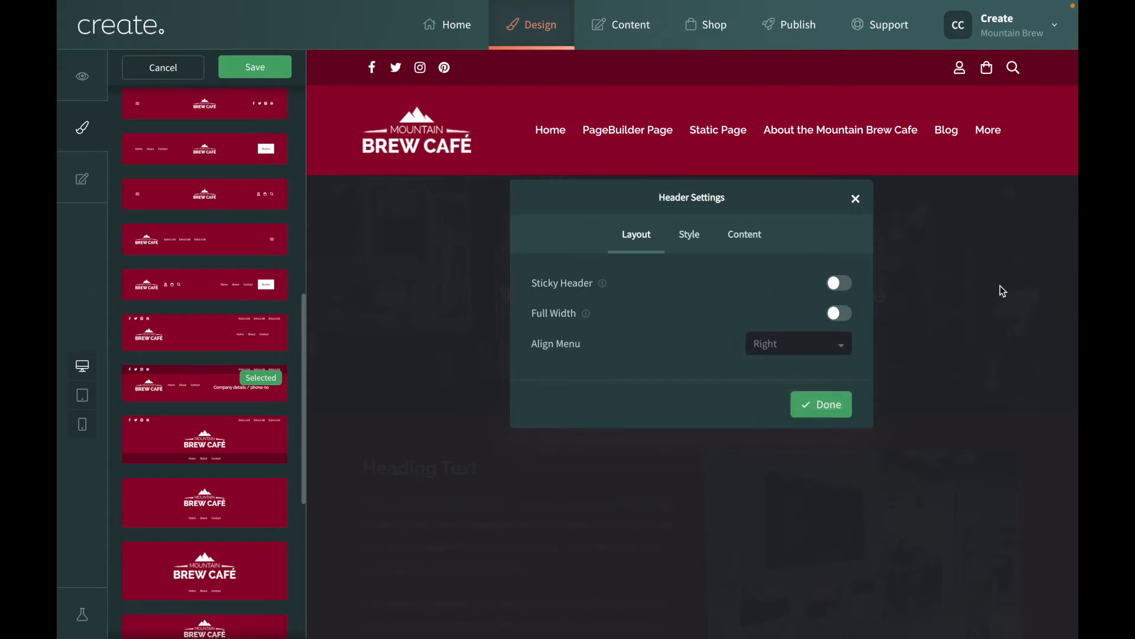
Close the header settings and leave the header editor, discarding all header changes.
{"action": "left_click", "coordinate": [857, 195]}
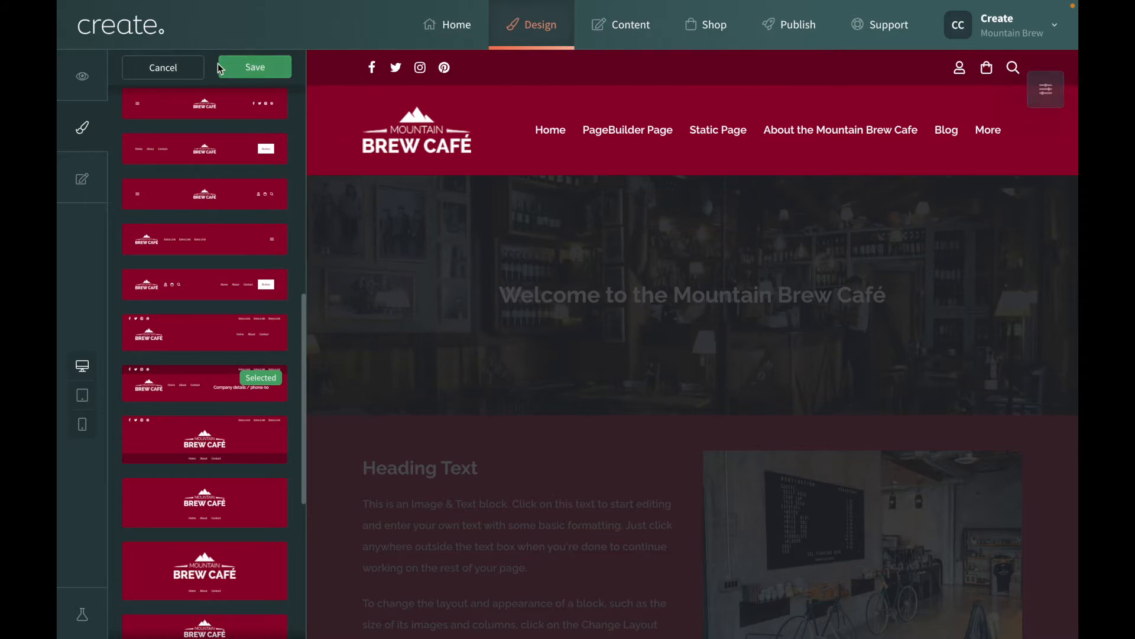
{"action": "left_click", "coordinate": [173, 70]}
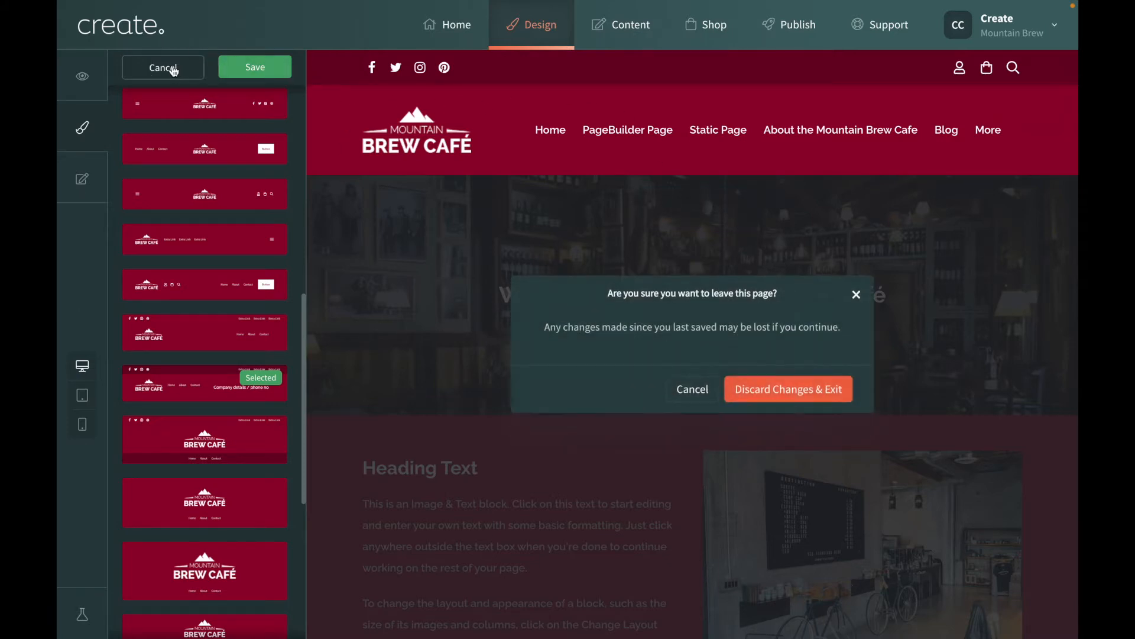
{"action": "left_click", "coordinate": [787, 391]}
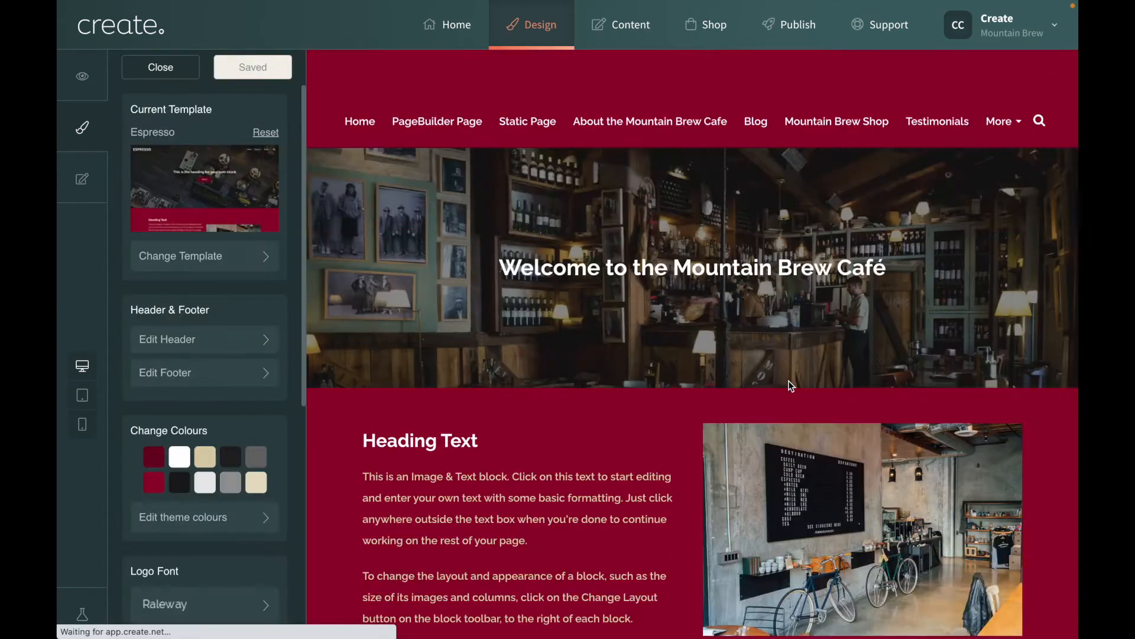
Open the footer editor and look through the available footer layouts.
{"action": "left_click", "coordinate": [176, 376]}
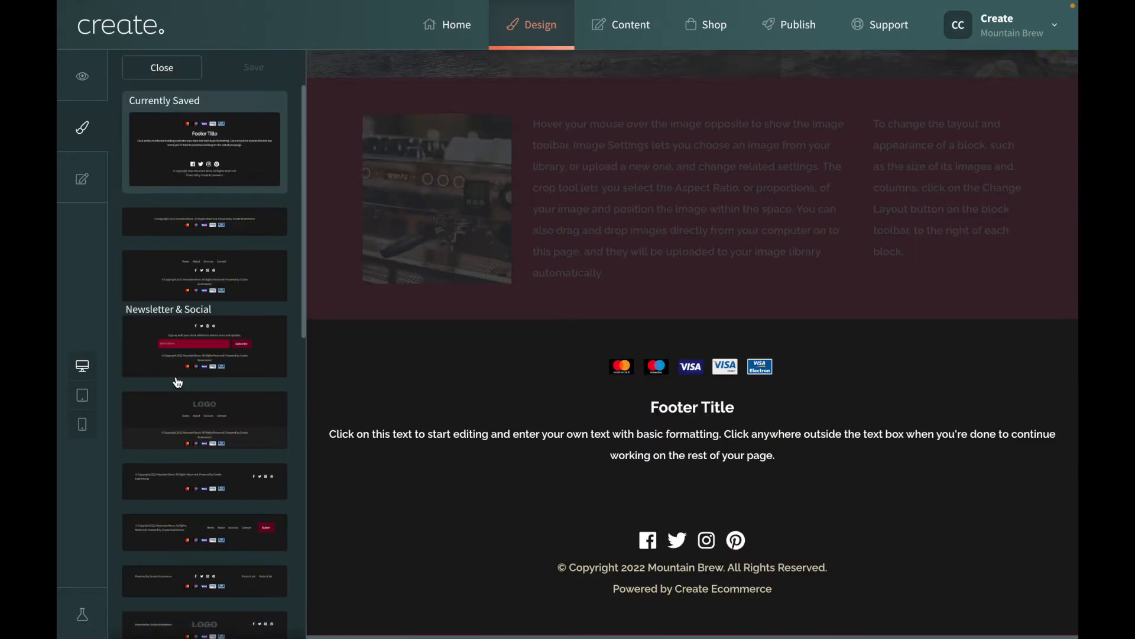
{"action": "scroll", "coordinate": [177, 382], "scroll_direction": "down", "scroll_amount": 7}
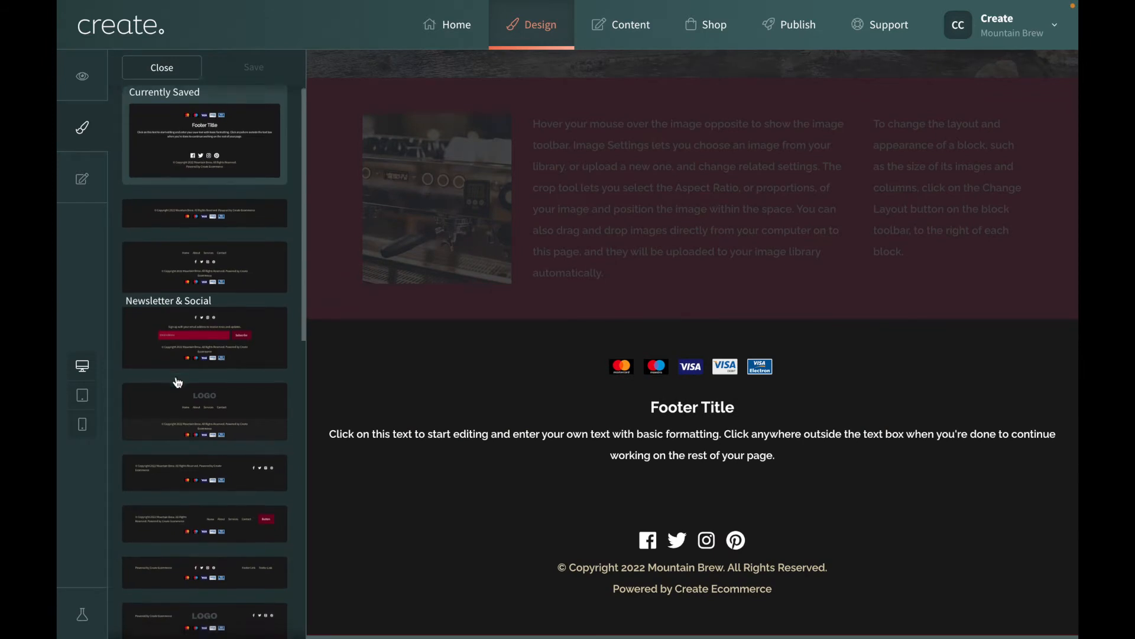
{"action": "scroll", "coordinate": [177, 383], "scroll_direction": "down", "scroll_amount": 2}
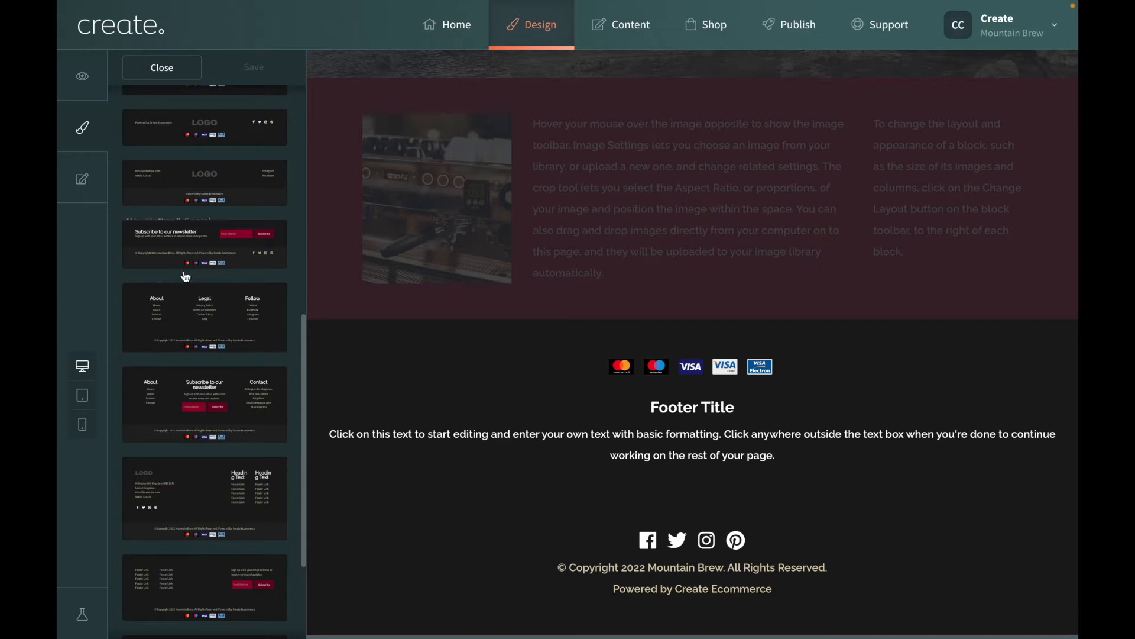
{"action": "scroll", "coordinate": [246, 338], "scroll_direction": "down", "scroll_amount": 2}
{"action": "scroll", "coordinate": [248, 337], "scroll_direction": "up", "scroll_amount": 9}
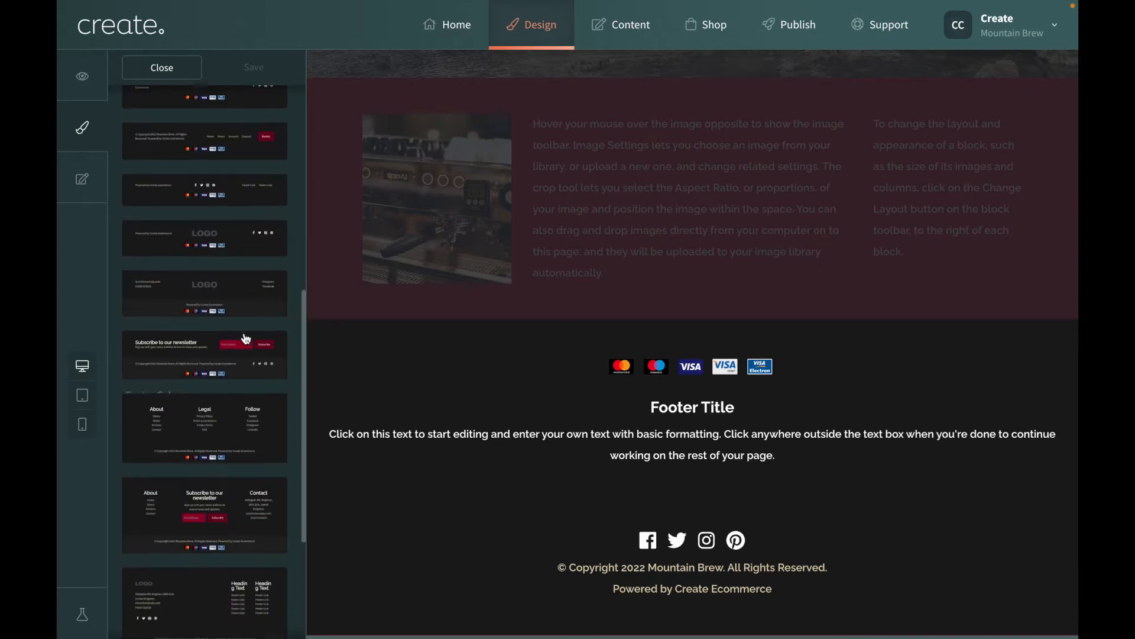
{"action": "scroll", "coordinate": [211, 311], "scroll_direction": "up", "scroll_amount": 1}
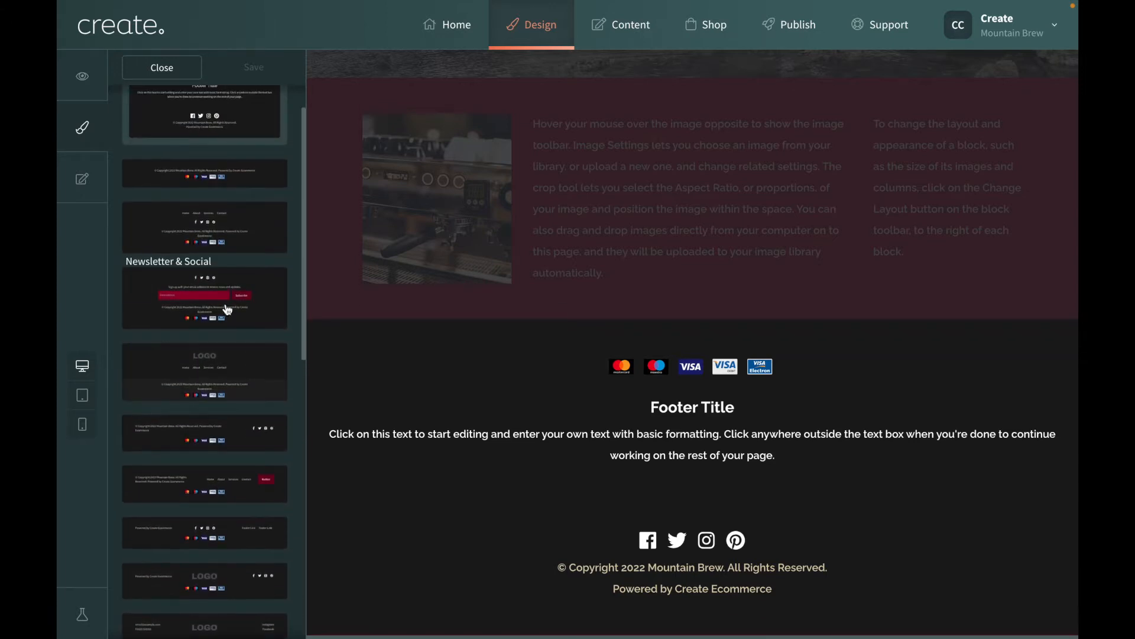
{"action": "scroll", "coordinate": [212, 311], "scroll_direction": "up", "scroll_amount": 1}
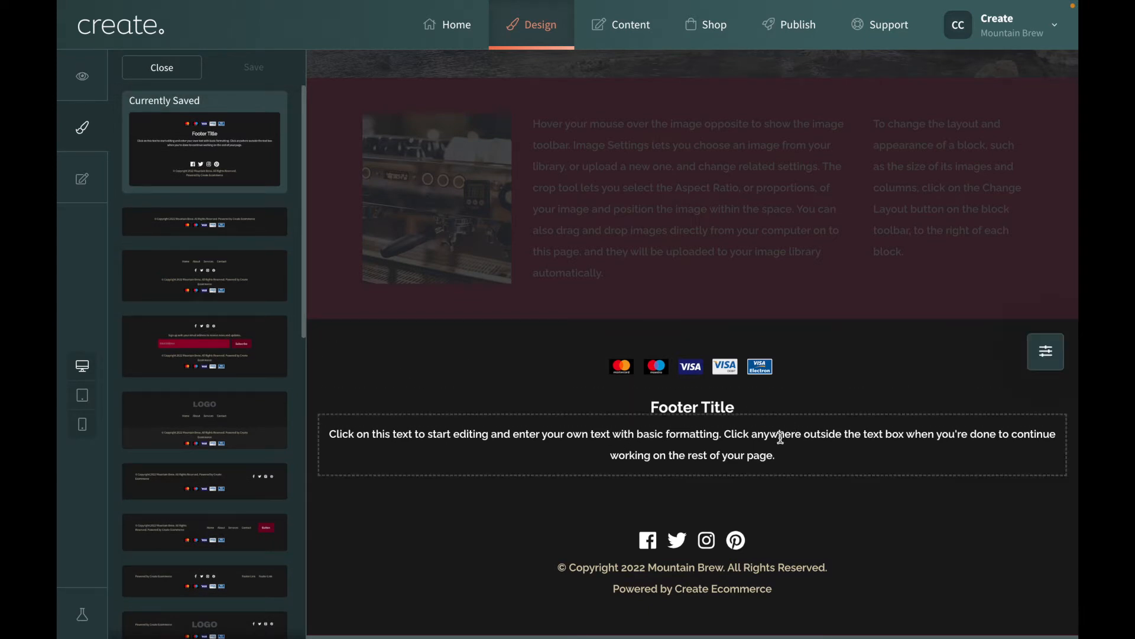
Inspect the footer's editable text and its layout settings, and exit the footer editor discarding any changes.
{"action": "left_click", "coordinate": [685, 431]}
{"action": "left_click", "coordinate": [952, 385]}
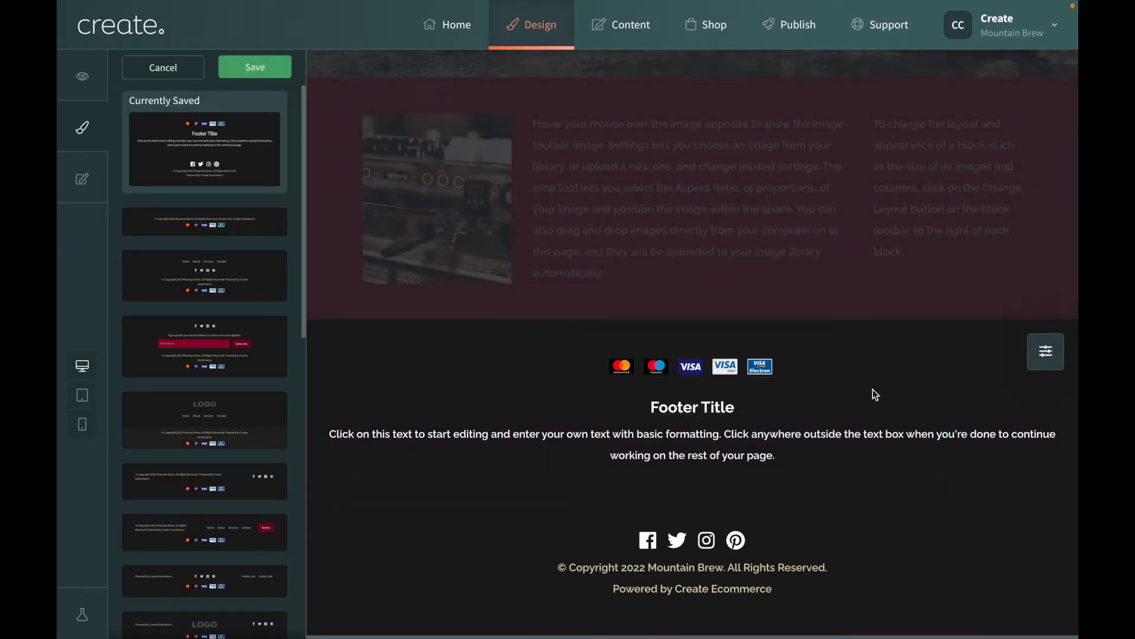
{"action": "left_click", "coordinate": [1048, 357]}
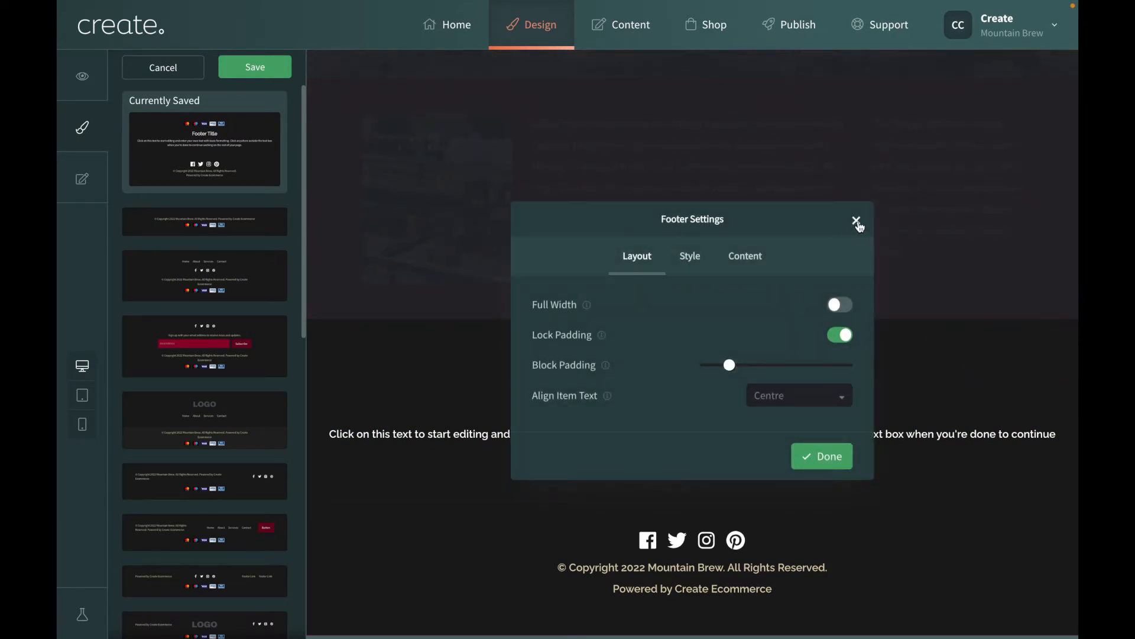
{"action": "left_click", "coordinate": [856, 223]}
{"action": "left_click", "coordinate": [164, 70]}
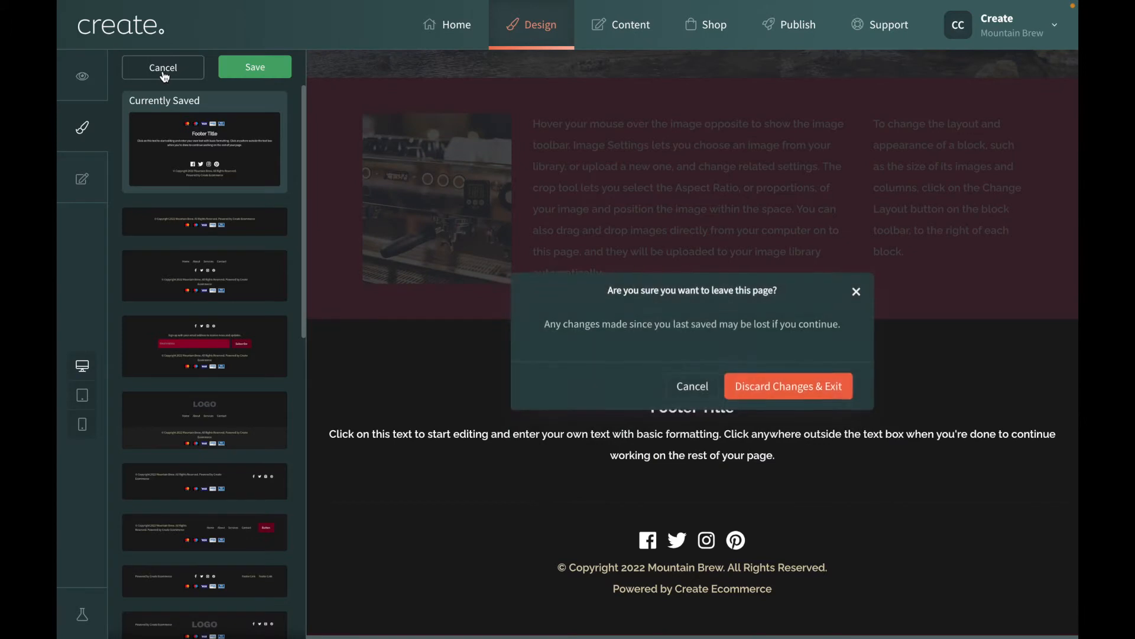
{"action": "left_click", "coordinate": [772, 383]}
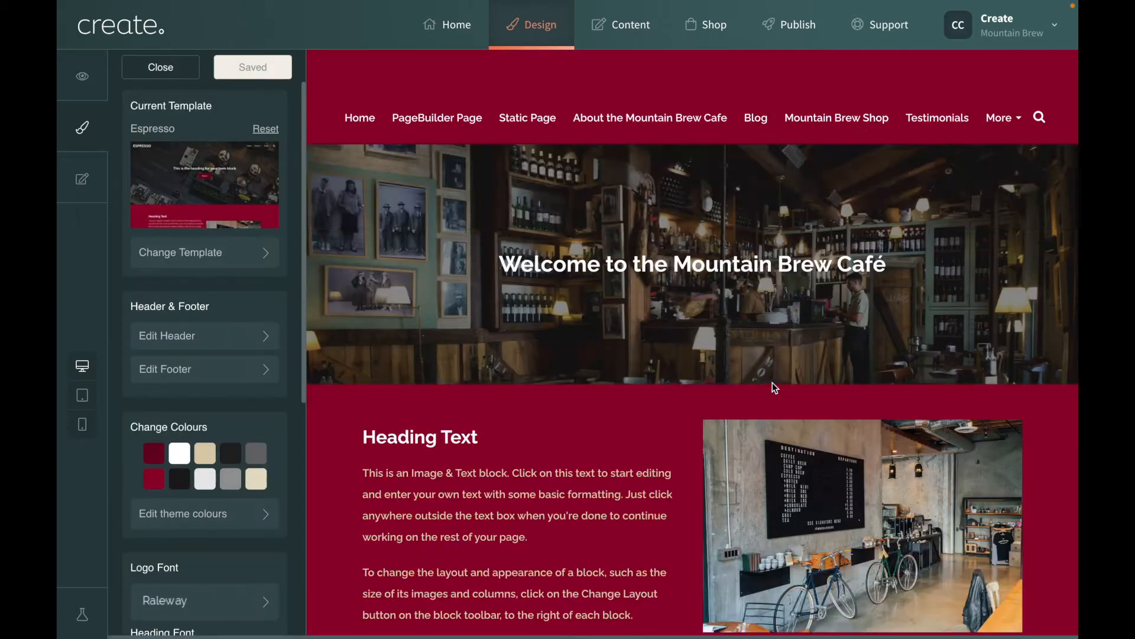
Review the design options for theme colours, logo, heading and content fonts, button style, text size and heading size.
{"action": "scroll", "coordinate": [198, 406], "scroll_direction": "down", "scroll_amount": 2}
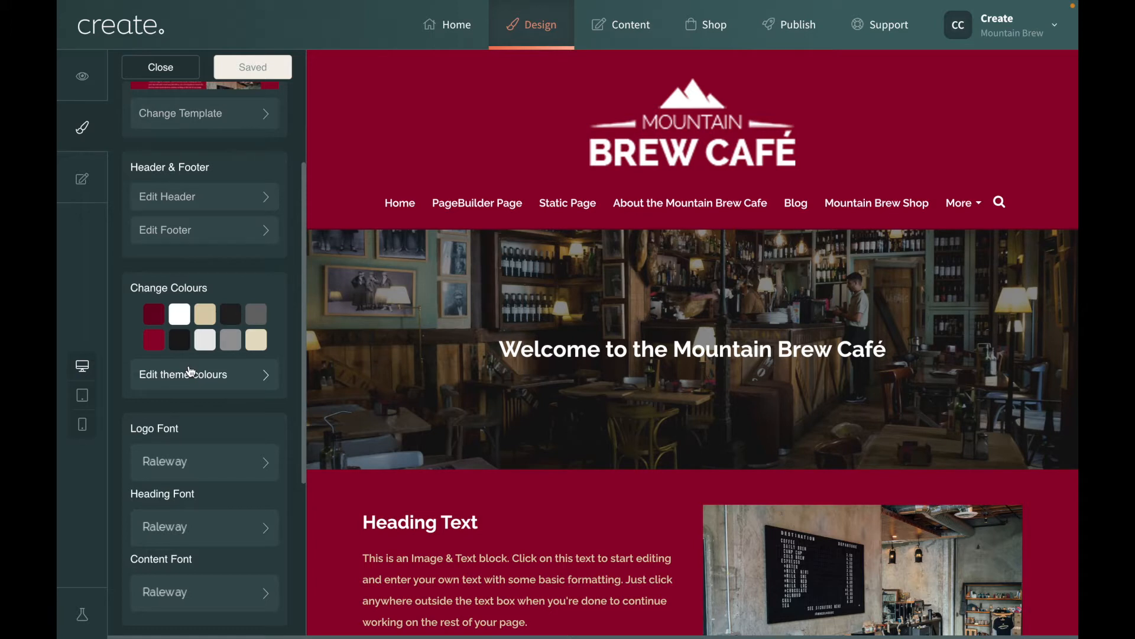
{"action": "scroll", "coordinate": [189, 372], "scroll_direction": "down", "scroll_amount": 2}
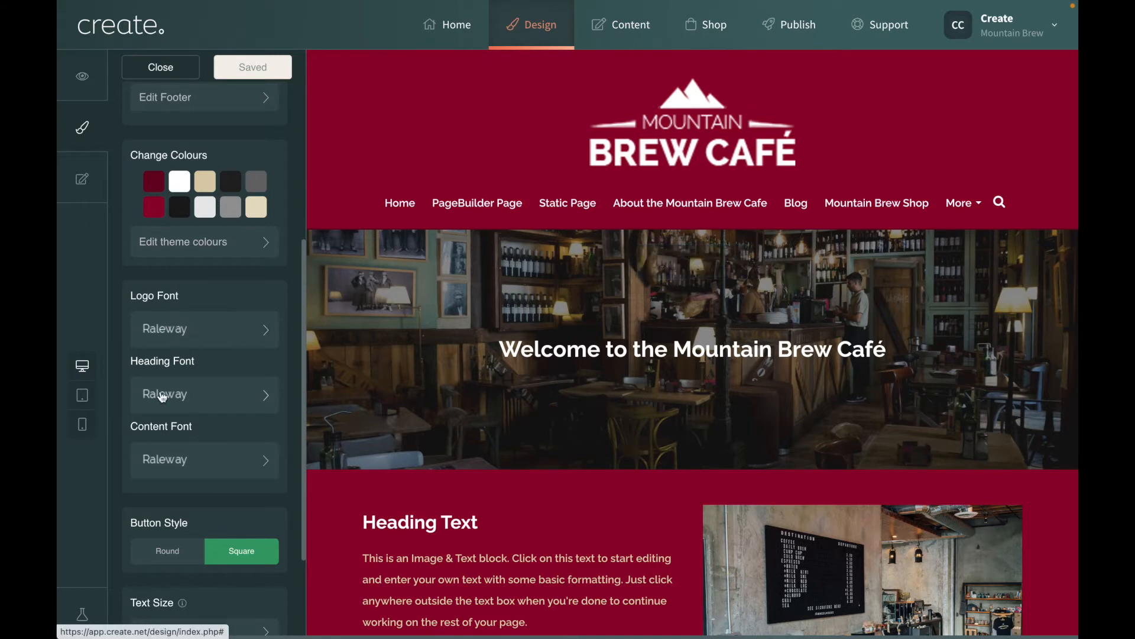
{"action": "scroll", "coordinate": [178, 408], "scroll_direction": "down", "scroll_amount": 1}
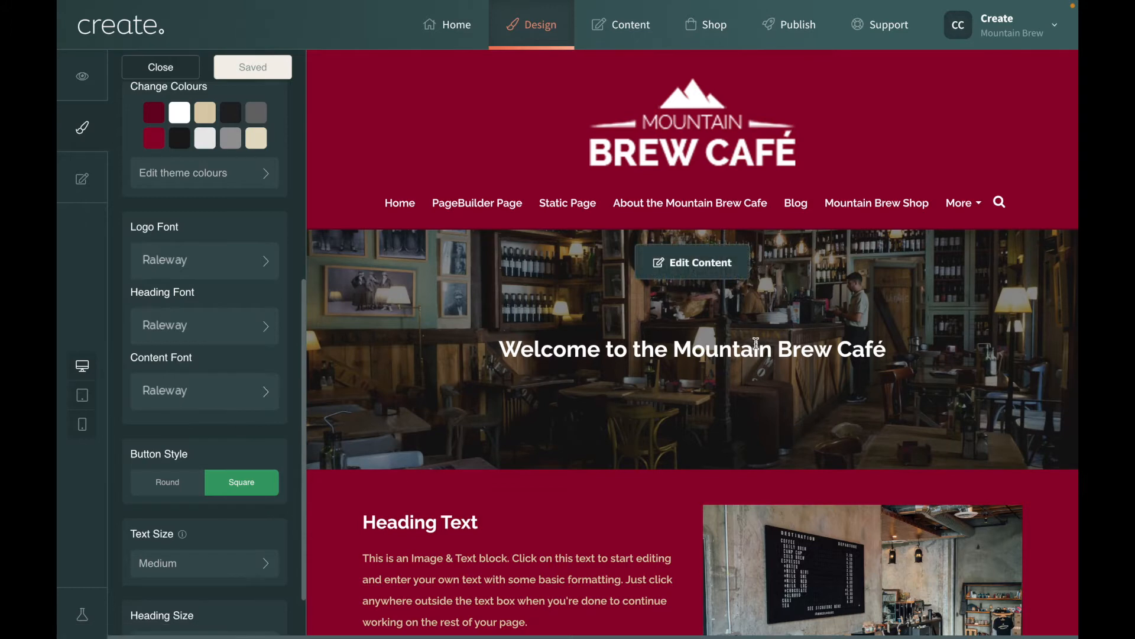
{"action": "scroll", "coordinate": [676, 492], "scroll_direction": "down", "scroll_amount": 3}
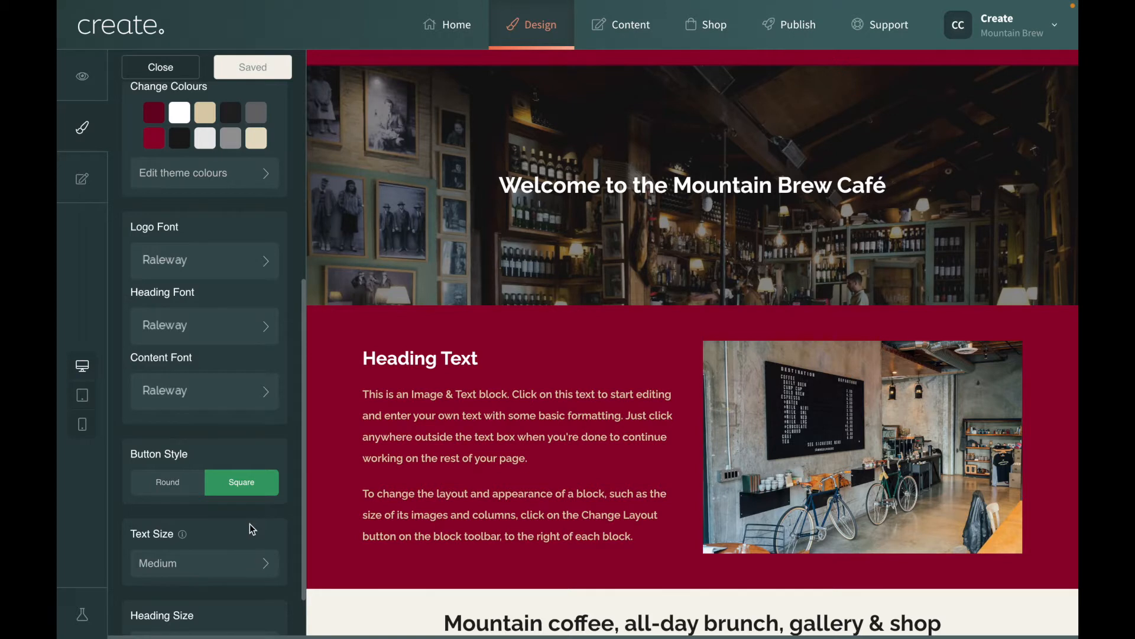
{"action": "scroll", "coordinate": [250, 523], "scroll_direction": "down", "scroll_amount": 1}
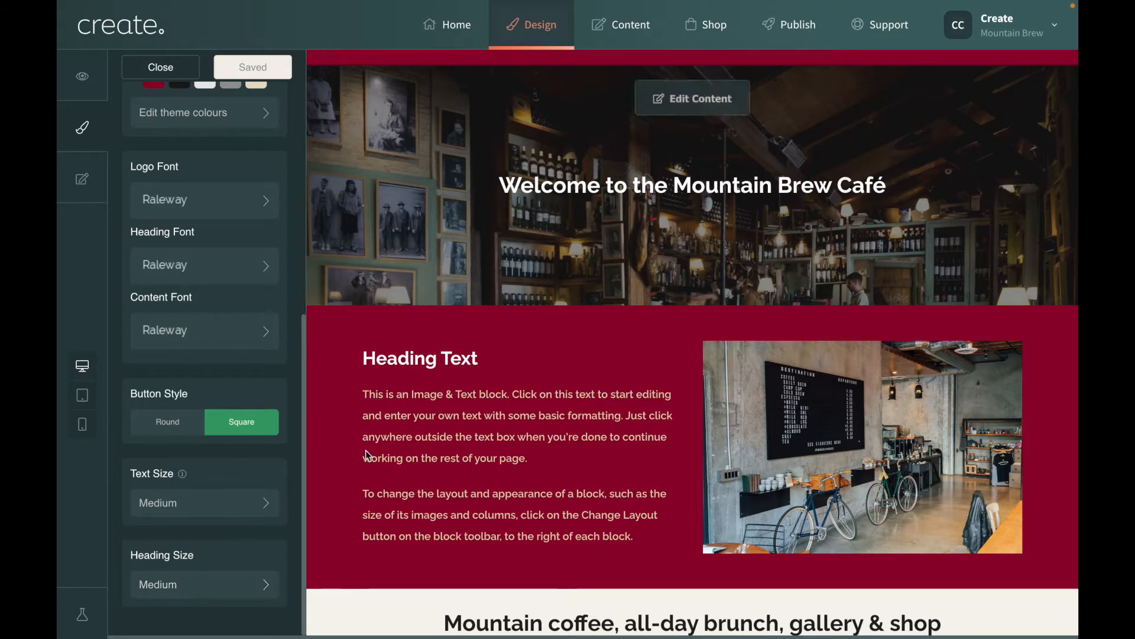
{"action": "scroll", "coordinate": [235, 497], "scroll_direction": "up", "scroll_amount": 6}
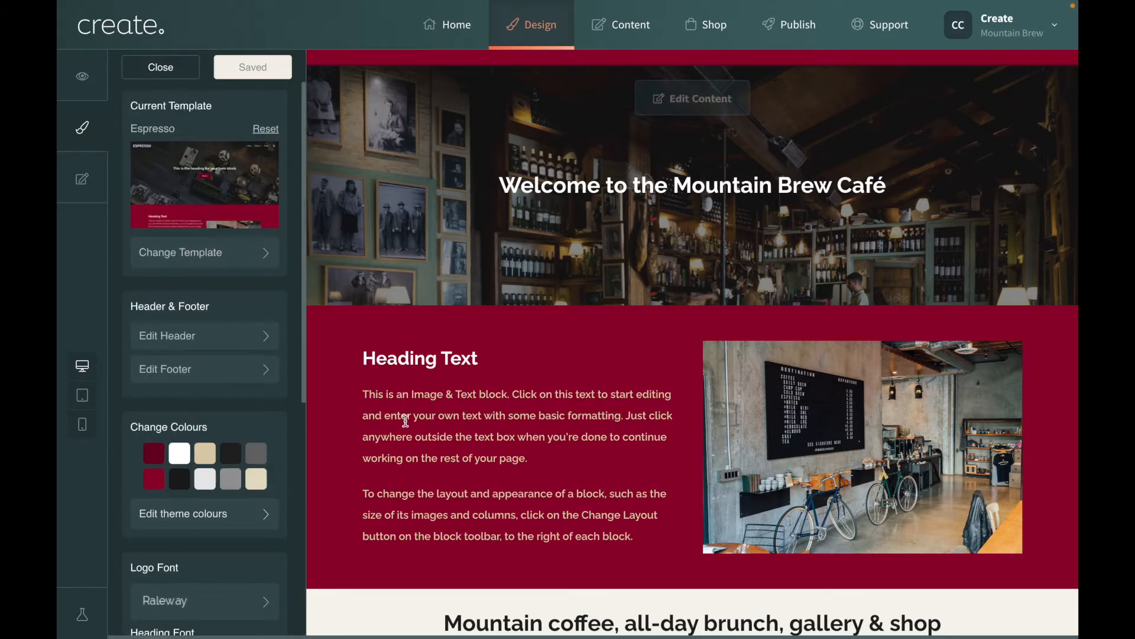
Preview the homepage in tablet and mobile sizes, and return to the desktop preview.
{"action": "scroll", "coordinate": [407, 425], "scroll_direction": "up", "scroll_amount": 3}
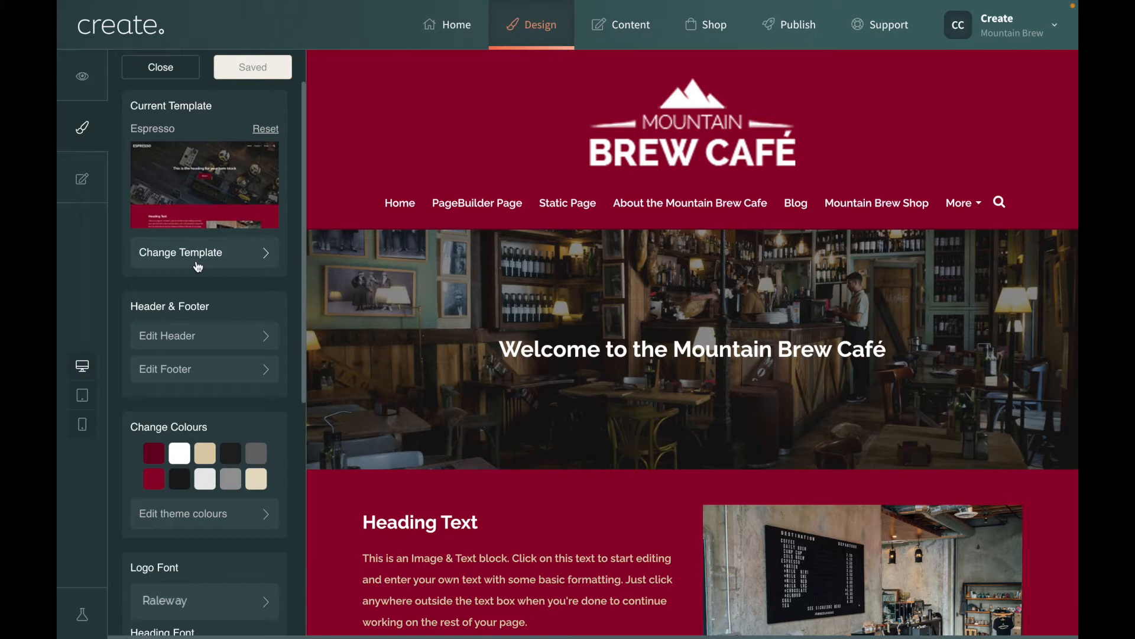
{"action": "left_click", "coordinate": [83, 395]}
{"action": "left_click", "coordinate": [81, 434]}
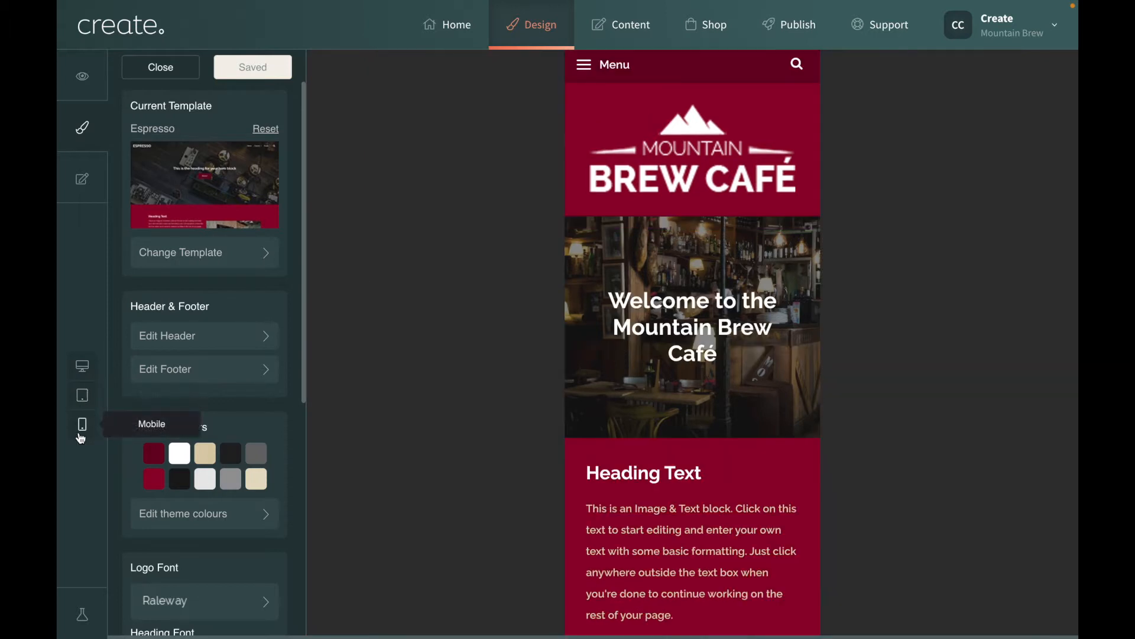
{"action": "left_click", "coordinate": [82, 369]}
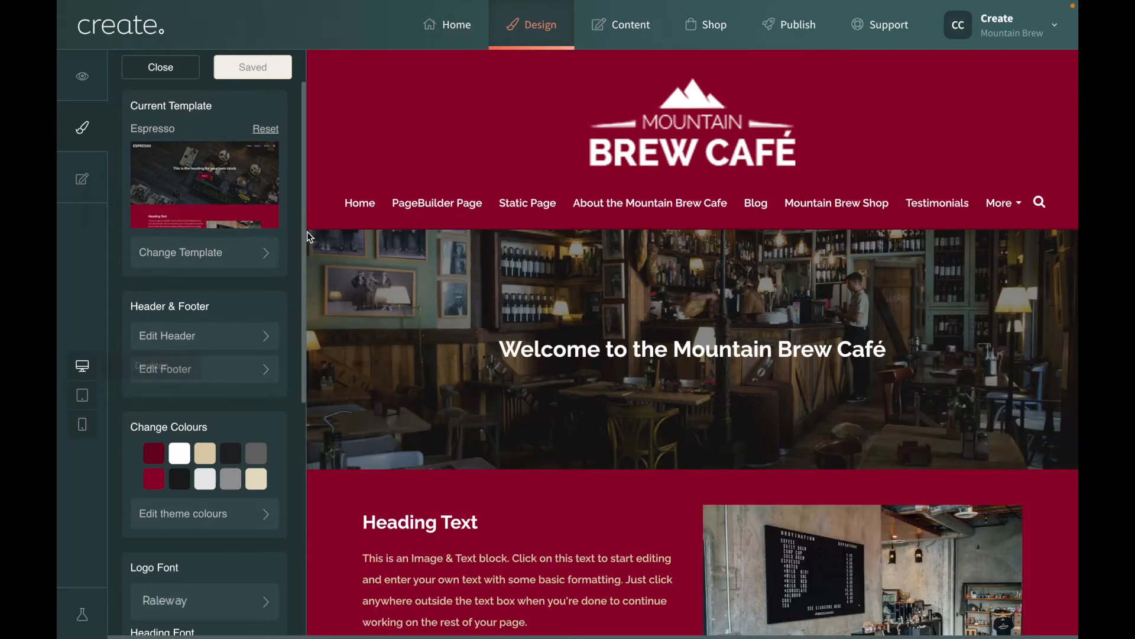
Look over the website's list of content pages and open the Home page for editing.
{"action": "left_click", "coordinate": [618, 44]}
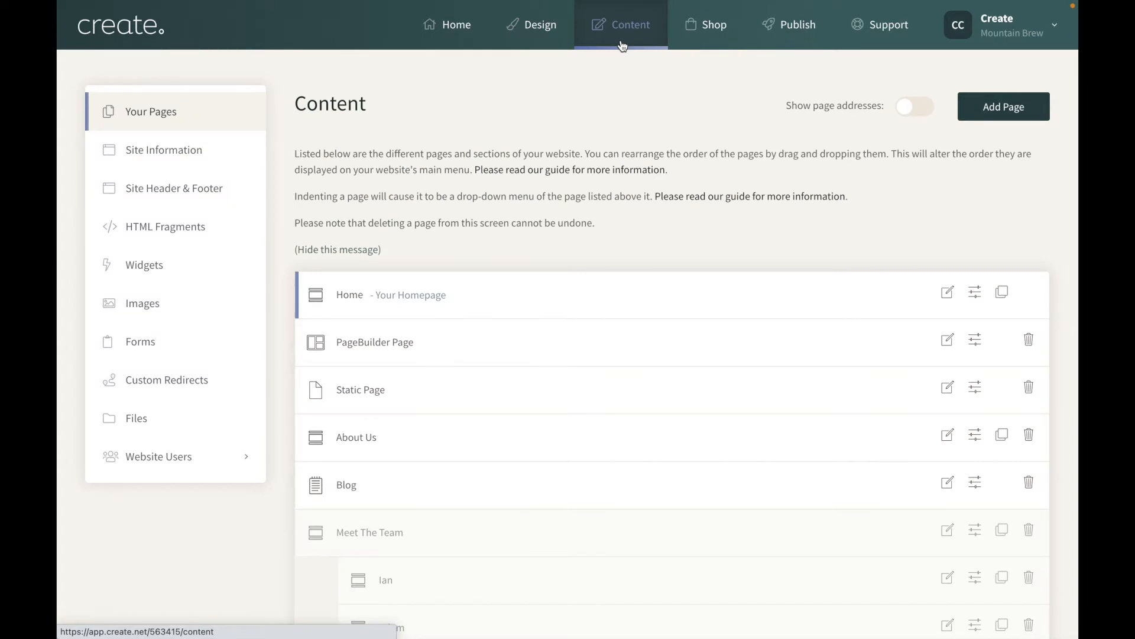
{"action": "scroll", "coordinate": [621, 388], "scroll_direction": "down", "scroll_amount": 3}
{"action": "scroll", "coordinate": [621, 388], "scroll_direction": "up", "scroll_amount": 3}
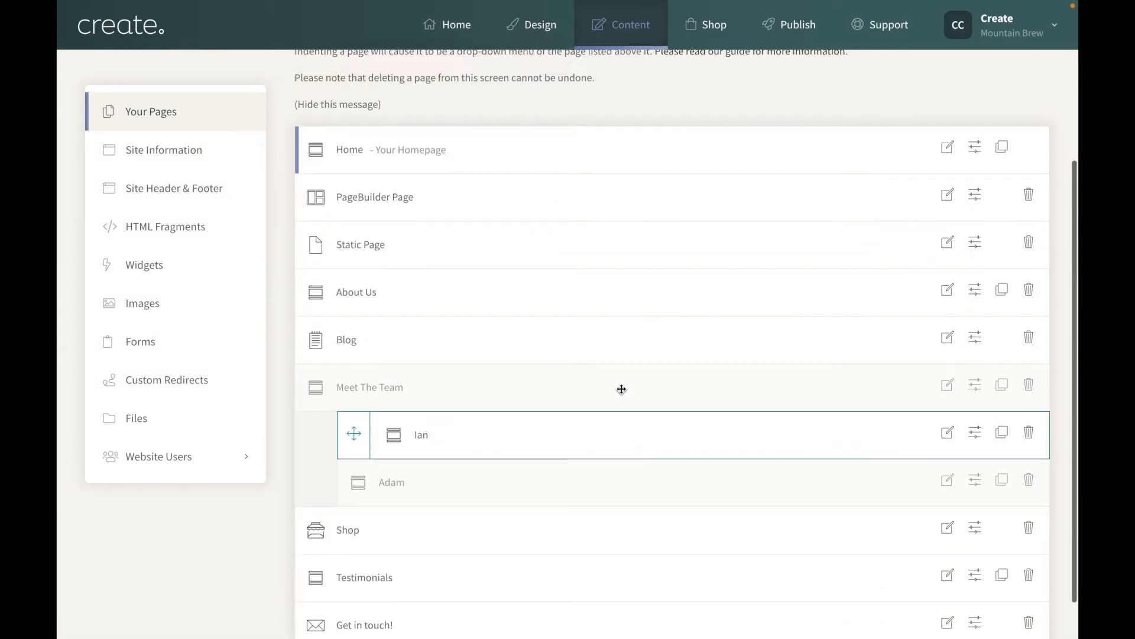
{"action": "left_click", "coordinate": [947, 293]}
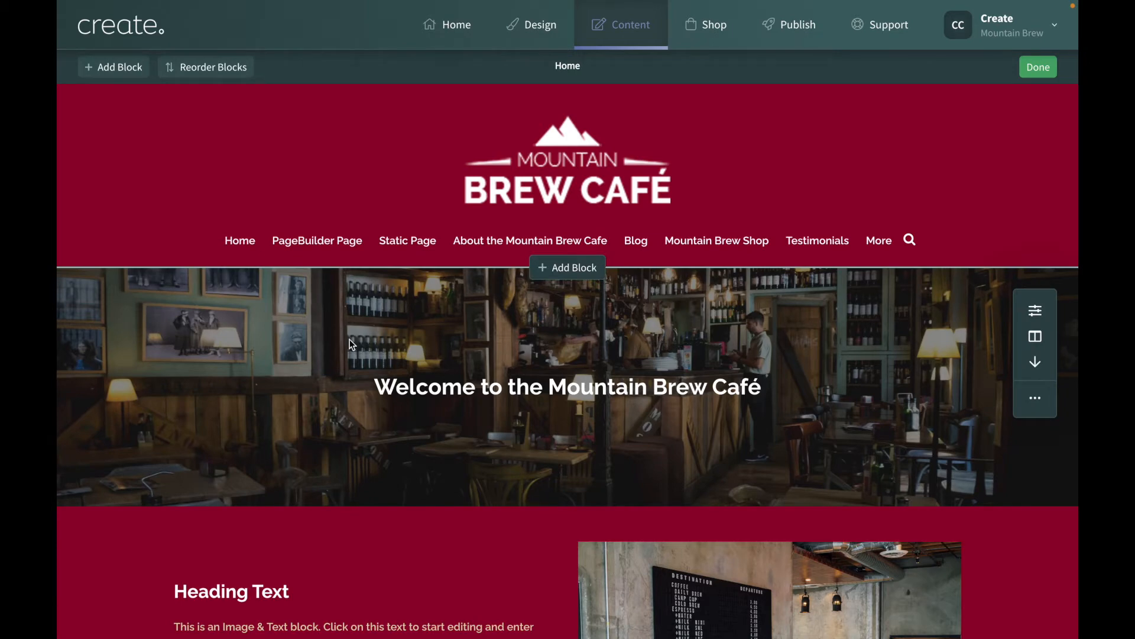
Open the block library for the position directly below the welcome banner and look through the suggested blocks.
{"action": "left_click", "coordinate": [105, 69]}
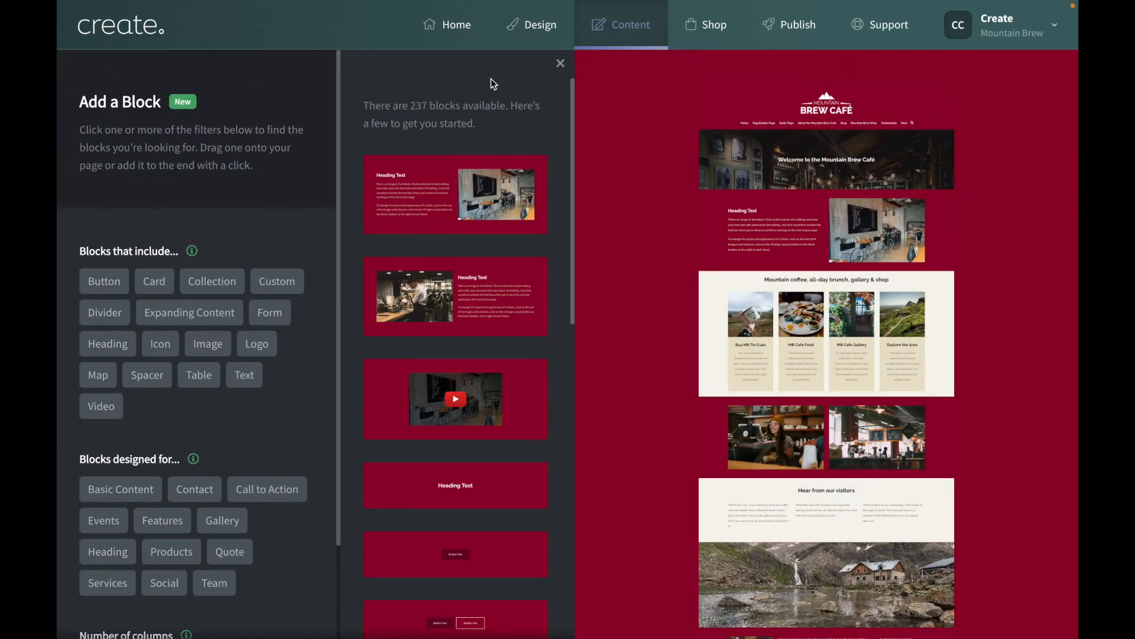
{"action": "left_click", "coordinate": [560, 62]}
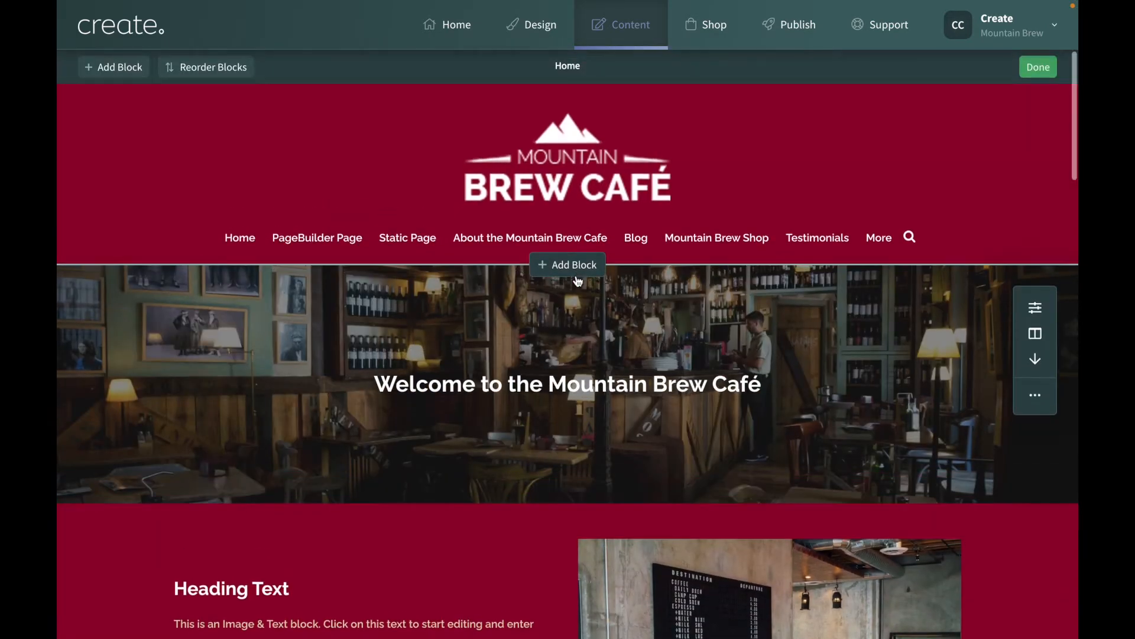
{"action": "scroll", "coordinate": [578, 281], "scroll_direction": "down", "scroll_amount": 3}
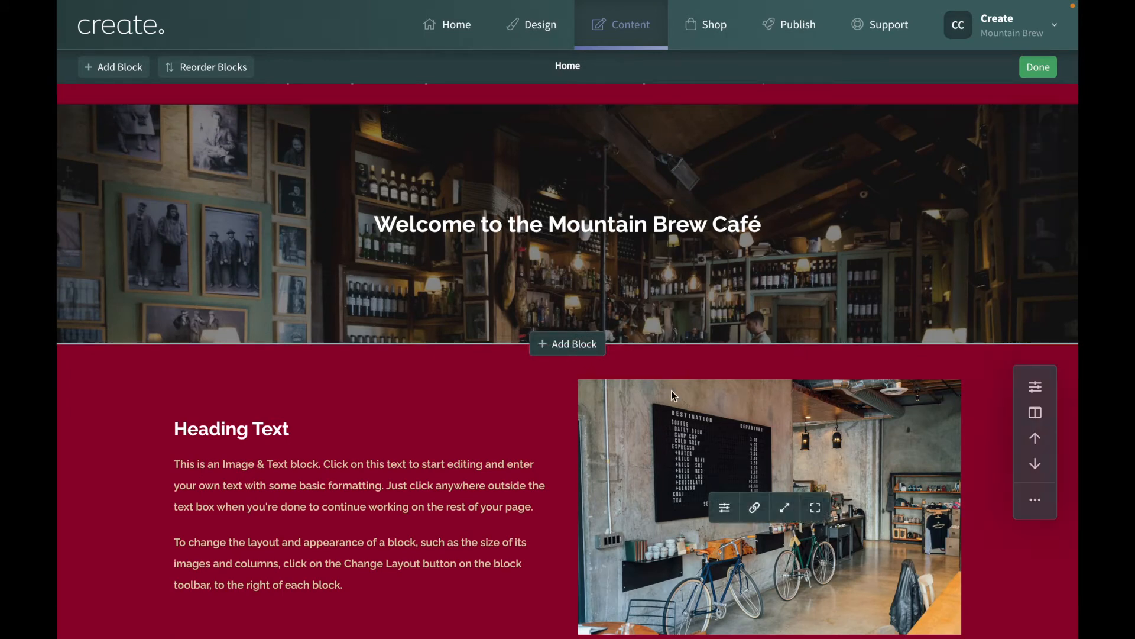
{"action": "left_click", "coordinate": [572, 345]}
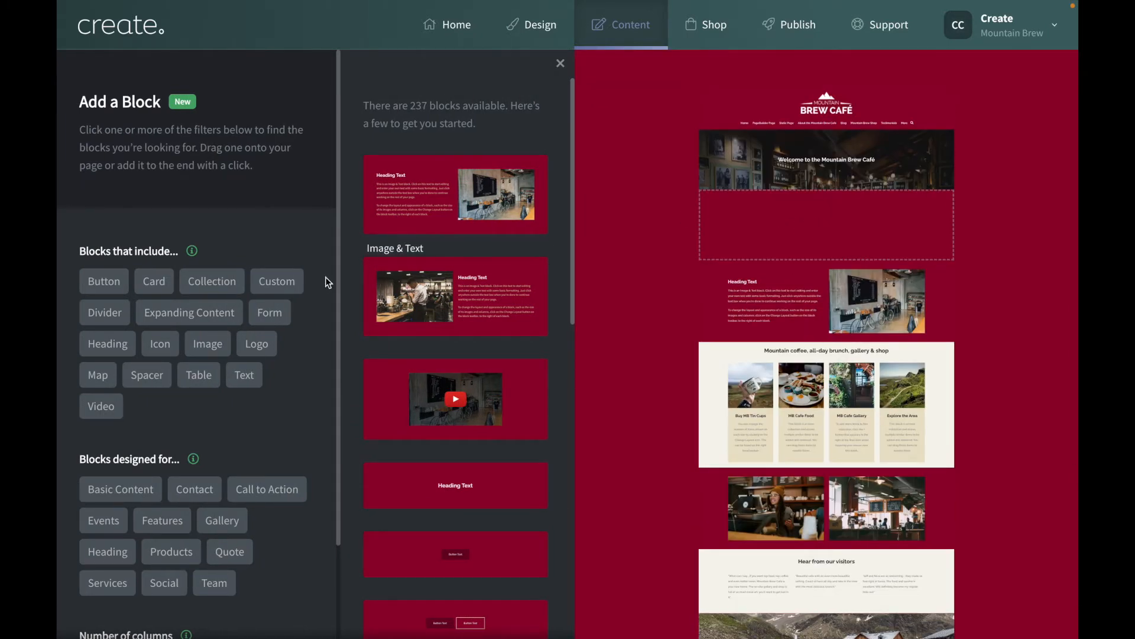
{"action": "scroll", "coordinate": [404, 296], "scroll_direction": "down", "scroll_amount": 5}
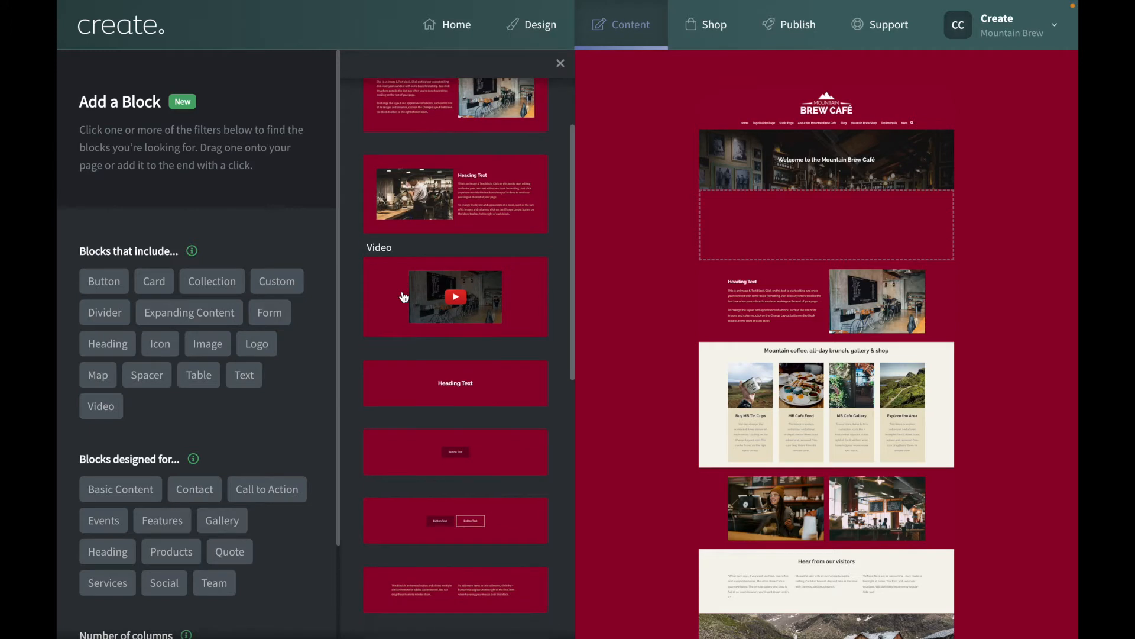
{"action": "scroll", "coordinate": [402, 332], "scroll_direction": "down", "scroll_amount": 1}
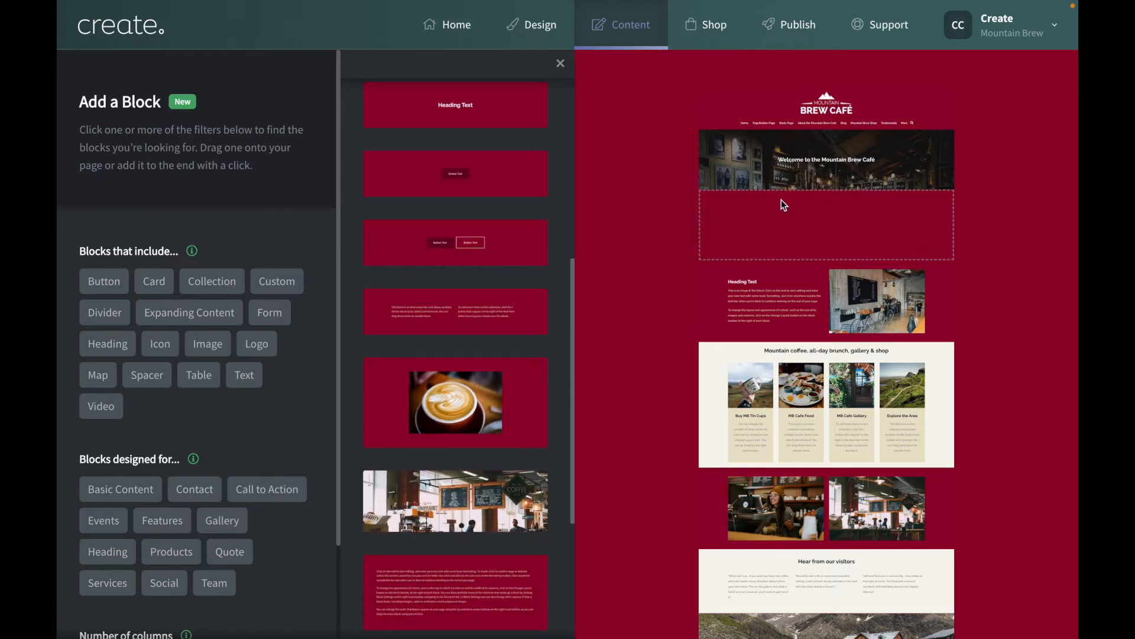
{"action": "scroll", "coordinate": [446, 453], "scroll_direction": "down", "scroll_amount": 3}
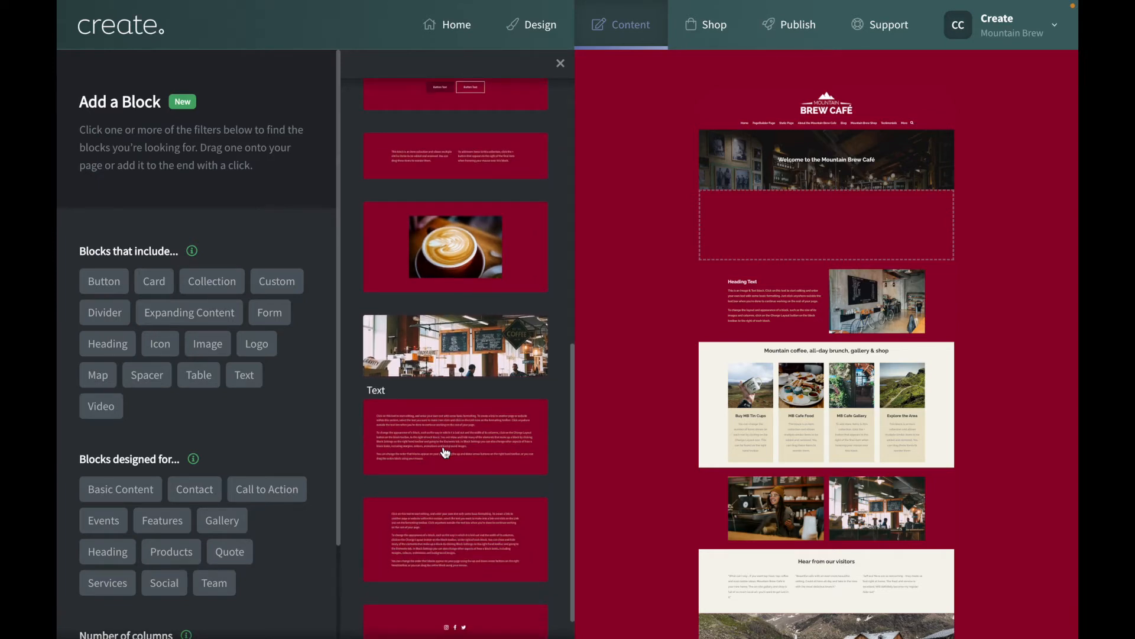
{"action": "scroll", "coordinate": [442, 448], "scroll_direction": "up", "scroll_amount": 10}
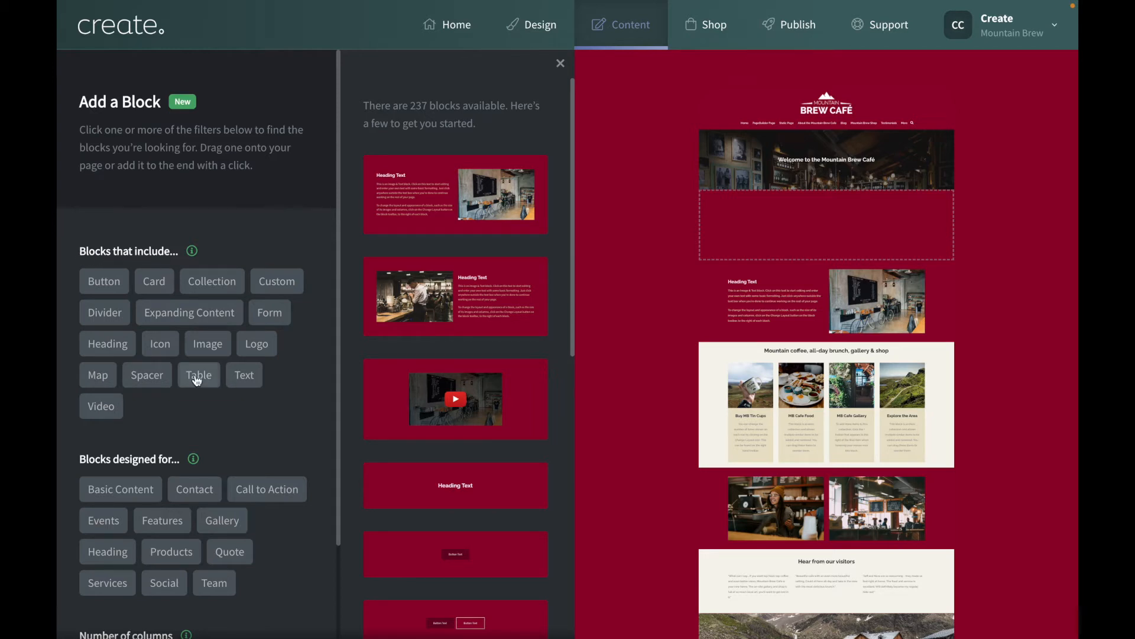
Filter the block library to blocks that include Image and Text, browse them, and clear the filters.
{"action": "left_click", "coordinate": [214, 349]}
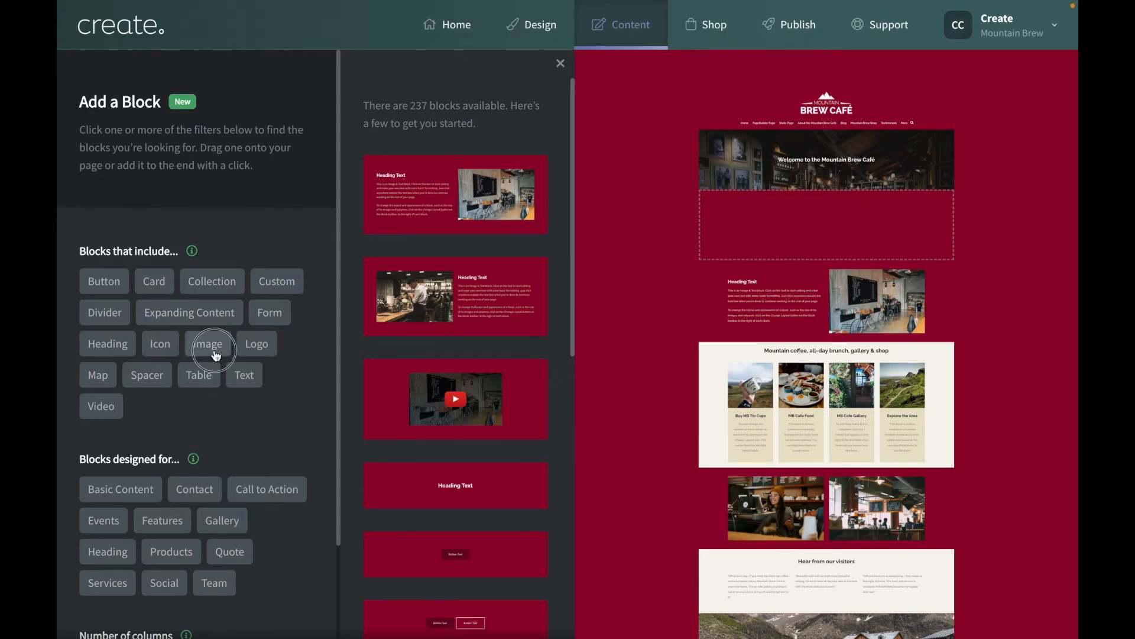
{"action": "left_click", "coordinate": [244, 378]}
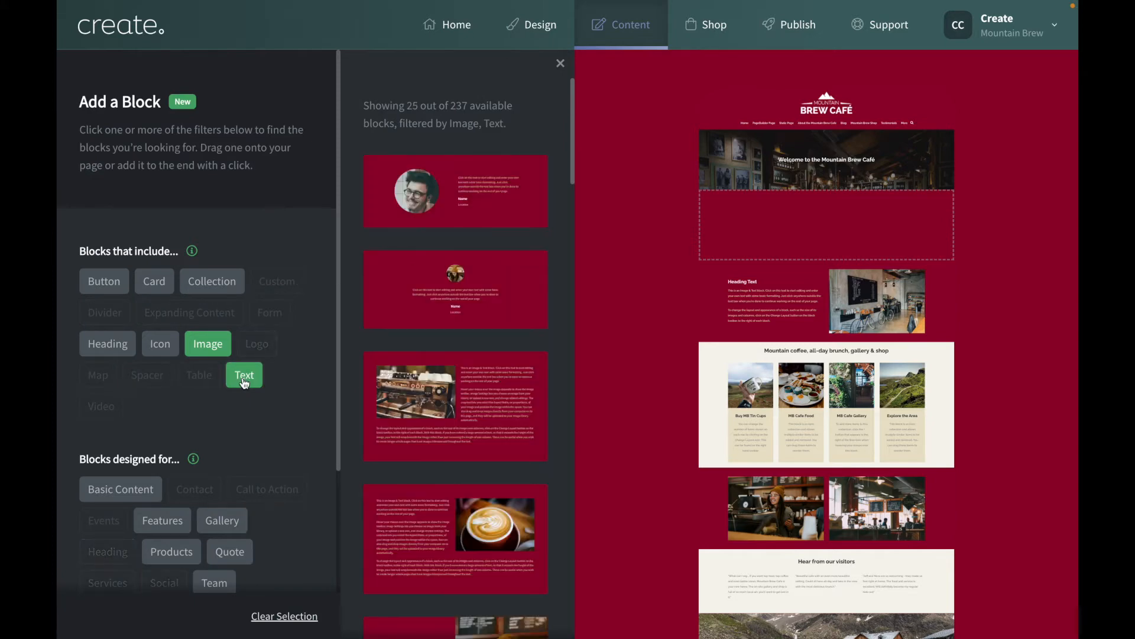
{"action": "scroll", "coordinate": [435, 358], "scroll_direction": "down", "scroll_amount": 5}
{"action": "scroll", "coordinate": [435, 357], "scroll_direction": "down", "scroll_amount": 10}
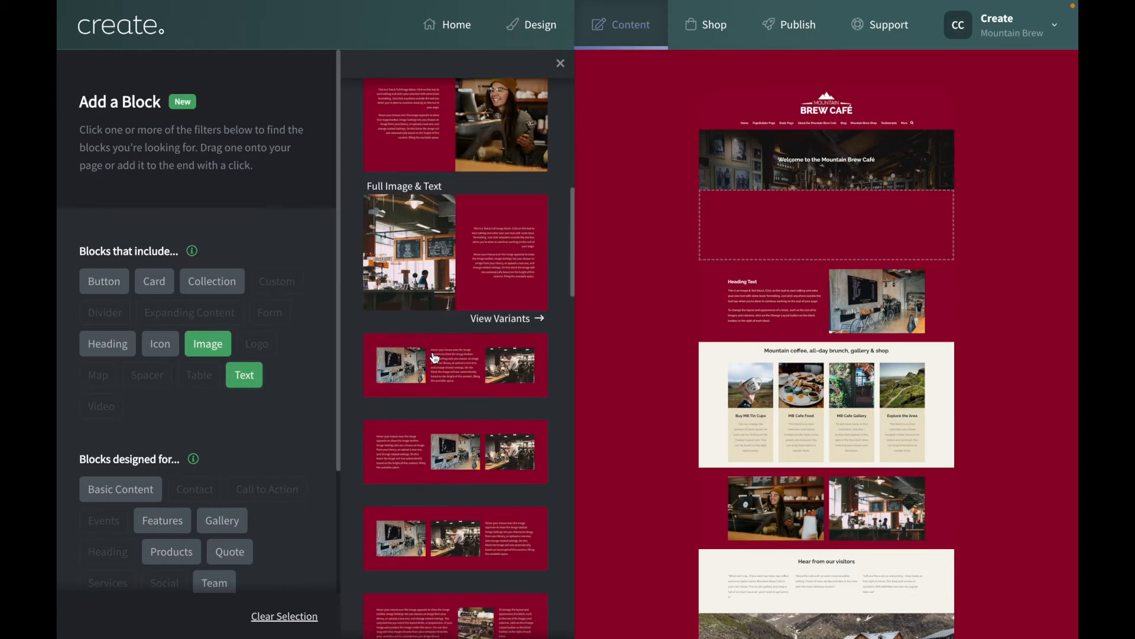
{"action": "scroll", "coordinate": [435, 358], "scroll_direction": "up", "scroll_amount": 3}
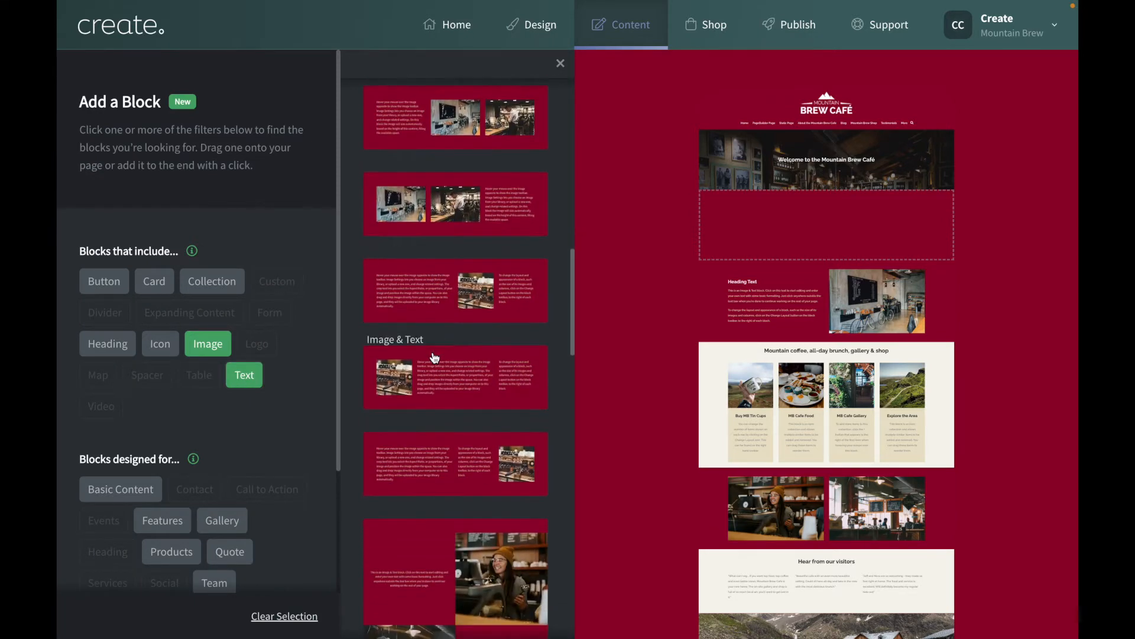
{"action": "left_click", "coordinate": [284, 614]}
Filter the block library to blocks designed for Gallery, browse the layouts, and remove the filter.
{"action": "scroll", "coordinate": [279, 533], "scroll_direction": "down", "scroll_amount": 1}
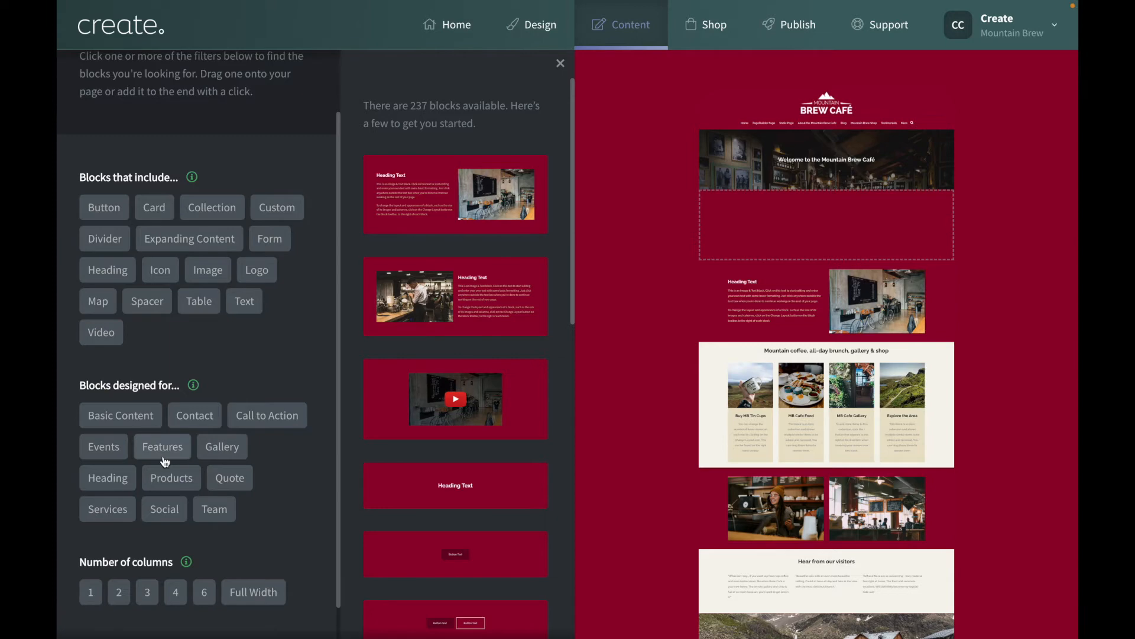
{"action": "left_click", "coordinate": [232, 448]}
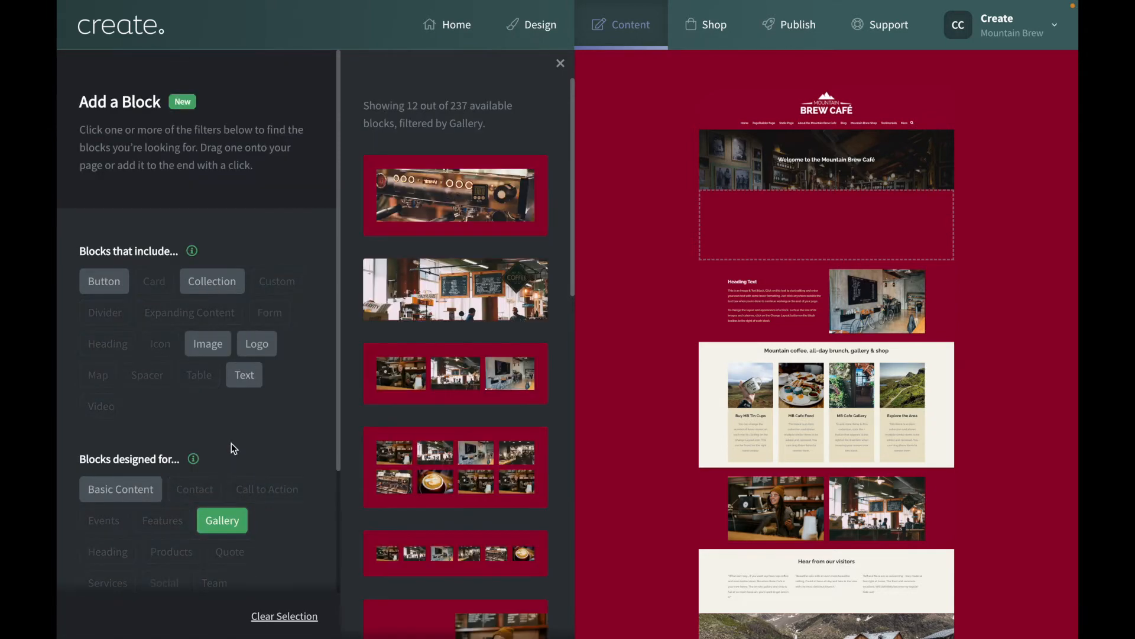
{"action": "scroll", "coordinate": [430, 451], "scroll_direction": "down", "scroll_amount": 15}
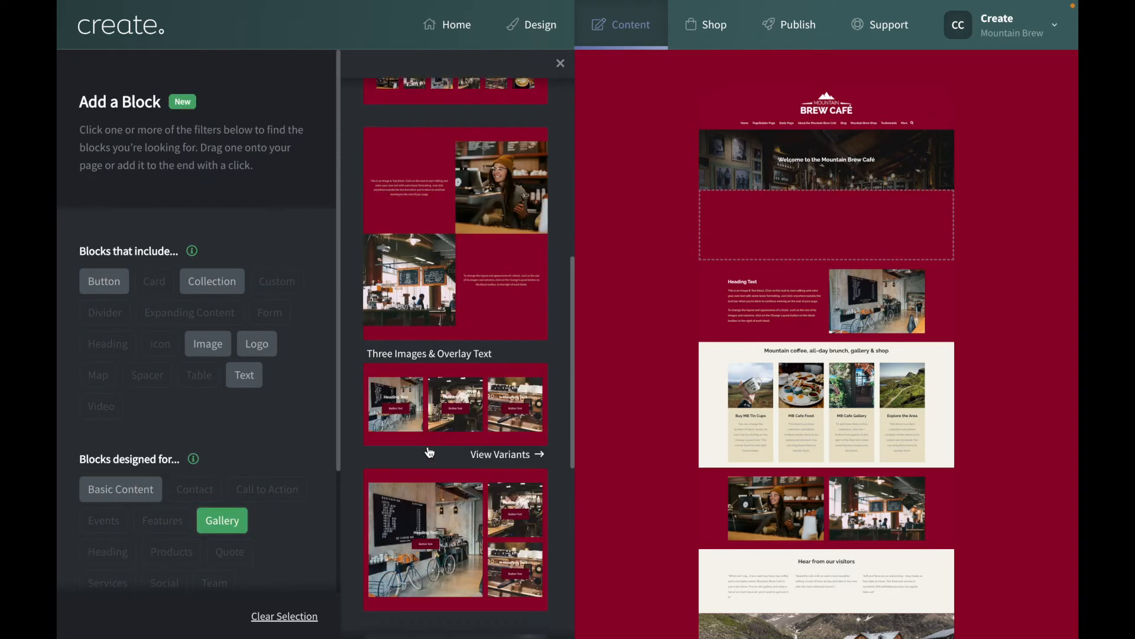
{"action": "scroll", "coordinate": [430, 451], "scroll_direction": "down", "scroll_amount": 12}
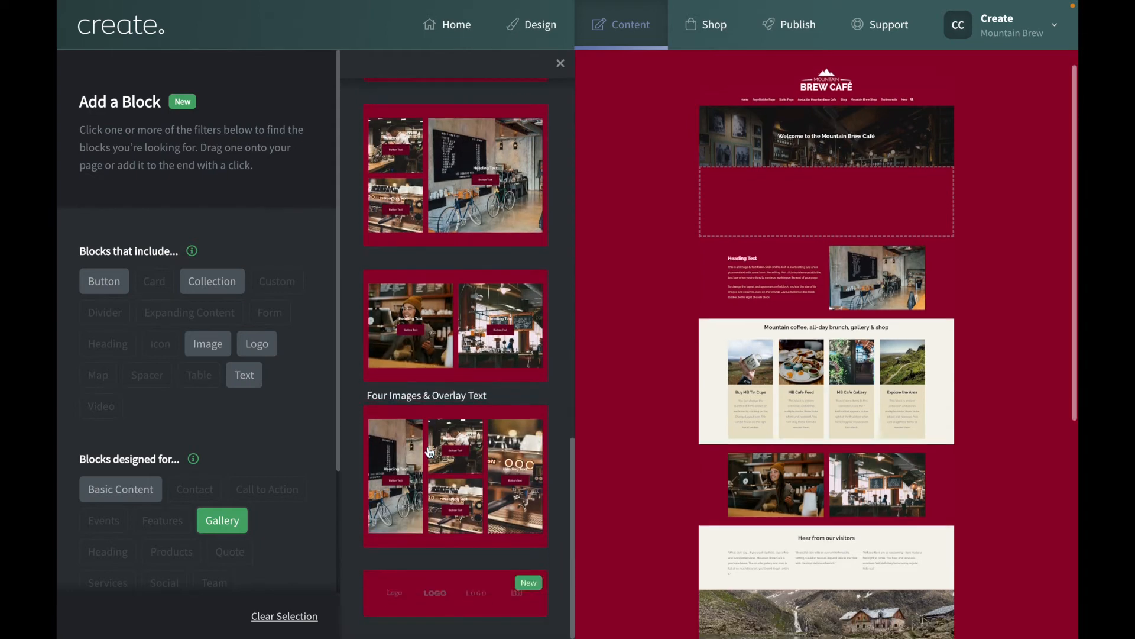
{"action": "scroll", "coordinate": [430, 451], "scroll_direction": "up", "scroll_amount": 10}
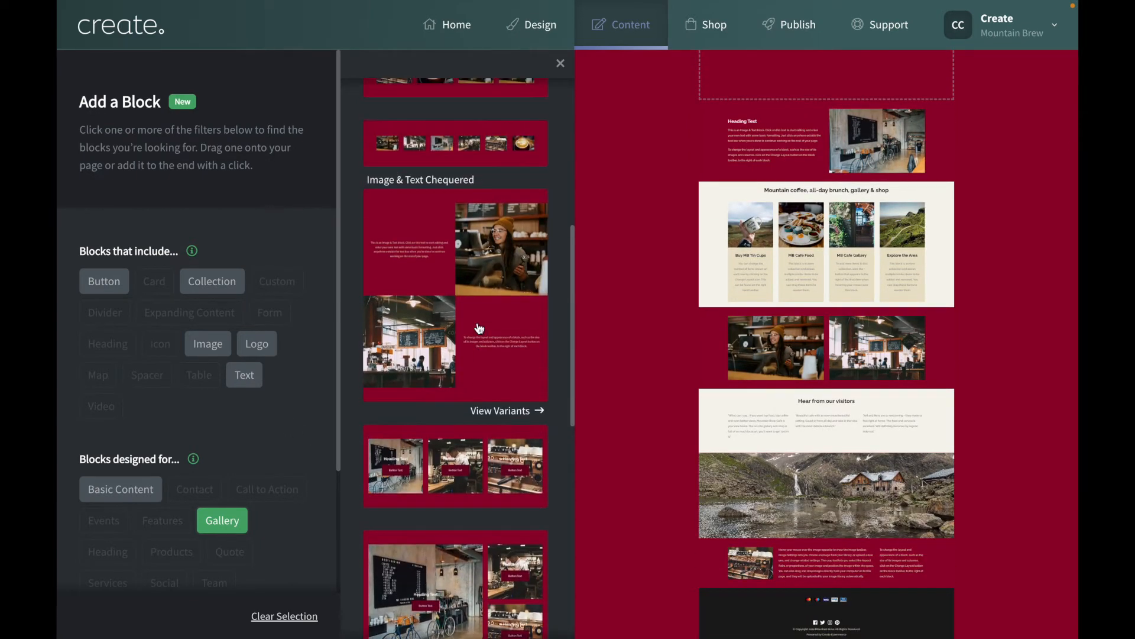
{"action": "left_click", "coordinate": [241, 522]}
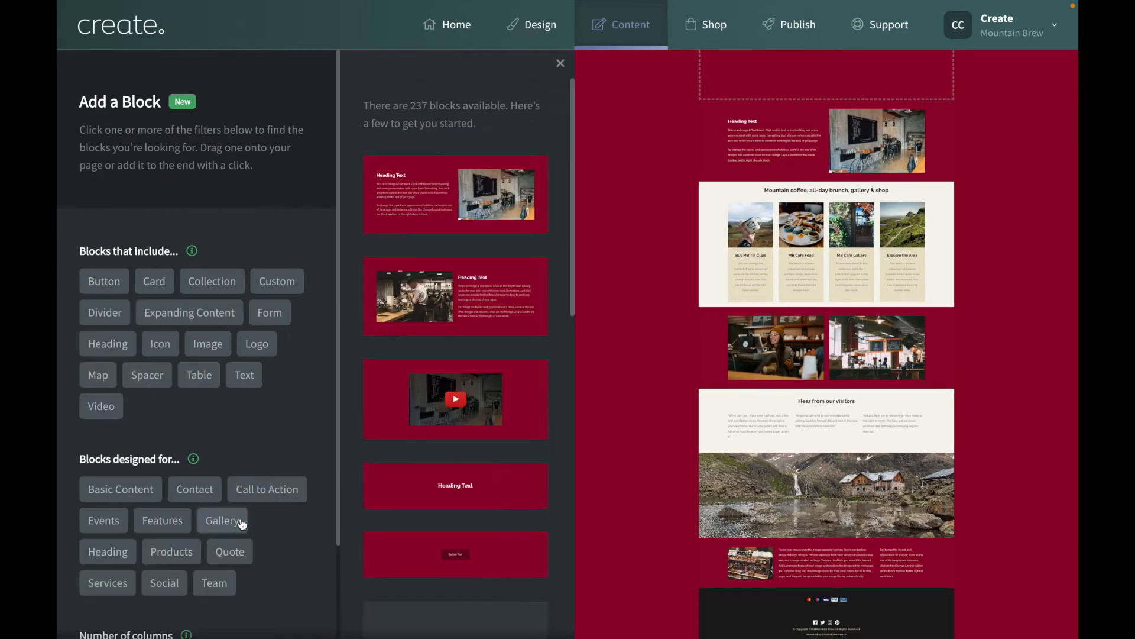
Browse blocks designed for Products, and narrow them to those that also include Heading and Text.
{"action": "scroll", "coordinate": [240, 518], "scroll_direction": "down", "scroll_amount": 1}
{"action": "left_click", "coordinate": [174, 501]}
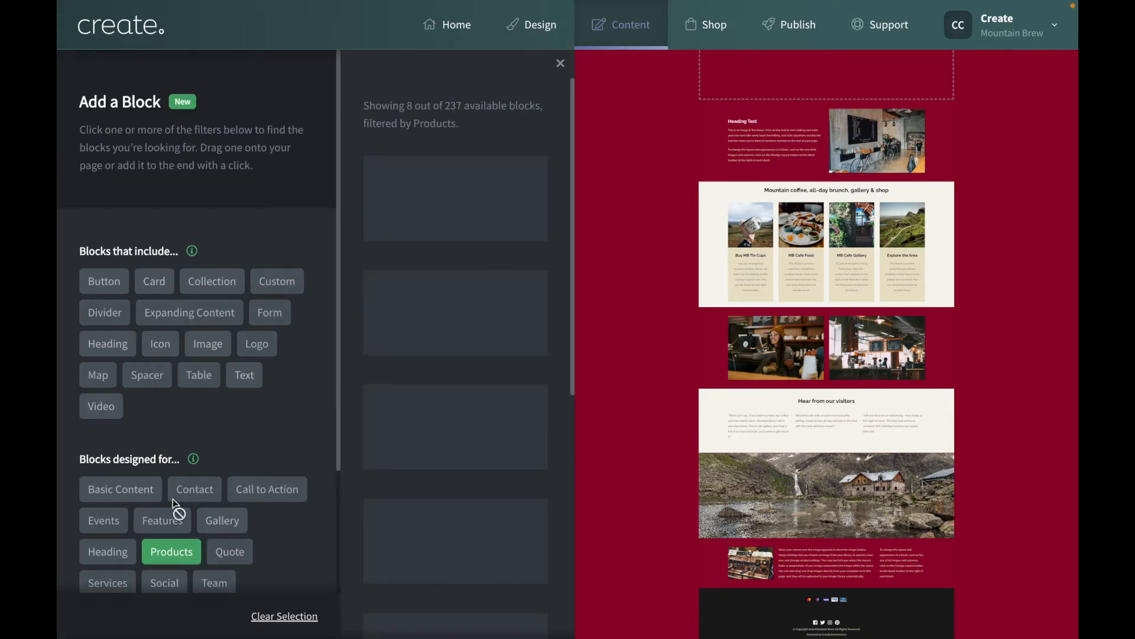
{"action": "scroll", "coordinate": [500, 461], "scroll_direction": "down", "scroll_amount": 5}
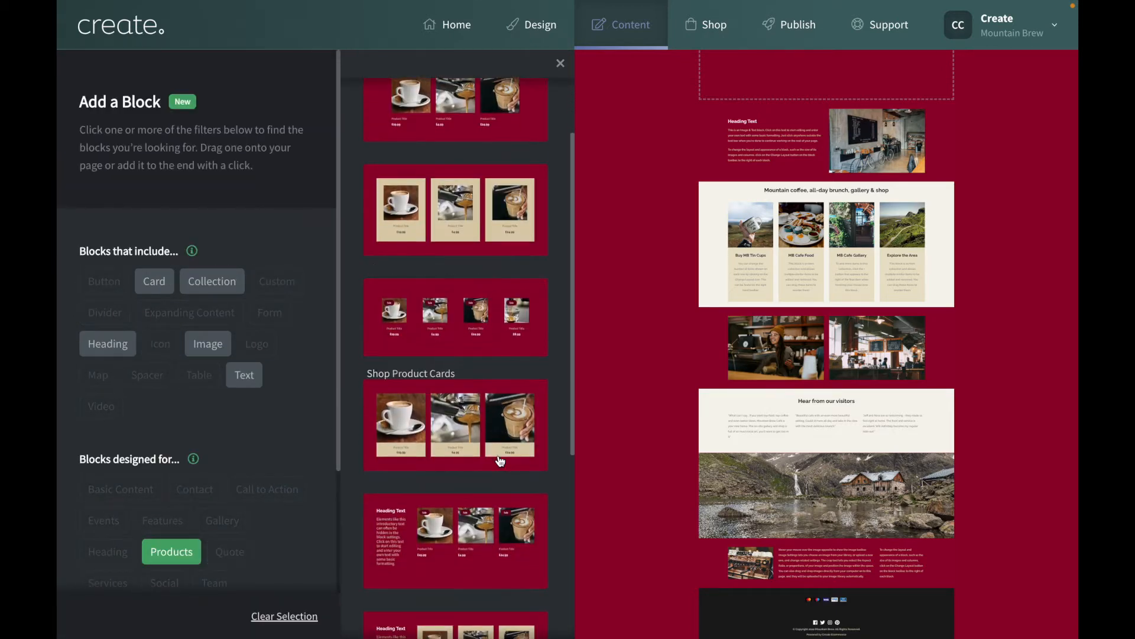
{"action": "scroll", "coordinate": [463, 445], "scroll_direction": "up", "scroll_amount": 3}
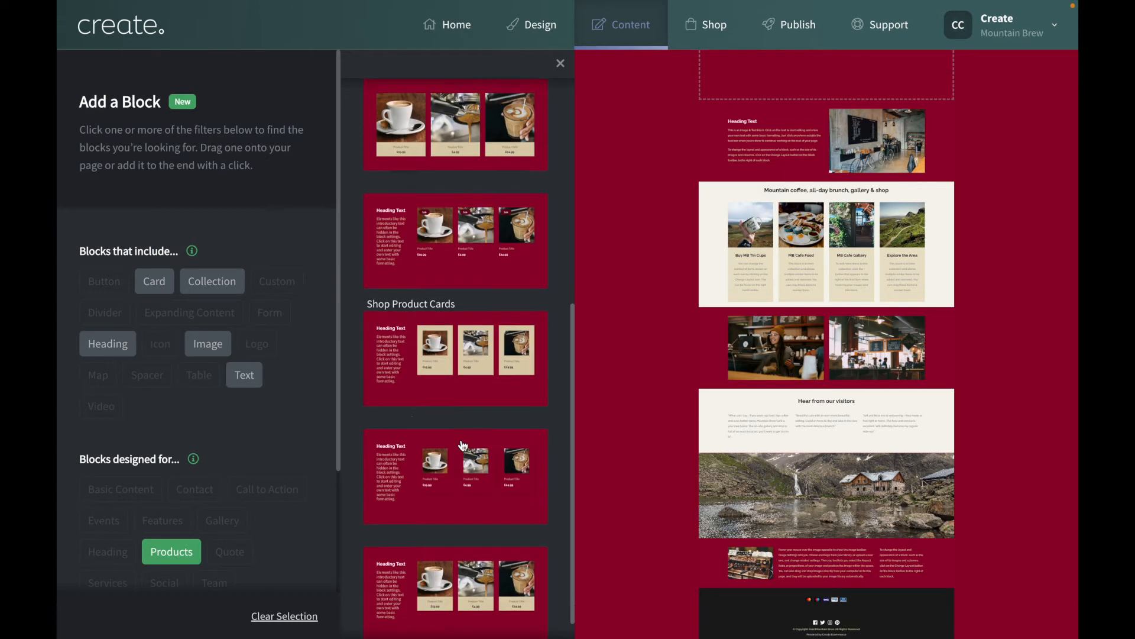
{"action": "scroll", "coordinate": [205, 470], "scroll_direction": "down", "scroll_amount": 1}
{"action": "scroll", "coordinate": [205, 469], "scroll_direction": "down", "scroll_amount": 1}
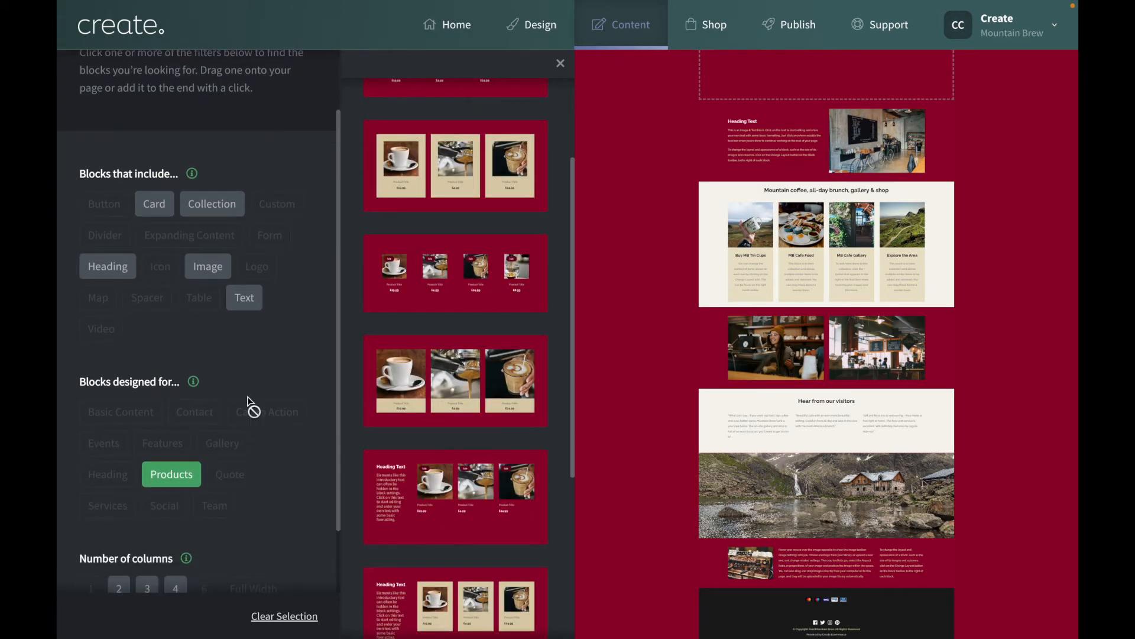
{"action": "left_click", "coordinate": [95, 266]}
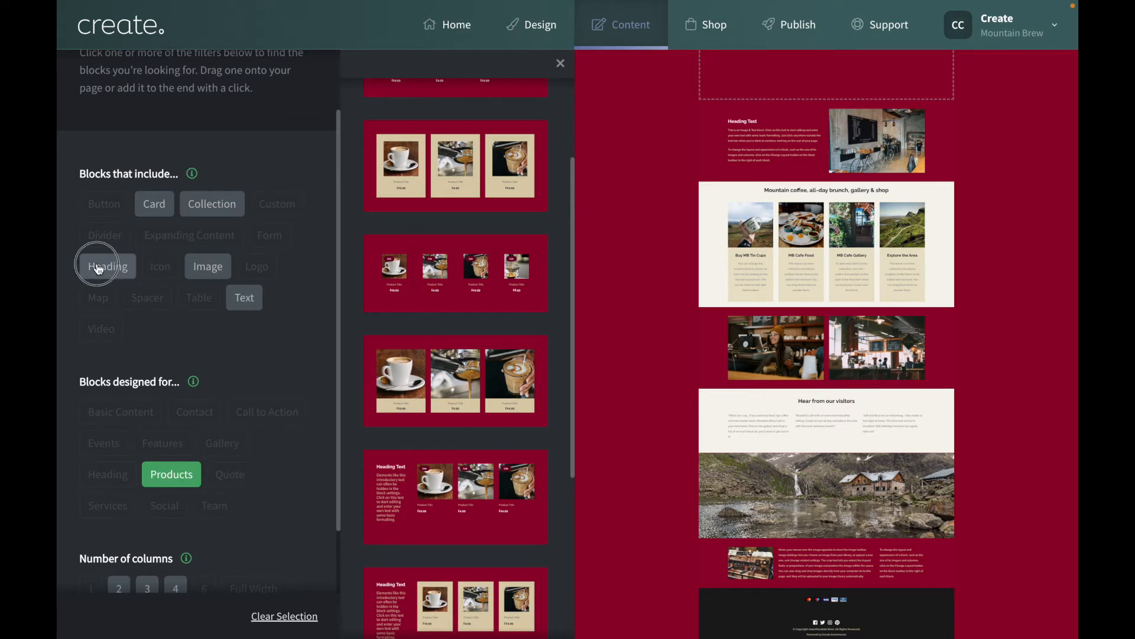
{"action": "left_click", "coordinate": [243, 298]}
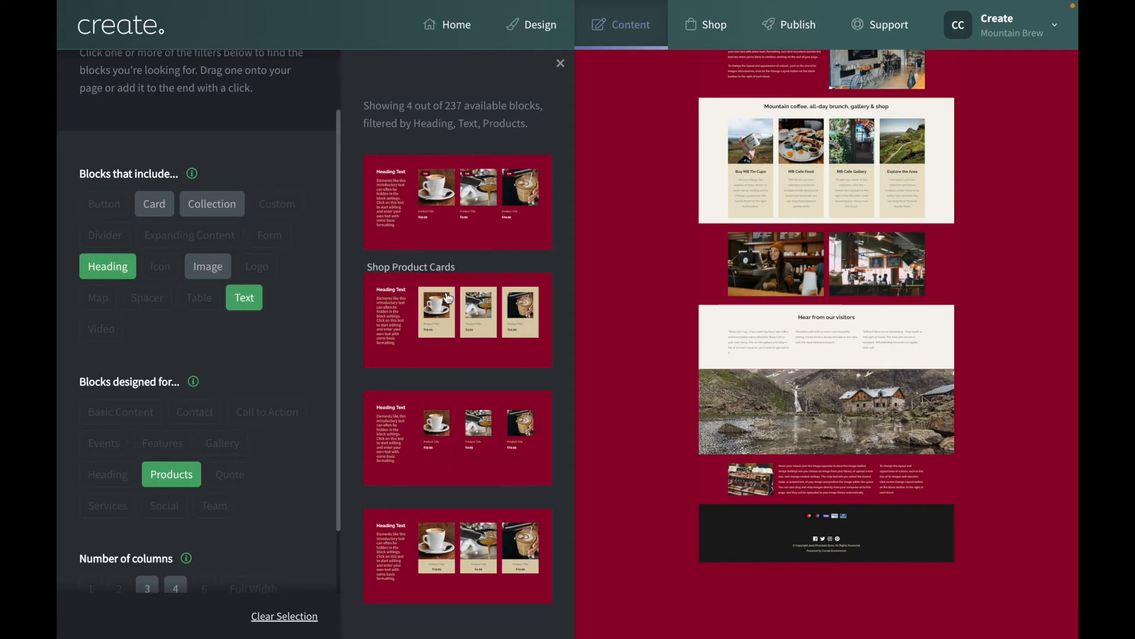
Clear the block filters and insert the Image & Text block with the image left of the text below the welcome banner.
{"action": "left_click", "coordinate": [284, 617]}
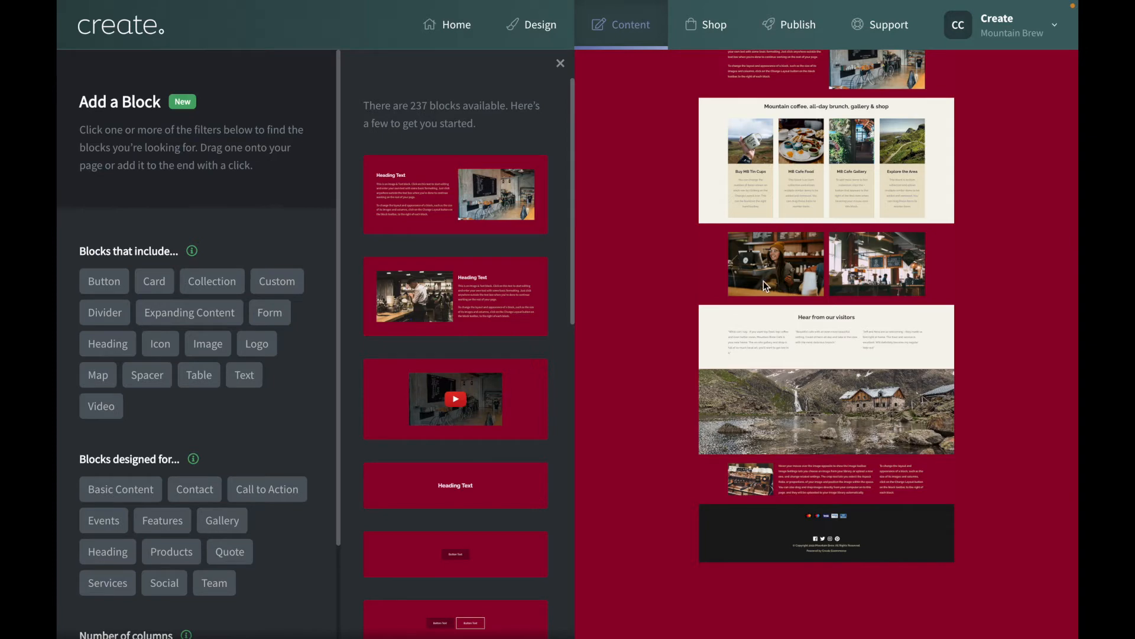
{"action": "scroll", "coordinate": [764, 282], "scroll_direction": "up", "scroll_amount": 5}
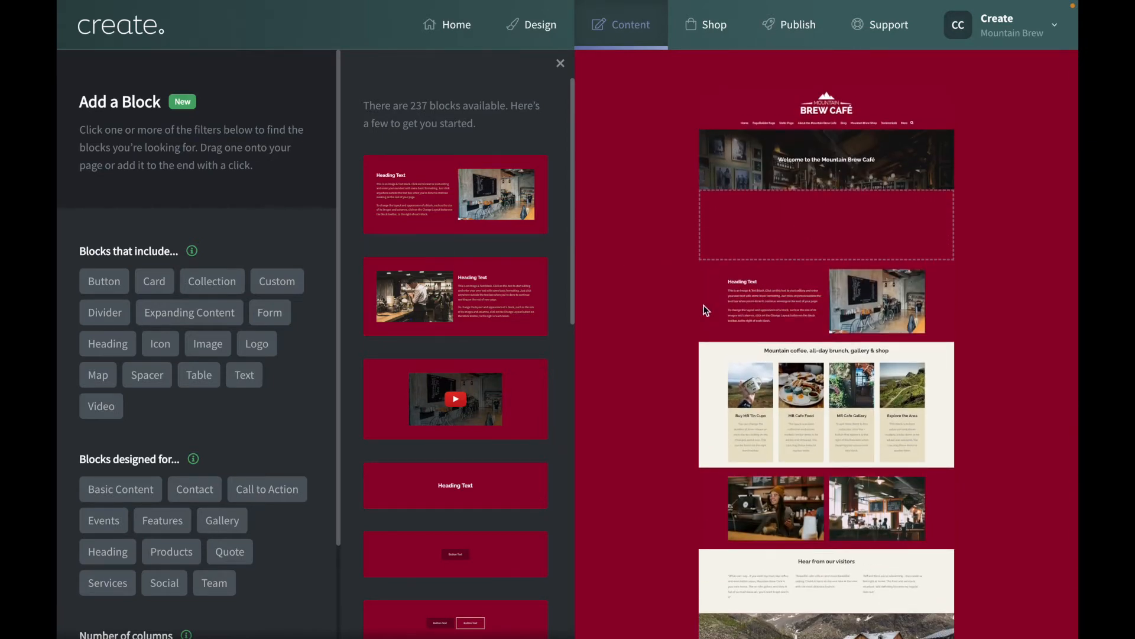
{"action": "left_click", "coordinate": [455, 295]}
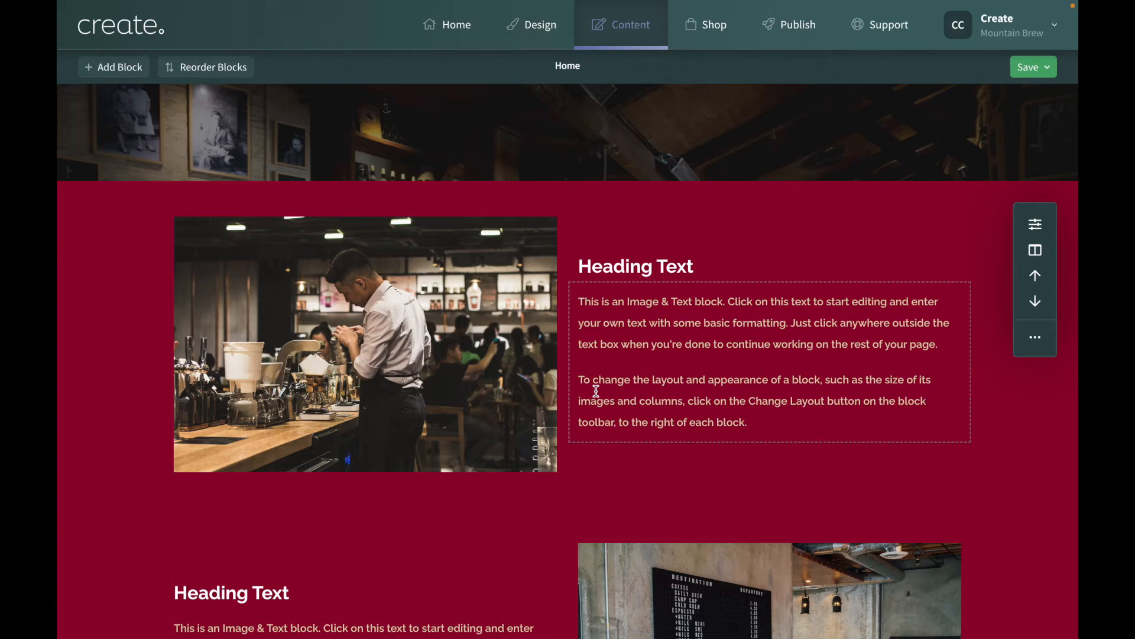
Replace the new block's paragraph text with "asduhksdhgkjsdfoisdfhsdf".
{"action": "left_click", "coordinate": [792, 325]}
{"action": "key", "text": "ctrl+a"}
{"action": "key", "text": "BackSpace"}
{"action": "type", "text": "a"}
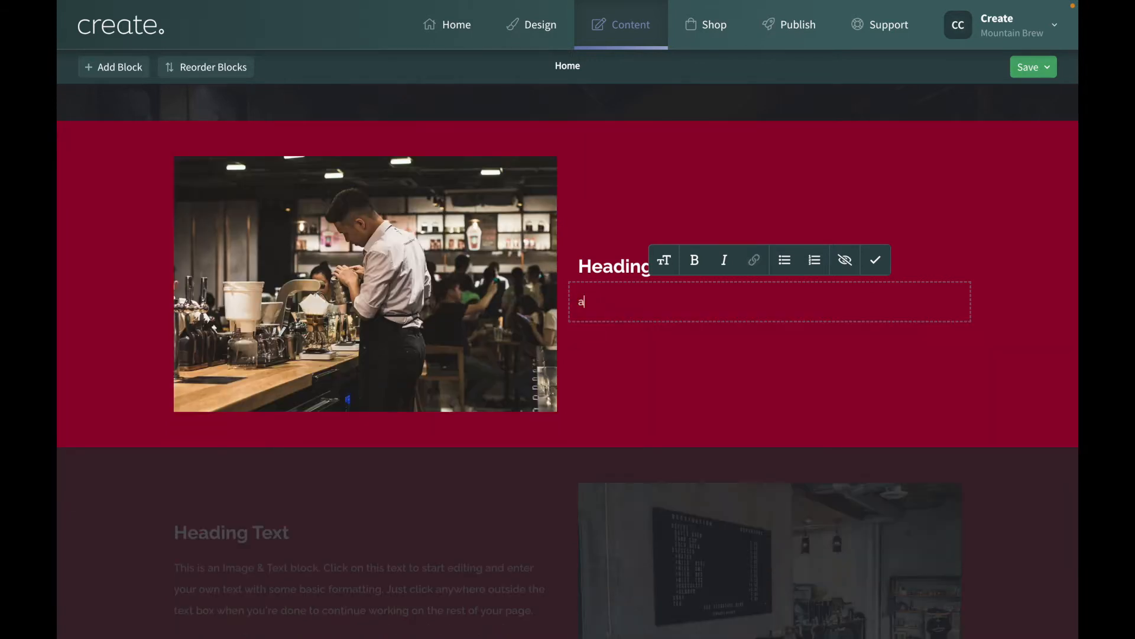
{"action": "type", "text": "sduhksdhgkjsdfoisdfhsdf"}
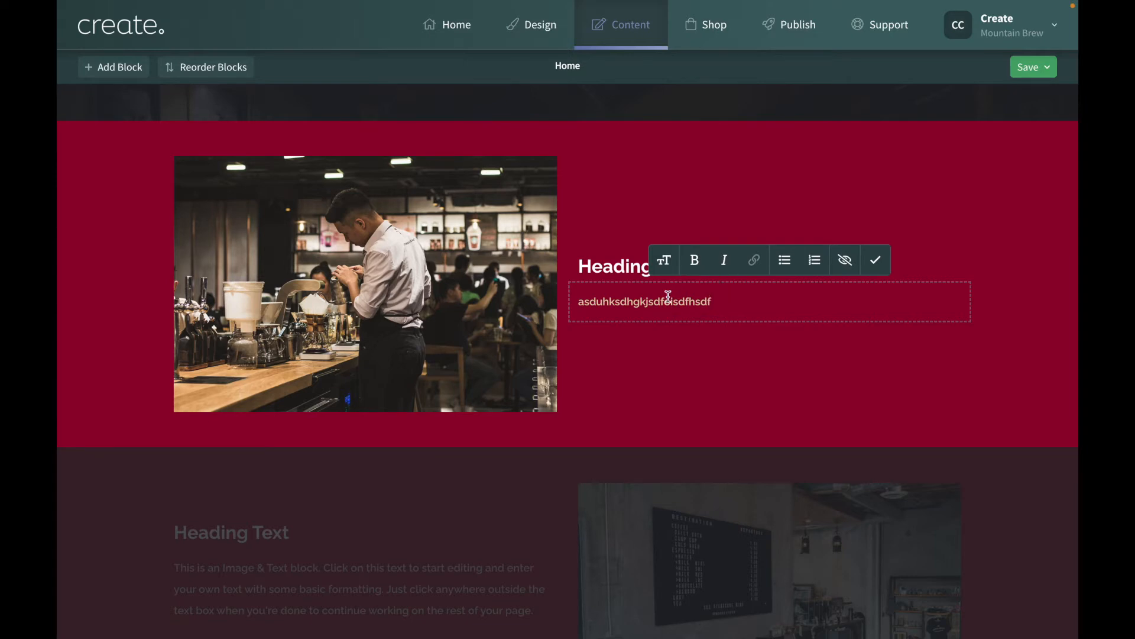
Examine the link types available for the selected paragraph text, from Your Pages to Telephone, and cancel without adding a link.
{"action": "double_click", "coordinate": [667, 300]}
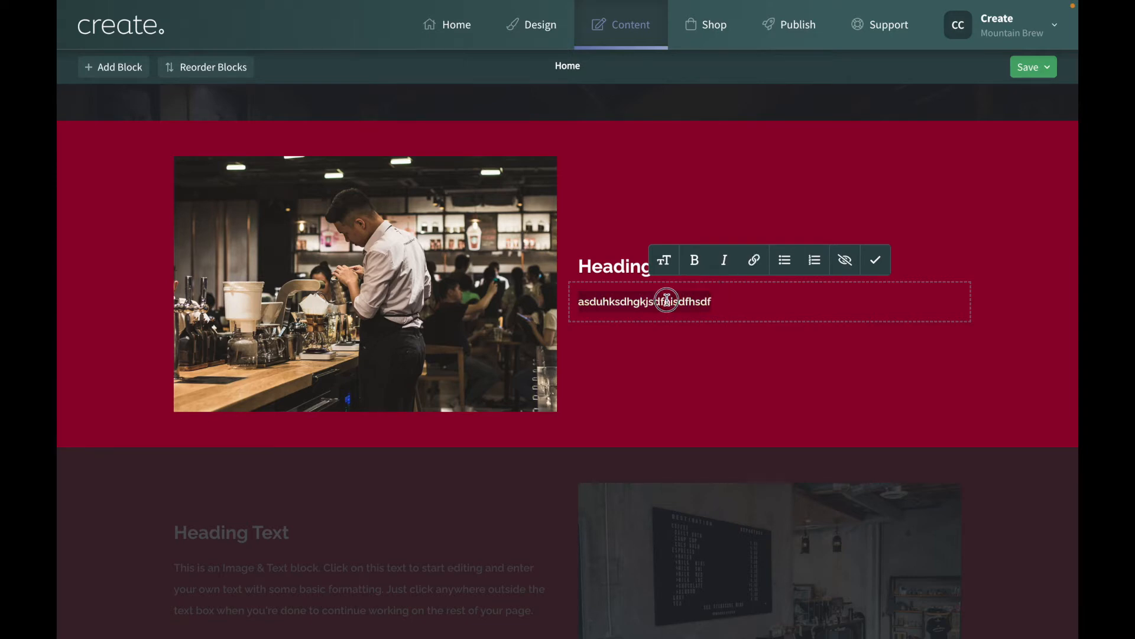
{"action": "left_click", "coordinate": [756, 260]}
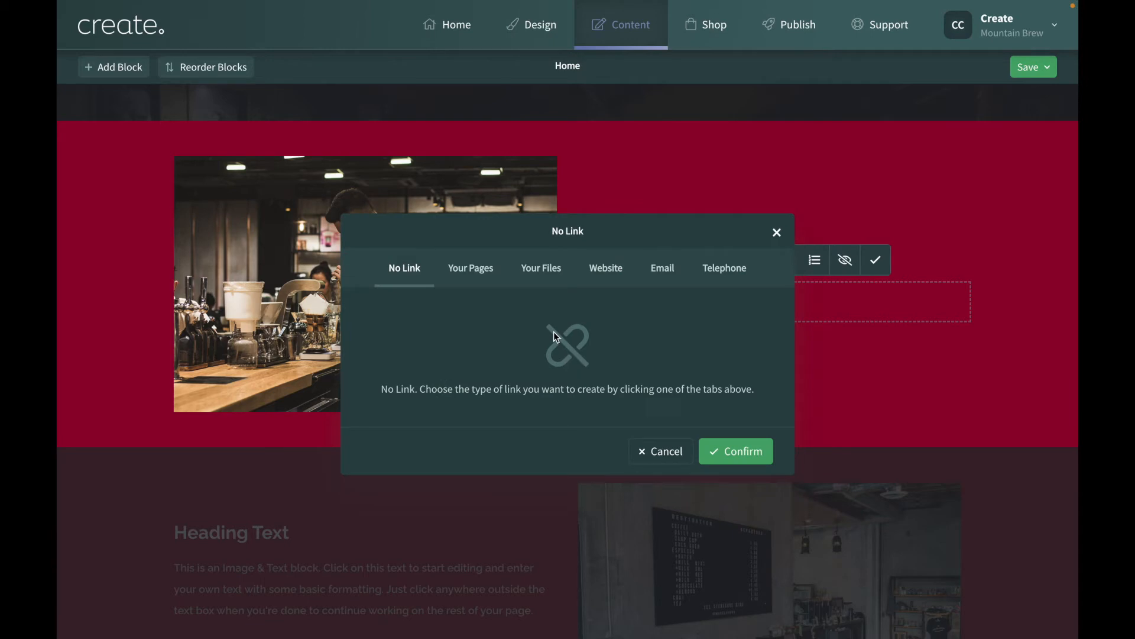
{"action": "left_click", "coordinate": [472, 269]}
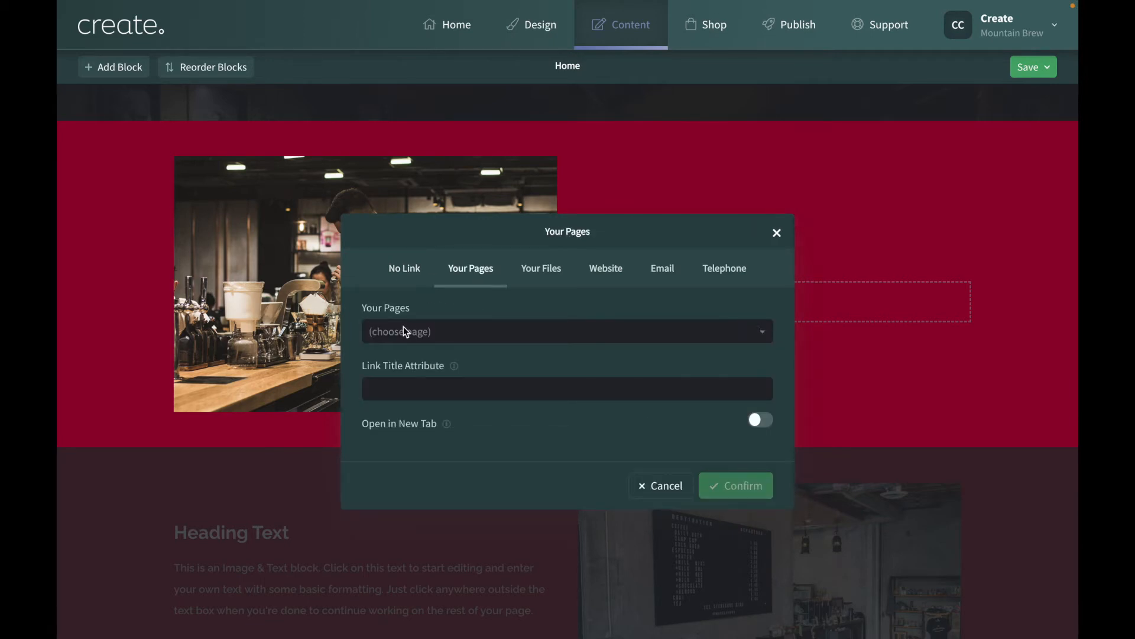
{"action": "left_click", "coordinate": [540, 269]}
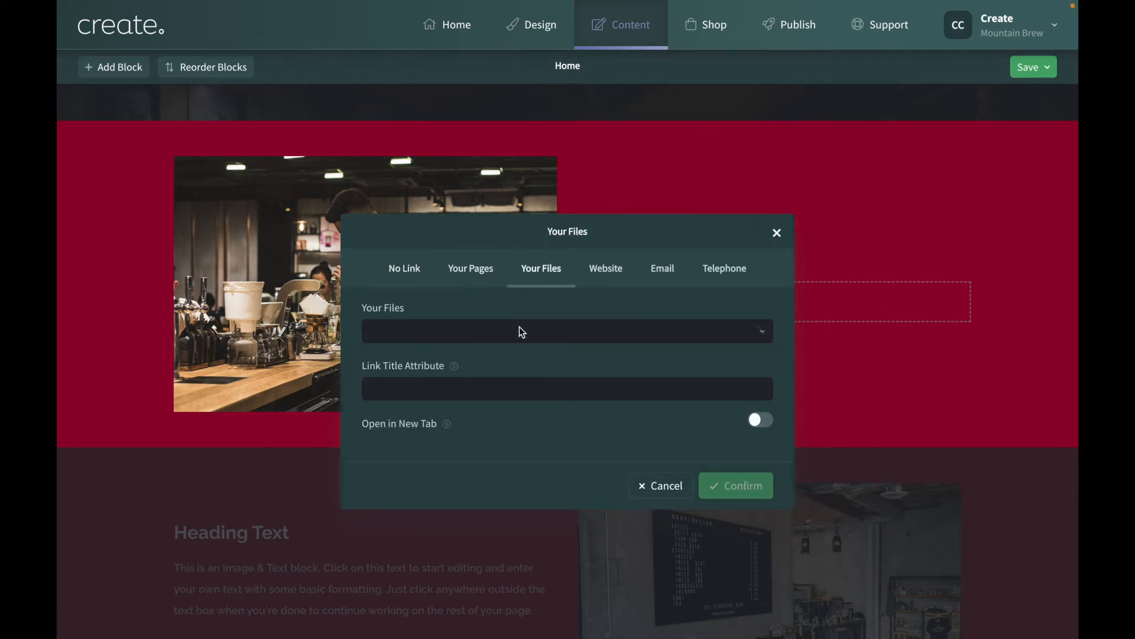
{"action": "mouse_move", "coordinate": [456, 367]}
{"action": "left_click", "coordinate": [604, 272]}
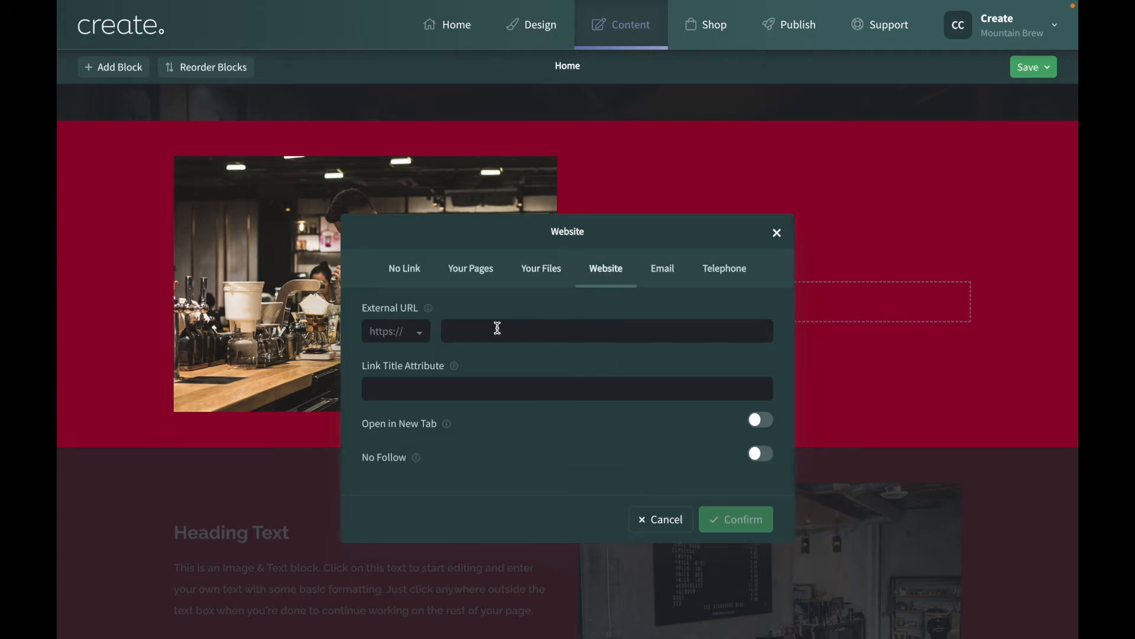
{"action": "left_click", "coordinate": [663, 269]}
{"action": "left_click", "coordinate": [727, 272]}
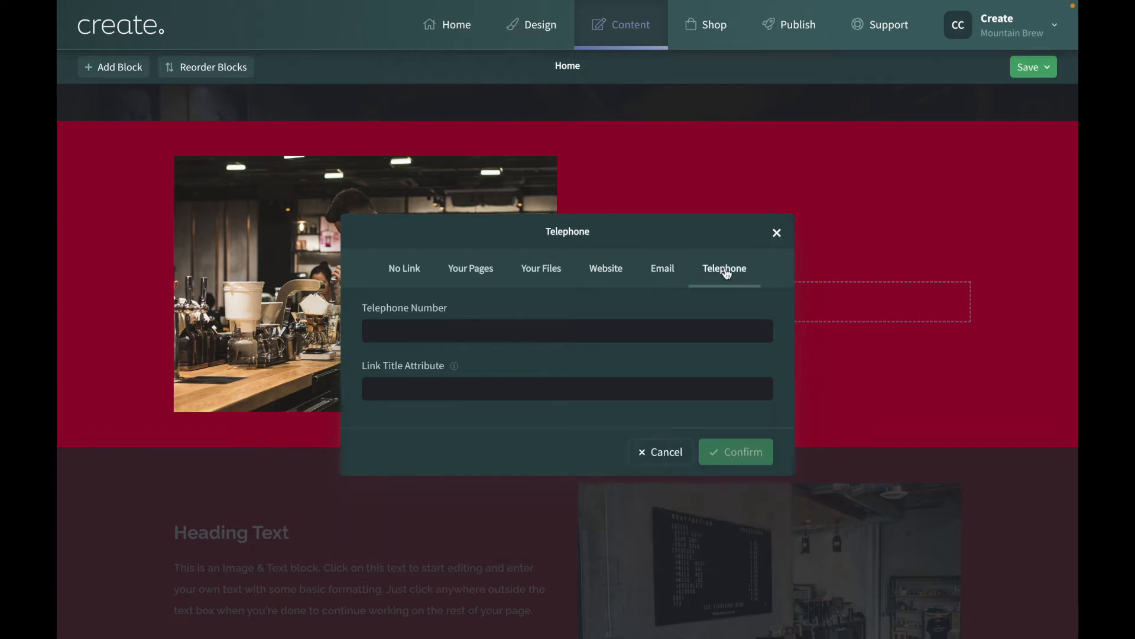
{"action": "left_click", "coordinate": [663, 452]}
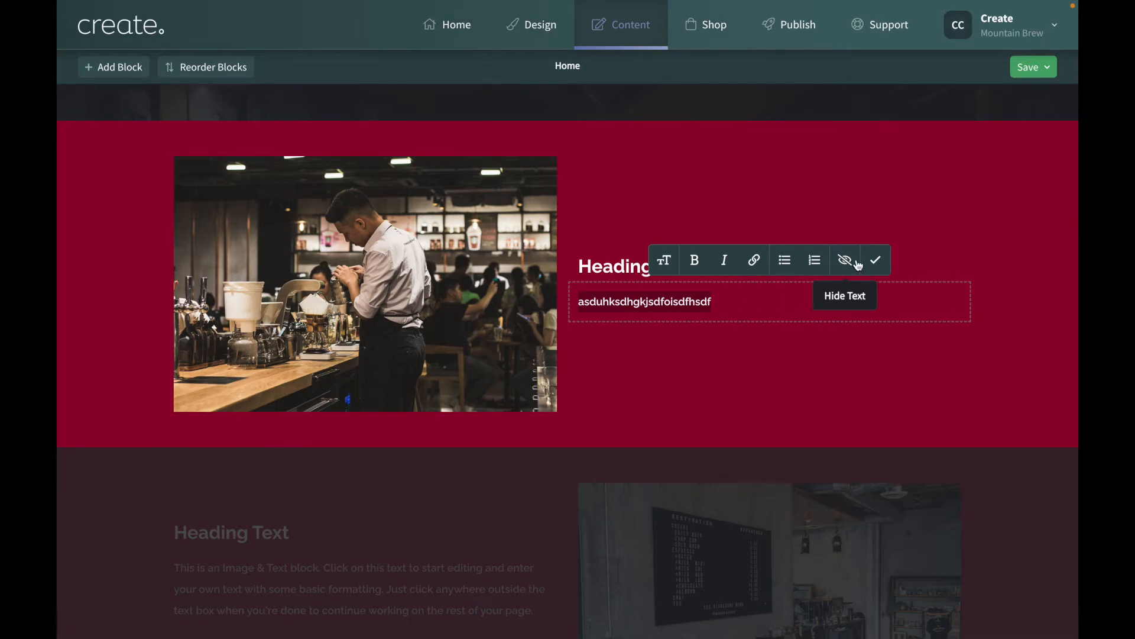
Finish editing the paragraph, and view the block heading's editing options without changing the heading.
{"action": "left_click", "coordinate": [876, 260]}
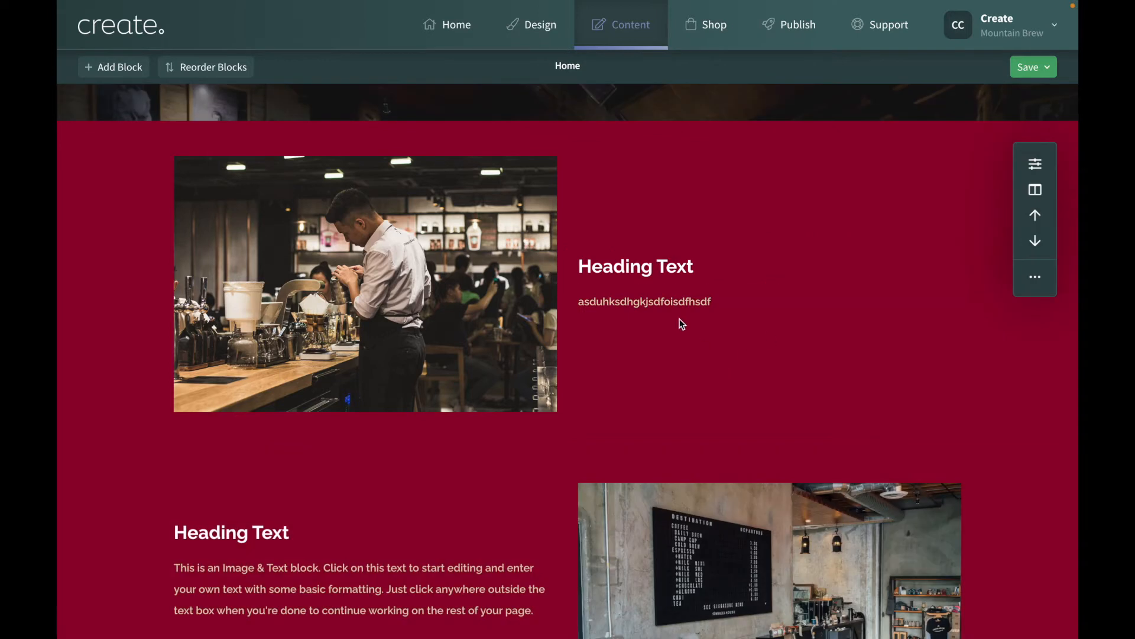
{"action": "left_click", "coordinate": [618, 272]}
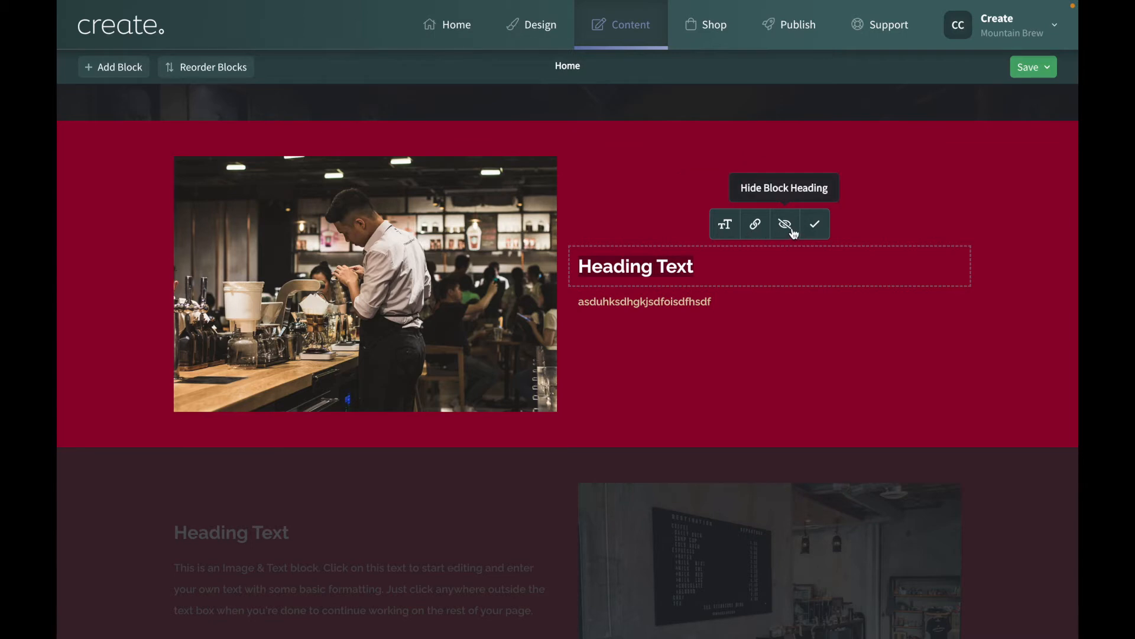
{"action": "left_click", "coordinate": [815, 224]}
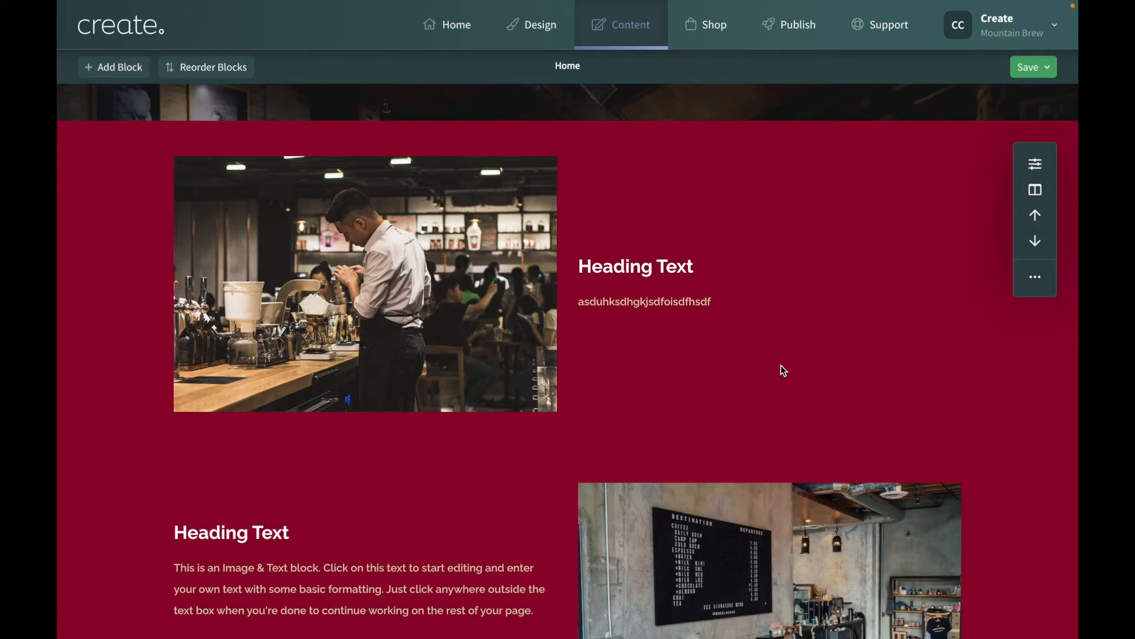
Open the image settings of the new block's picture, browse the image library, and select ABlackMugWhiteLogo.
{"action": "mouse_move", "coordinate": [408, 336]}
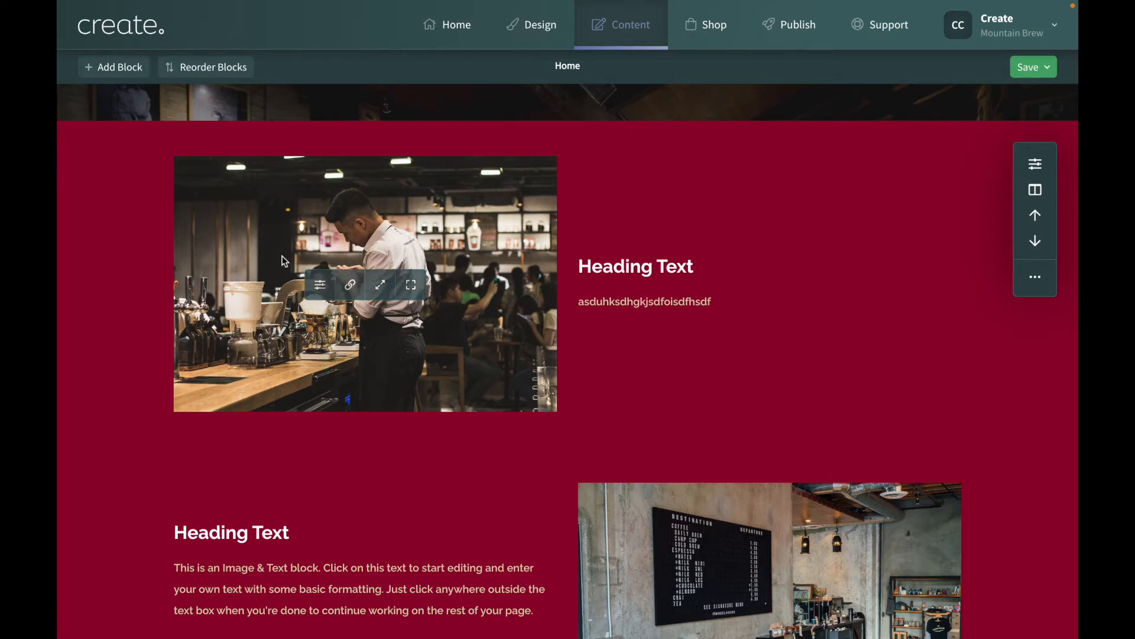
{"action": "left_click", "coordinate": [320, 285]}
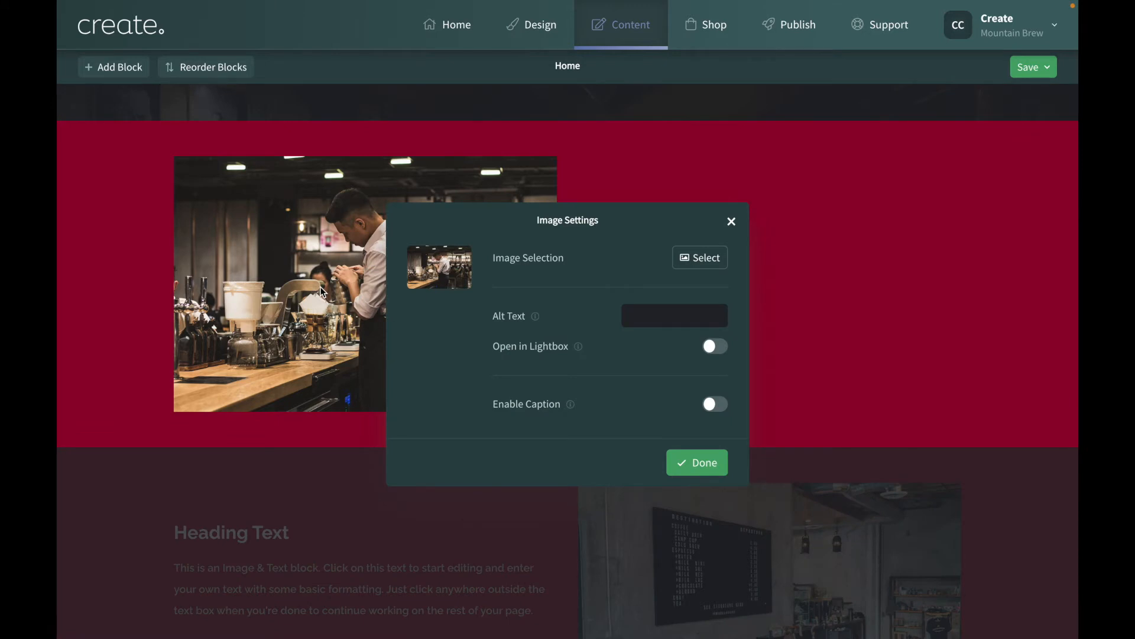
{"action": "left_click", "coordinate": [712, 261]}
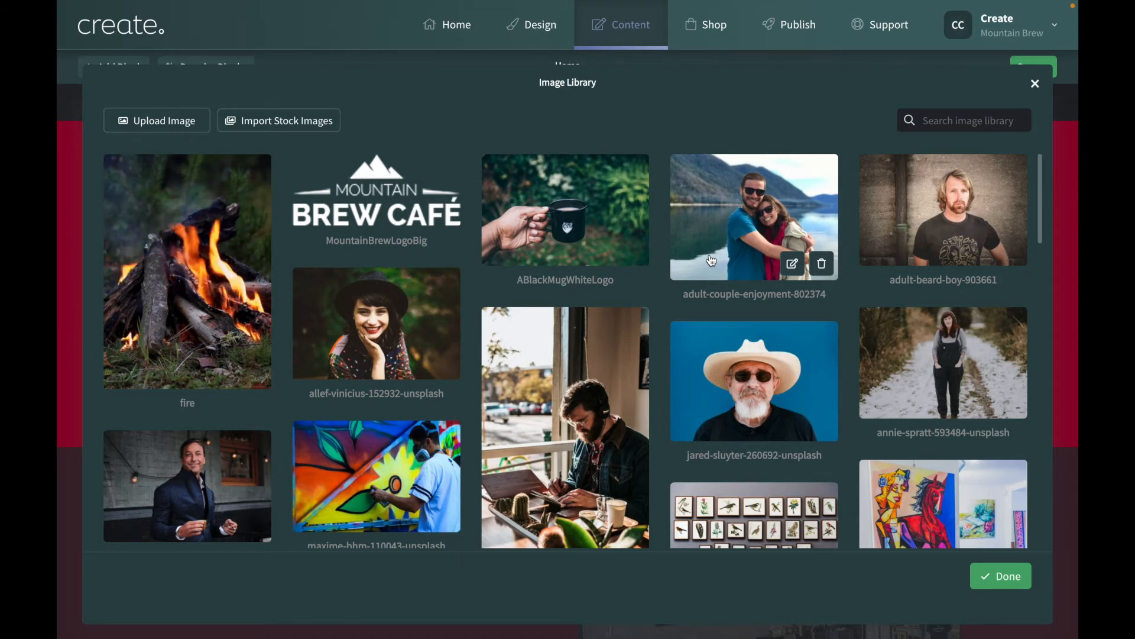
{"action": "scroll", "coordinate": [631, 312], "scroll_direction": "down", "scroll_amount": 15}
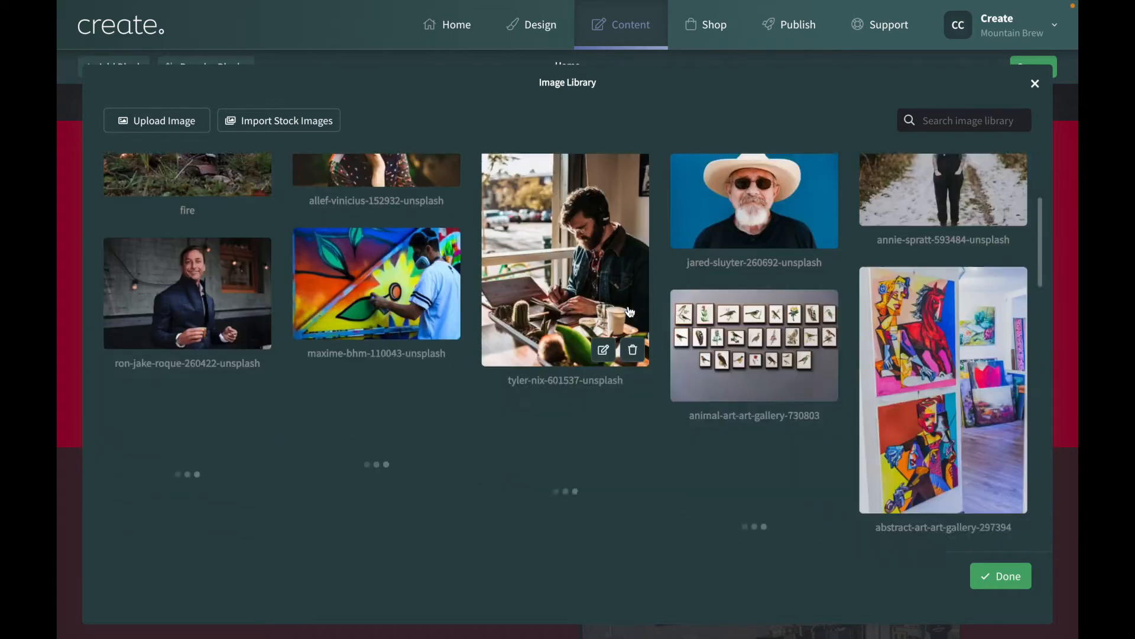
{"action": "scroll", "coordinate": [630, 312], "scroll_direction": "down", "scroll_amount": 5}
{"action": "scroll", "coordinate": [629, 307], "scroll_direction": "up", "scroll_amount": 20}
{"action": "left_click", "coordinate": [569, 224]}
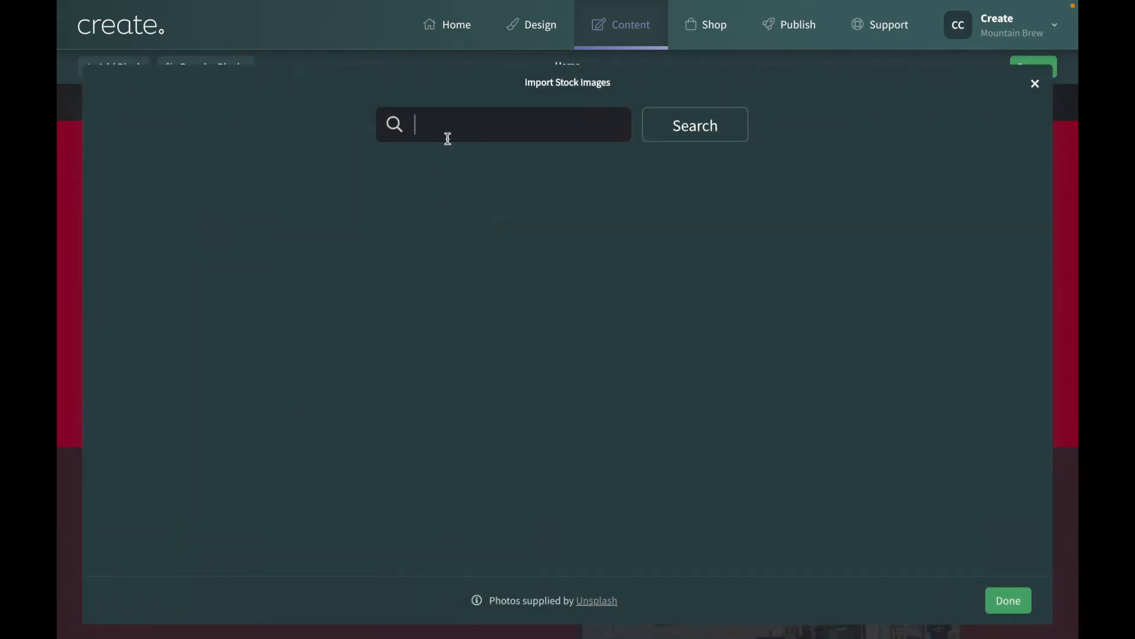
Search the stock images for "coffee" and return to the image library without importing any.
{"action": "type", "text": "coffee"}
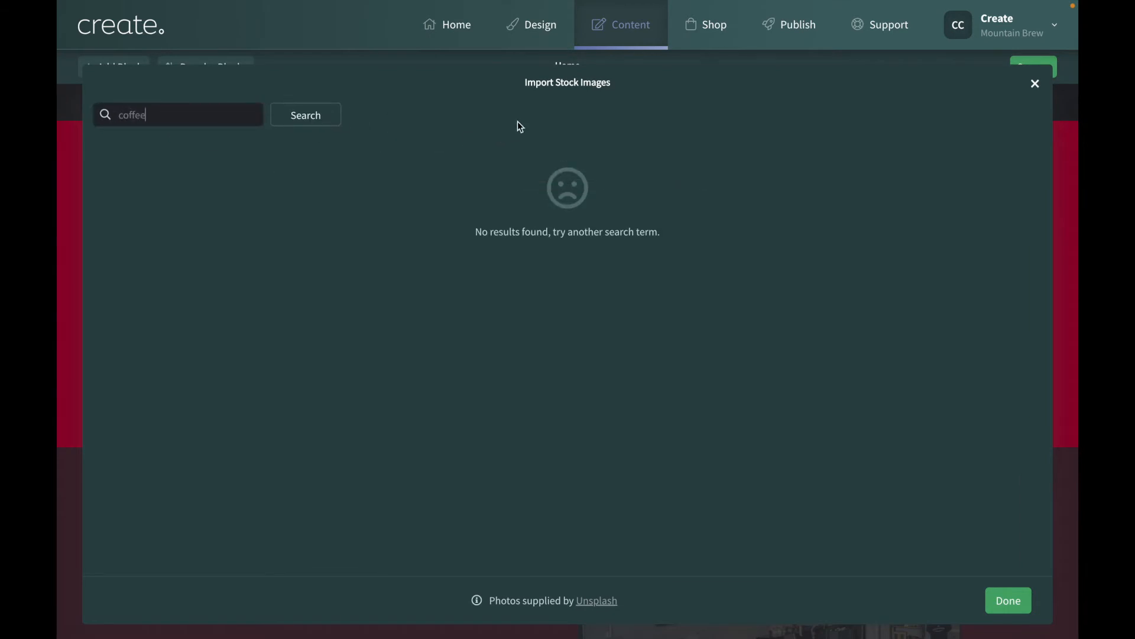
{"action": "left_click", "coordinate": [320, 112]}
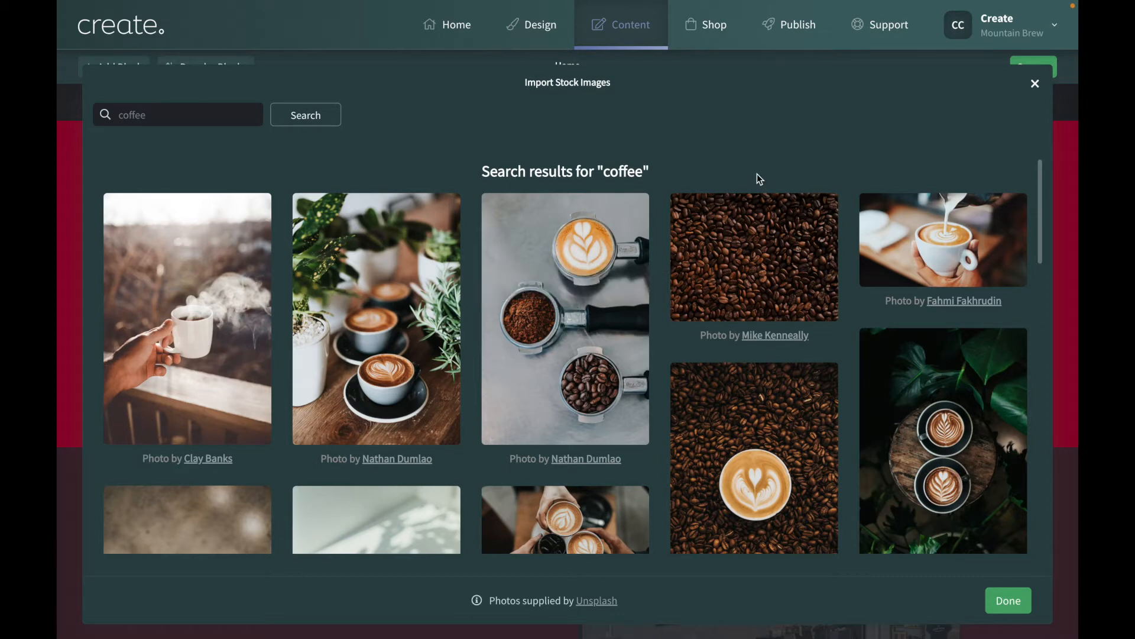
{"action": "left_click", "coordinate": [1037, 83]}
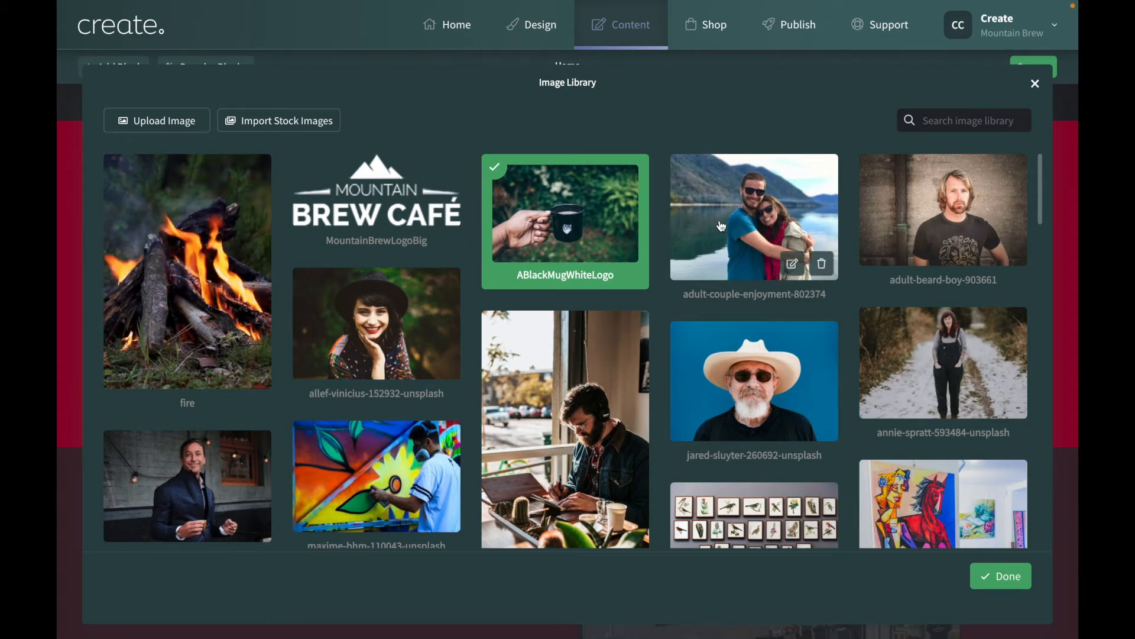
Add adult-couple-enjoyment-802374 and adult-beard-boy-903661 to the image selection and apply it to the block.
{"action": "left_click", "coordinate": [763, 225]}
{"action": "left_click", "coordinate": [923, 221]}
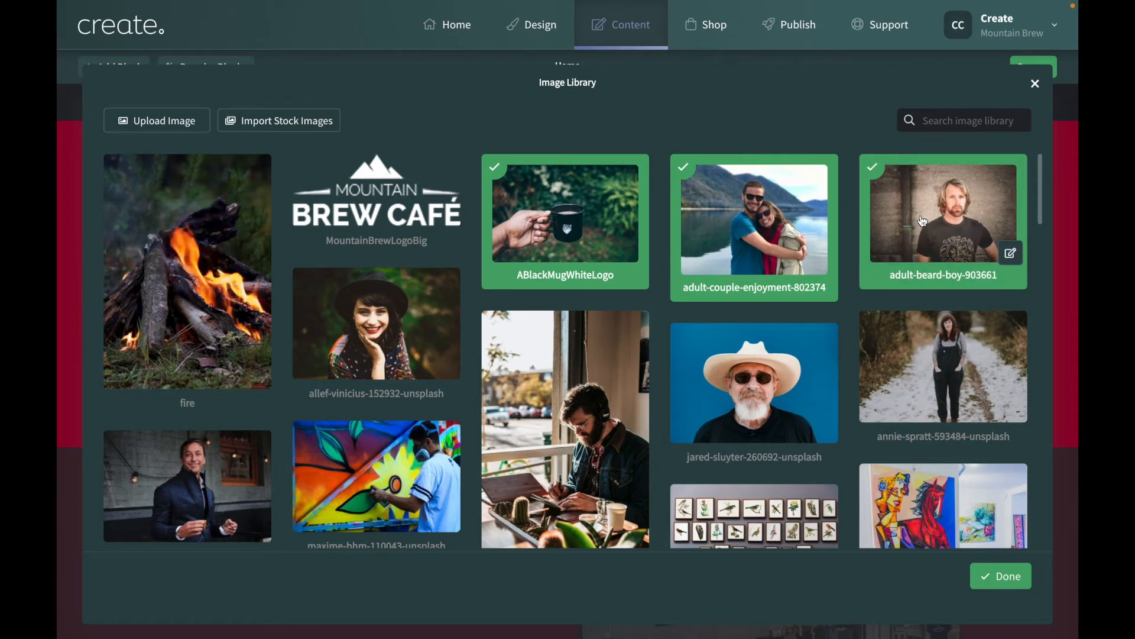
{"action": "left_click", "coordinate": [1001, 577]}
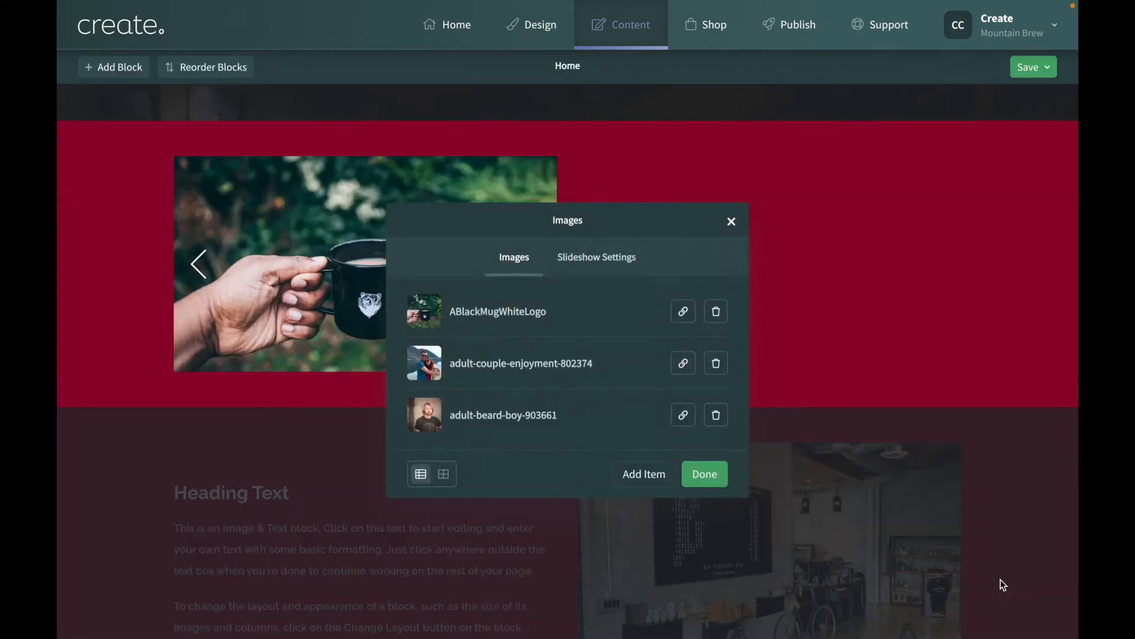
Turn on Slider Dots in the slideshow settings, keeping Slider Arrows on and Auto Play off.
{"action": "left_click_drag", "start_coordinate": [591, 229], "coordinate": [801, 165]}
{"action": "mouse_move", "coordinate": [772, 245]}
{"action": "left_mouse_down"}
{"action": "mouse_move", "coordinate": [766, 317]}
{"action": "mouse_move", "coordinate": [775, 314]}
{"action": "mouse_move", "coordinate": [788, 248]}
{"action": "left_mouse_up"}
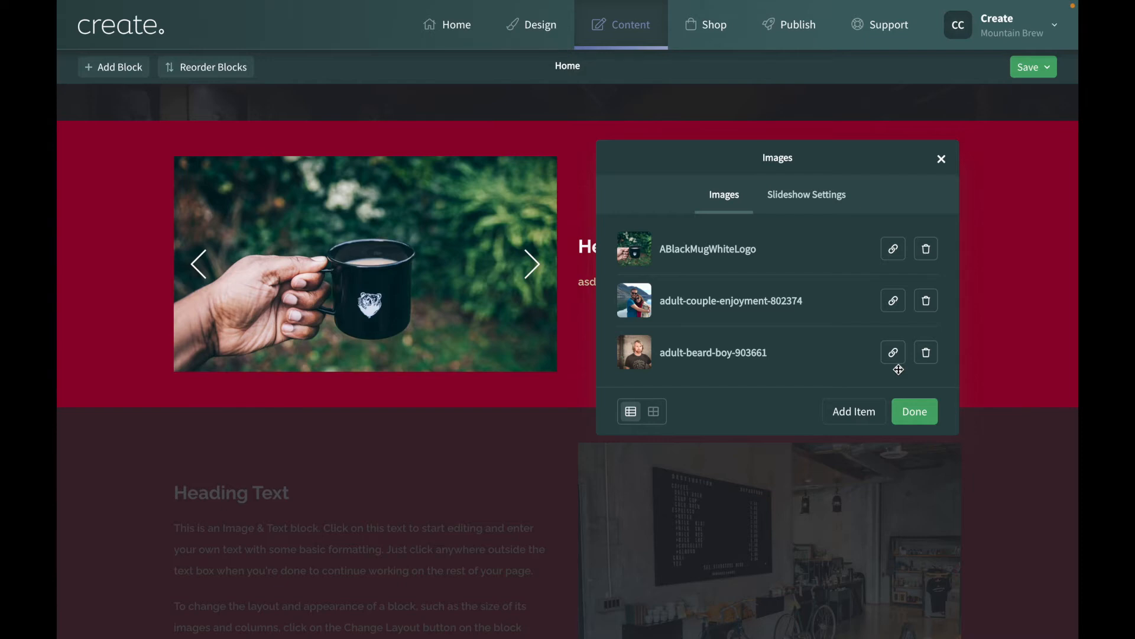
{"action": "left_click", "coordinate": [808, 196]}
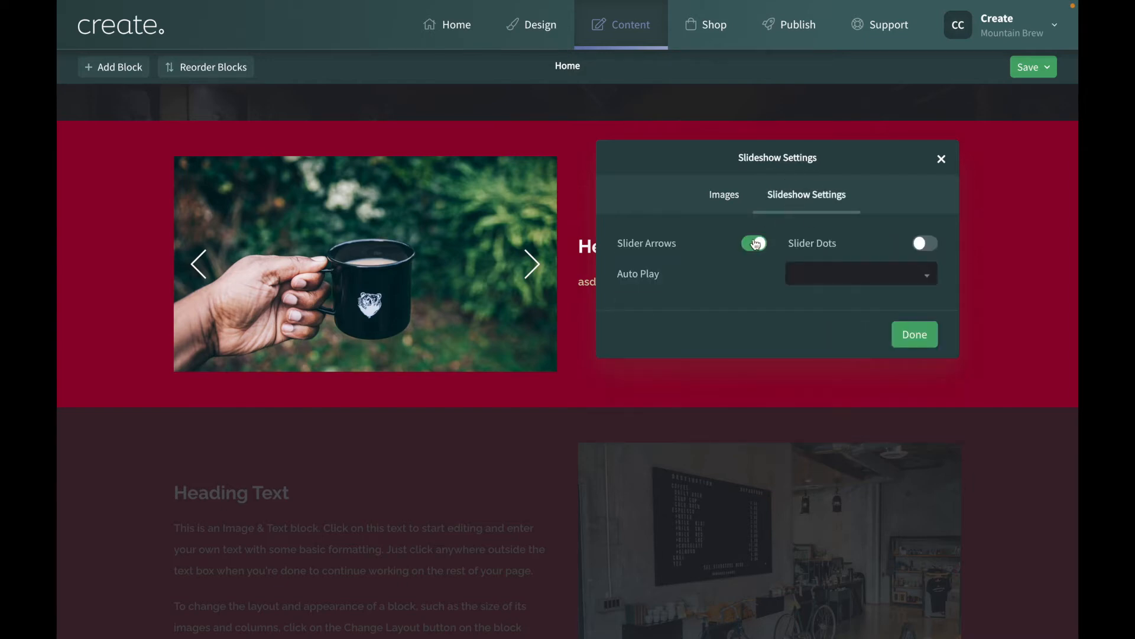
{"action": "left_click", "coordinate": [755, 244]}
{"action": "left_click", "coordinate": [755, 244]}
{"action": "left_click", "coordinate": [919, 244]}
{"action": "left_click", "coordinate": [881, 269]}
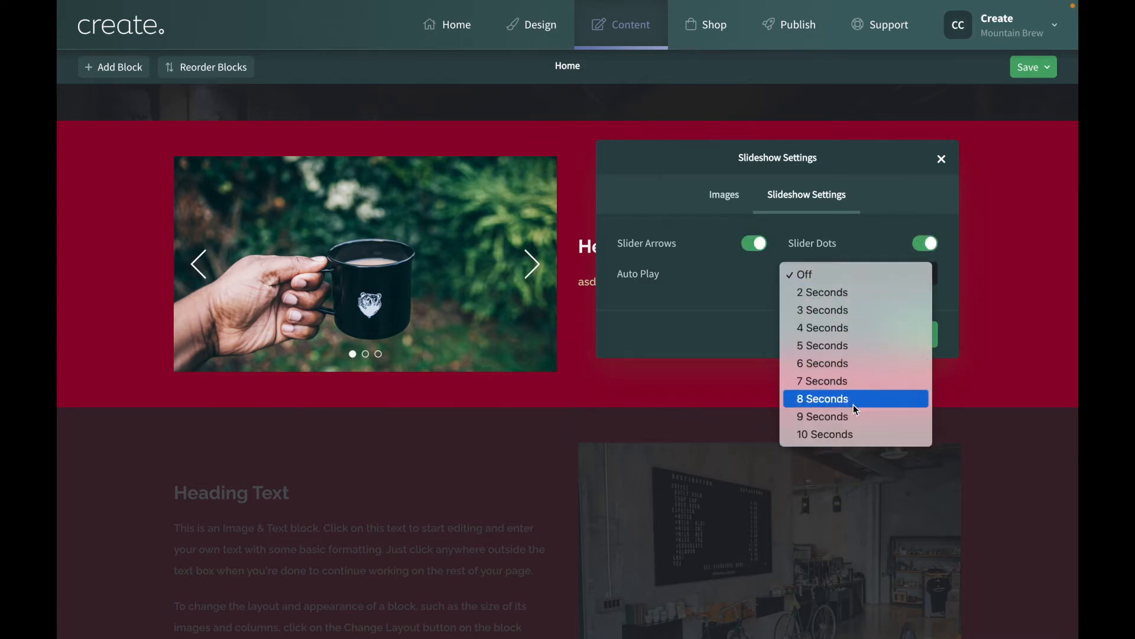
{"action": "left_click", "coordinate": [733, 293]}
{"action": "left_click", "coordinate": [914, 336]}
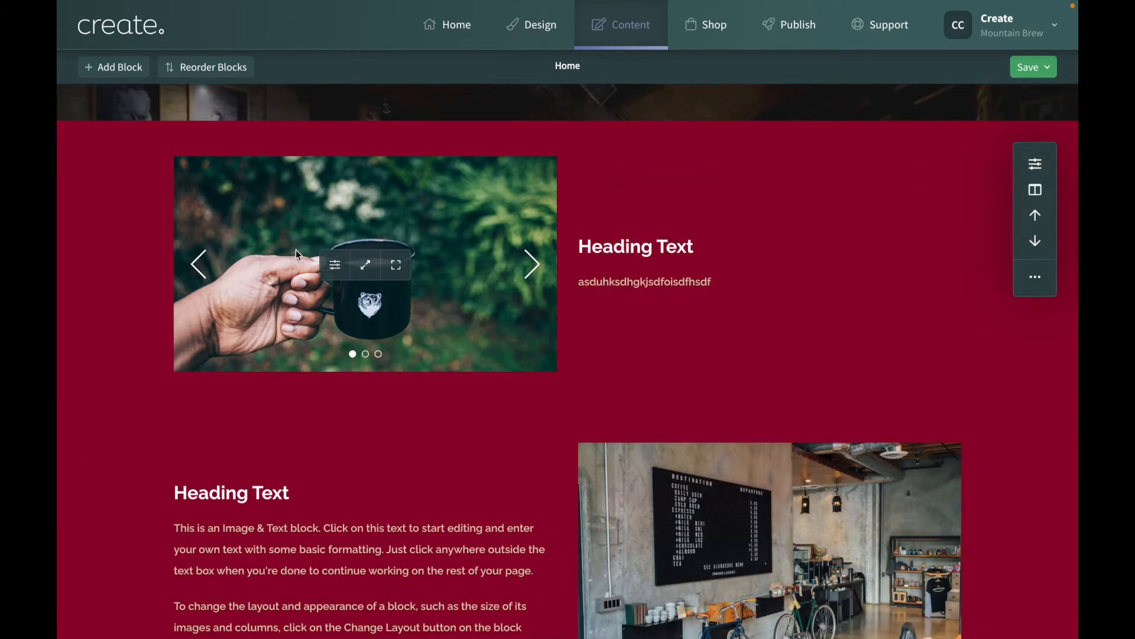
Remove the mug and couple images from the slideshow, leaving only adult-beard-boy-903661.
{"action": "left_click", "coordinate": [382, 271]}
{"action": "left_click", "coordinate": [716, 306]}
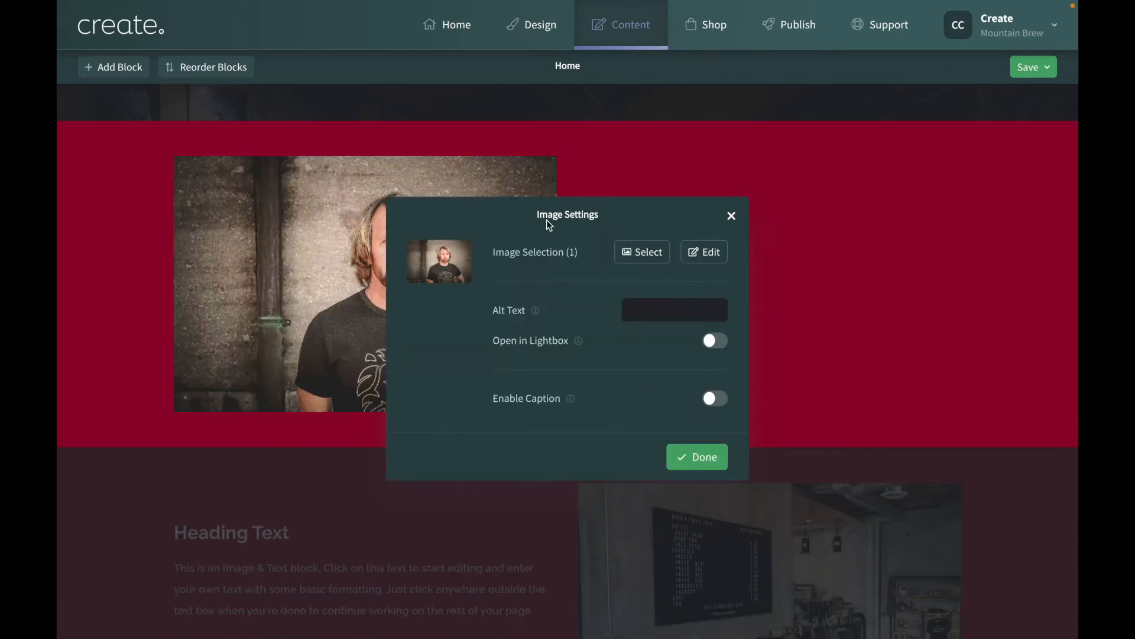
Open the remaining image in the Image Editor to view its Transform and Adjust tools, and close it without editing.
{"action": "left_click_drag", "start_coordinate": [565, 214], "coordinate": [707, 185]}
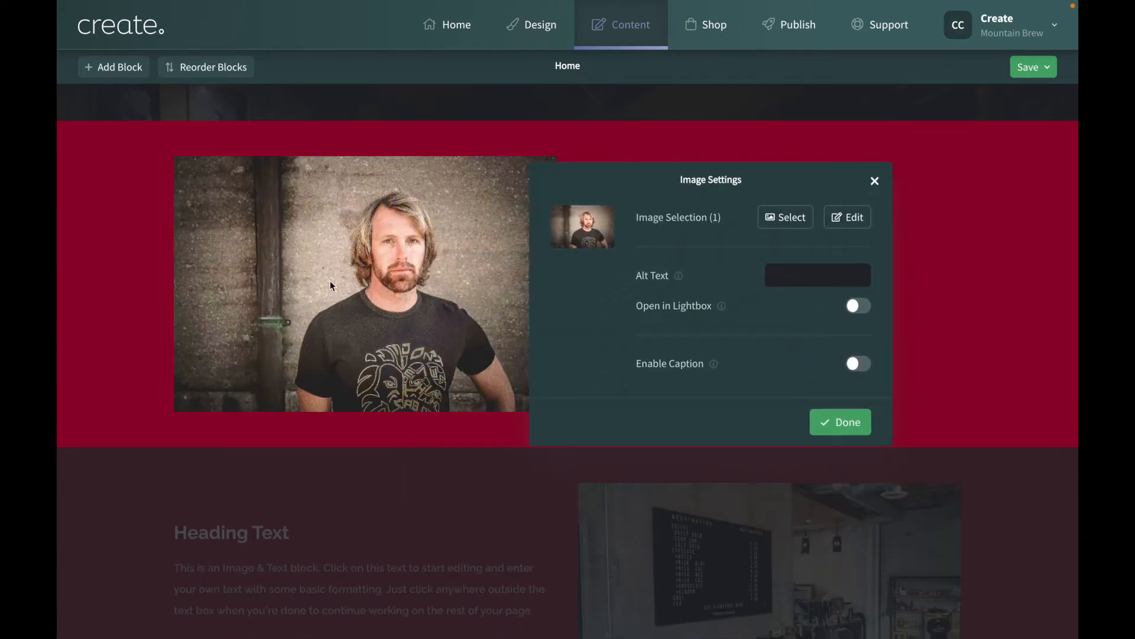
{"action": "left_click", "coordinate": [854, 224]}
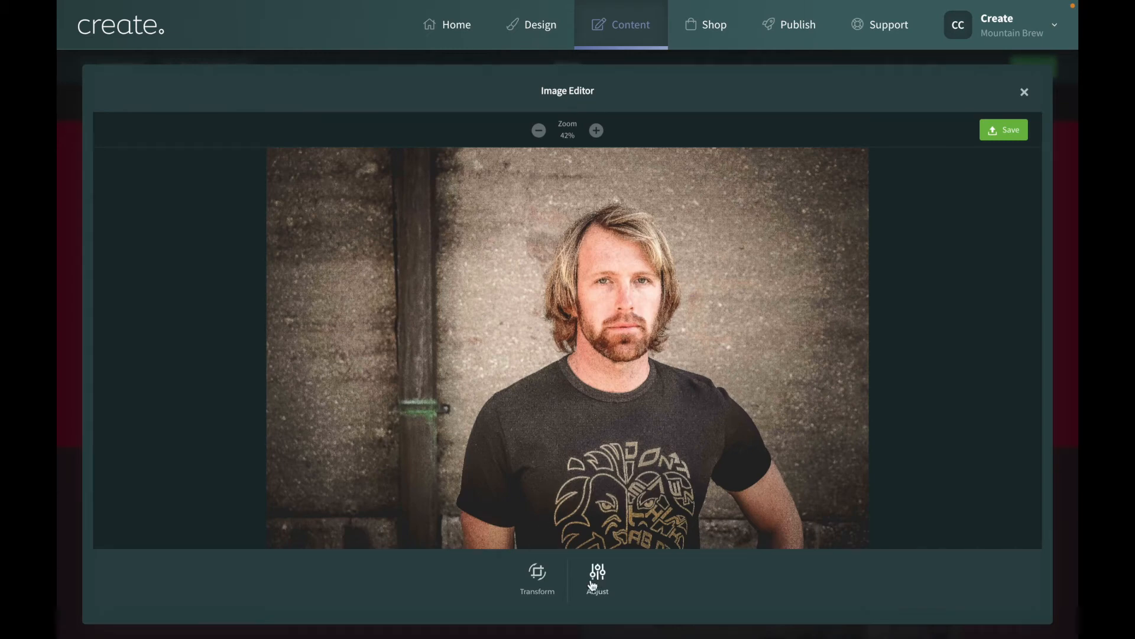
{"action": "left_click", "coordinate": [1025, 91]}
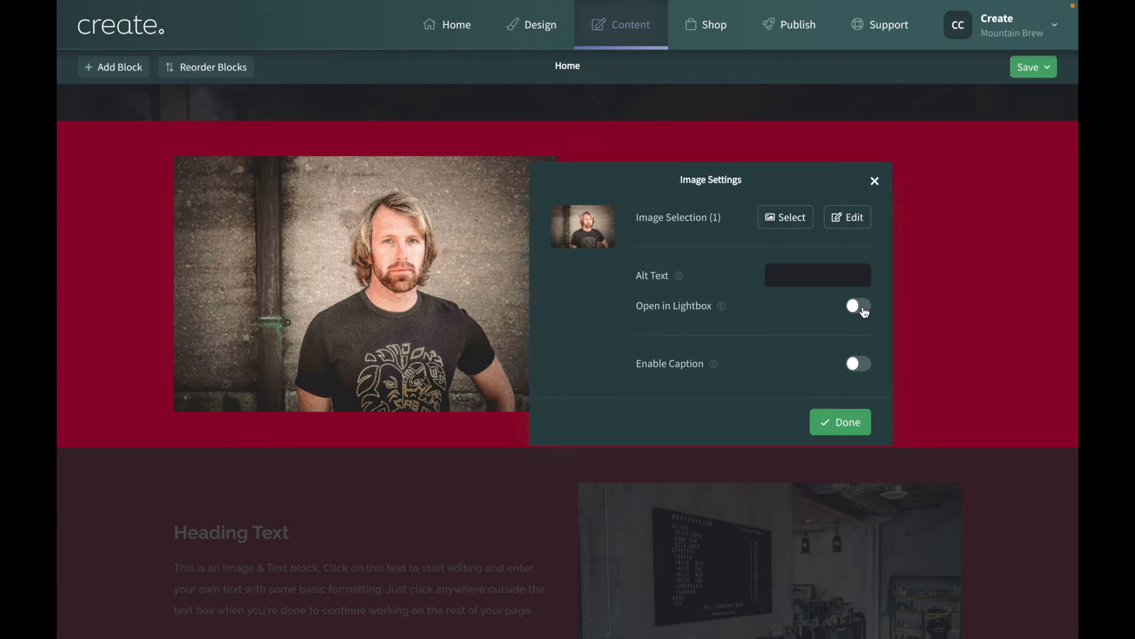
Enable the image's caption and enter "TEST" as the caption text.
{"action": "left_click", "coordinate": [862, 374]}
{"action": "left_click", "coordinate": [790, 422]}
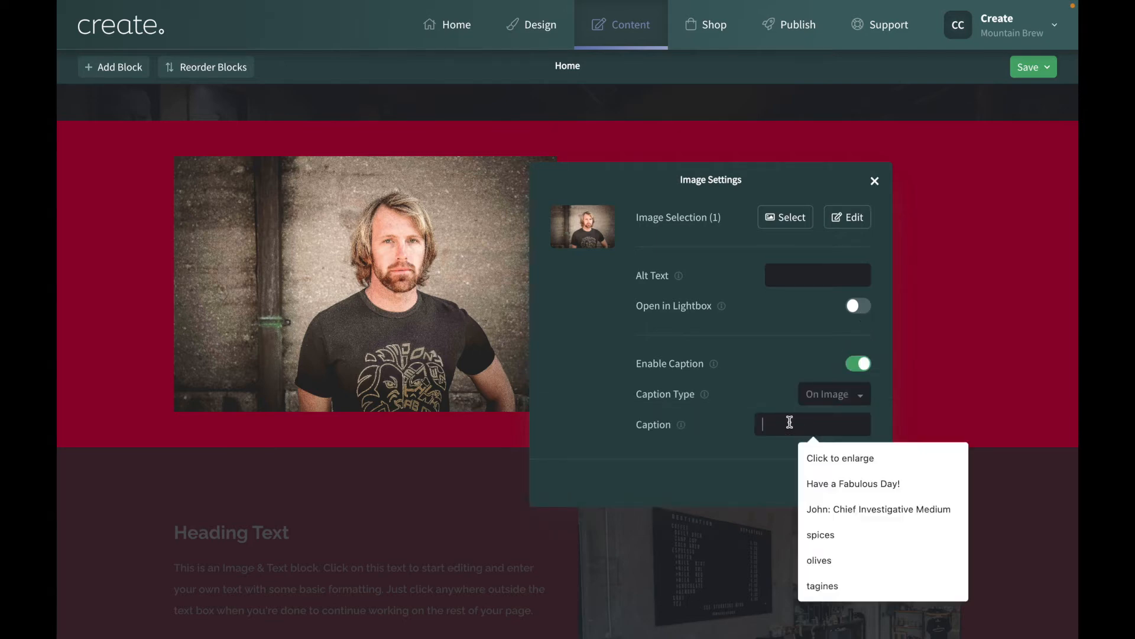
{"action": "type", "text": "TEST"}
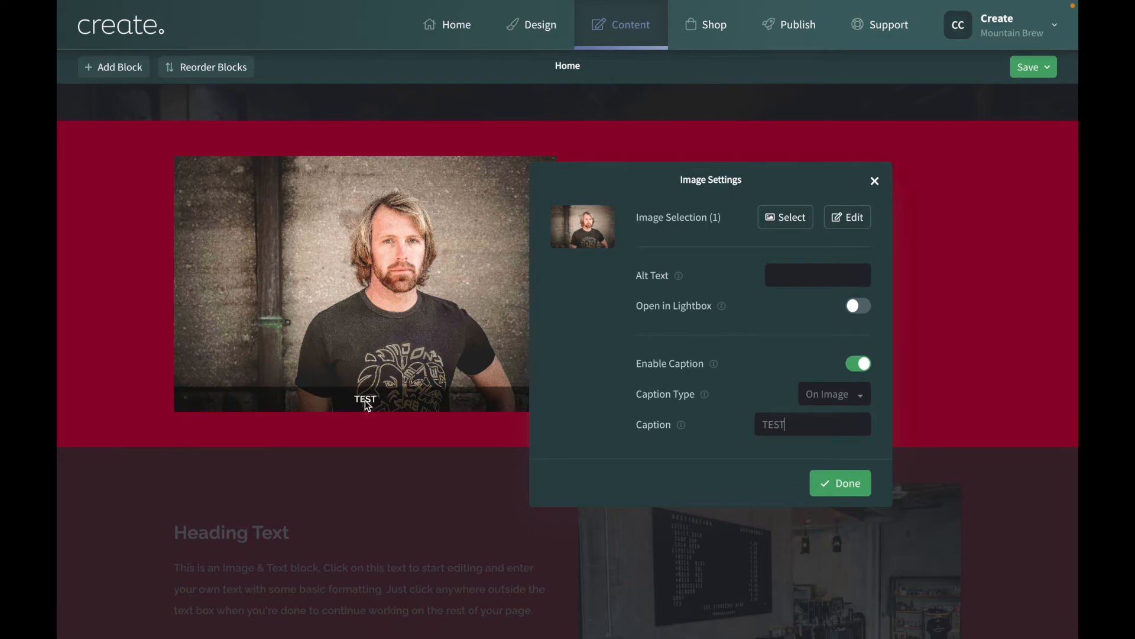
Try the Below Image and On Hover caption types, and disable the image's caption again.
{"action": "left_click", "coordinate": [834, 403]}
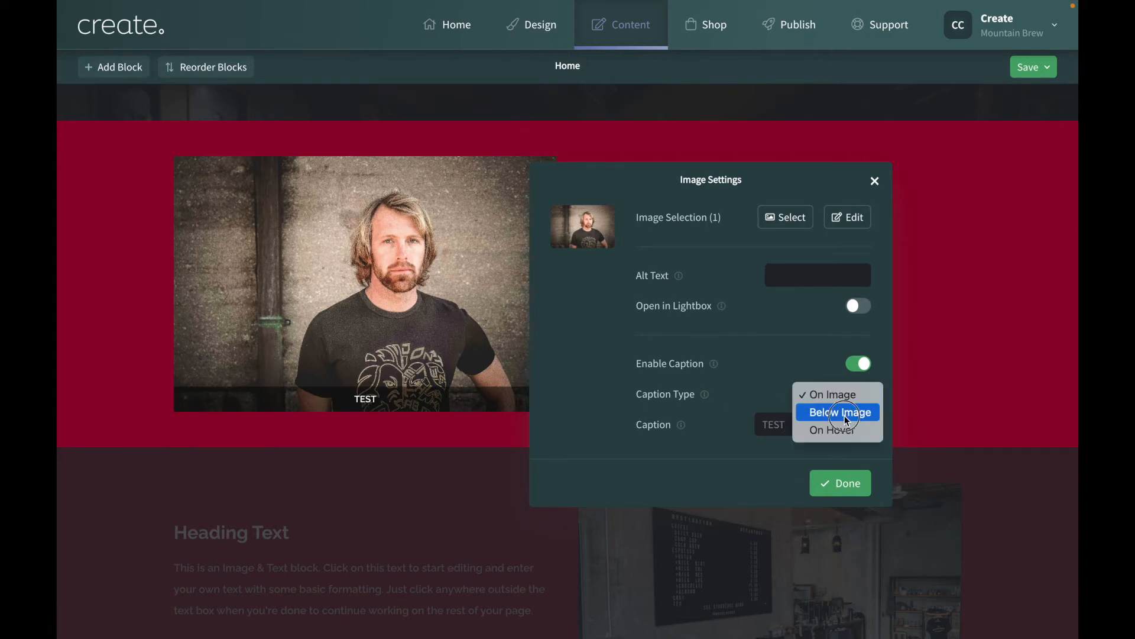
{"action": "left_click", "coordinate": [843, 411]}
{"action": "left_click", "coordinate": [854, 404]}
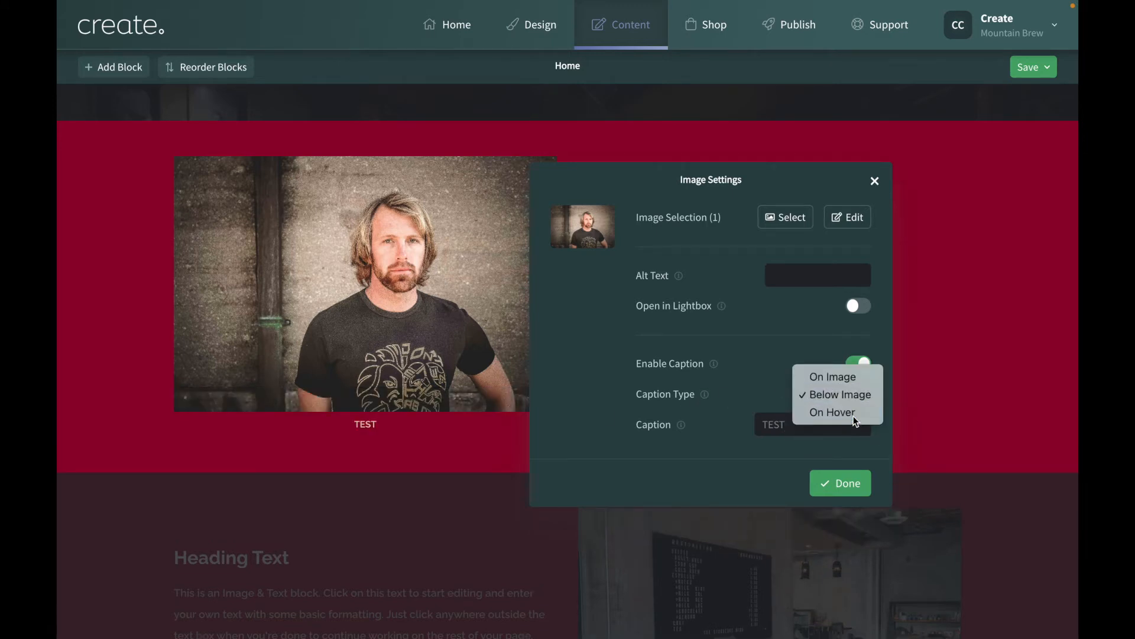
{"action": "left_click", "coordinate": [853, 416]}
{"action": "left_click", "coordinate": [859, 365]}
{"action": "left_click", "coordinate": [844, 426]}
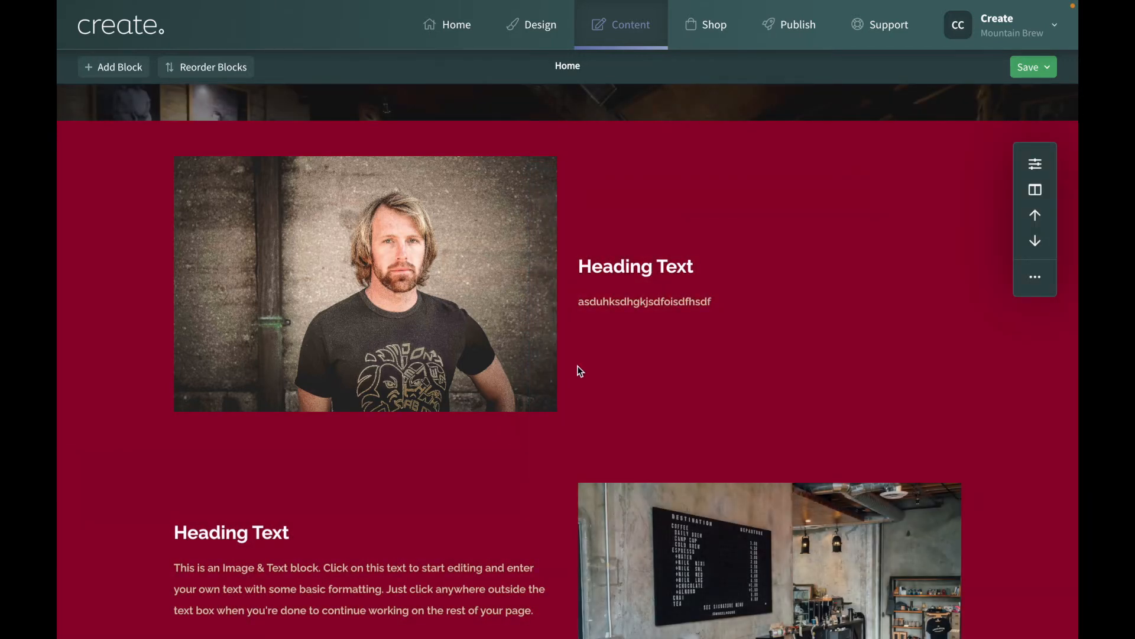
Try the size slider on the image of the bearded man and leave it at 100%.
{"action": "mouse_move", "coordinate": [432, 330]}
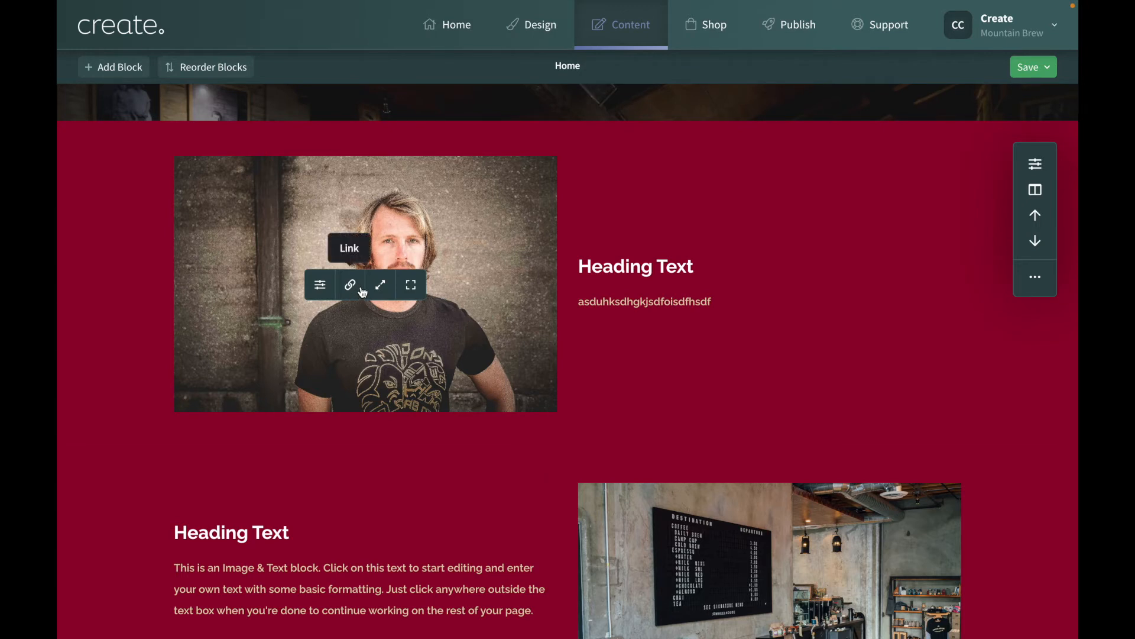
{"action": "left_click", "coordinate": [383, 291]}
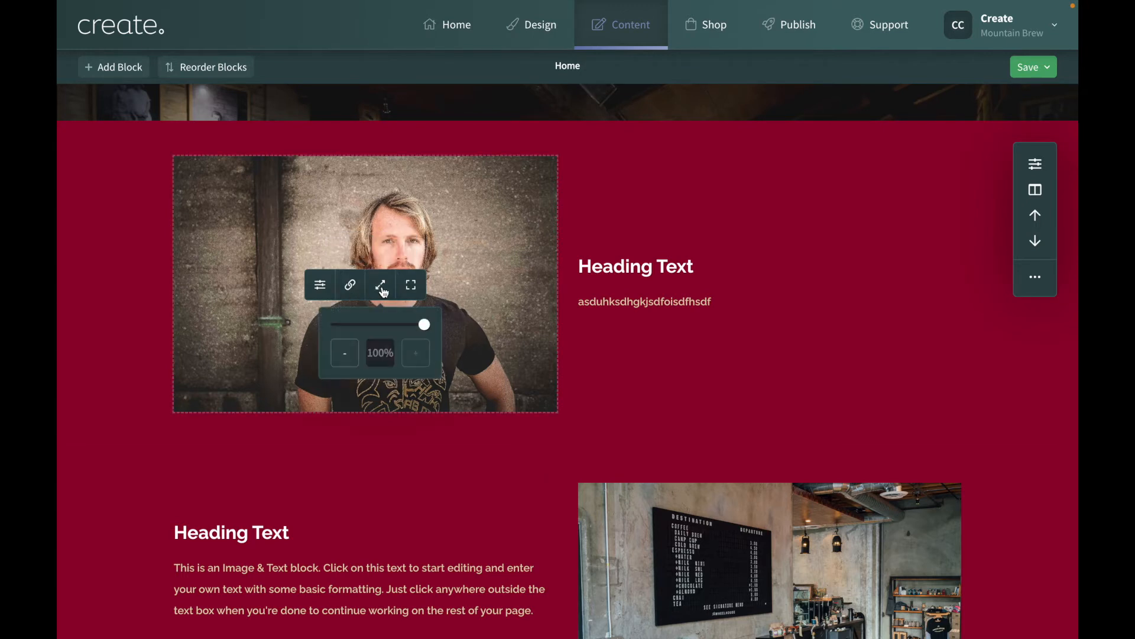
{"action": "left_click_drag", "start_coordinate": [423, 323], "coordinate": [466, 305]}
{"action": "left_click", "coordinate": [466, 306]}
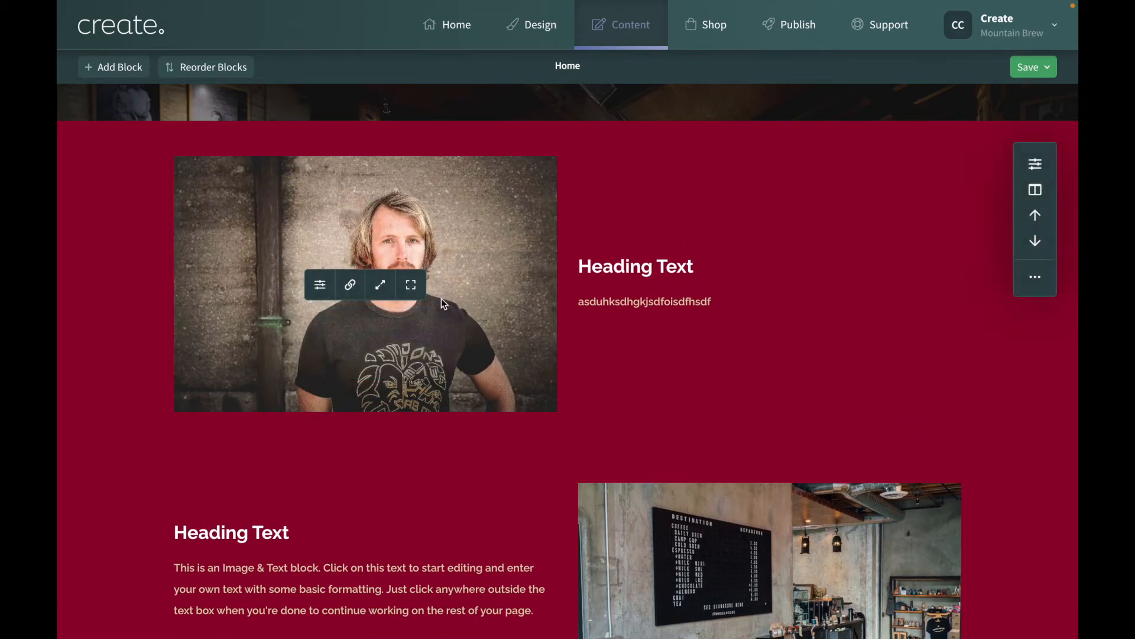
Try the Square, 3:2, 16:9 and 2:3 aspect ratios on the image and settle on 3:1.
{"action": "left_click", "coordinate": [412, 290]}
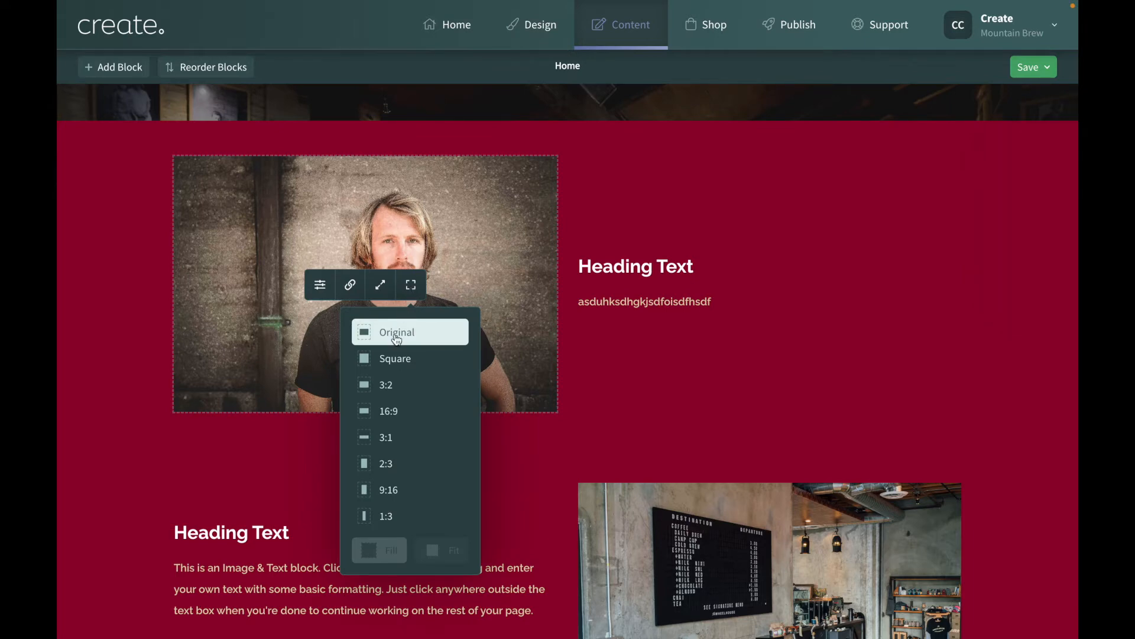
{"action": "left_click", "coordinate": [395, 358]}
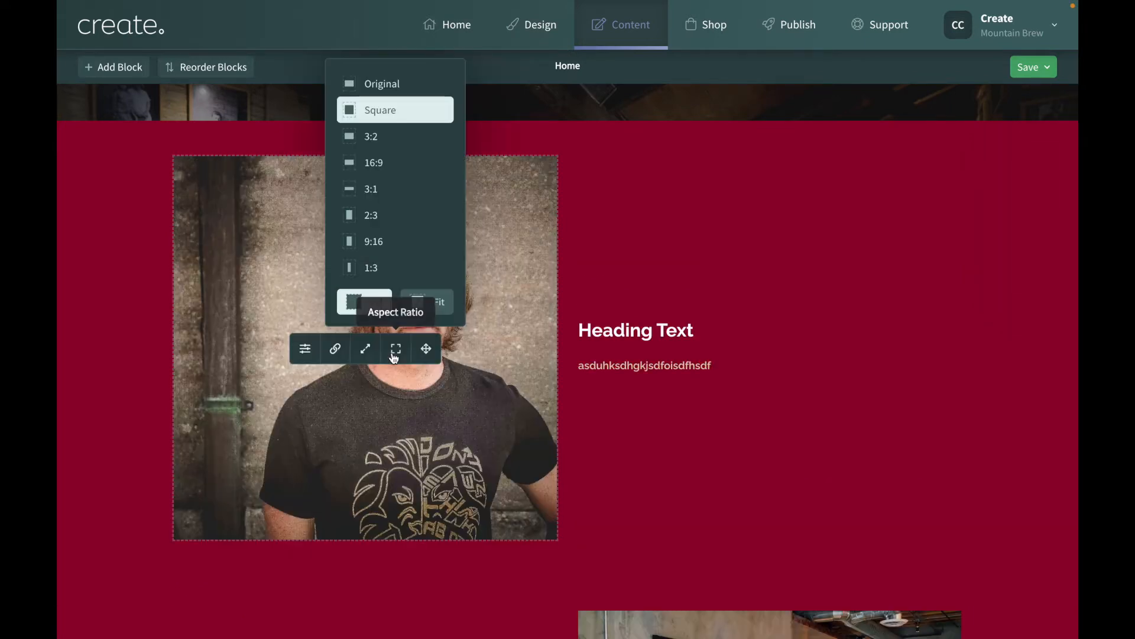
{"action": "left_click", "coordinate": [395, 144]}
{"action": "left_click", "coordinate": [376, 407]}
{"action": "left_click", "coordinate": [376, 414]}
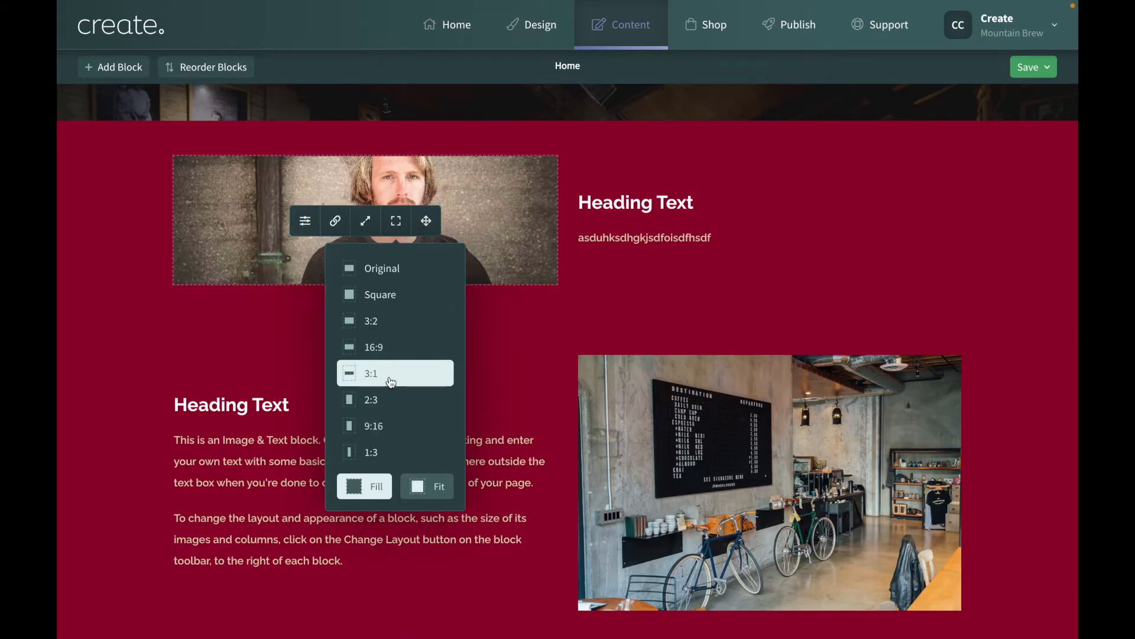
{"action": "left_click", "coordinate": [383, 400]}
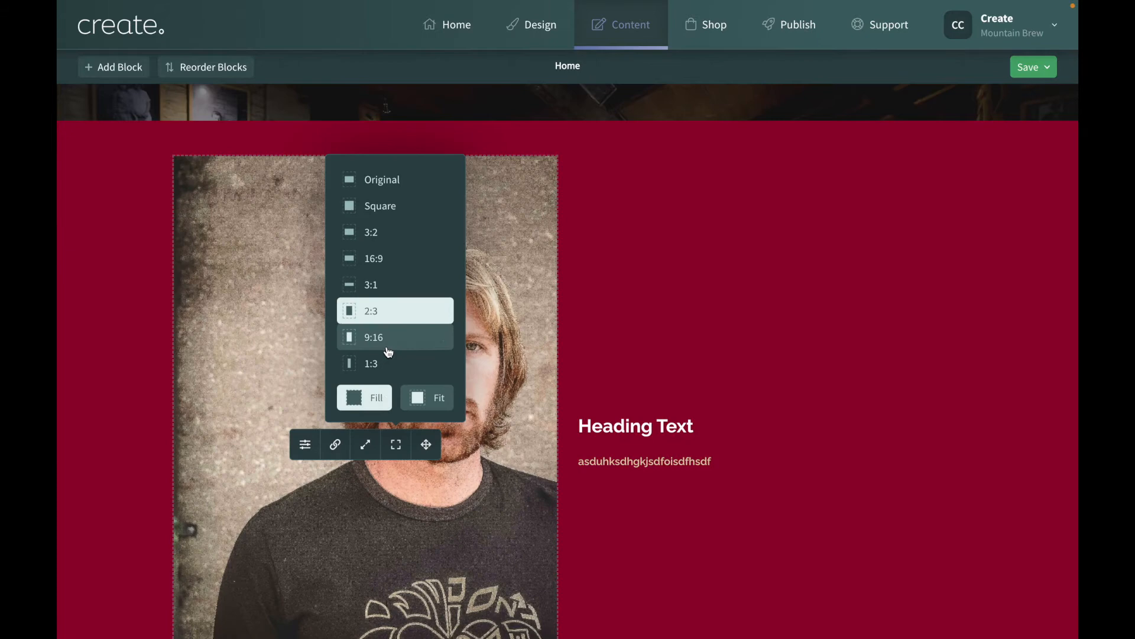
{"action": "left_click", "coordinate": [385, 289]}
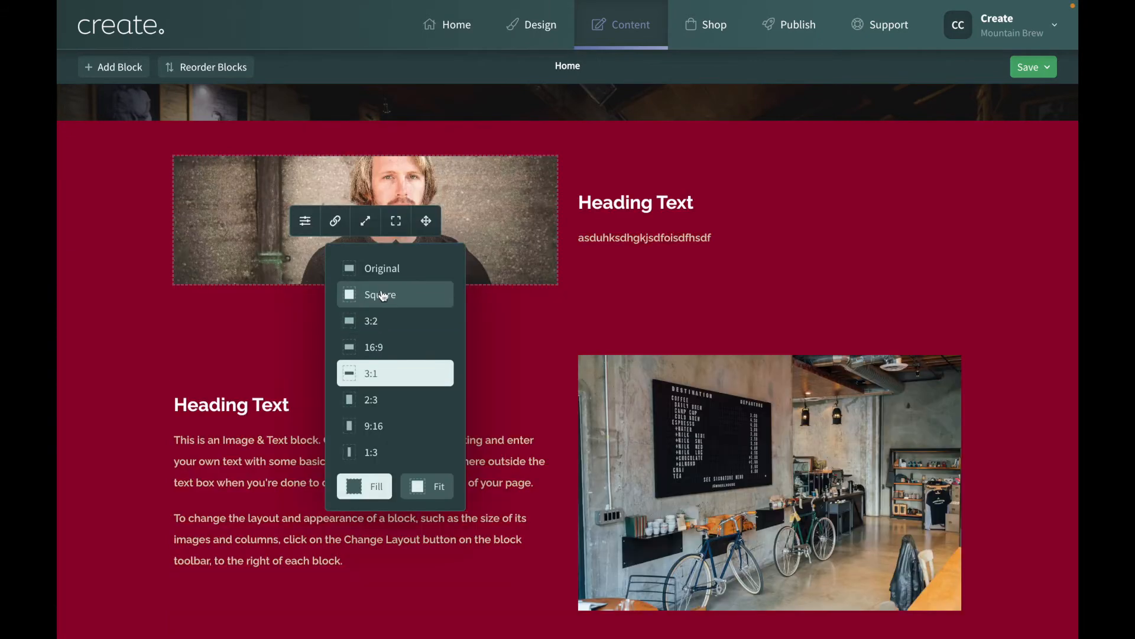
{"action": "left_click", "coordinate": [525, 259]}
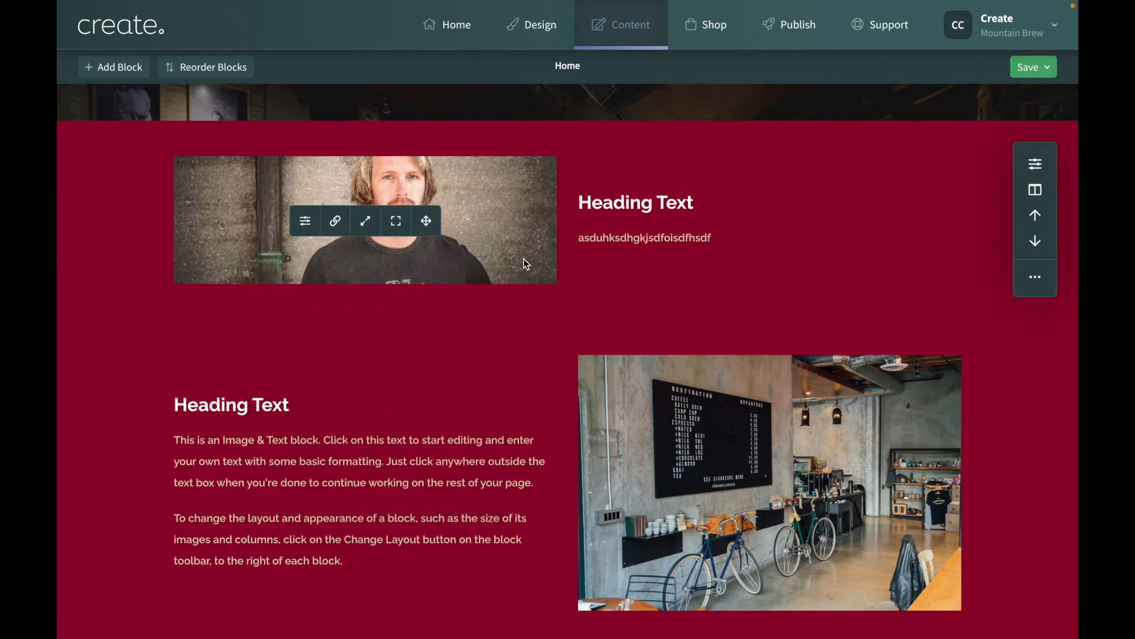
Reposition the cropped image downward within its 3:1 frame so the man's whole head shows.
{"action": "left_click", "coordinate": [426, 220]}
{"action": "left_click_drag", "start_coordinate": [470, 235], "coordinate": [459, 271]}
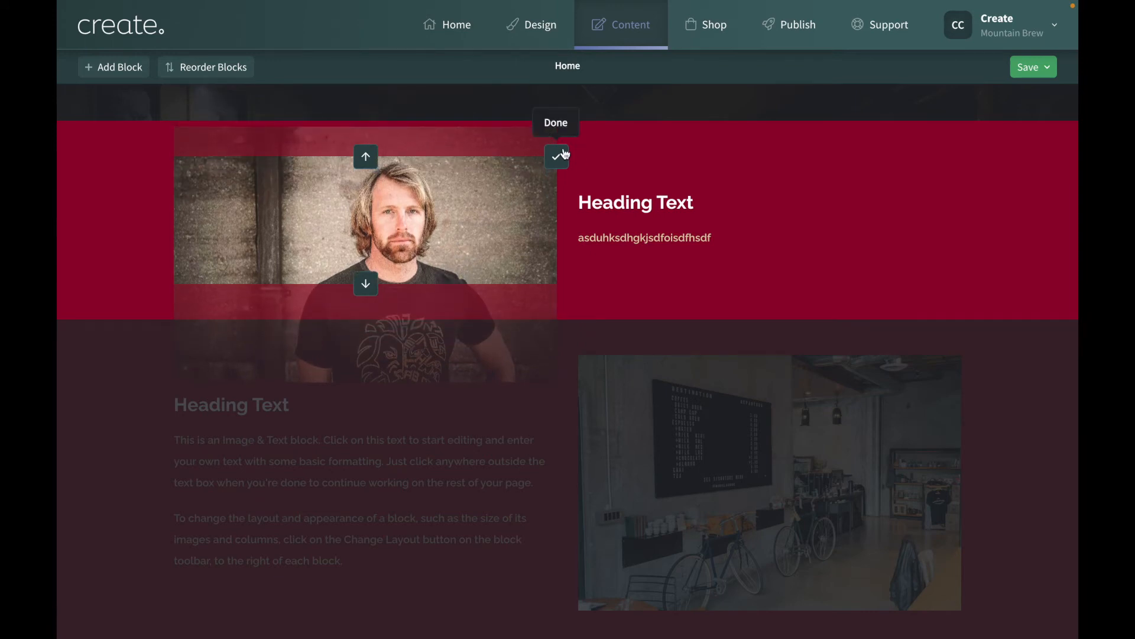
{"action": "left_click", "coordinate": [557, 156]}
Set the image's aspect ratio back to Original.
{"action": "left_click", "coordinate": [396, 220]}
{"action": "left_click", "coordinate": [388, 268]}
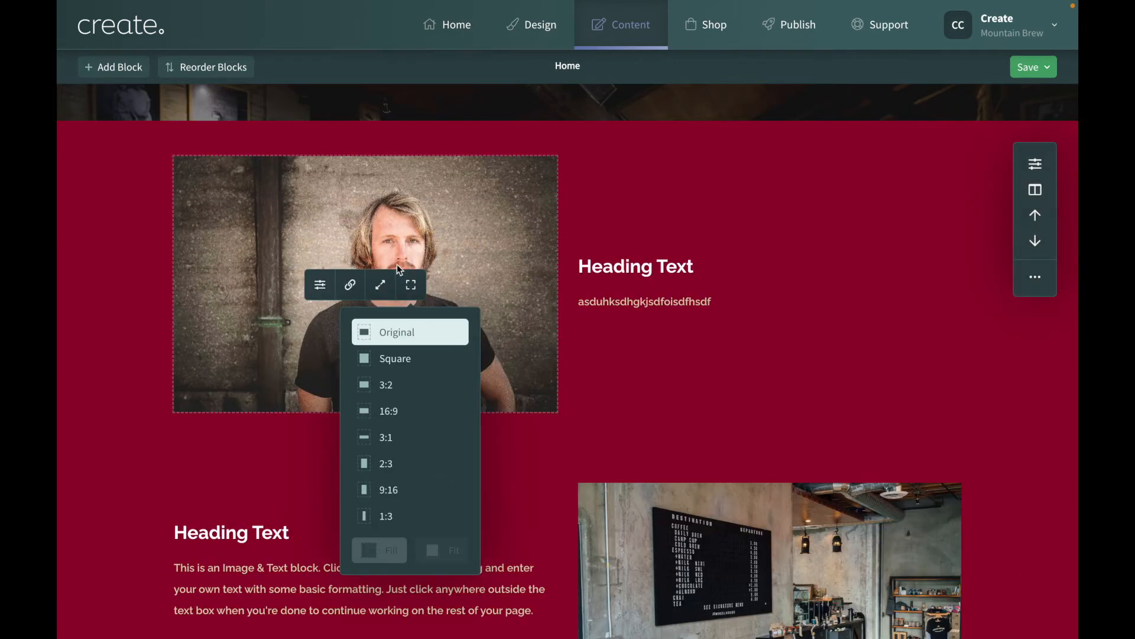
{"action": "left_click", "coordinate": [719, 164]}
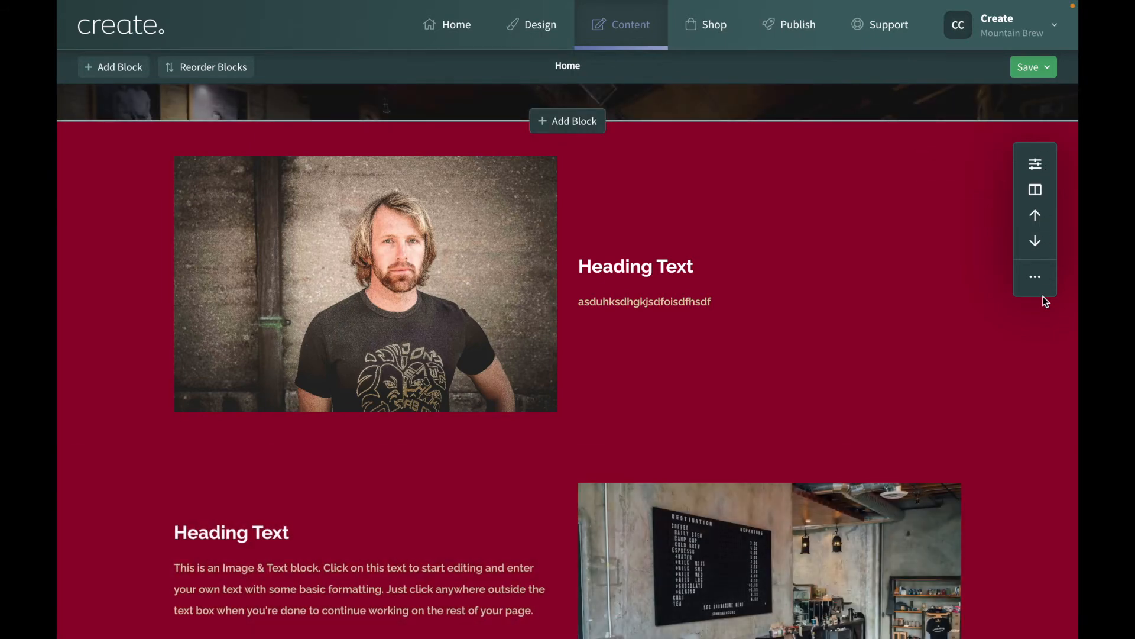
Increase the Image & Text block's padding slightly, then unlock the padding and enlarge only the bottom padding.
{"action": "left_click", "coordinate": [1035, 165]}
{"action": "left_click_drag", "start_coordinate": [531, 216], "coordinate": [748, 239]}
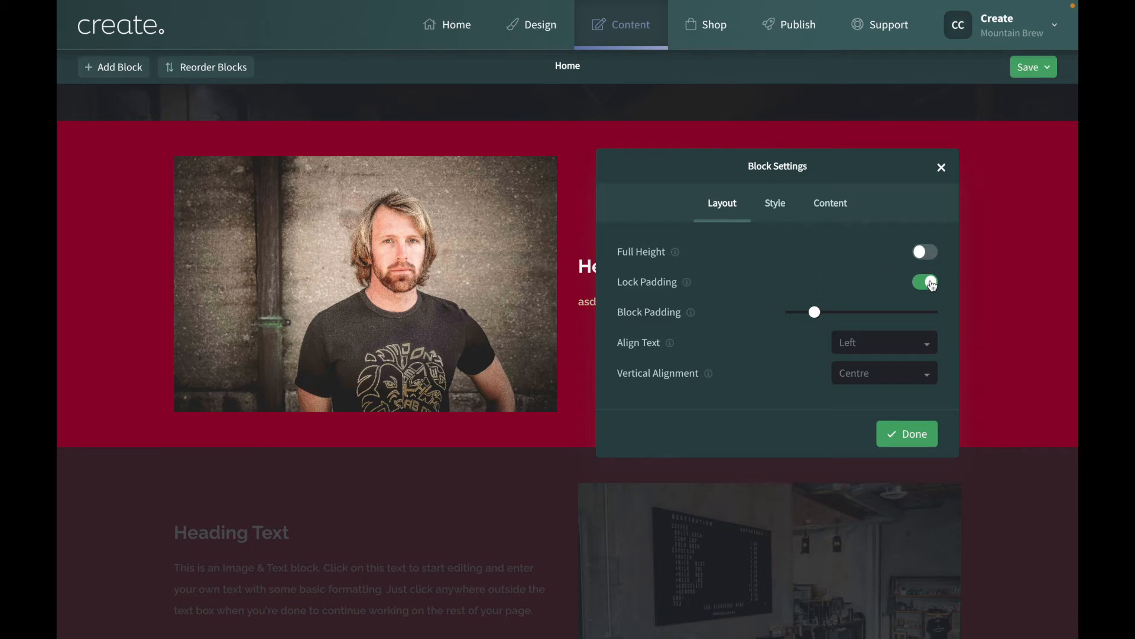
{"action": "mouse_move", "coordinate": [815, 315]}
{"action": "left_mouse_down"}
{"action": "mouse_move", "coordinate": [864, 315]}
{"action": "mouse_move", "coordinate": [803, 313]}
{"action": "mouse_move", "coordinate": [878, 311]}
{"action": "mouse_move", "coordinate": [829, 311]}
{"action": "left_mouse_up"}
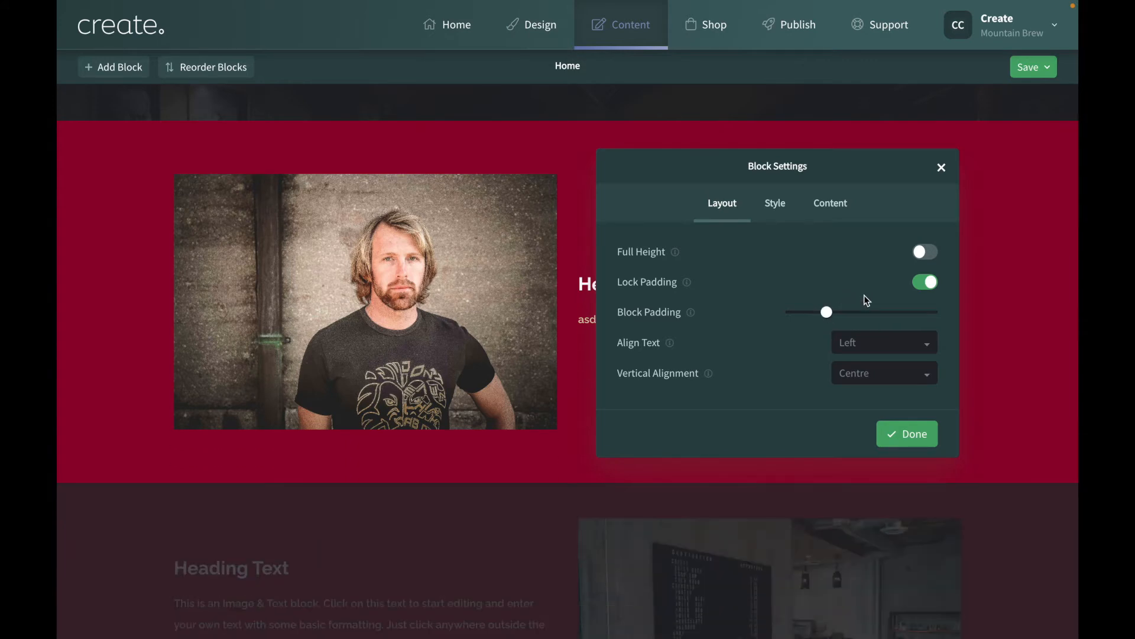
{"action": "left_click", "coordinate": [926, 284]}
{"action": "left_click_drag", "start_coordinate": [828, 312], "coordinate": [842, 349]}
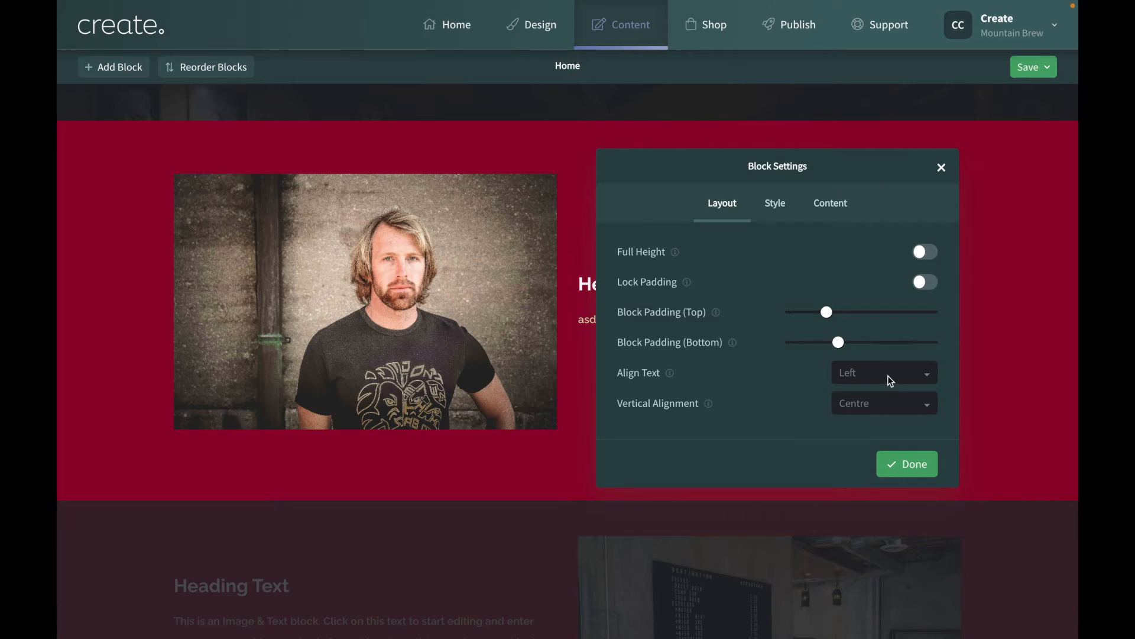
Set ABlackMugWhiteLogo from the image library as the block's background image.
{"action": "left_click", "coordinate": [774, 204]}
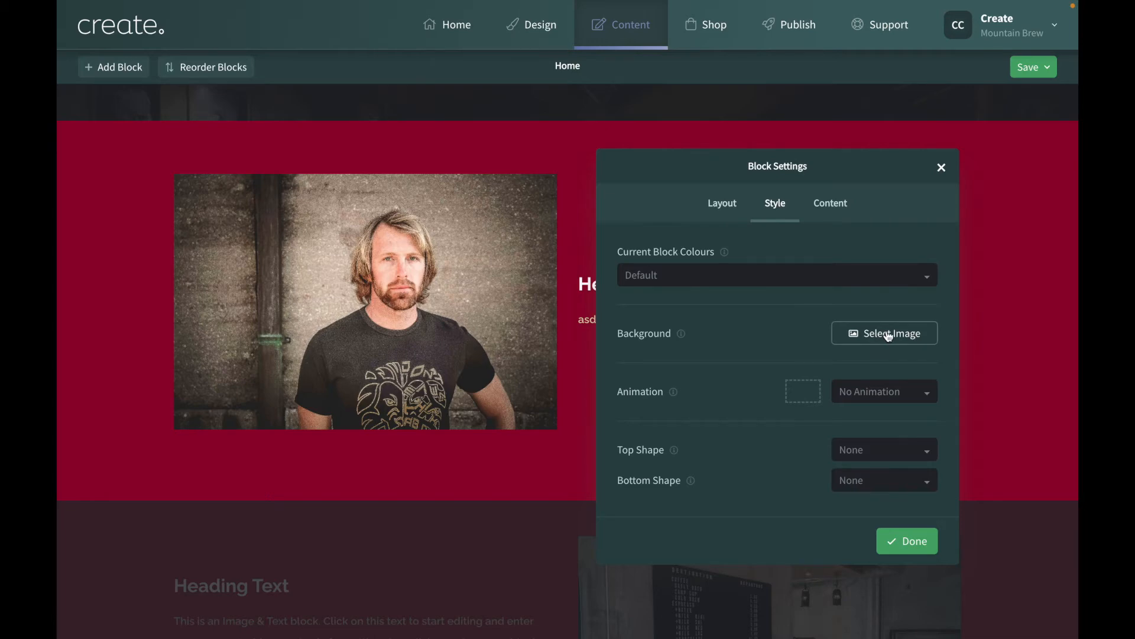
{"action": "left_click", "coordinate": [888, 335]}
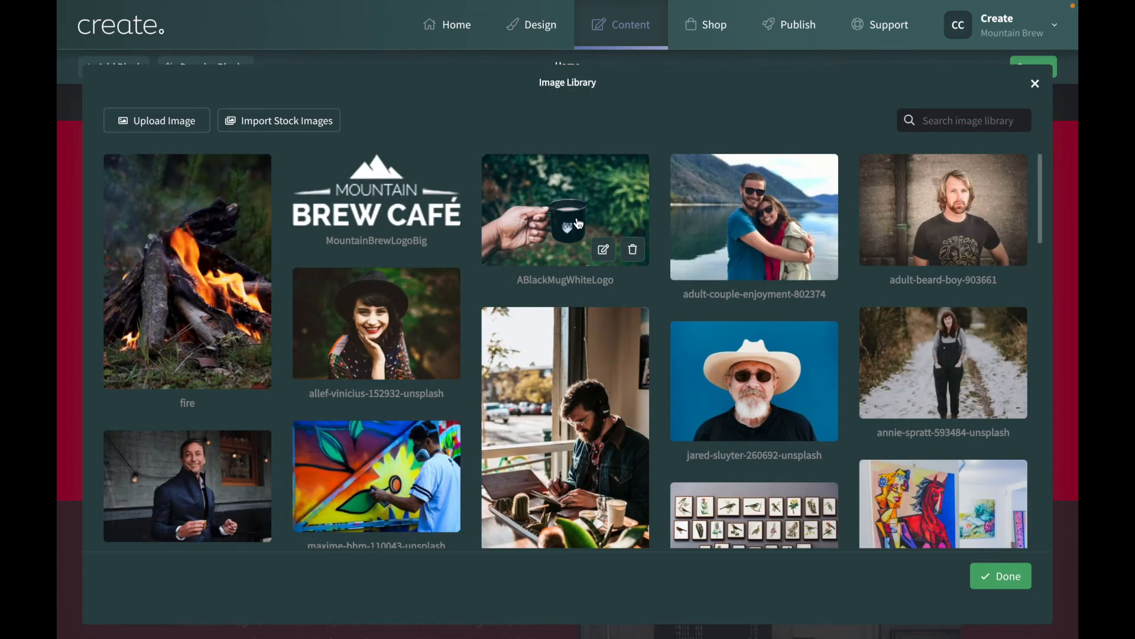
{"action": "left_click", "coordinate": [579, 223]}
{"action": "left_click", "coordinate": [998, 577]}
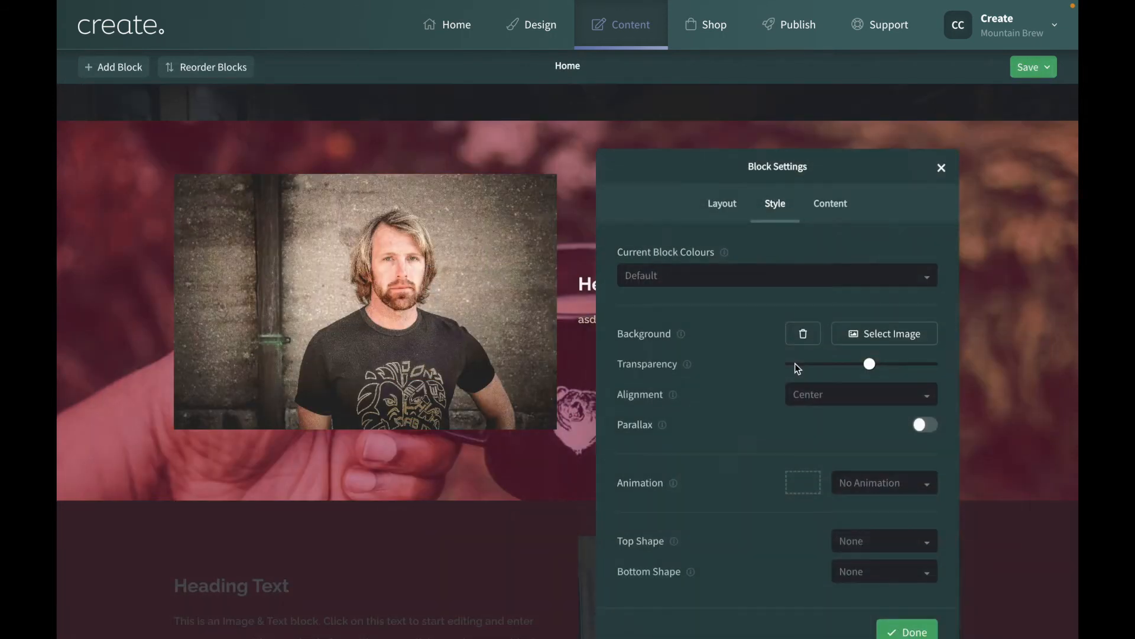
Lower the background image's transparency to about a quarter of the slider and keep its alignment at Center.
{"action": "left_click_drag", "start_coordinate": [730, 160], "coordinate": [879, 131]}
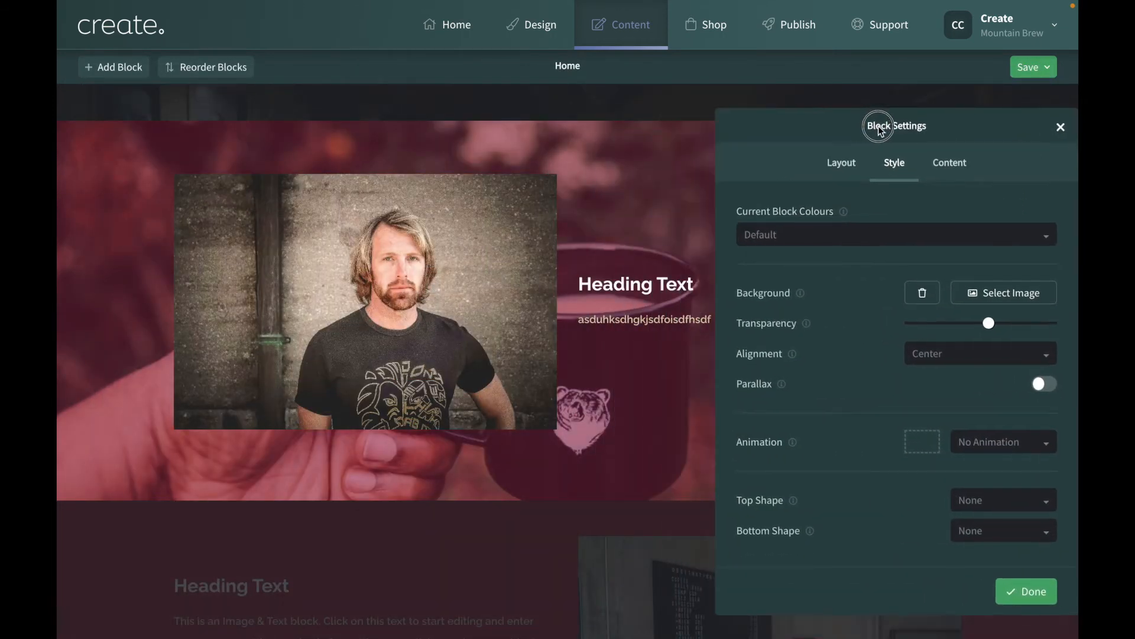
{"action": "left_click_drag", "start_coordinate": [986, 325], "coordinate": [950, 329]}
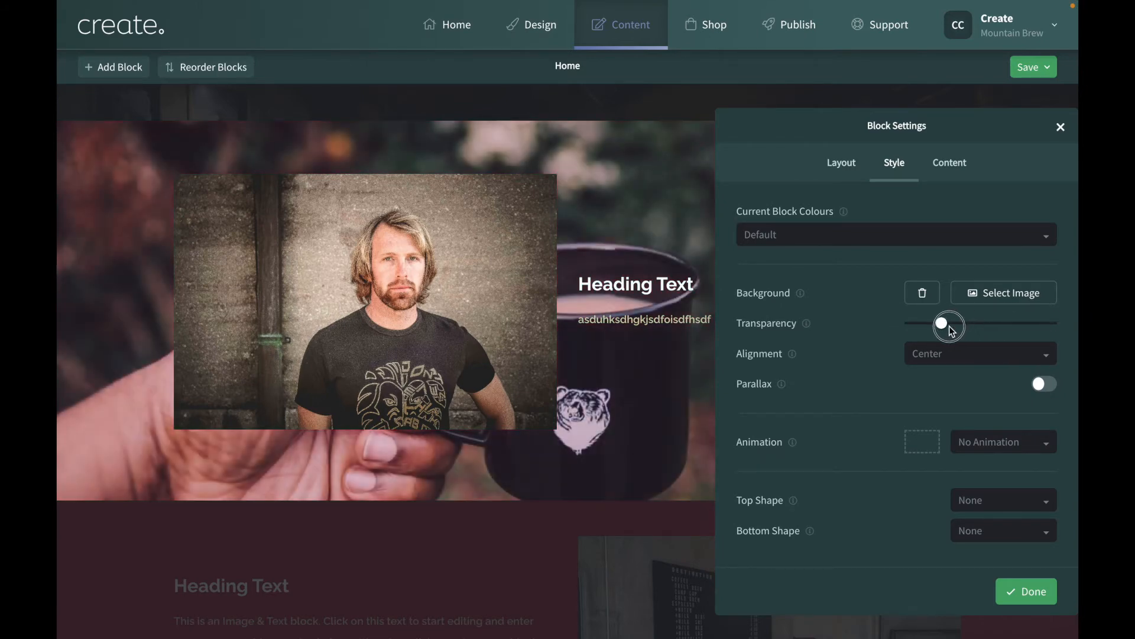
{"action": "left_click", "coordinate": [958, 356]}
{"action": "left_click", "coordinate": [854, 343]}
Try the Parallax effect on the block background, comparing page scrolling with it on and off, and leave it off.
{"action": "left_click", "coordinate": [1051, 386]}
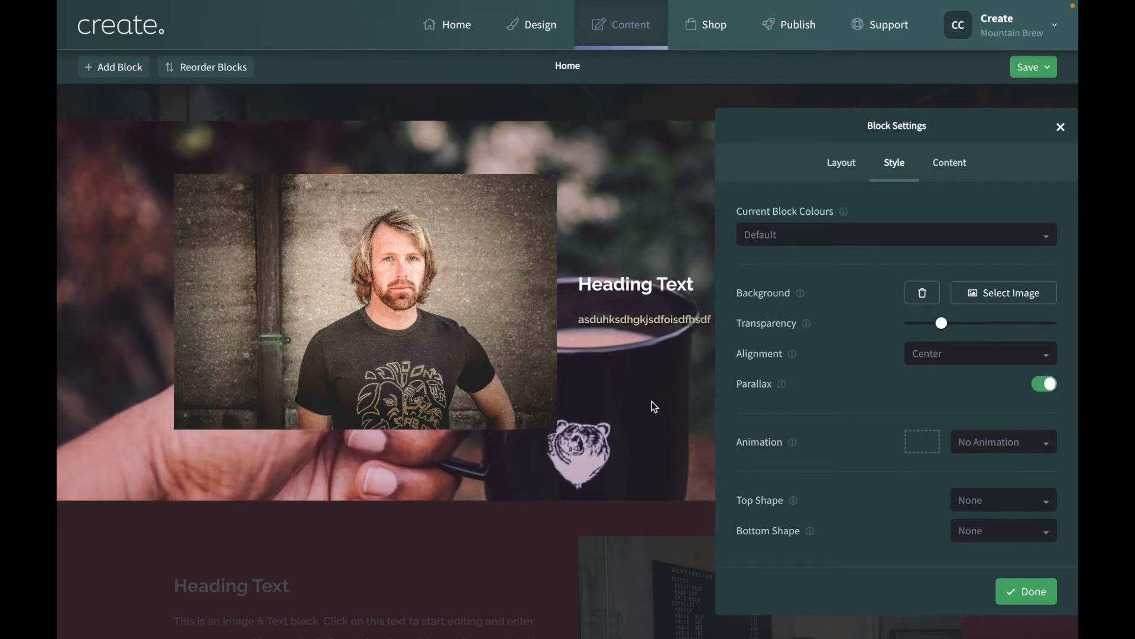
{"action": "scroll", "coordinate": [652, 401], "scroll_direction": "down", "scroll_amount": 2}
{"action": "scroll", "coordinate": [651, 401], "scroll_direction": "up", "scroll_amount": 4}
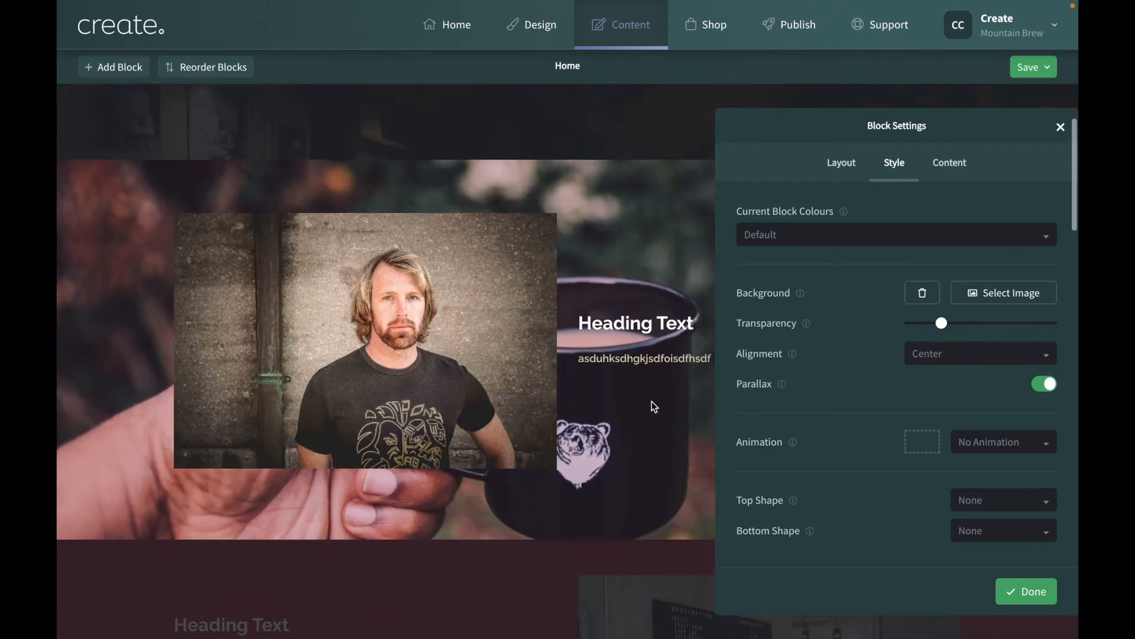
{"action": "scroll", "coordinate": [652, 401], "scroll_direction": "down", "scroll_amount": 3}
{"action": "left_click", "coordinate": [1047, 386]}
{"action": "scroll", "coordinate": [603, 385], "scroll_direction": "down", "scroll_amount": 2}
{"action": "scroll", "coordinate": [603, 385], "scroll_direction": "up", "scroll_amount": 4}
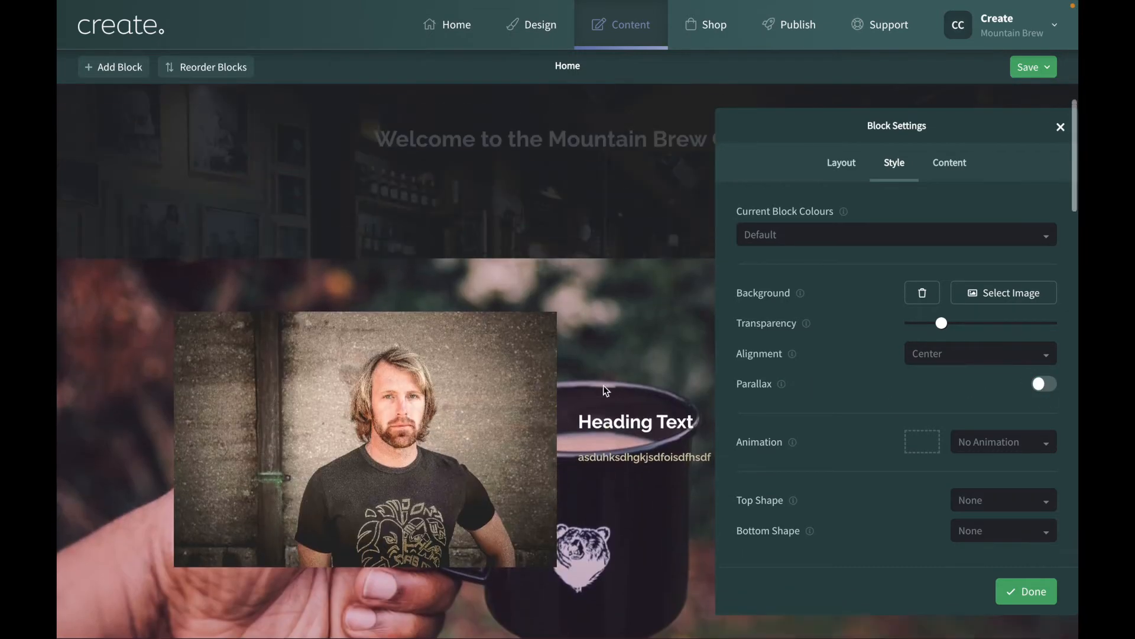
{"action": "scroll", "coordinate": [604, 385], "scroll_direction": "down", "scroll_amount": 2}
{"action": "left_click", "coordinate": [1042, 385]}
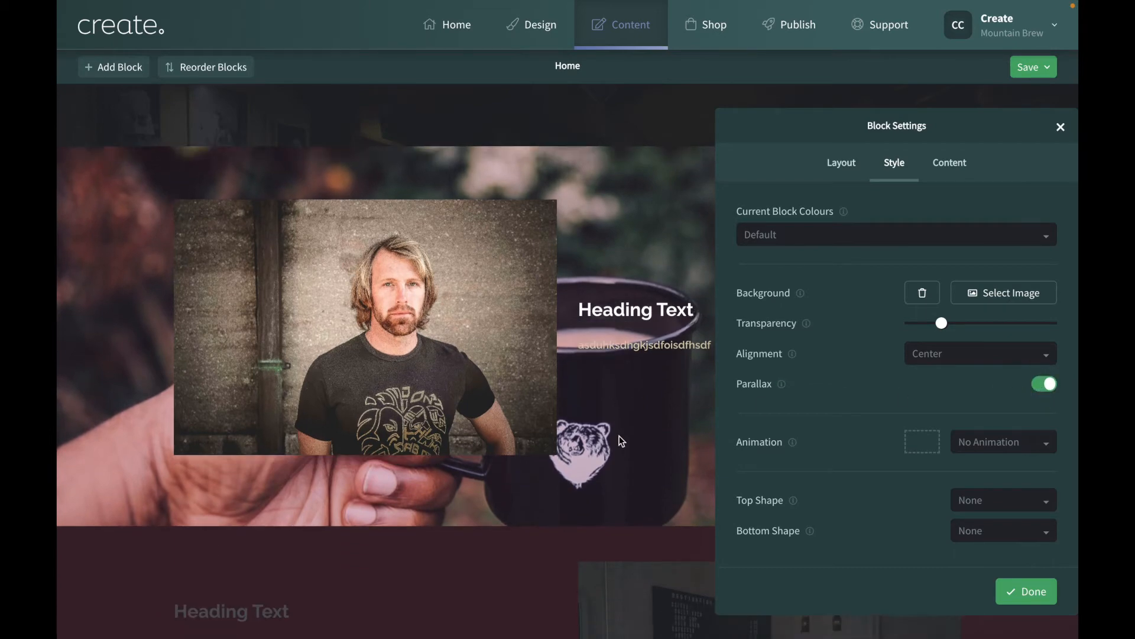
{"action": "scroll", "coordinate": [620, 440], "scroll_direction": "down", "scroll_amount": 3}
{"action": "scroll", "coordinate": [619, 441], "scroll_direction": "up", "scroll_amount": 4}
{"action": "scroll", "coordinate": [618, 436], "scroll_direction": "down", "scroll_amount": 3}
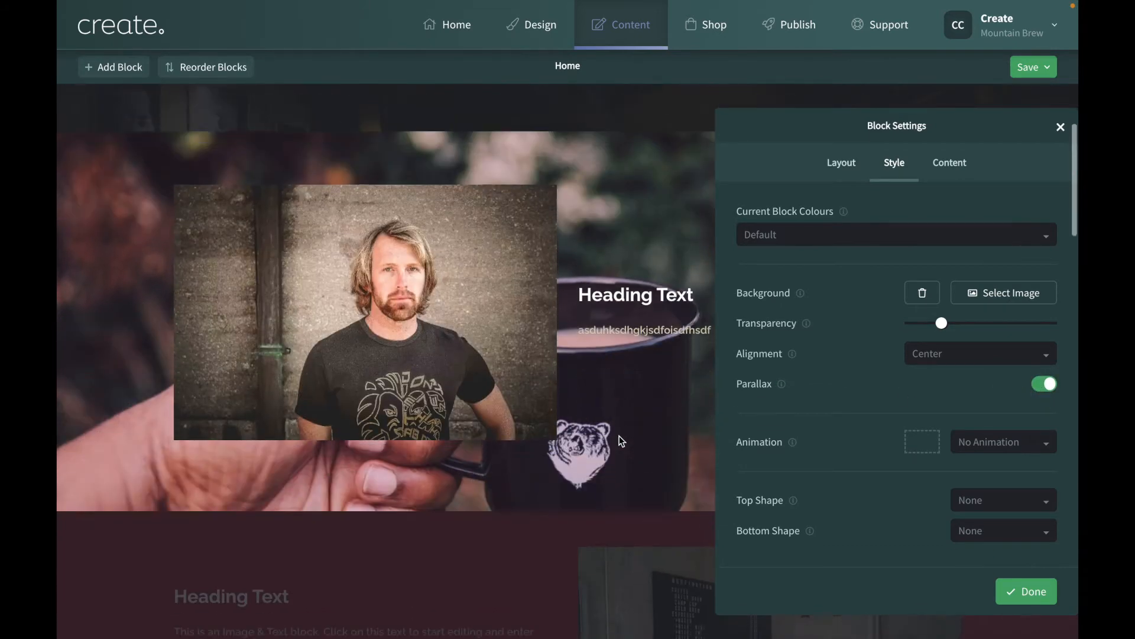
{"action": "left_click", "coordinate": [1044, 384]}
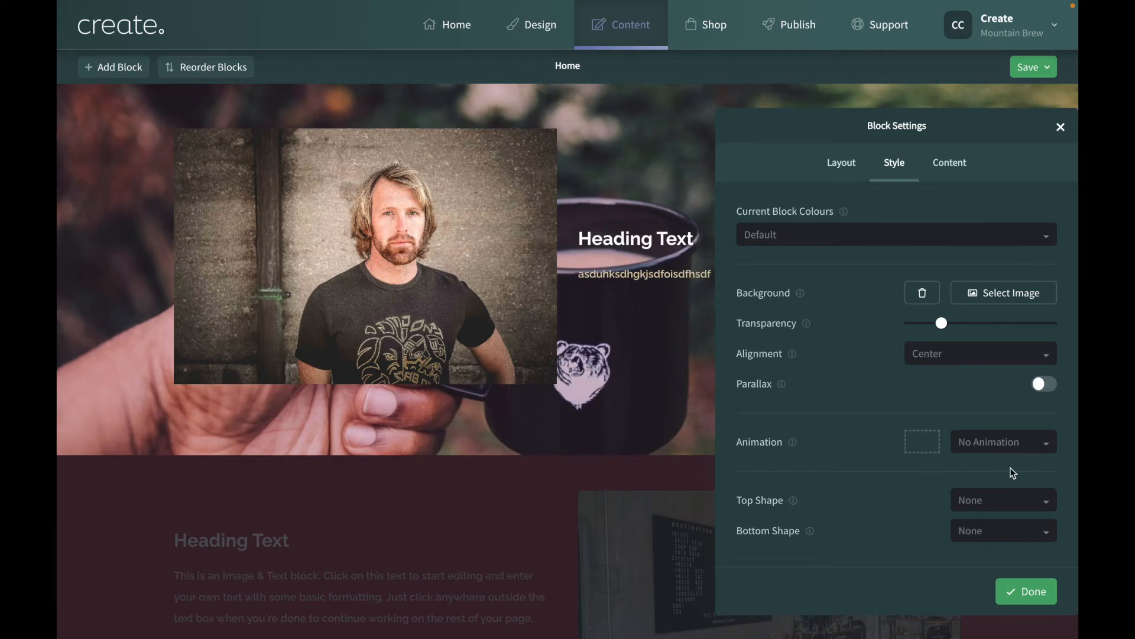
Try the Slant Left top shape on the block and set the top shape back to None.
{"action": "left_click", "coordinate": [999, 502]}
{"action": "left_click", "coordinate": [999, 519]}
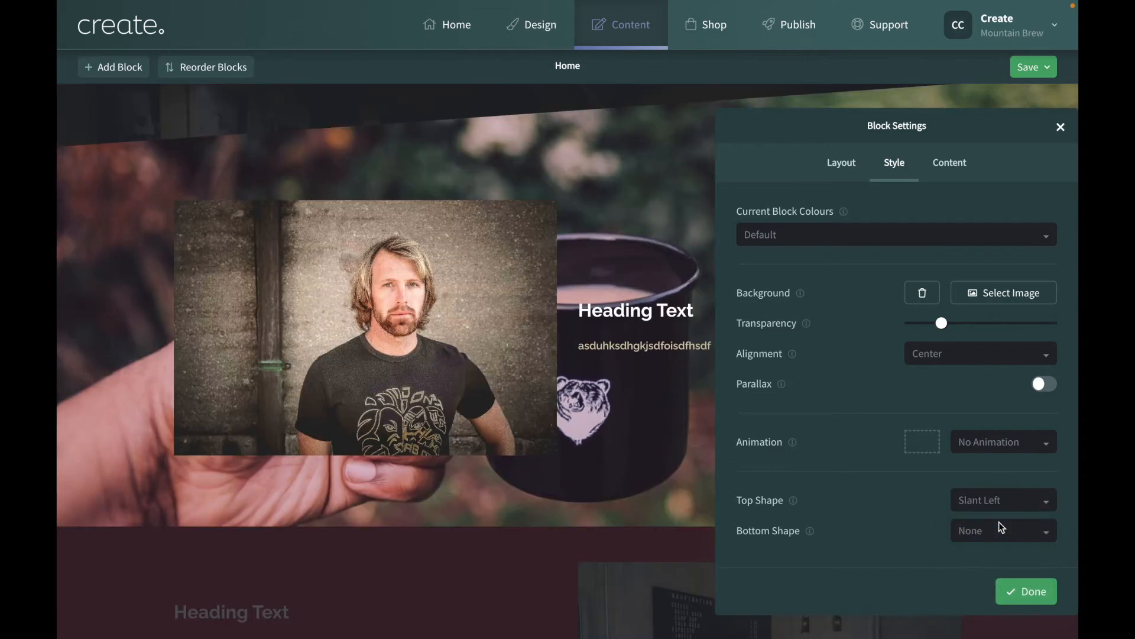
{"action": "left_click", "coordinate": [1006, 499]}
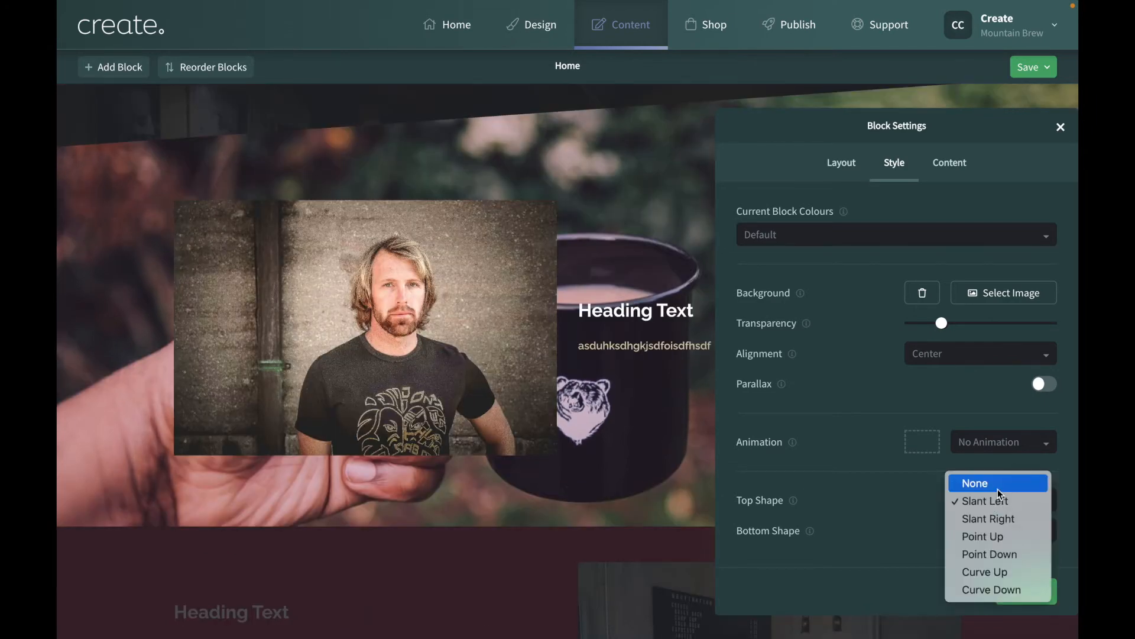
{"action": "left_click", "coordinate": [998, 489]}
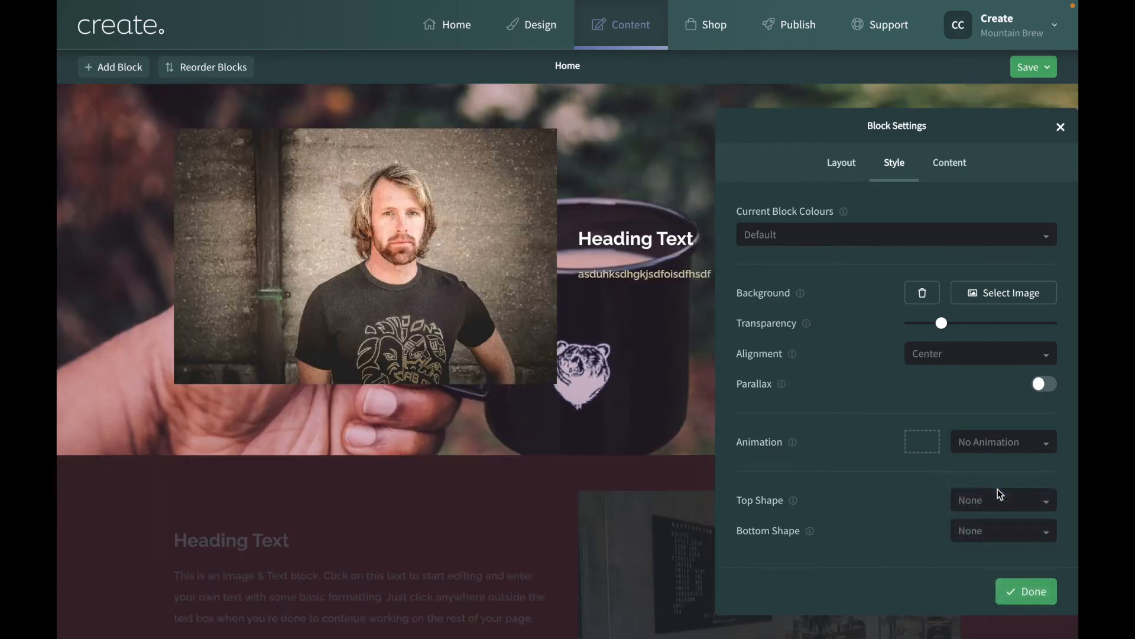
Try showing the block's pre-heading and button, and hide both again.
{"action": "left_click", "coordinate": [951, 165]}
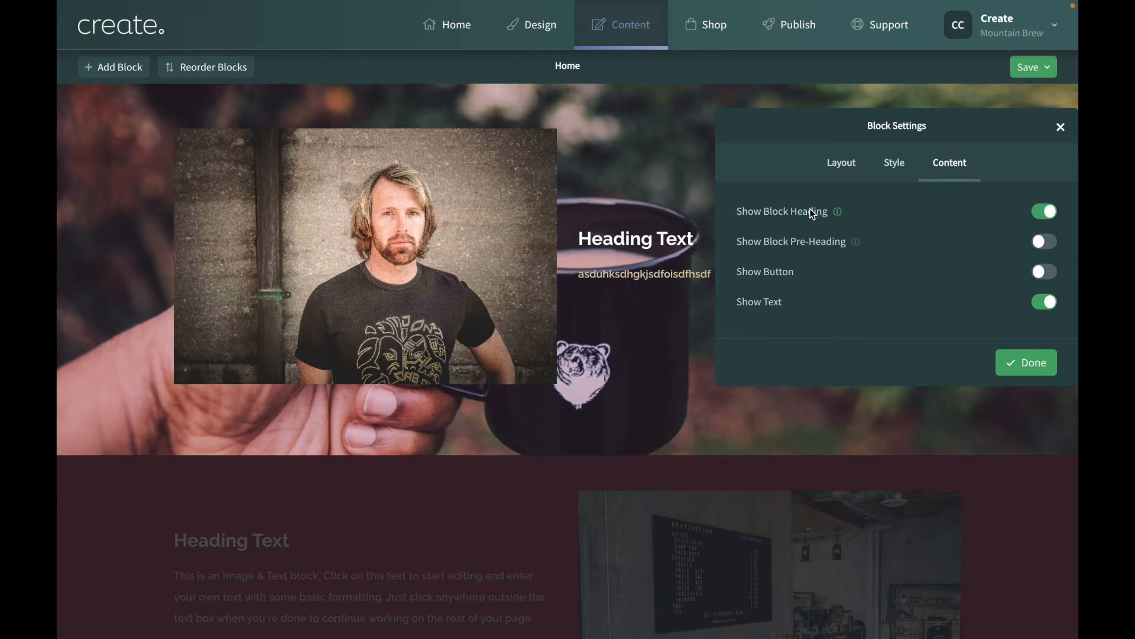
{"action": "left_click", "coordinate": [1044, 242]}
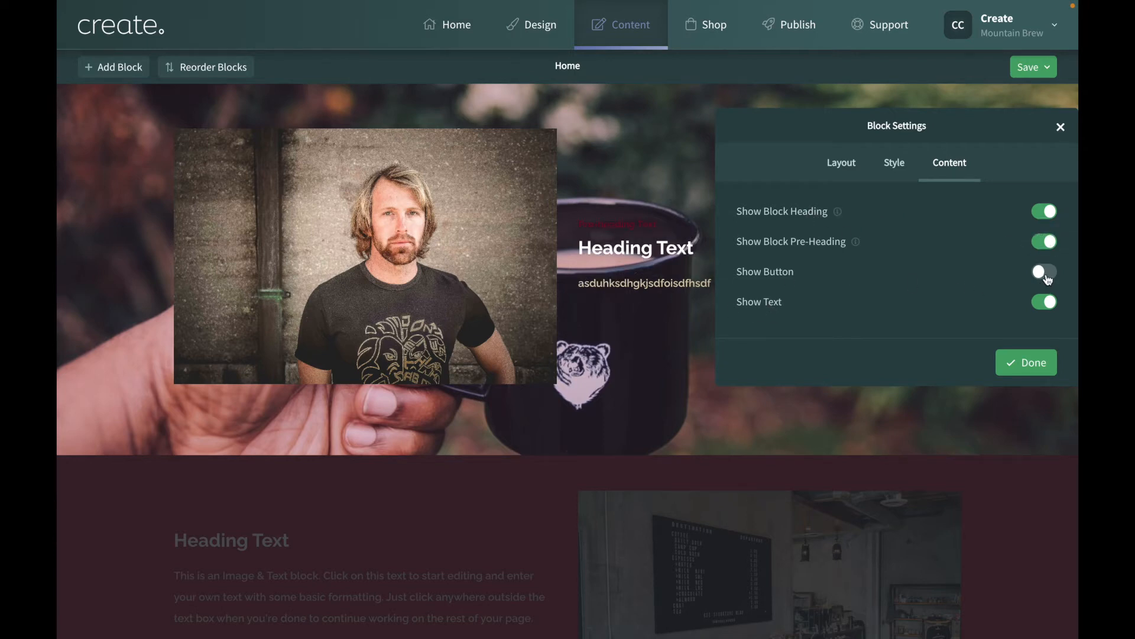
{"action": "left_click", "coordinate": [1046, 274]}
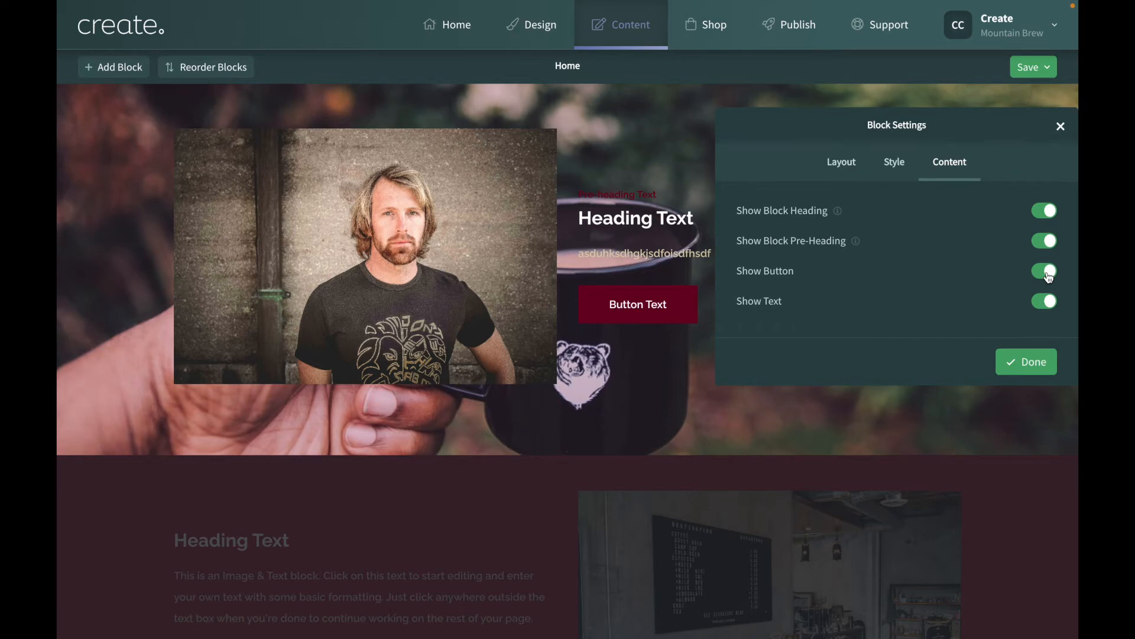
{"action": "left_click", "coordinate": [1048, 274]}
{"action": "left_click", "coordinate": [1046, 242]}
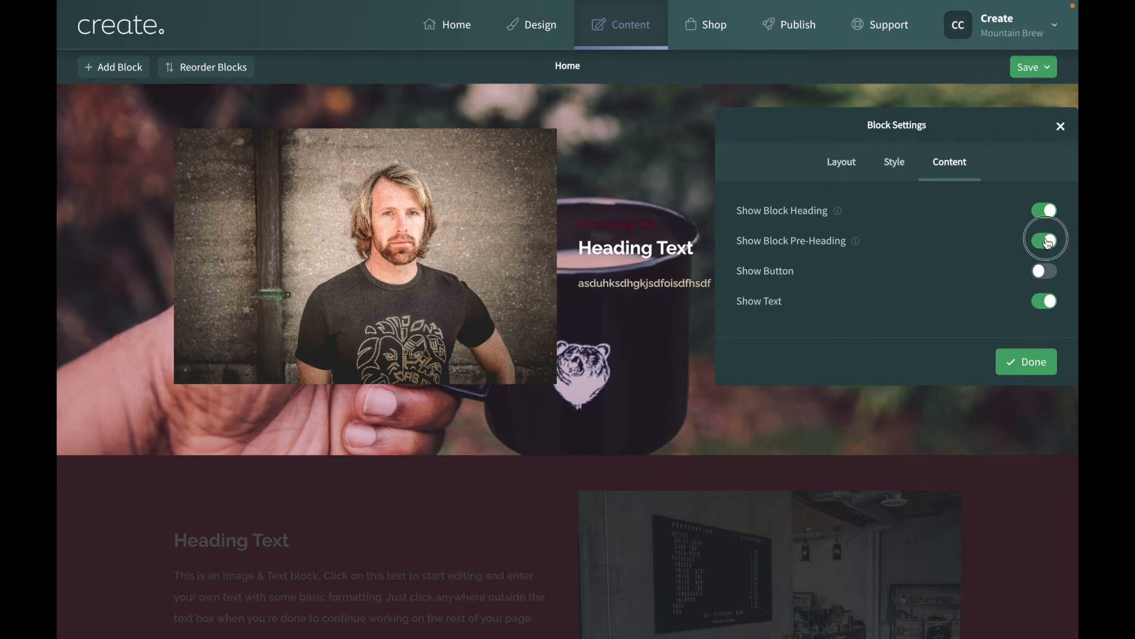
Apply the block settings and return to the Home page content.
{"action": "left_click_drag", "start_coordinate": [969, 133], "coordinate": [746, 148]}
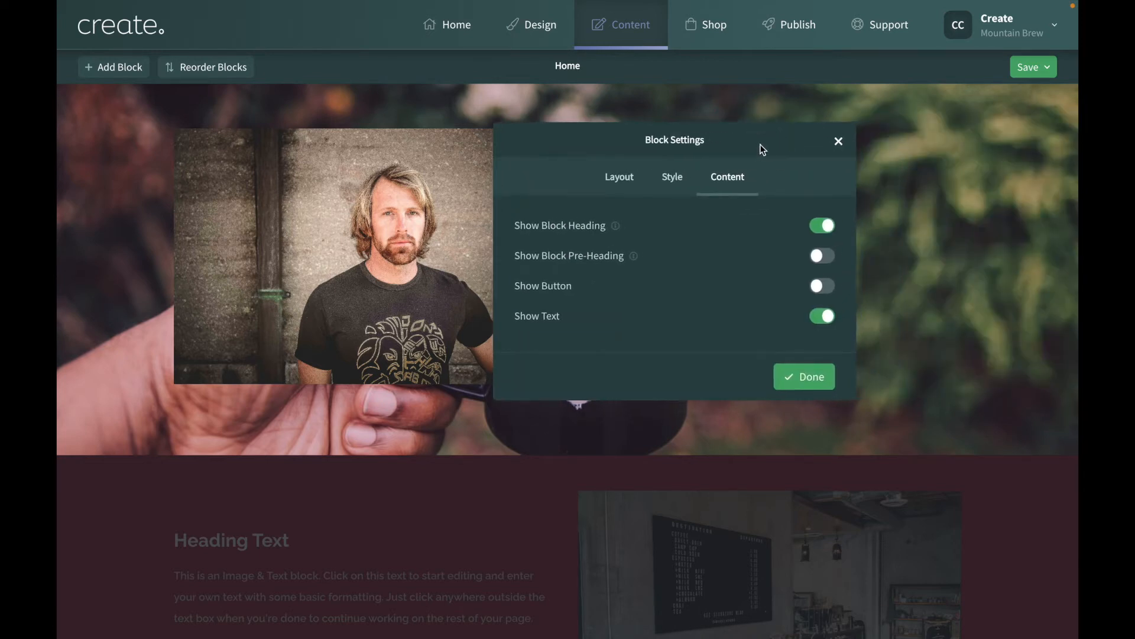
{"action": "left_click", "coordinate": [805, 377]}
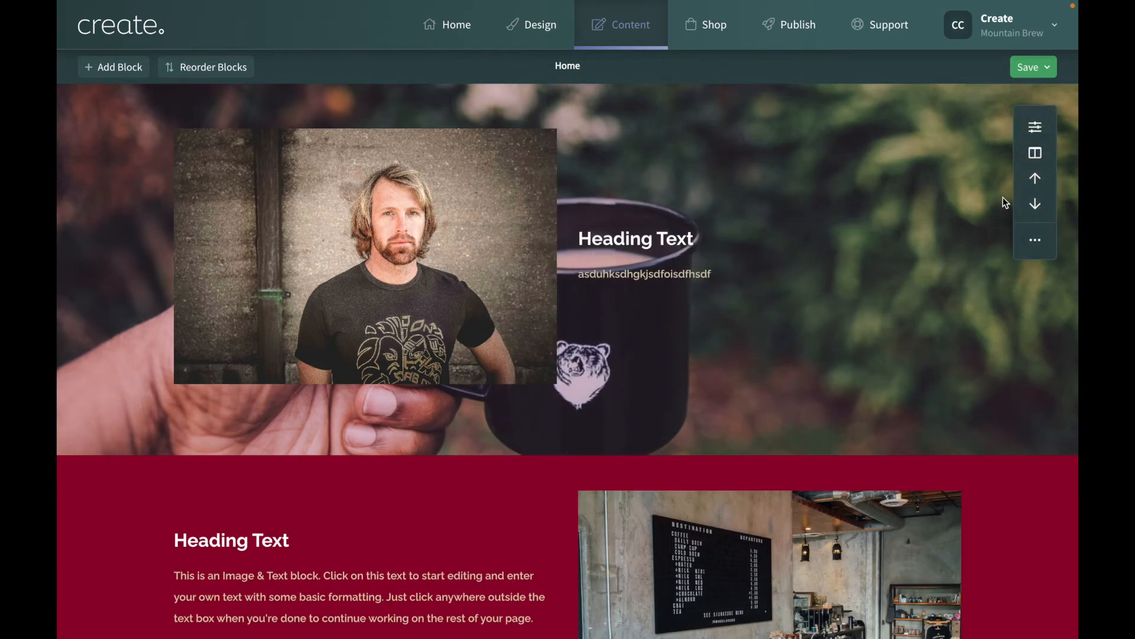
Try wider and narrower image column layouts on the Image & Text block, ending with the narrowest pair of equal columns.
{"action": "left_click", "coordinate": [1035, 156]}
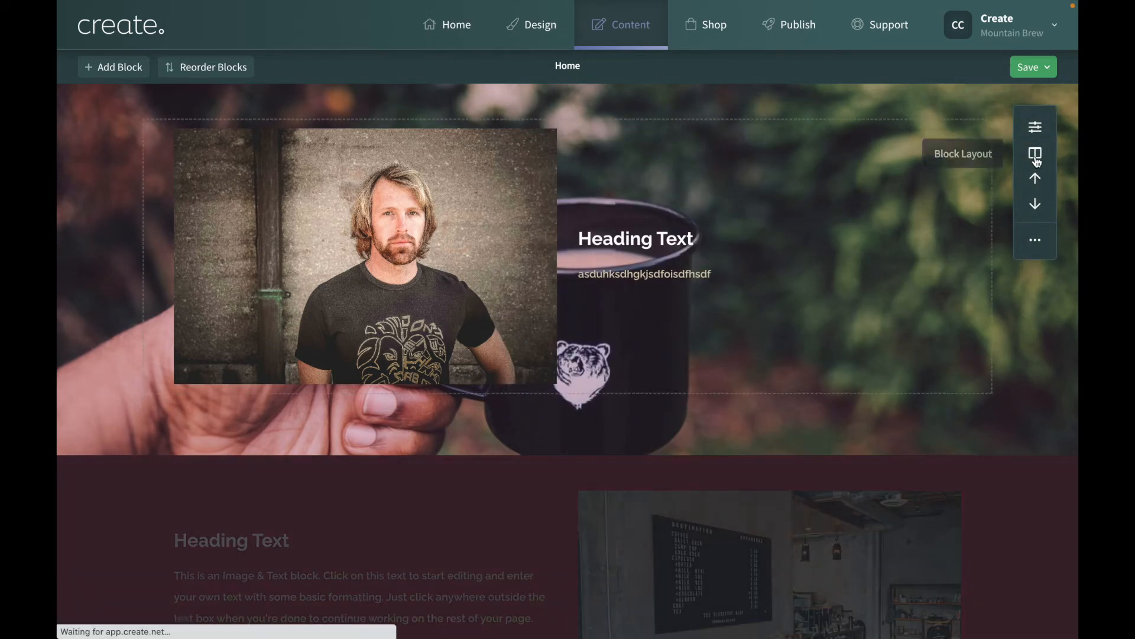
{"action": "scroll", "coordinate": [861, 242], "scroll_direction": "up", "scroll_amount": 1}
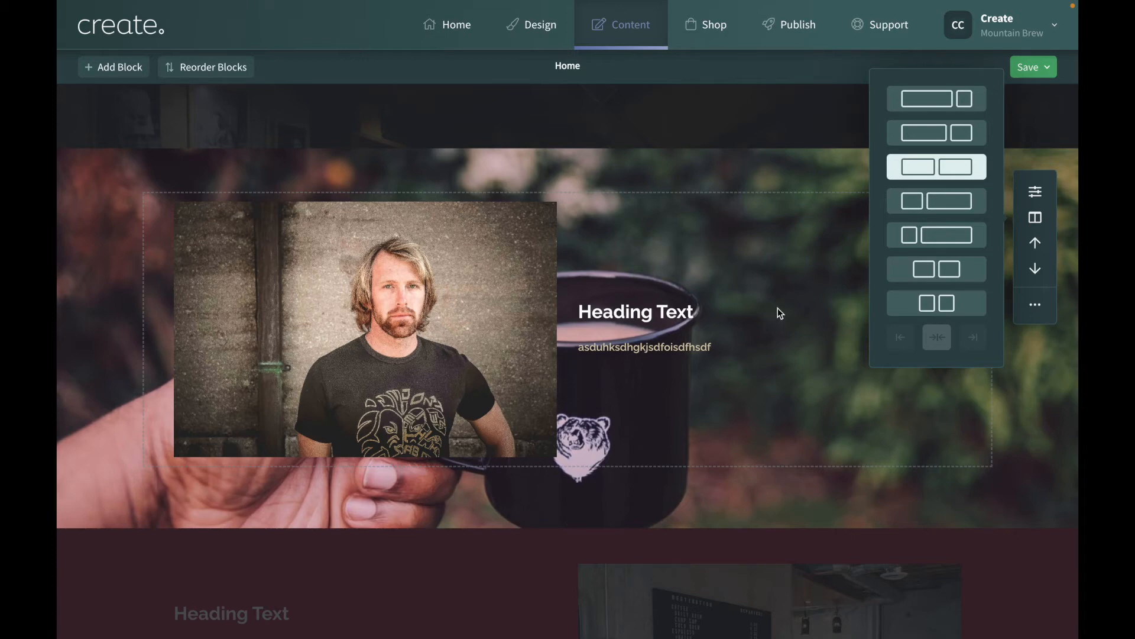
{"action": "left_click", "coordinate": [928, 210]}
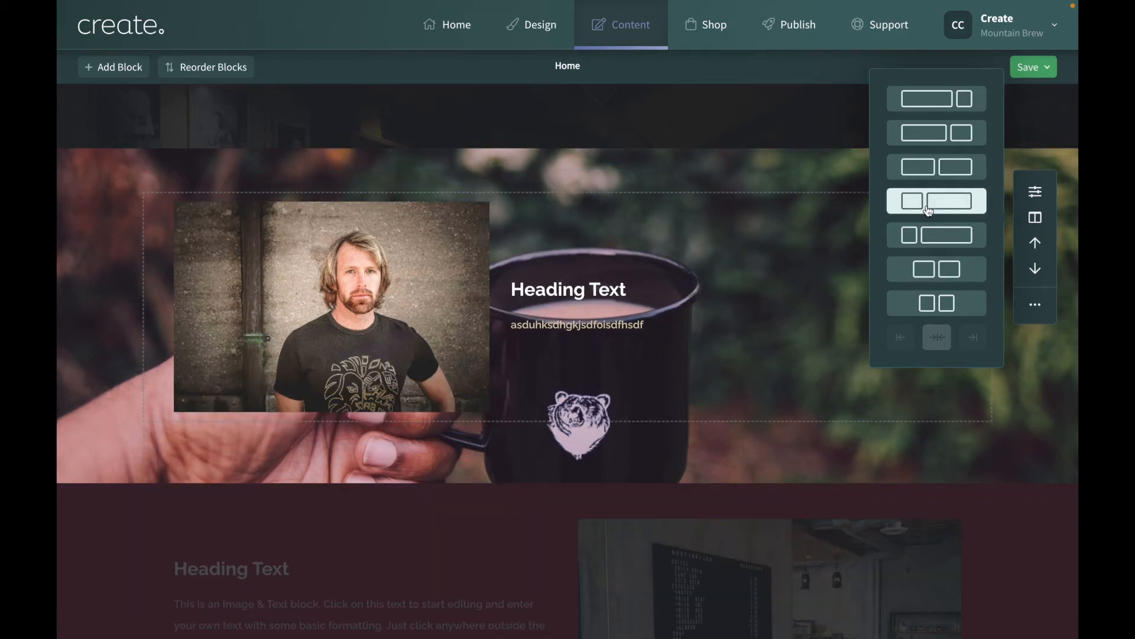
{"action": "left_click", "coordinate": [916, 239]}
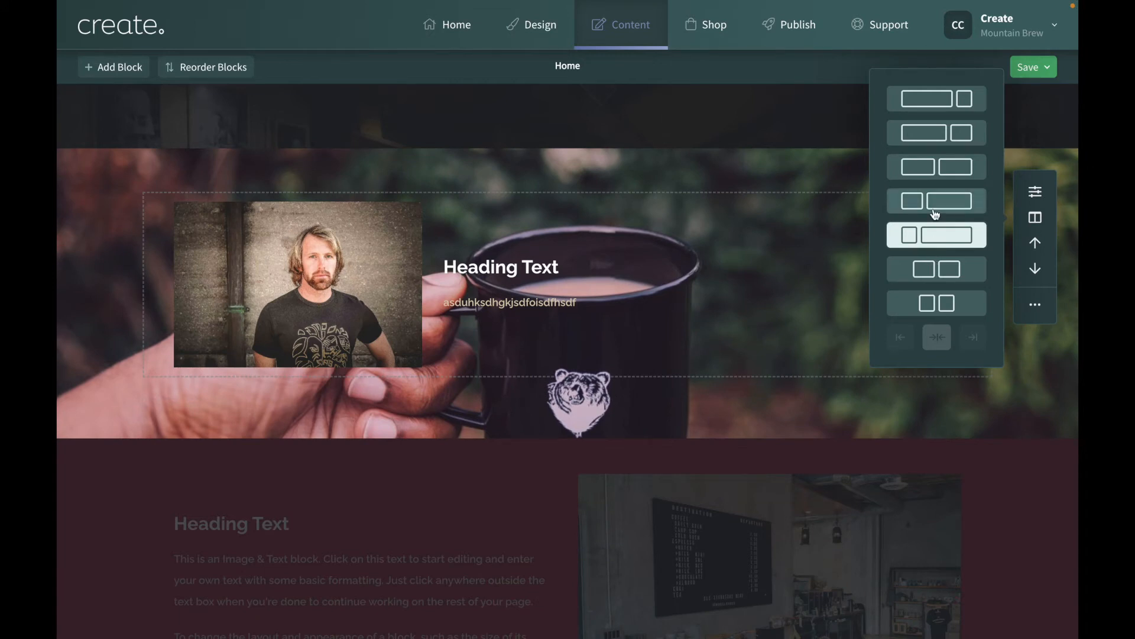
{"action": "scroll", "coordinate": [935, 217], "scroll_direction": "up", "scroll_amount": 1}
{"action": "left_click", "coordinate": [938, 161]}
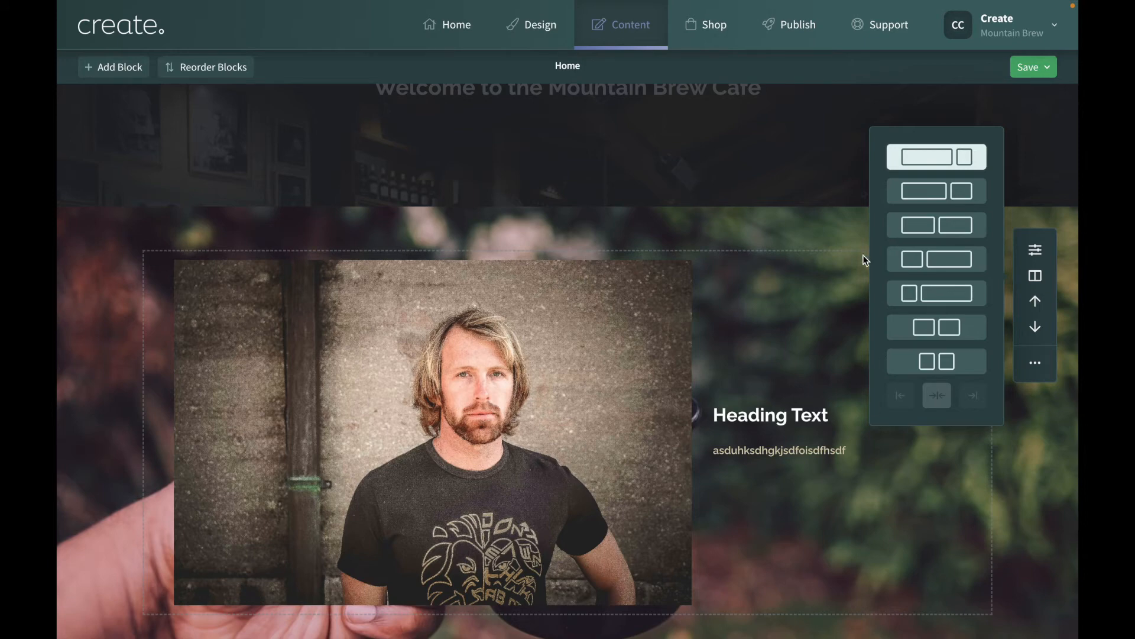
{"action": "left_click", "coordinate": [947, 327]}
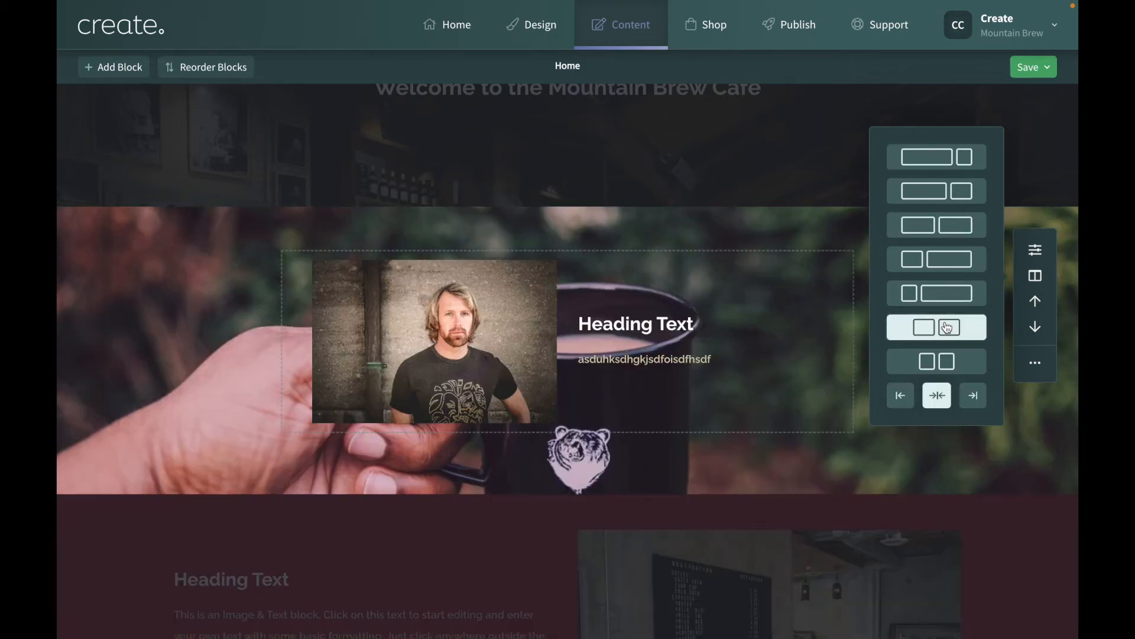
{"action": "left_click", "coordinate": [938, 361]}
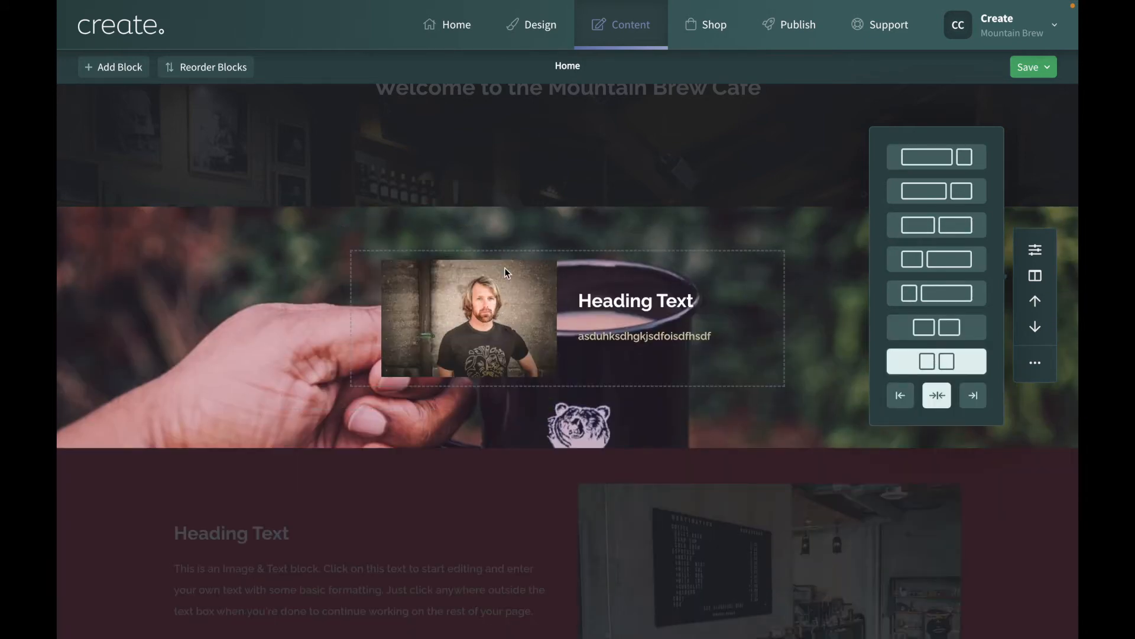
Try aligning the block's narrow column layout to either side, return it to centred, and close the layout options.
{"action": "left_click", "coordinate": [900, 396]}
{"action": "left_click", "coordinate": [980, 405]}
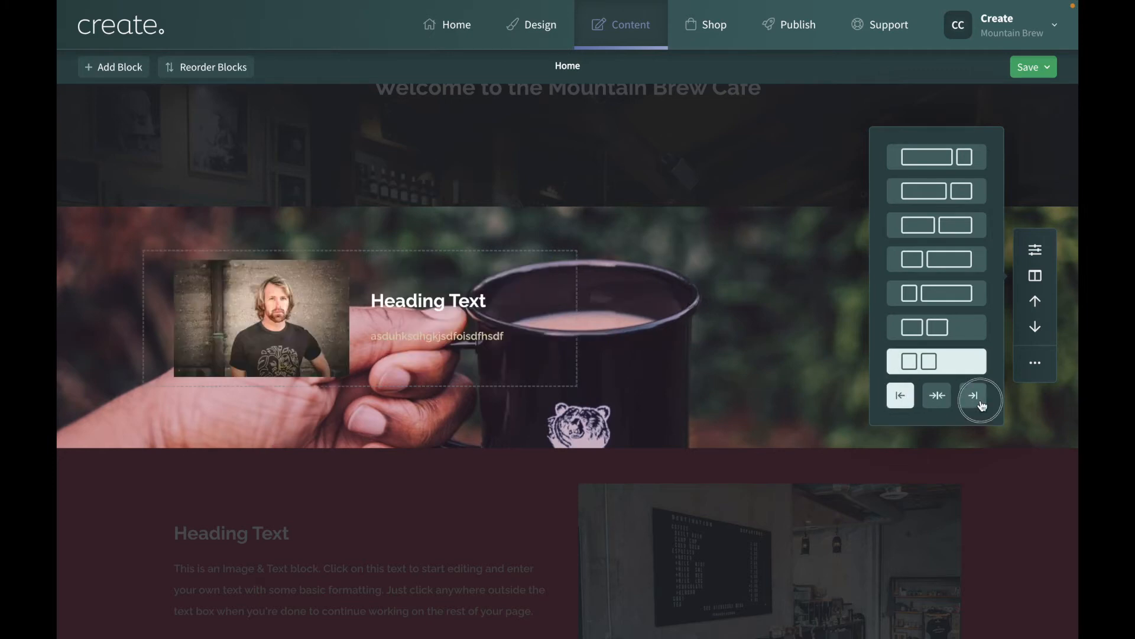
{"action": "left_click", "coordinate": [940, 399]}
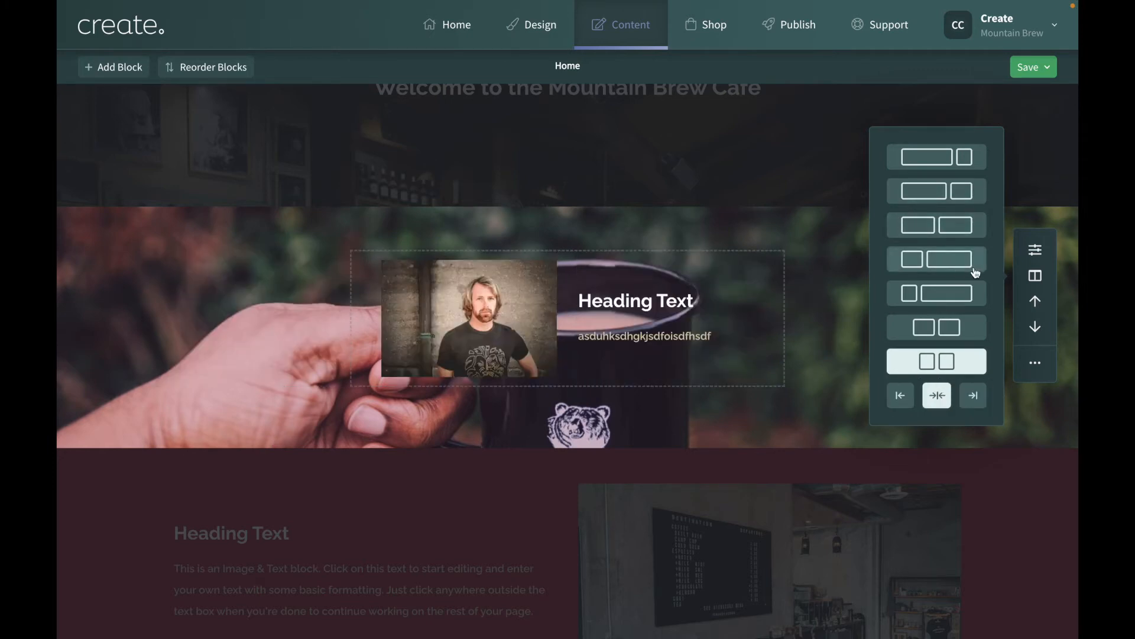
{"action": "left_click", "coordinate": [1073, 231]}
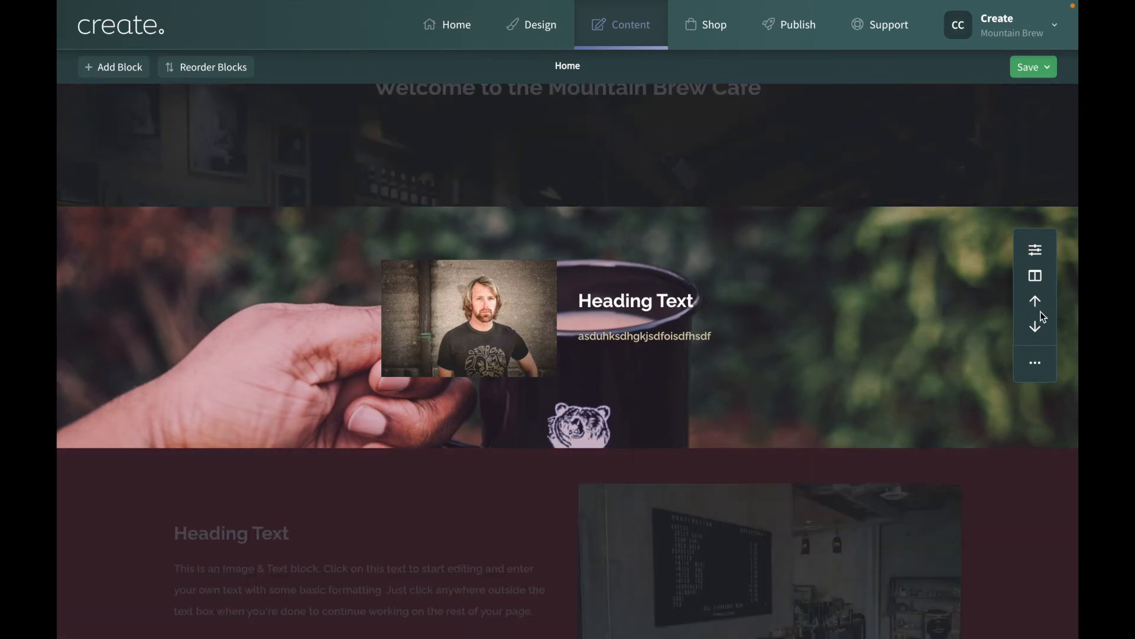
Move the Image & Text block one place down the Home page and duplicate it.
{"action": "left_click", "coordinate": [1035, 326]}
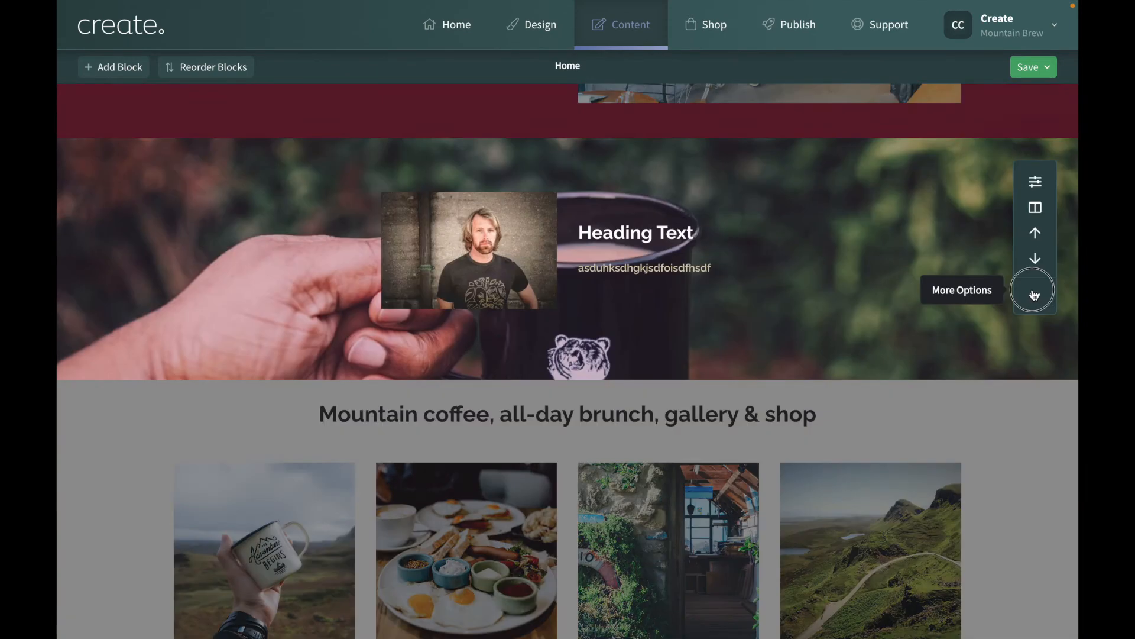
{"action": "left_click", "coordinate": [1034, 294]}
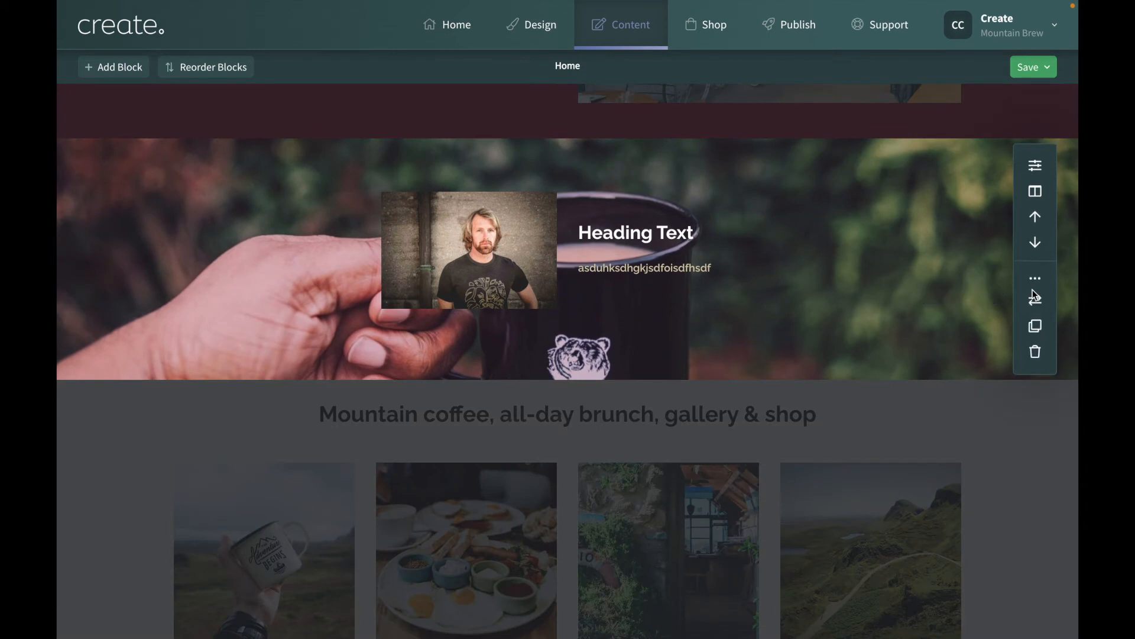
{"action": "left_click", "coordinate": [1035, 326]}
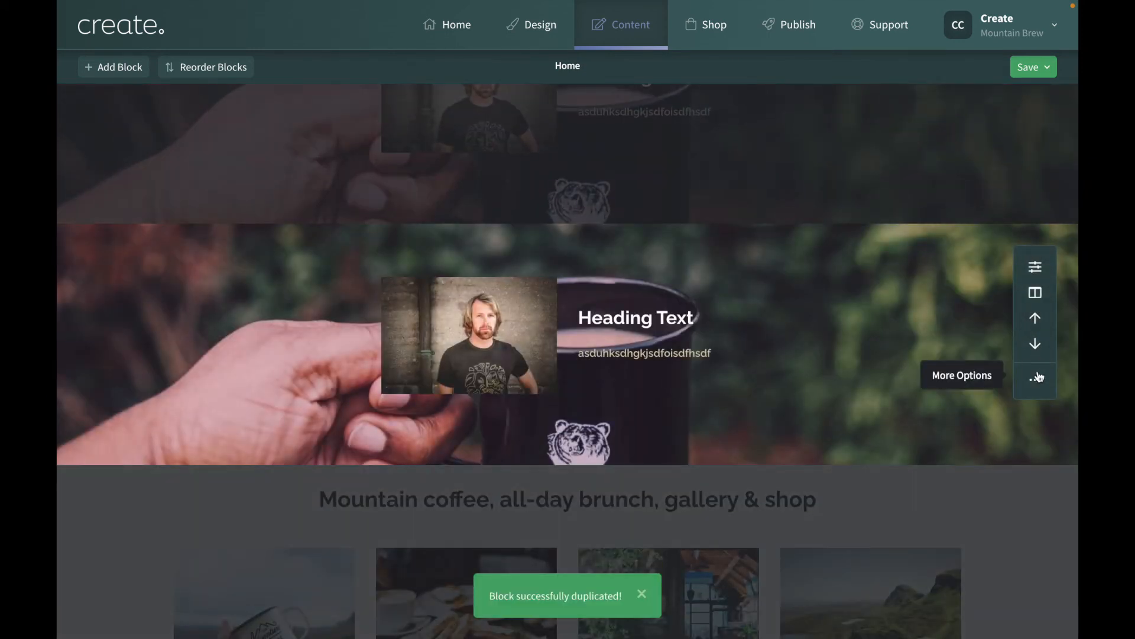
Delete the duplicated Image & Text block and the original mug-background block from the Home page.
{"action": "left_click", "coordinate": [1037, 377]}
{"action": "left_click", "coordinate": [1035, 436]}
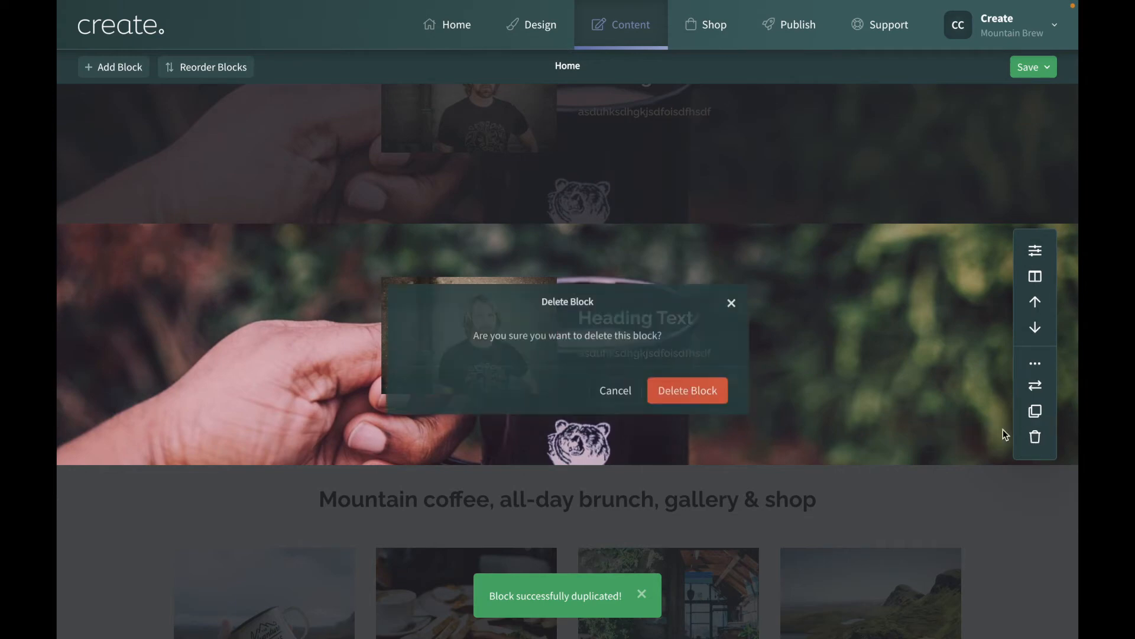
{"action": "left_click", "coordinate": [697, 389]}
{"action": "scroll", "coordinate": [687, 381], "scroll_direction": "up", "scroll_amount": 4}
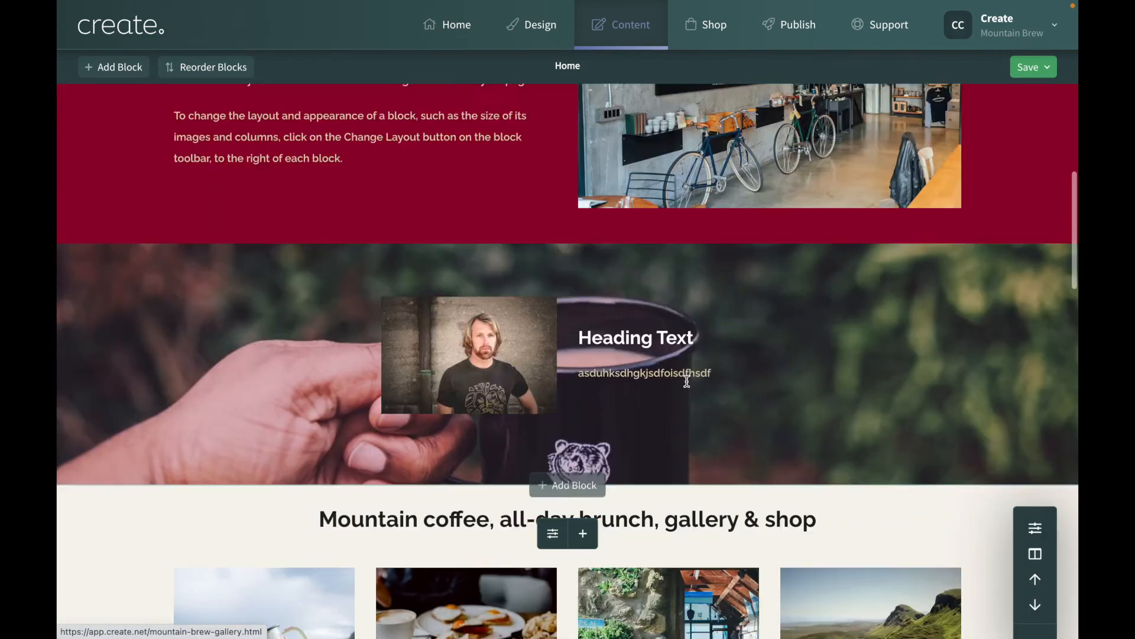
{"action": "left_click", "coordinate": [1035, 425]}
{"action": "left_click", "coordinate": [1035, 500]}
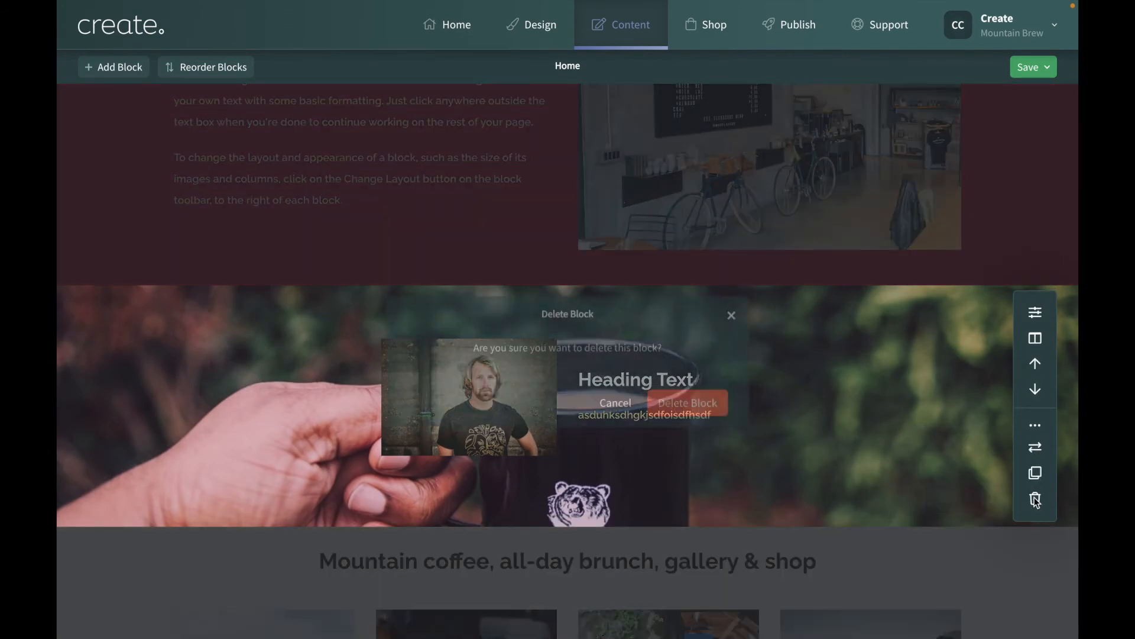
{"action": "left_click", "coordinate": [712, 386]}
Look over the Home page's block order in the reordering overview, try moving the welcome banner, and close the overview.
{"action": "scroll", "coordinate": [391, 126], "scroll_direction": "up", "scroll_amount": 5}
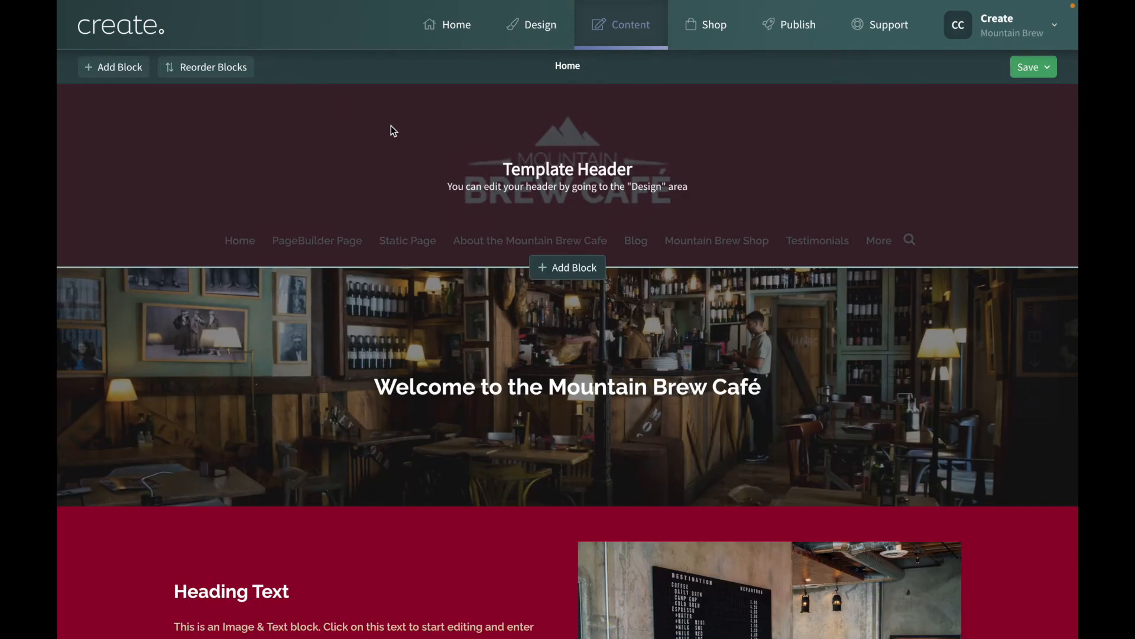
{"action": "left_click", "coordinate": [205, 69]}
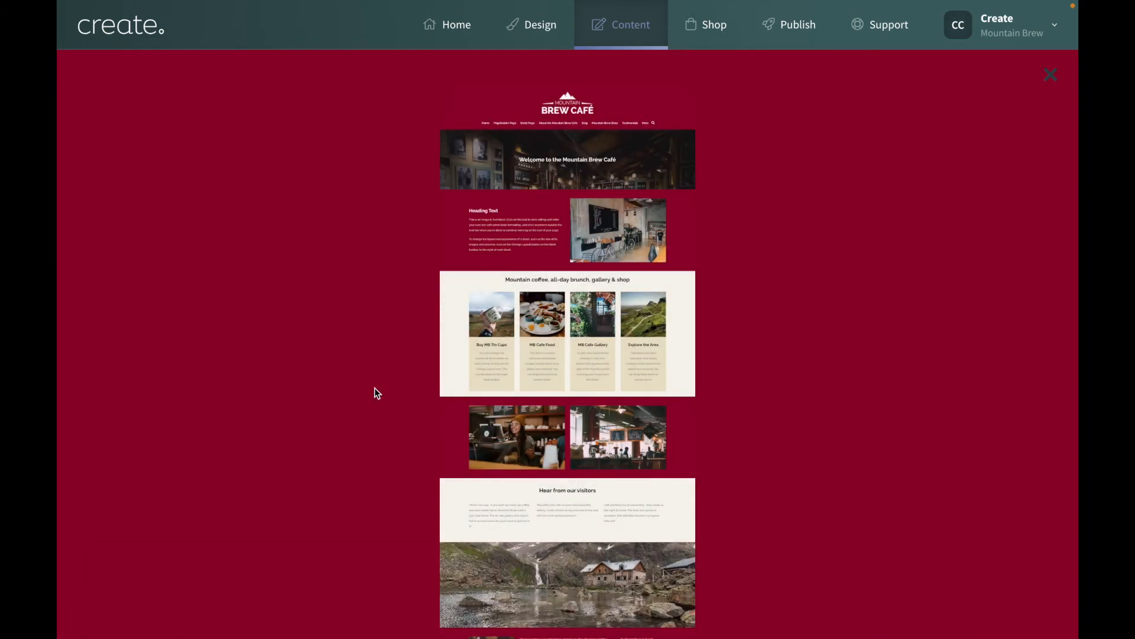
{"action": "left_click_drag", "start_coordinate": [550, 172], "coordinate": [552, 145]}
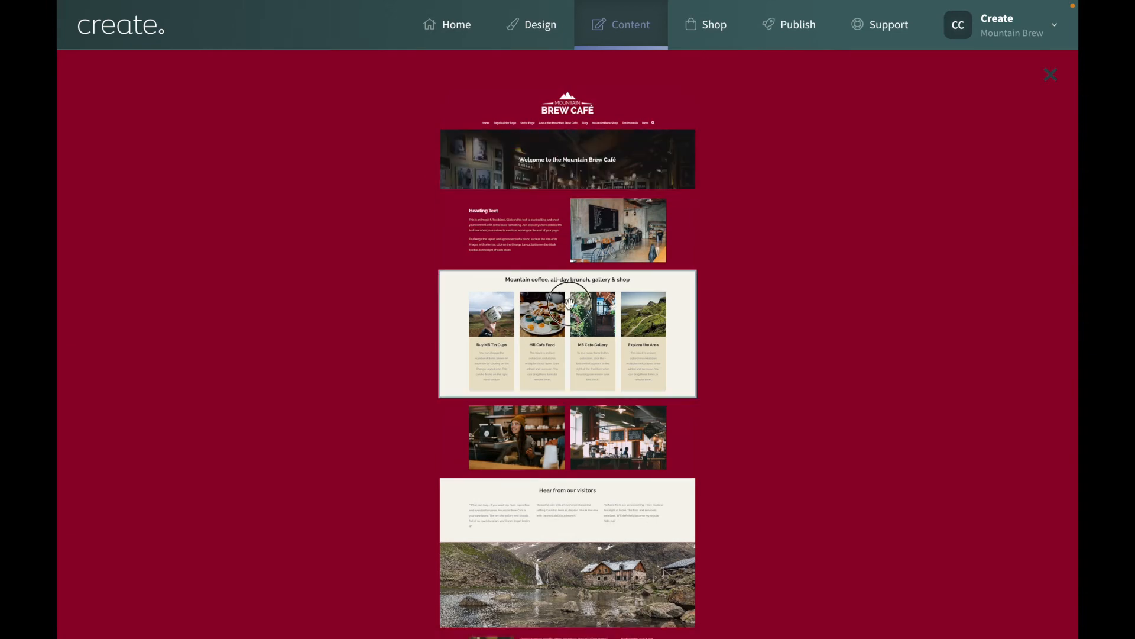
{"action": "left_click", "coordinate": [1051, 78]}
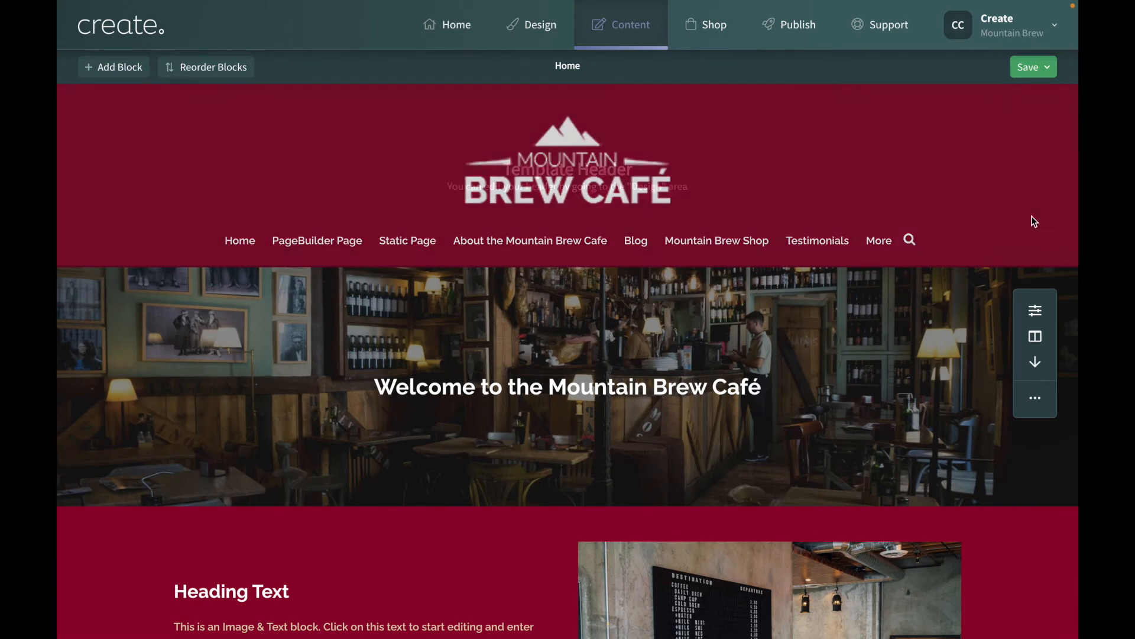
Discard the unsaved Home page changes and exit to the list of pages.
{"action": "left_click", "coordinate": [1042, 71]}
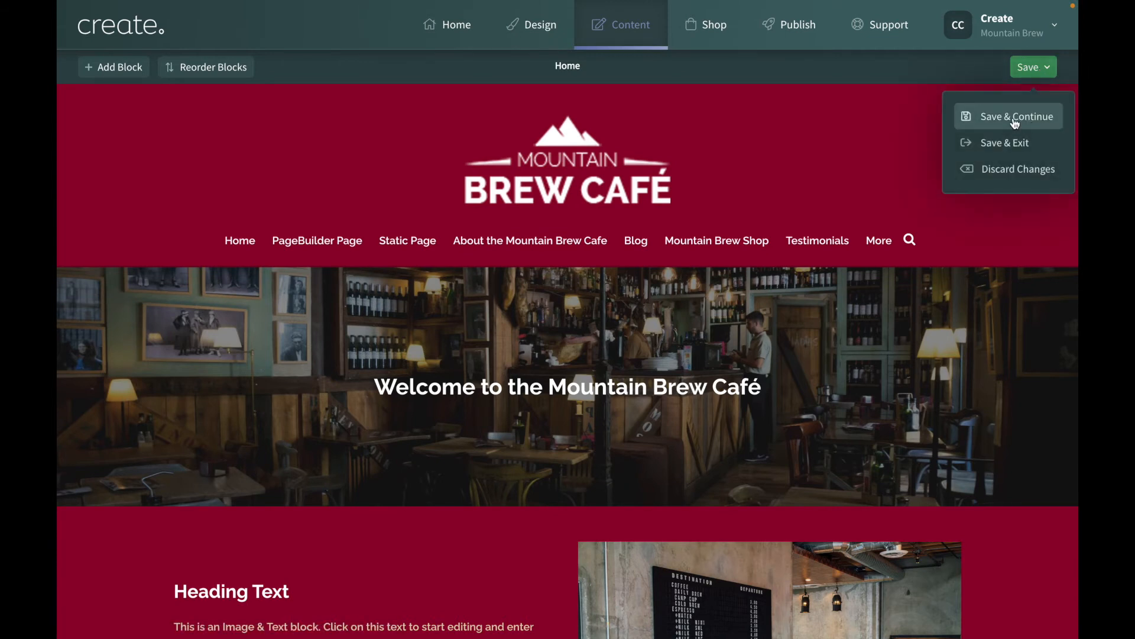
{"action": "left_click", "coordinate": [1005, 177]}
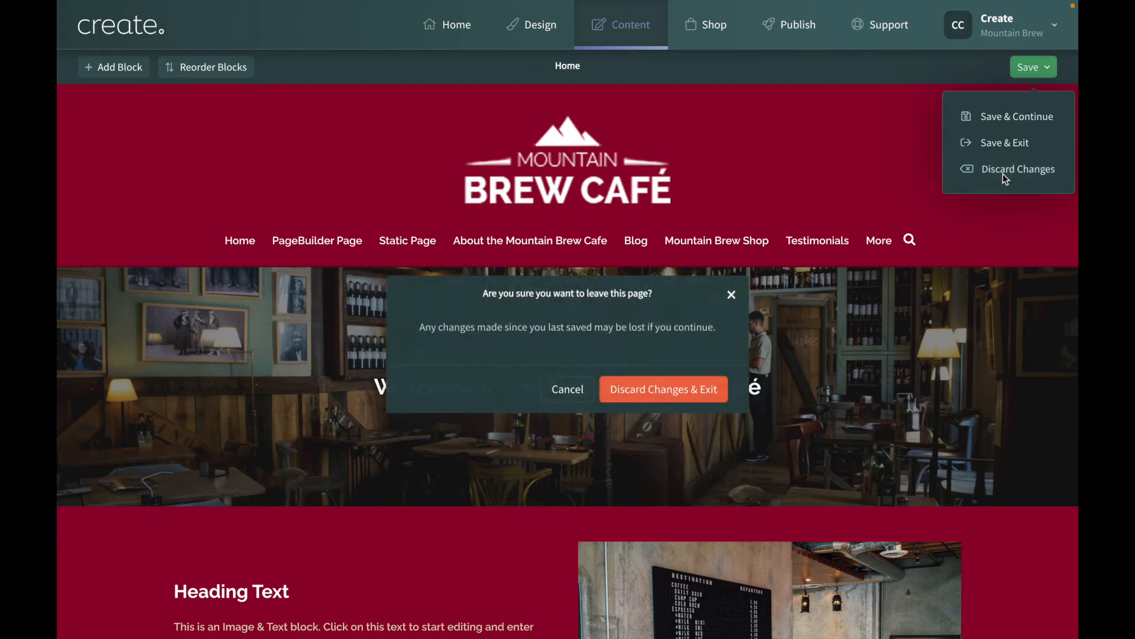
{"action": "left_click", "coordinate": [713, 377]}
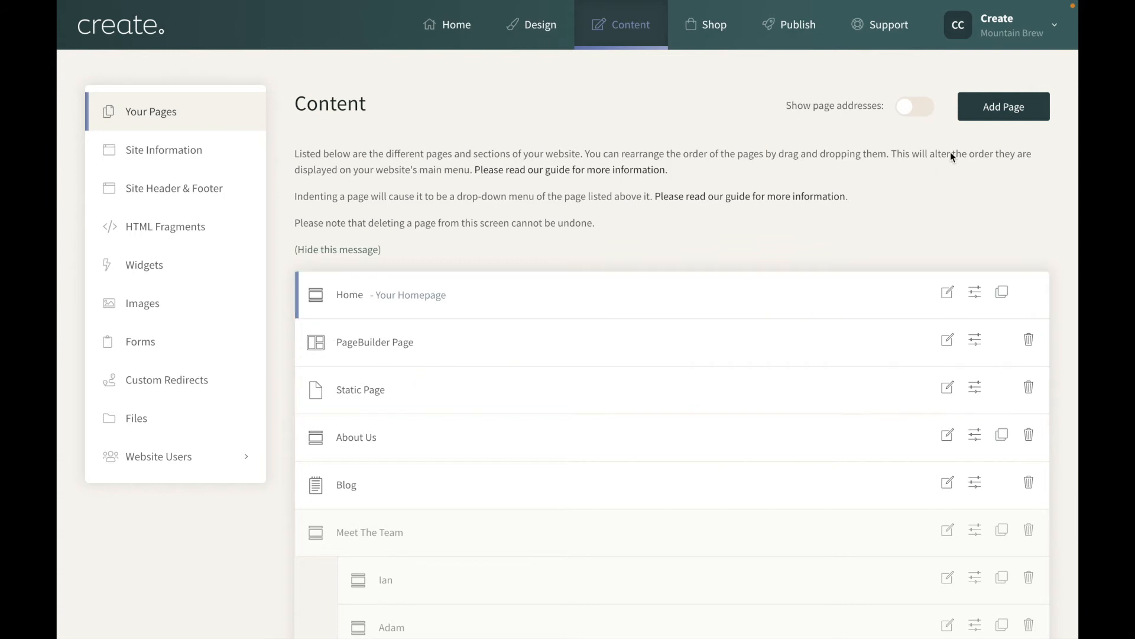
Add a new Content Page to the website and save its page options with the default values.
{"action": "left_click", "coordinate": [987, 109]}
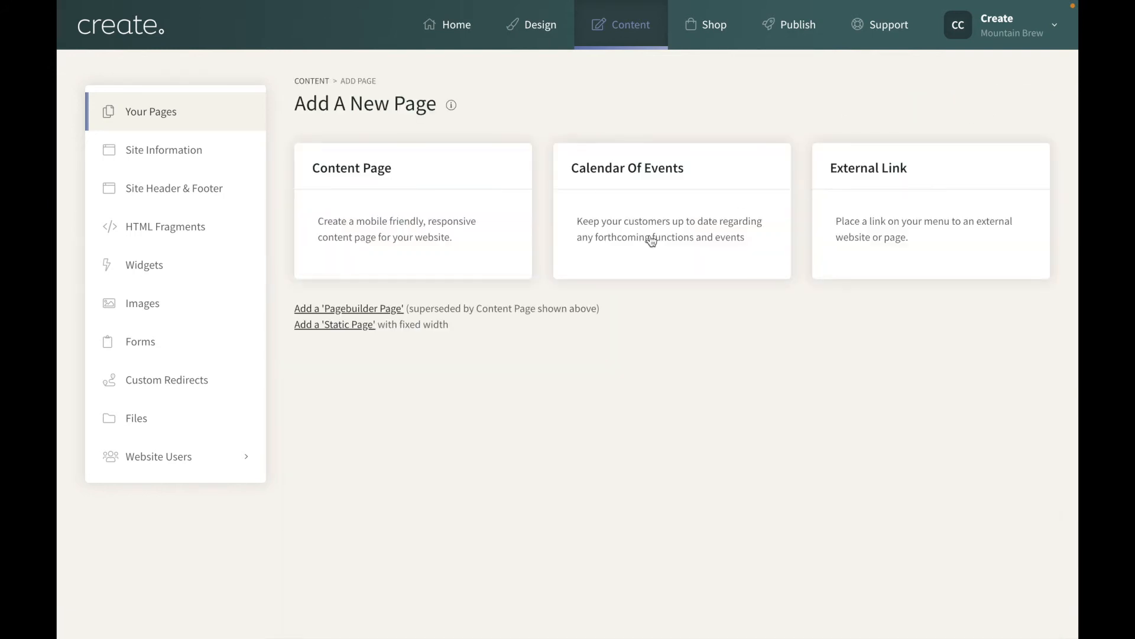
{"action": "left_click", "coordinate": [372, 183]}
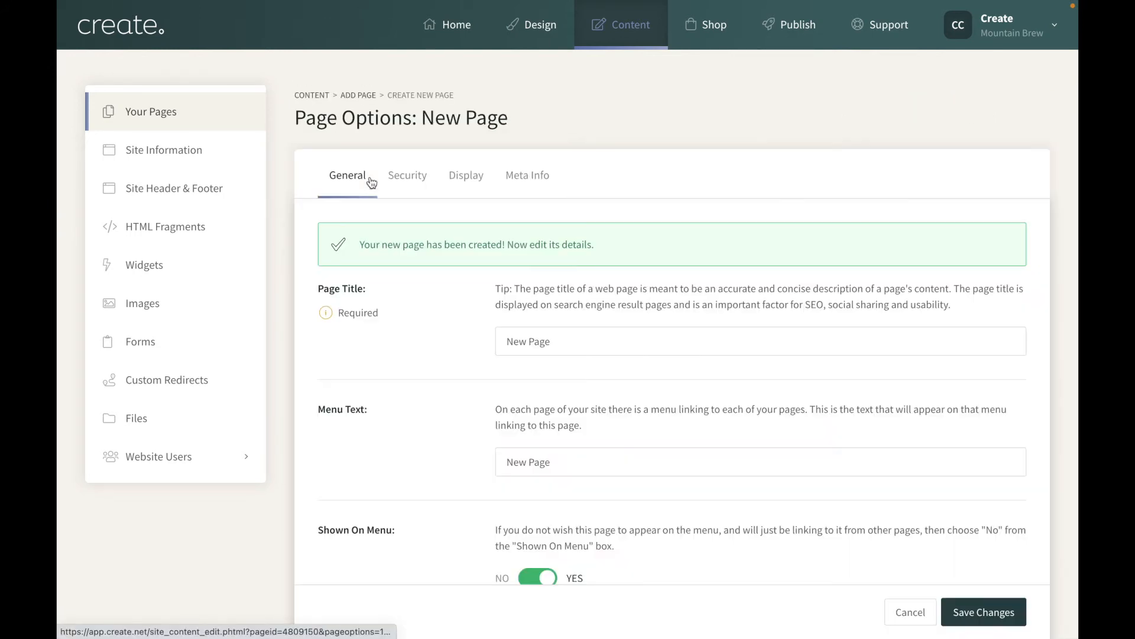
{"action": "scroll", "coordinate": [569, 380], "scroll_direction": "down", "scroll_amount": 3}
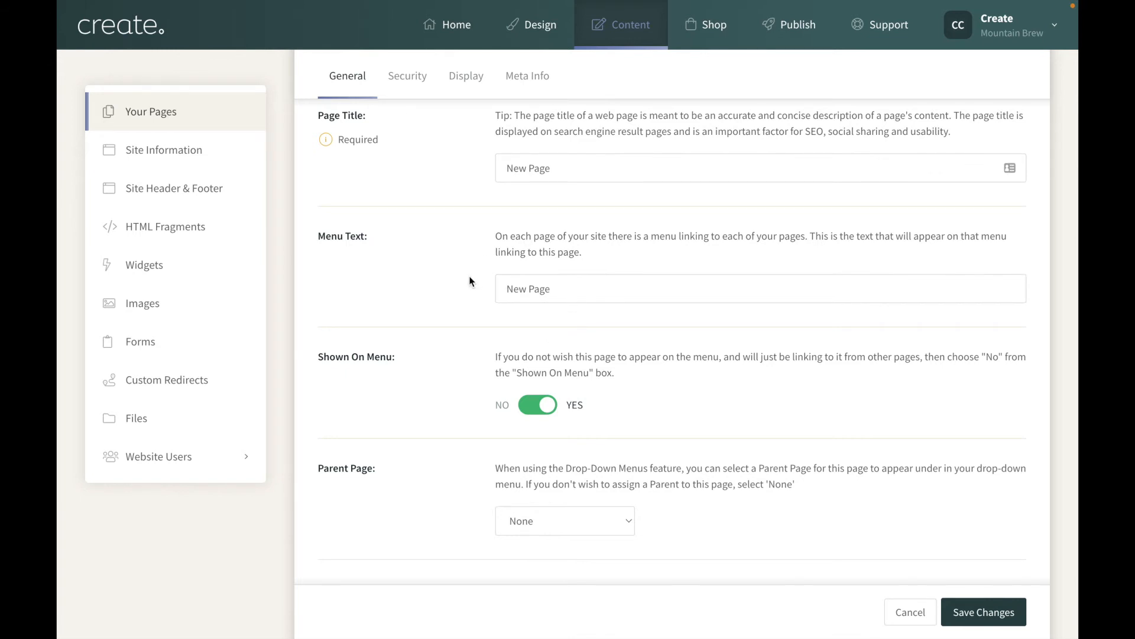
{"action": "scroll", "coordinate": [470, 276], "scroll_direction": "down", "scroll_amount": 2}
{"action": "scroll", "coordinate": [470, 275], "scroll_direction": "up", "scroll_amount": 5}
{"action": "scroll", "coordinate": [469, 274], "scroll_direction": "down", "scroll_amount": 7}
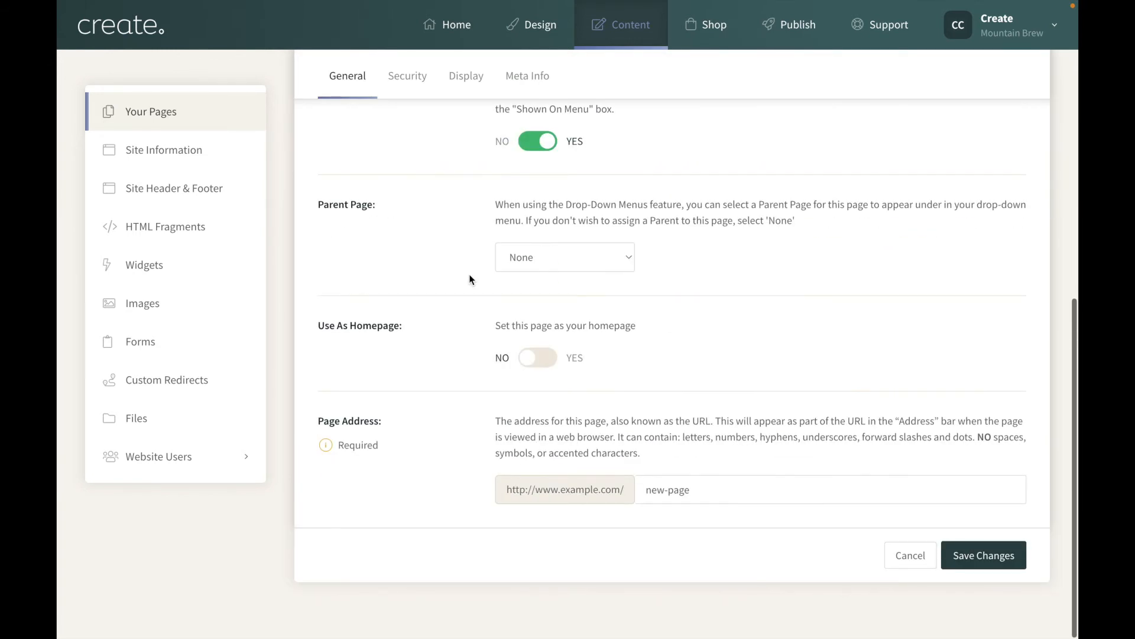
{"action": "scroll", "coordinate": [469, 279], "scroll_direction": "up", "scroll_amount": 7}
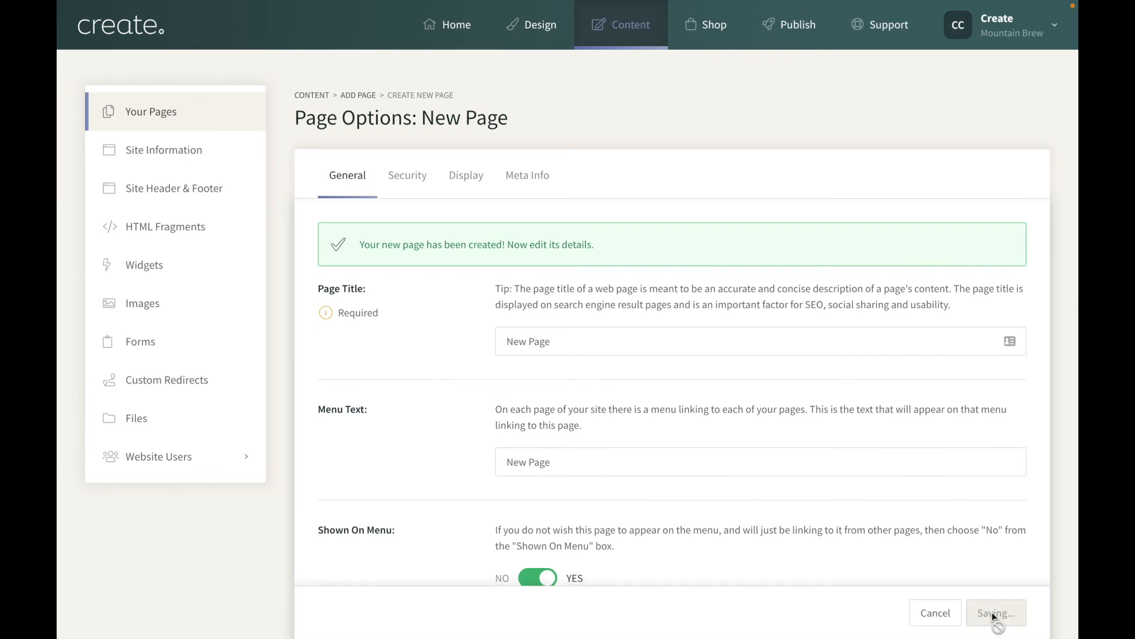
{"action": "left_click", "coordinate": [993, 615]}
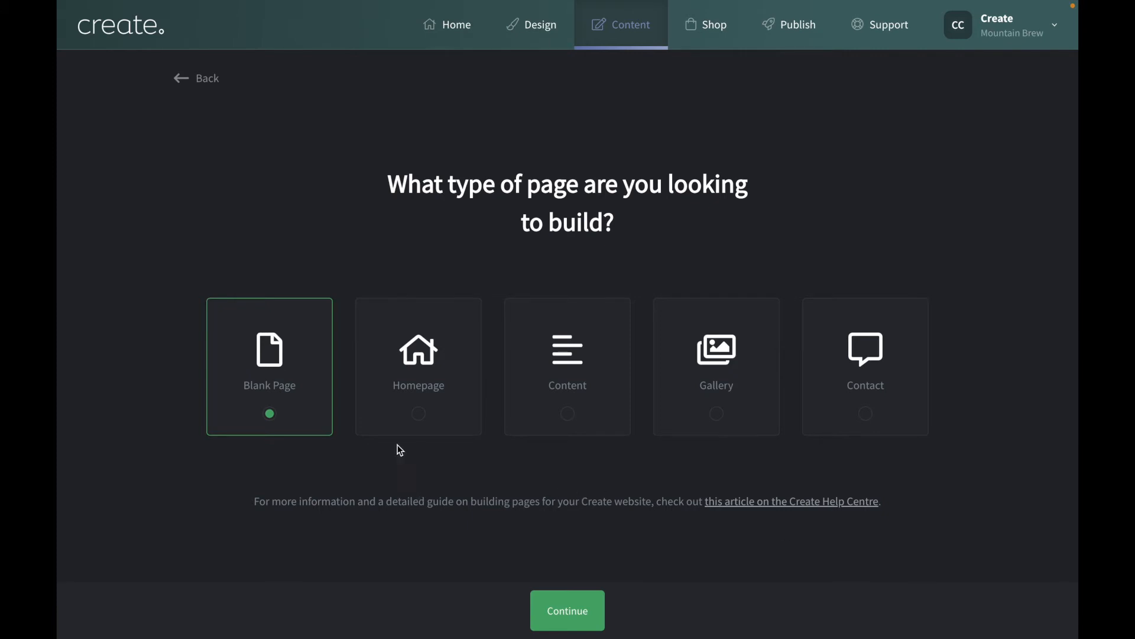
Choose the Homepage type for the new page and browse the available home templates.
{"action": "left_click", "coordinate": [419, 371]}
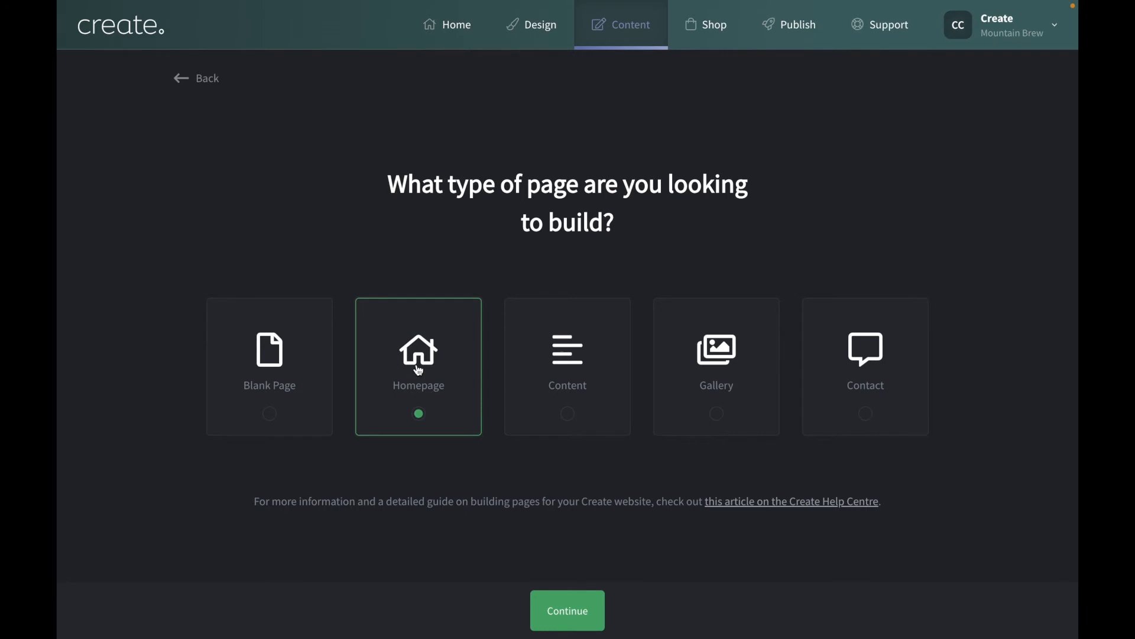
{"action": "left_click", "coordinate": [563, 609]}
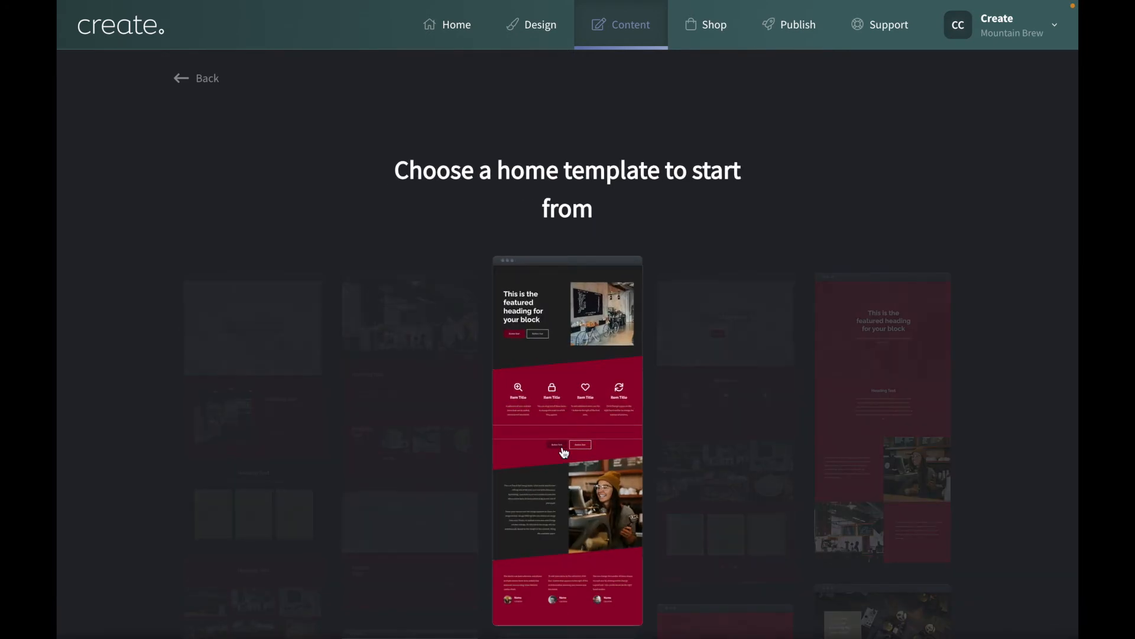
{"action": "scroll", "coordinate": [564, 452], "scroll_direction": "down", "scroll_amount": 2}
{"action": "scroll", "coordinate": [999, 397], "scroll_direction": "down", "scroll_amount": 3}
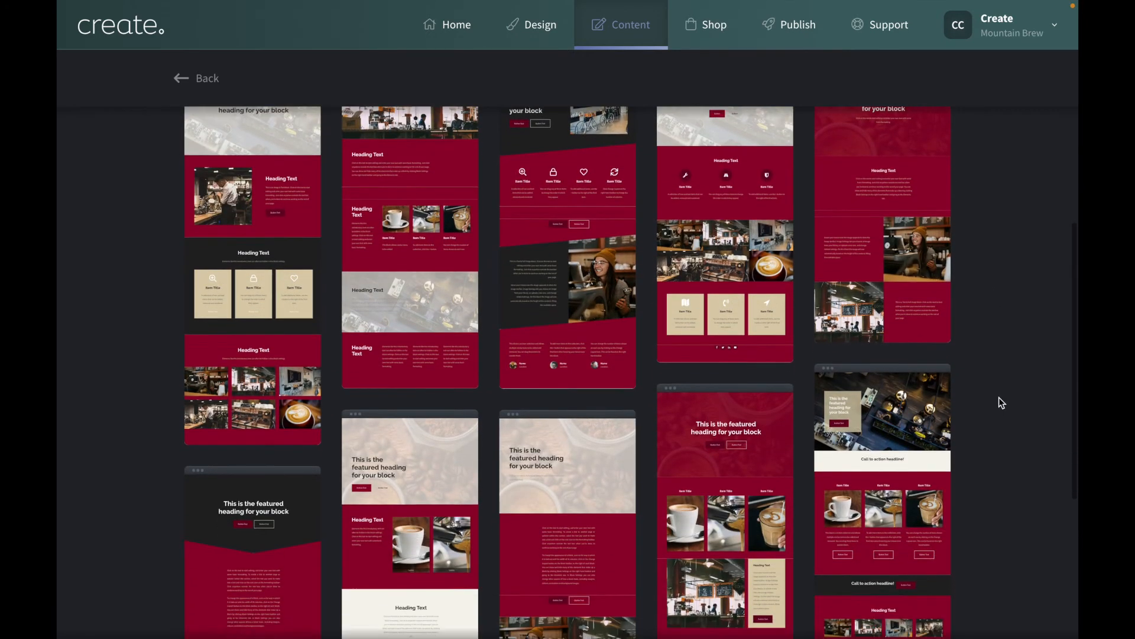
{"action": "scroll", "coordinate": [999, 397], "scroll_direction": "down", "scroll_amount": 2}
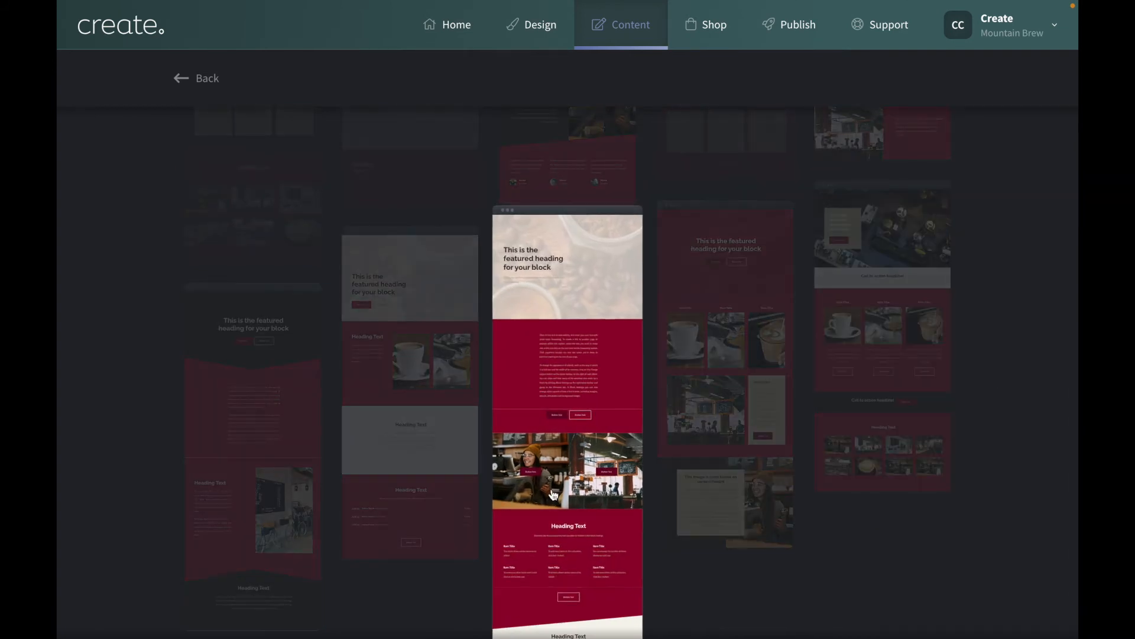
{"action": "scroll", "coordinate": [995, 288], "scroll_direction": "down", "scroll_amount": 1}
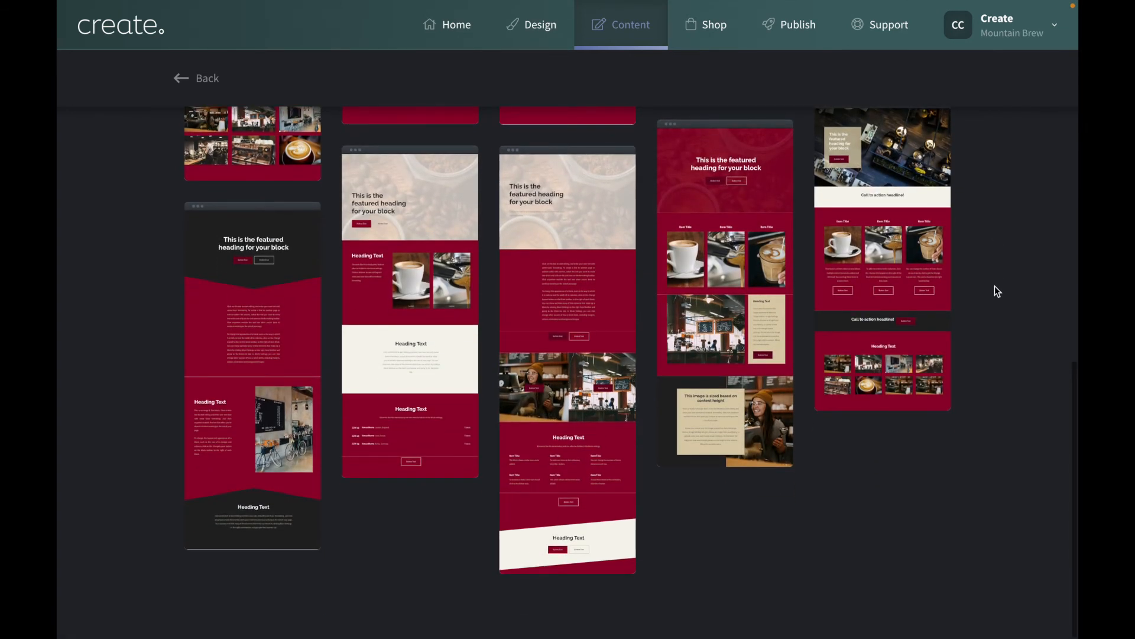
{"action": "scroll", "coordinate": [995, 288], "scroll_direction": "up", "scroll_amount": 2}
{"action": "scroll", "coordinate": [994, 286], "scroll_direction": "up", "scroll_amount": 6}
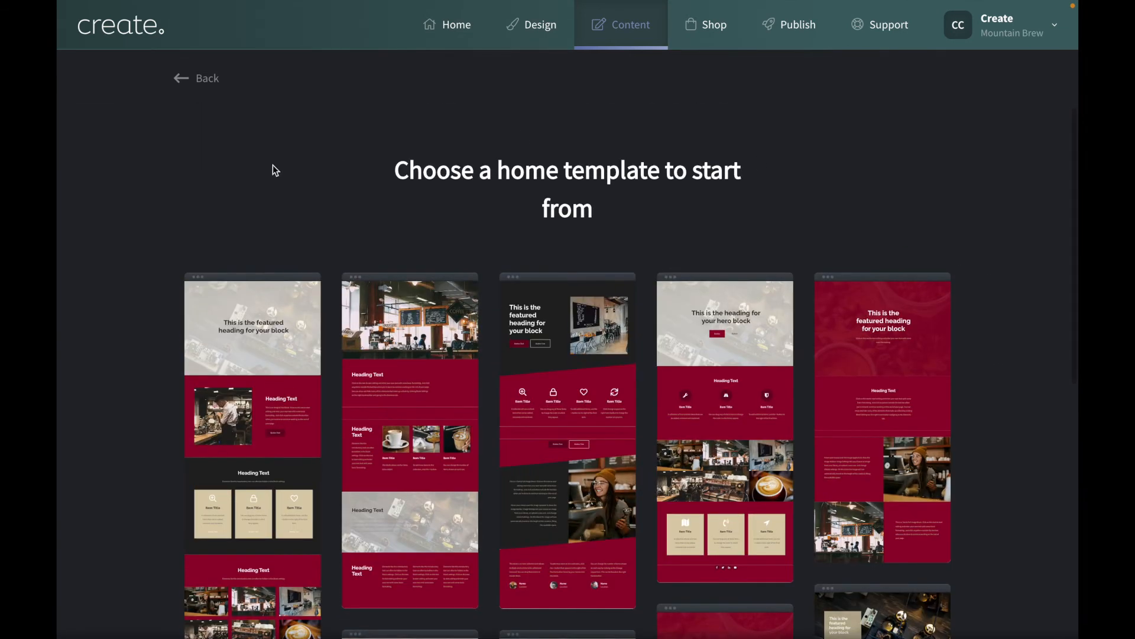
Go back to the page type choice and start the new page from the Blank Page type.
{"action": "left_click", "coordinate": [198, 84]}
{"action": "left_click", "coordinate": [269, 354]}
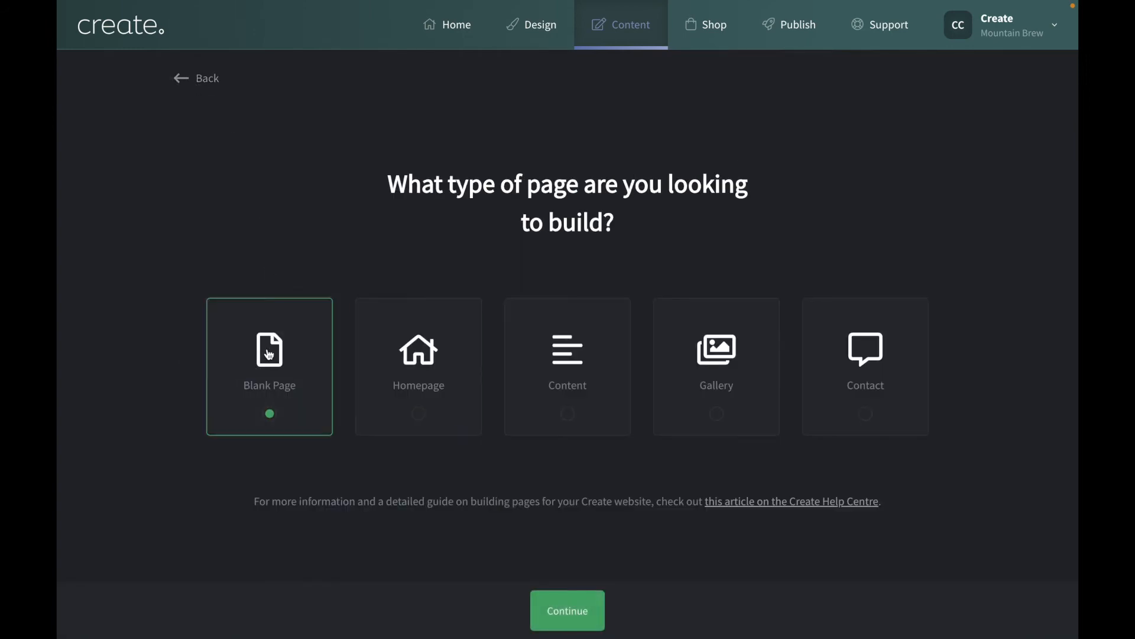
{"action": "left_click", "coordinate": [598, 615]}
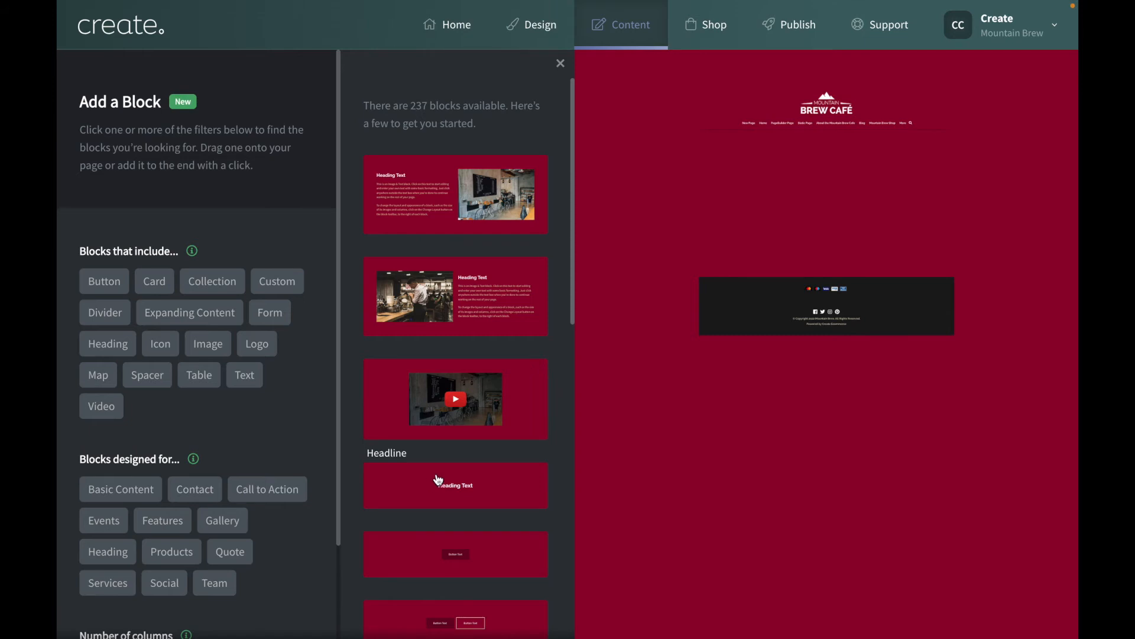
Filter the available blocks by Heading and add a large text-only headline block to the blank page.
{"action": "left_click", "coordinate": [92, 346]}
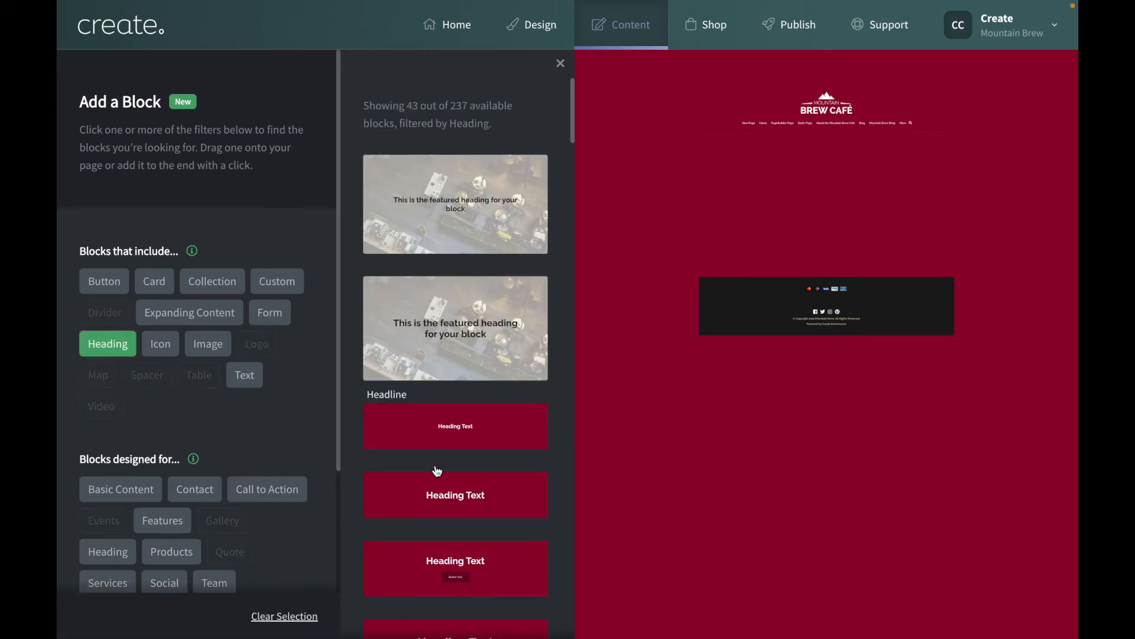
{"action": "scroll", "coordinate": [437, 470], "scroll_direction": "down", "scroll_amount": 5}
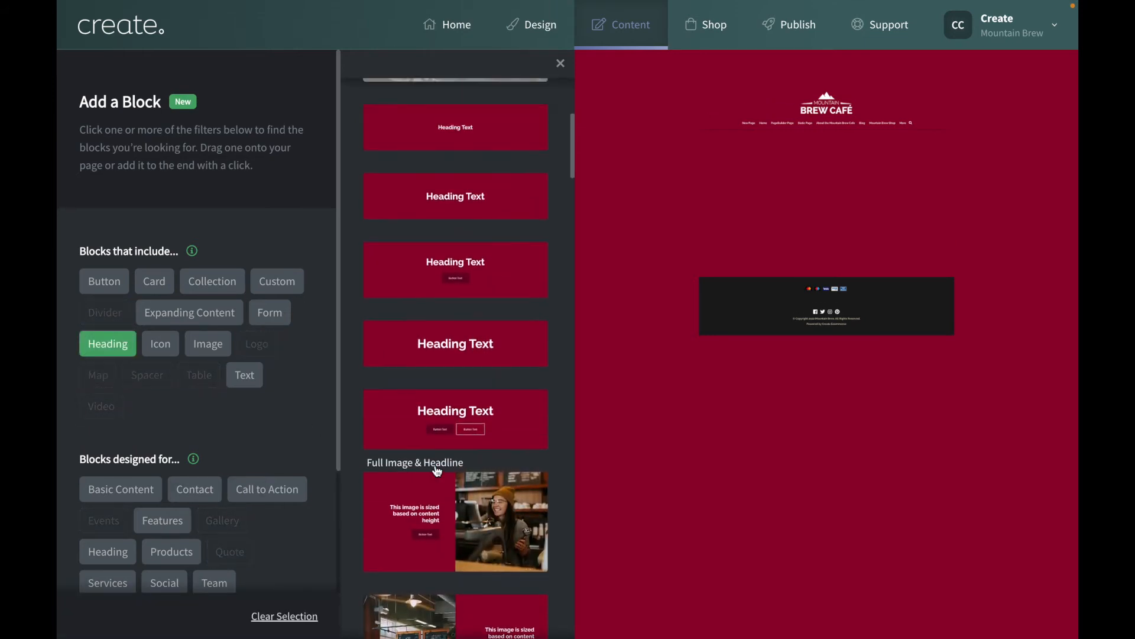
{"action": "scroll", "coordinate": [436, 470], "scroll_direction": "up", "scroll_amount": 2}
{"action": "left_click", "coordinate": [467, 308]}
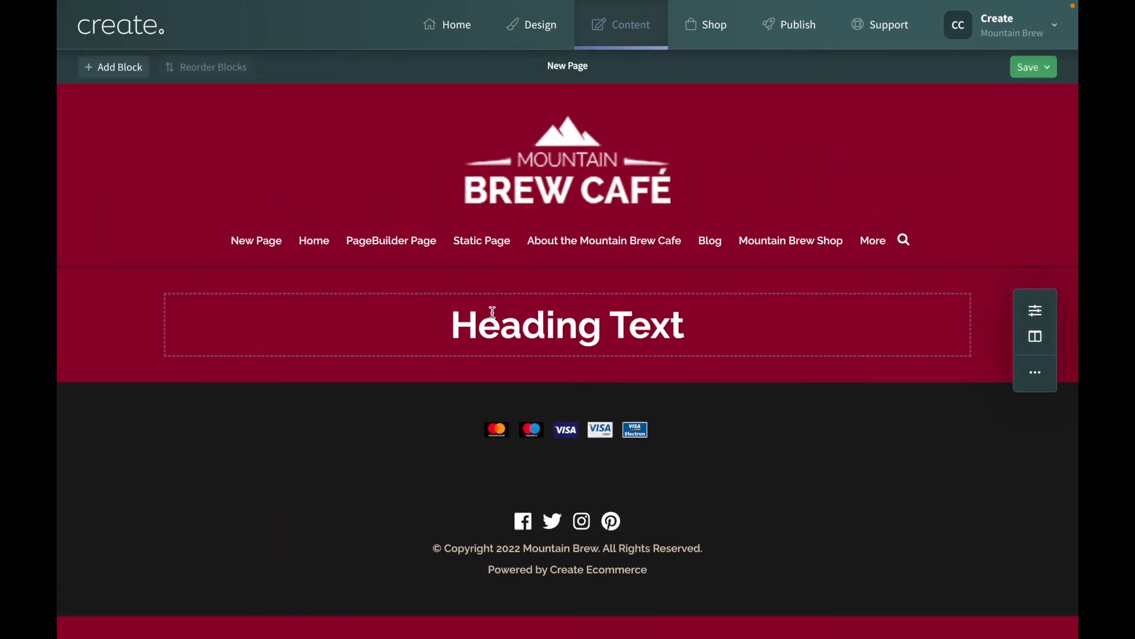
Replace the headline block's placeholder text with "Create Demo".
{"action": "left_click", "coordinate": [684, 327]}
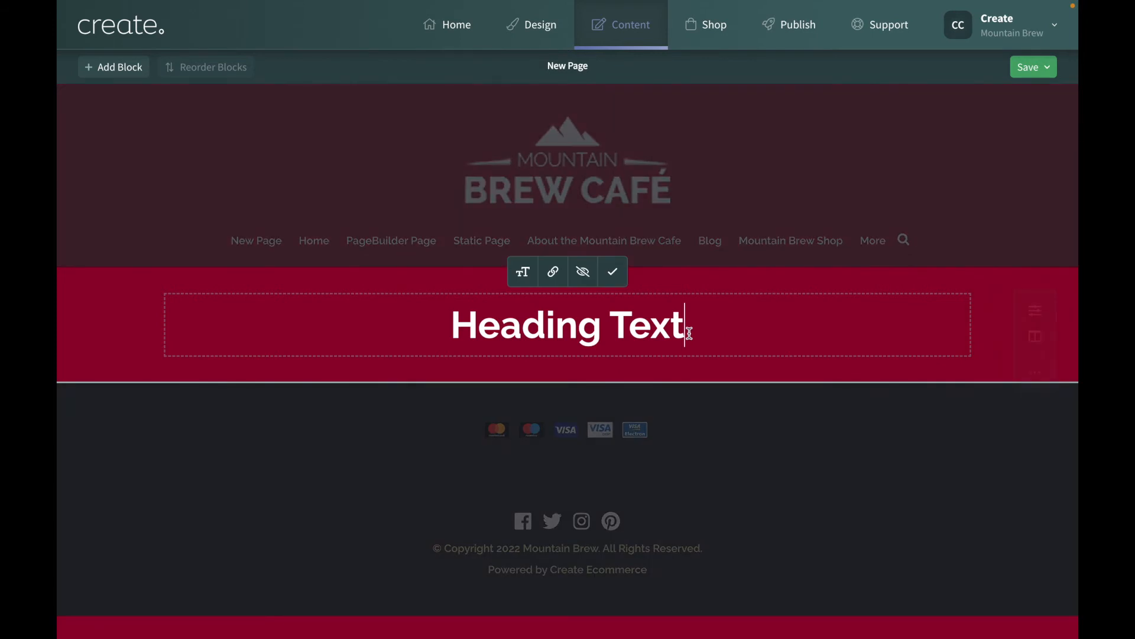
{"action": "key", "text": "BackSpace"}
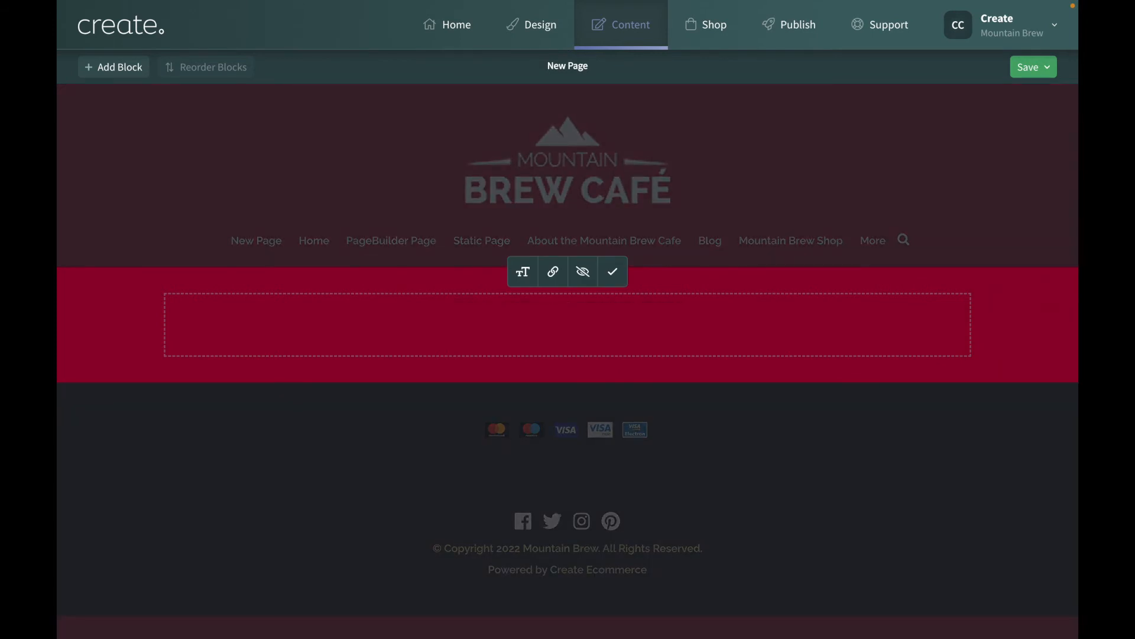
{"action": "type", "text": "Create Demo"}
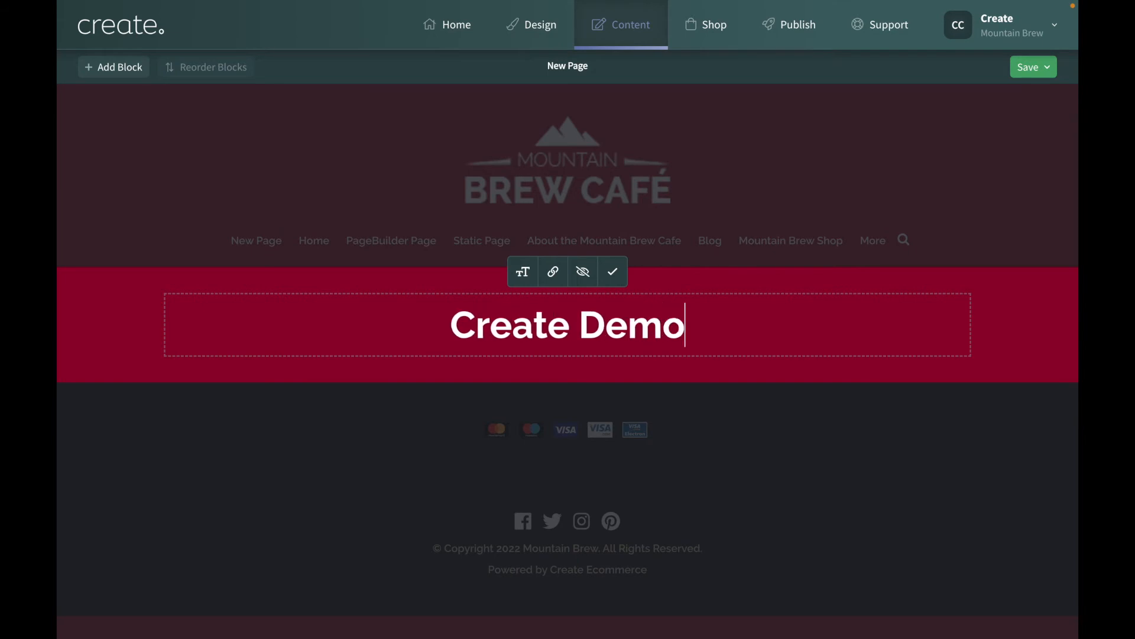
{"action": "left_click", "coordinate": [613, 272]}
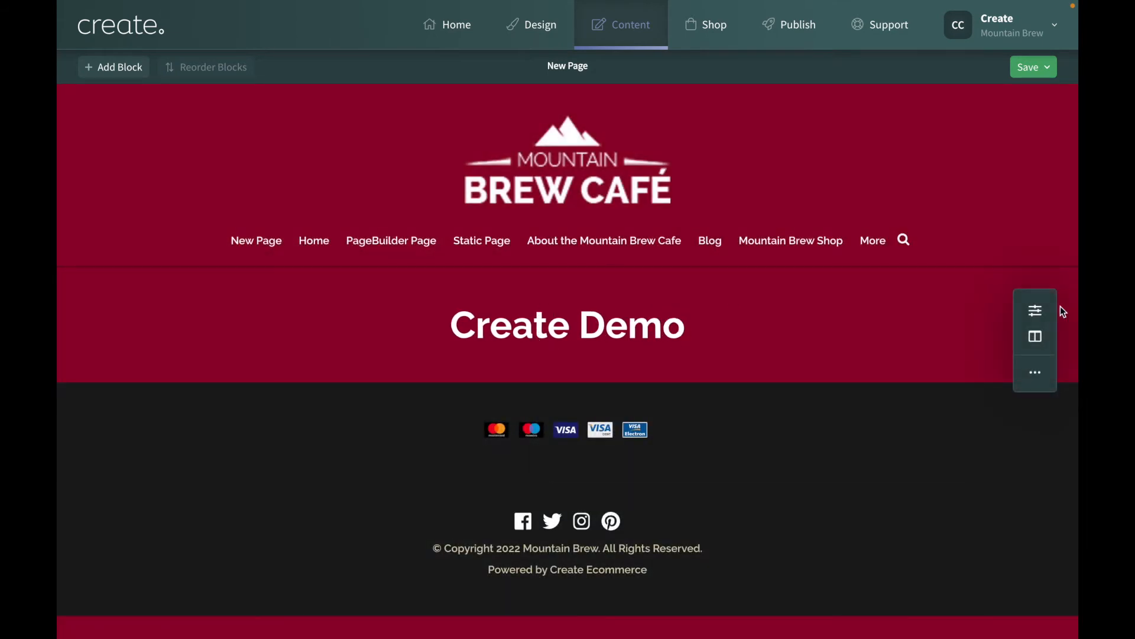
Increase the headline block's padding so it is roughly twice as tall, with its settings moved aside.
{"action": "left_click", "coordinate": [1044, 314]}
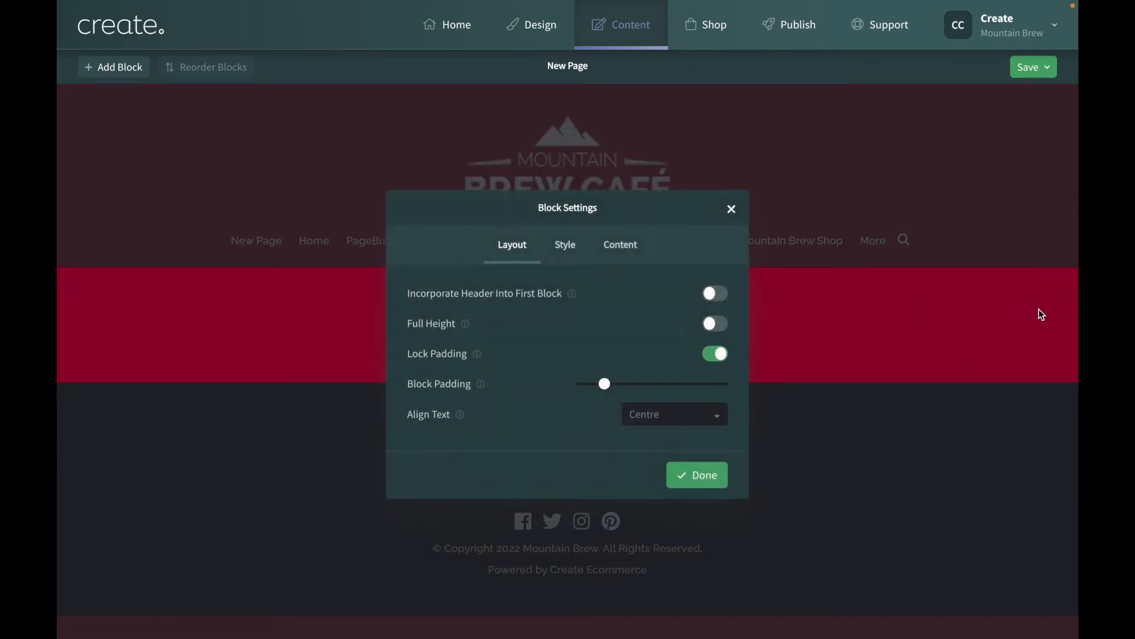
{"action": "left_click_drag", "start_coordinate": [635, 214], "coordinate": [896, 190]}
{"action": "left_click_drag", "start_coordinate": [867, 362], "coordinate": [902, 361]}
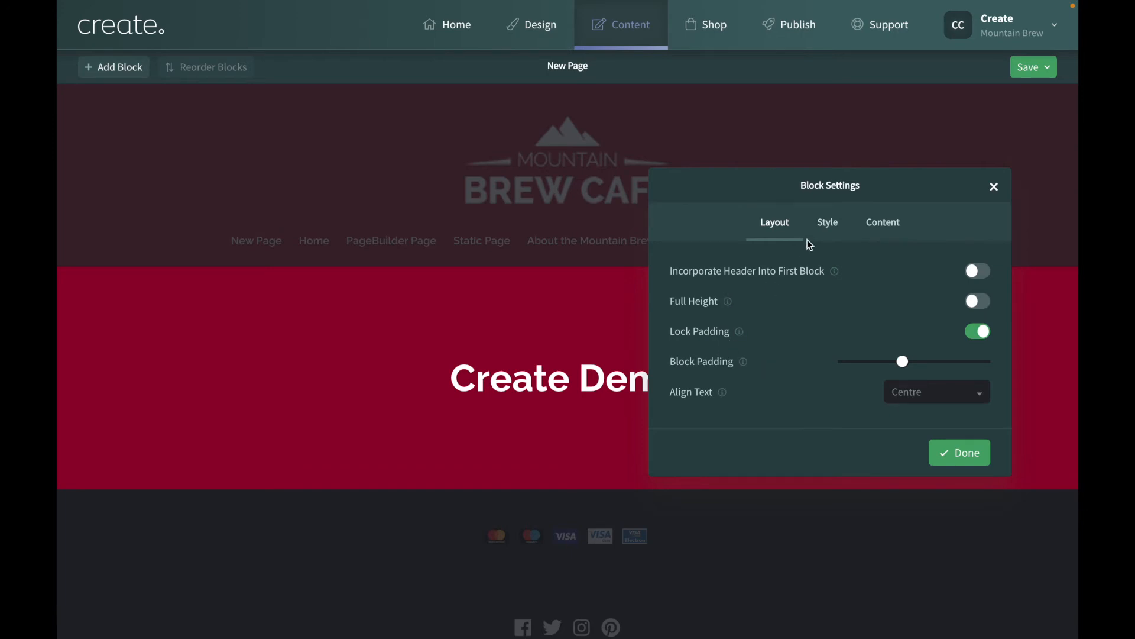
Set the dark café bar interior photo from the image library as the headline block's background.
{"action": "left_click", "coordinate": [826, 224]}
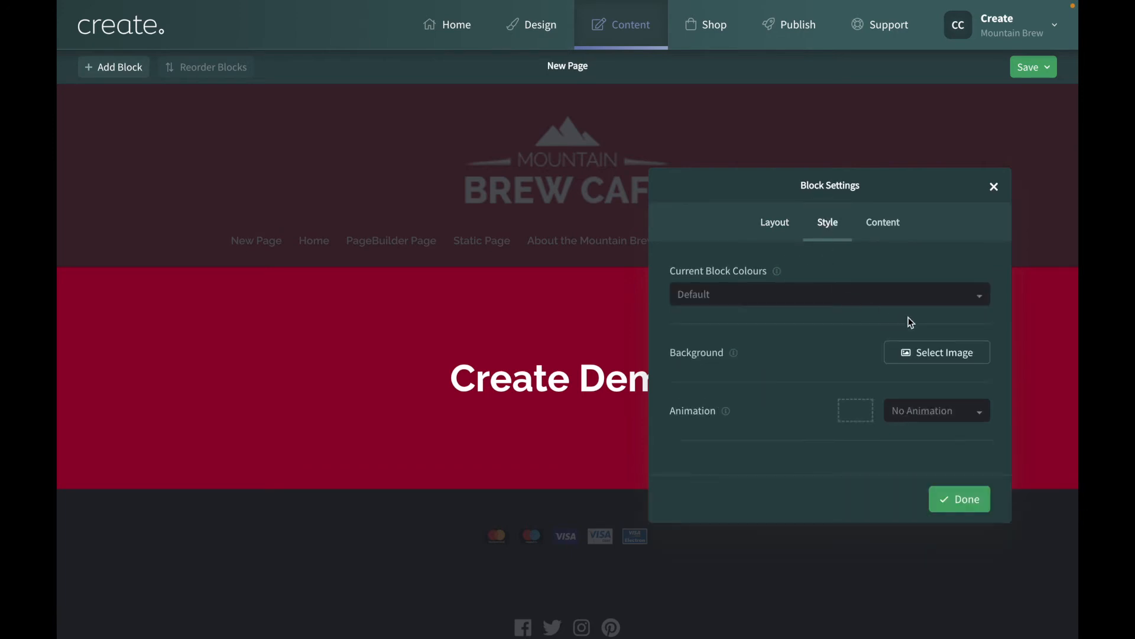
{"action": "left_click", "coordinate": [935, 358]}
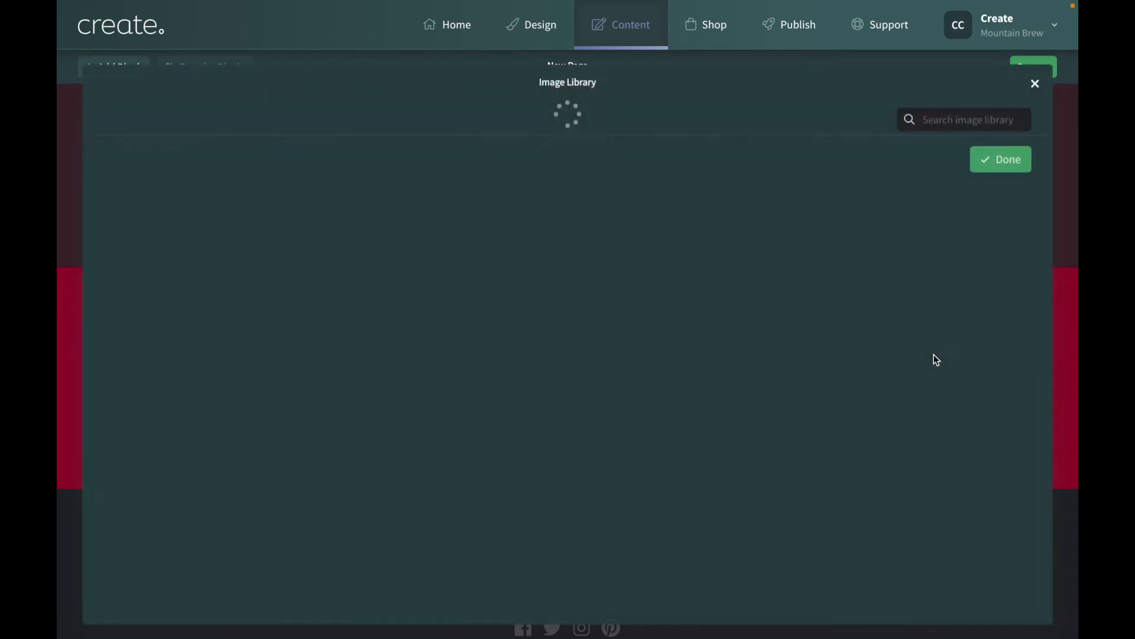
{"action": "scroll", "coordinate": [515, 352], "scroll_direction": "down", "scroll_amount": 10}
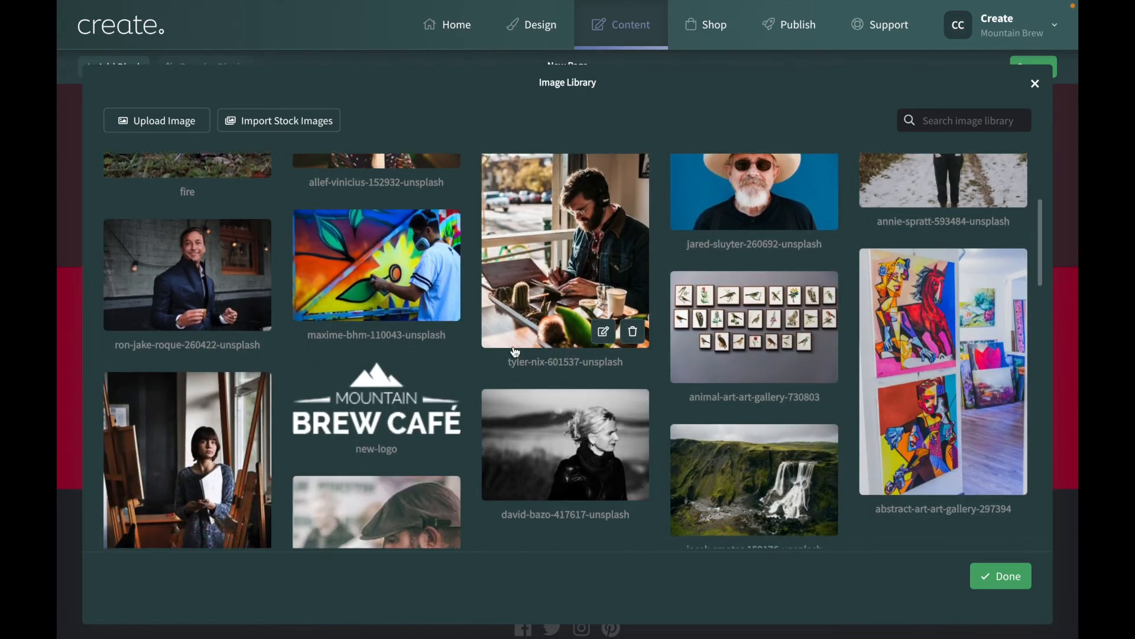
{"action": "scroll", "coordinate": [515, 351], "scroll_direction": "down", "scroll_amount": 6}
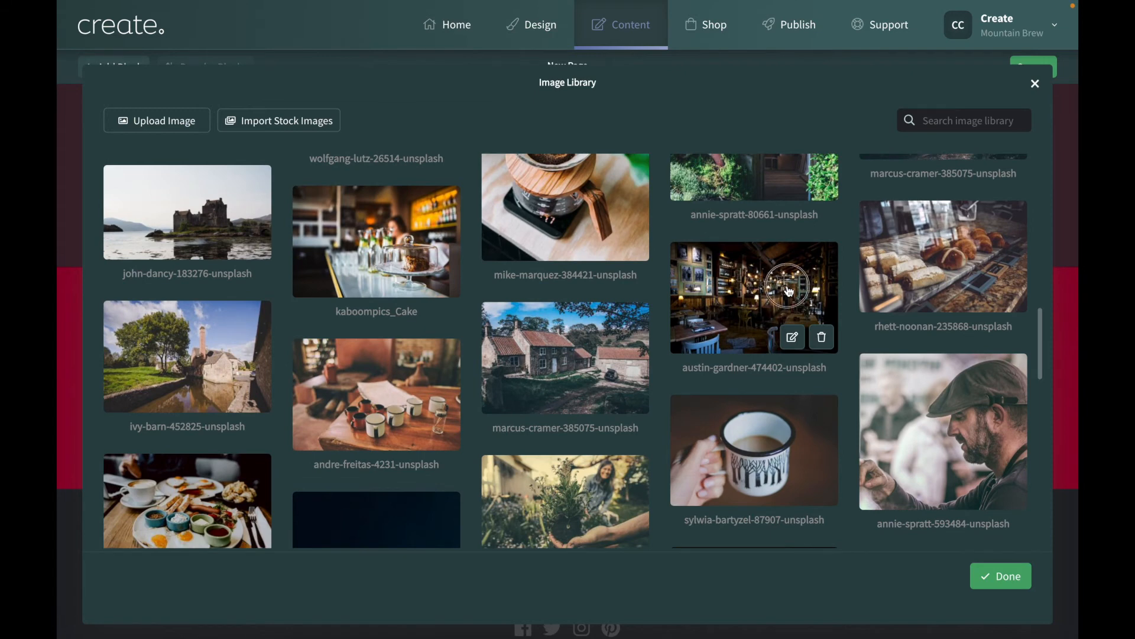
{"action": "left_click", "coordinate": [728, 336]}
{"action": "left_click", "coordinate": [1007, 578]}
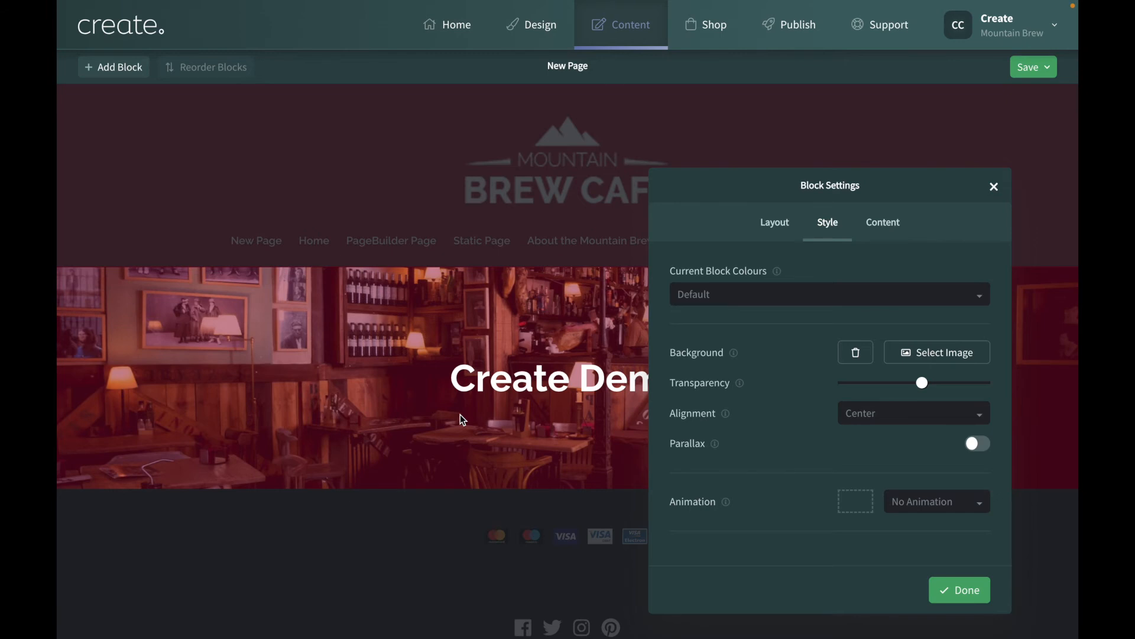
Lower the background image's transparency to a small amount, enable Parallax, and apply the headline block's settings.
{"action": "left_click", "coordinate": [923, 383]}
{"action": "left_click_drag", "start_coordinate": [925, 386], "coordinate": [862, 383]}
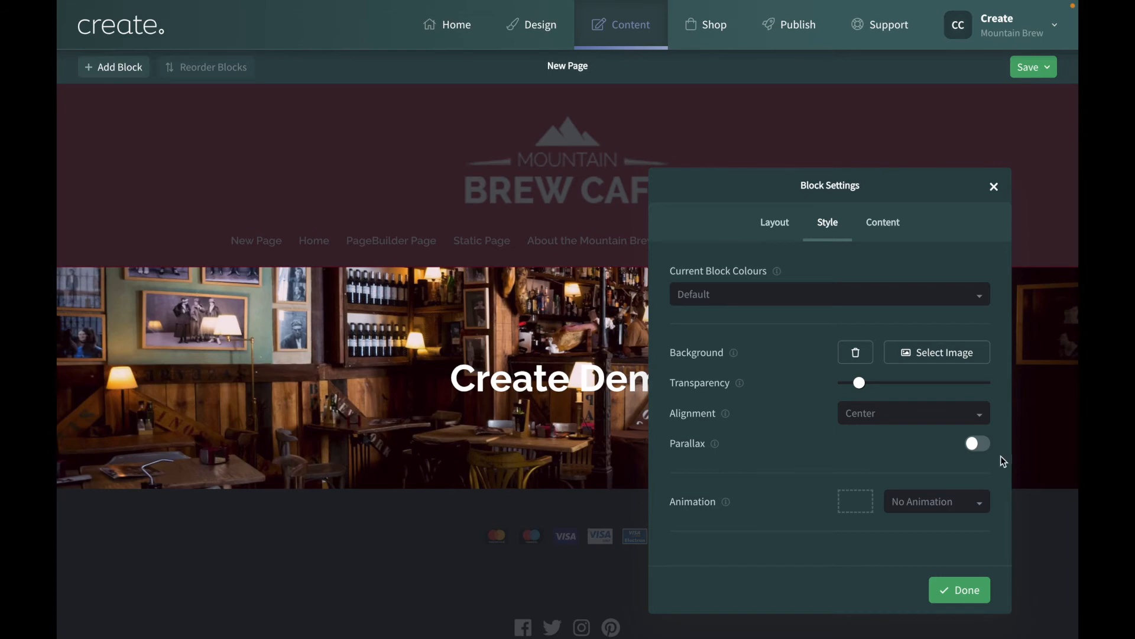
{"action": "left_click", "coordinate": [981, 445]}
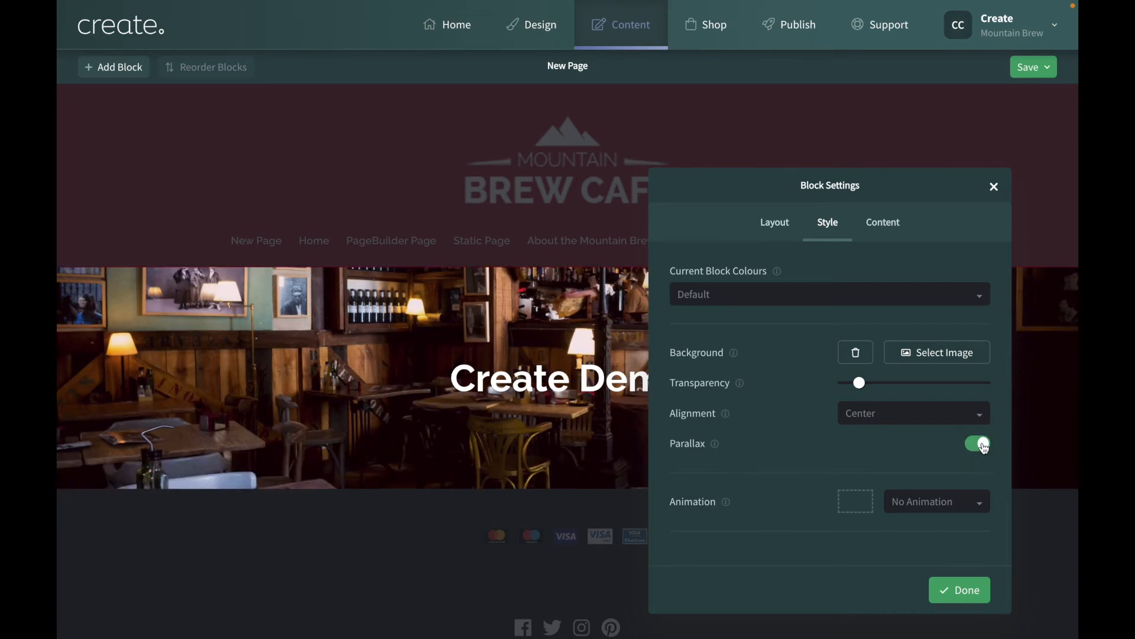
{"action": "left_click", "coordinate": [977, 587]}
Check the headline block's parallax effect on the page and save the page without leaving the editor.
{"action": "scroll", "coordinate": [856, 508], "scroll_direction": "down", "scroll_amount": 2}
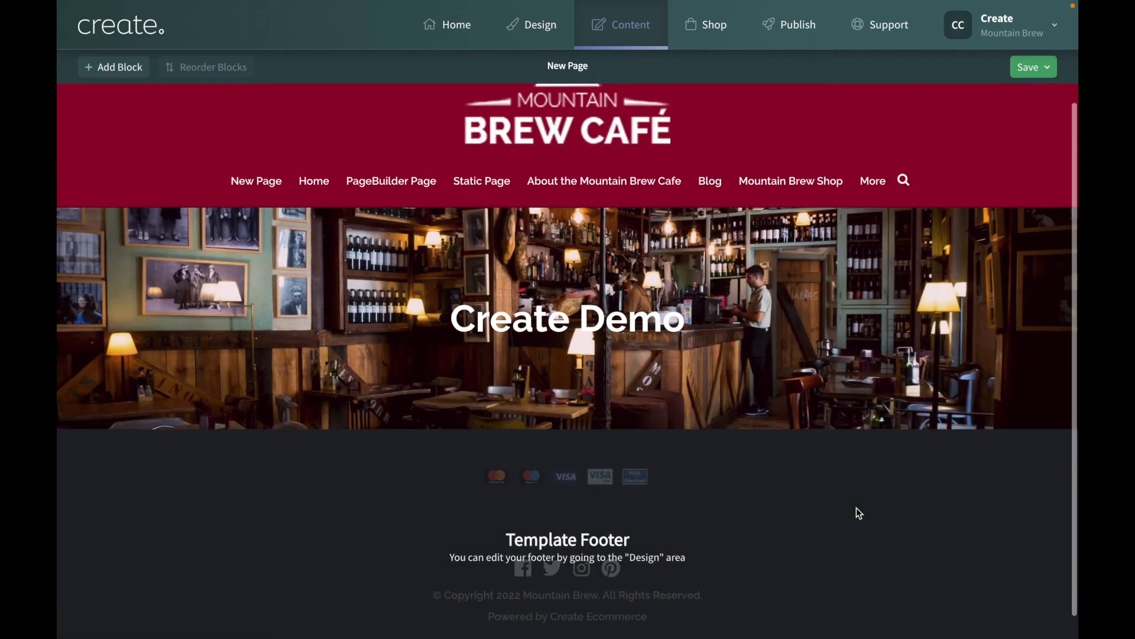
{"action": "scroll", "coordinate": [856, 507], "scroll_direction": "up", "scroll_amount": 1}
{"action": "scroll", "coordinate": [856, 507], "scroll_direction": "down", "scroll_amount": 1}
{"action": "scroll", "coordinate": [856, 507], "scroll_direction": "up", "scroll_amount": 1}
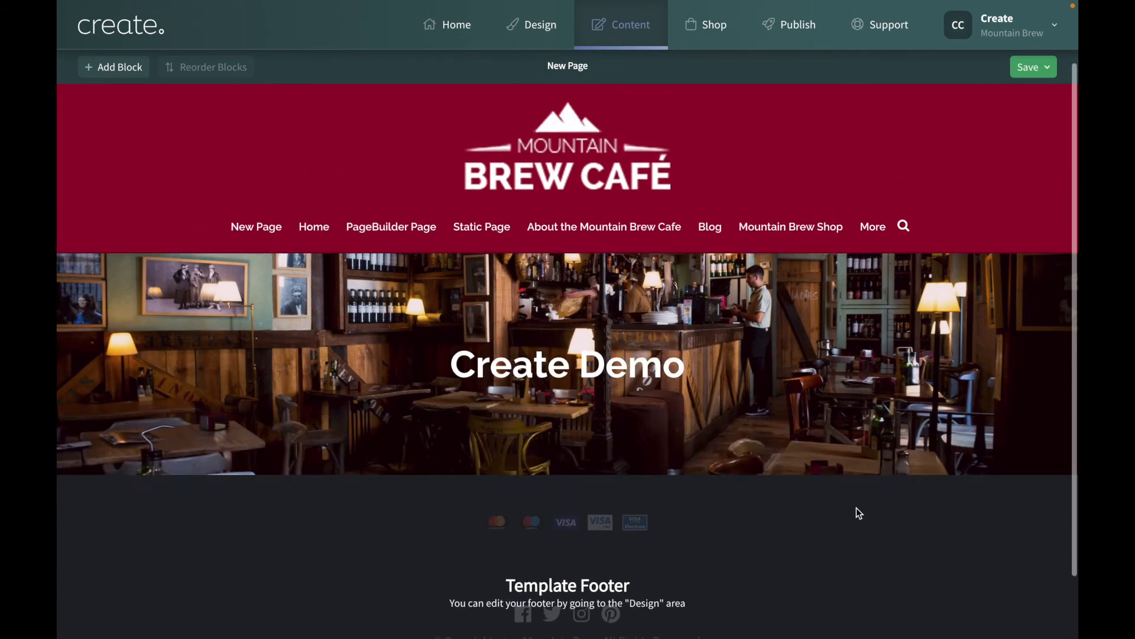
{"action": "scroll", "coordinate": [856, 507], "scroll_direction": "down", "scroll_amount": 1}
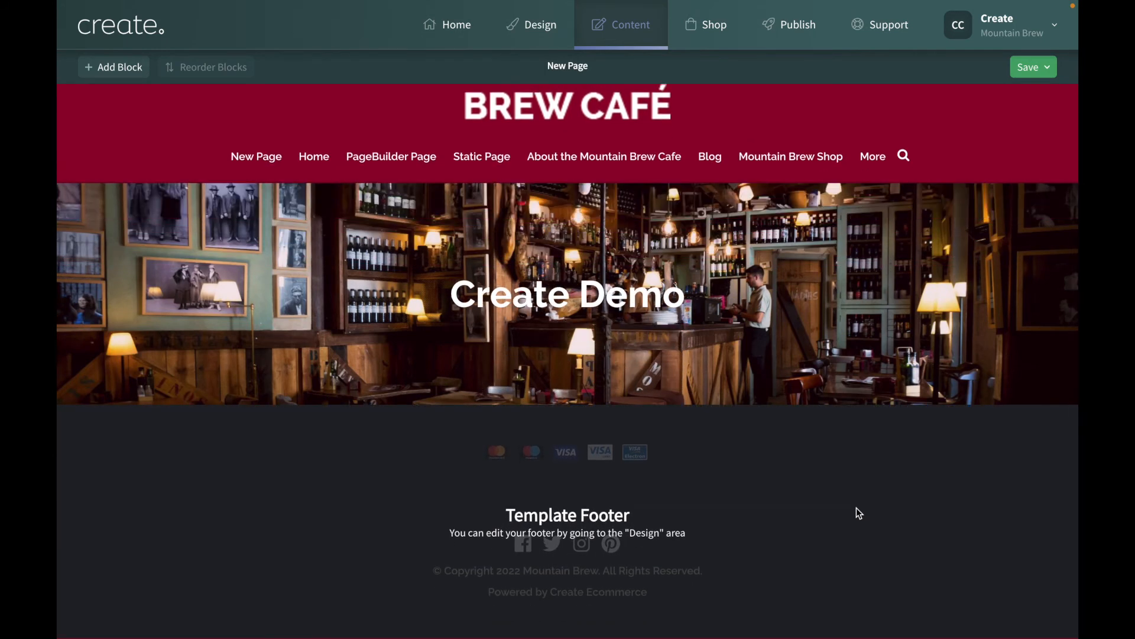
{"action": "left_click", "coordinate": [1033, 67]}
{"action": "left_click", "coordinate": [1020, 122]}
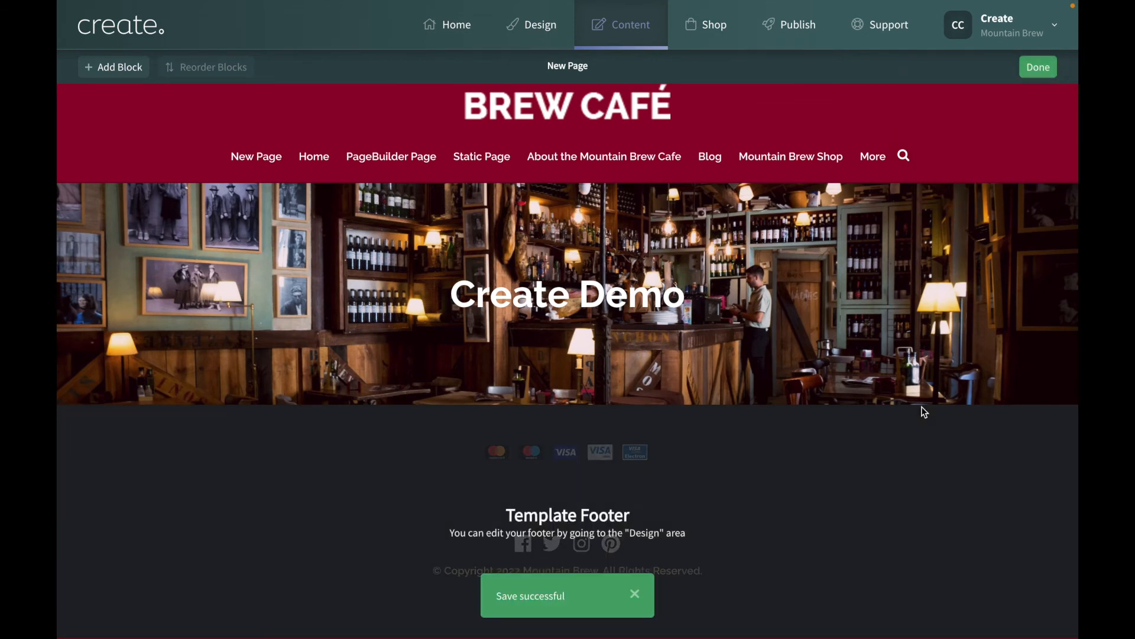
Filter the available blocks by Image and Text instead of Heading, and add the block with heading and text beside an image on its right.
{"action": "scroll", "coordinate": [922, 406], "scroll_direction": "up", "scroll_amount": 1}
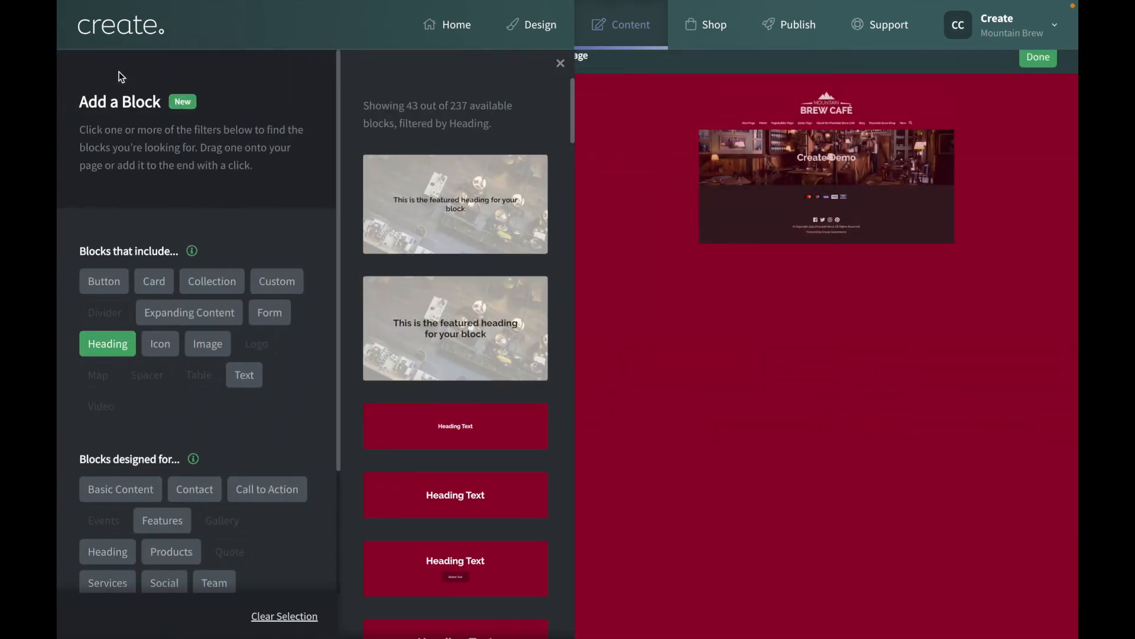
{"action": "left_click", "coordinate": [110, 346]}
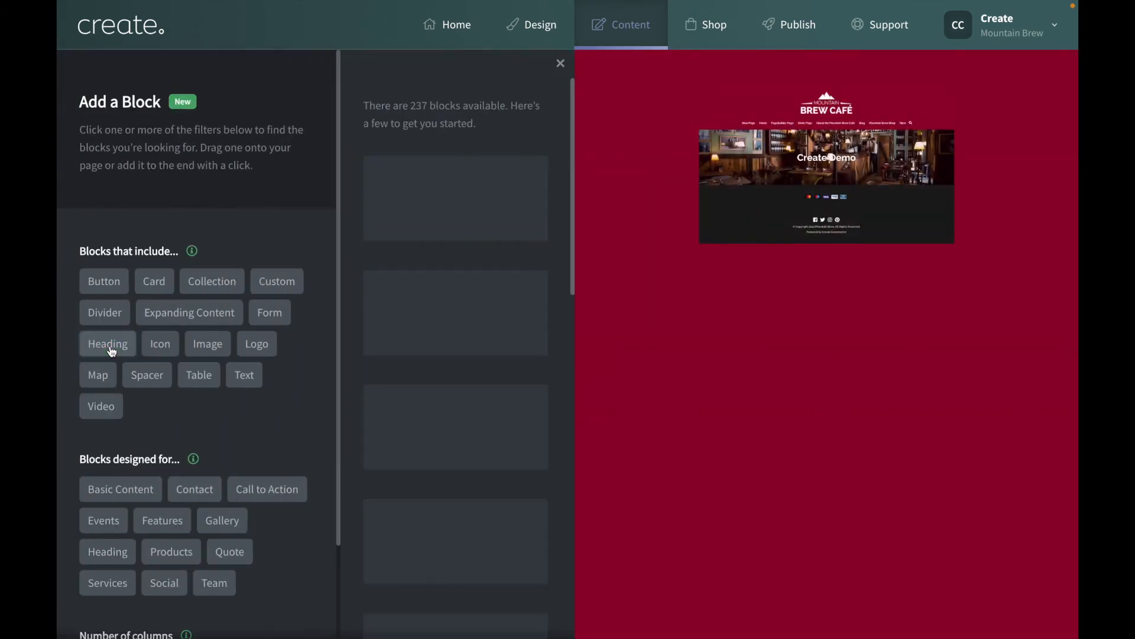
{"action": "left_click", "coordinate": [208, 347]}
{"action": "left_click", "coordinate": [244, 377]}
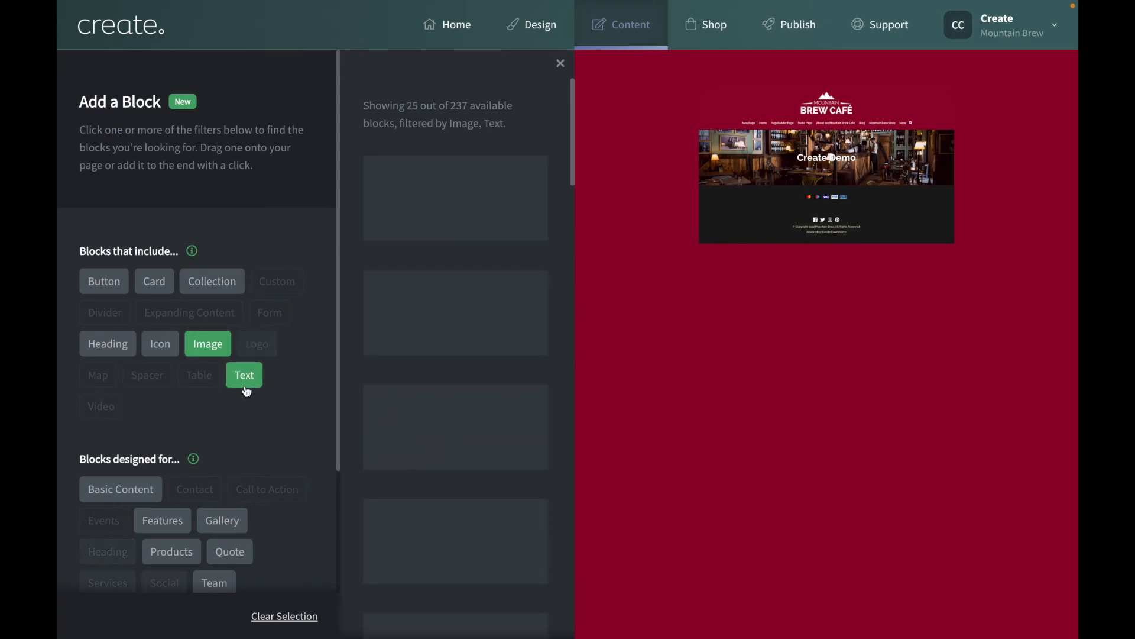
{"action": "scroll", "coordinate": [458, 494], "scroll_direction": "down", "scroll_amount": 3}
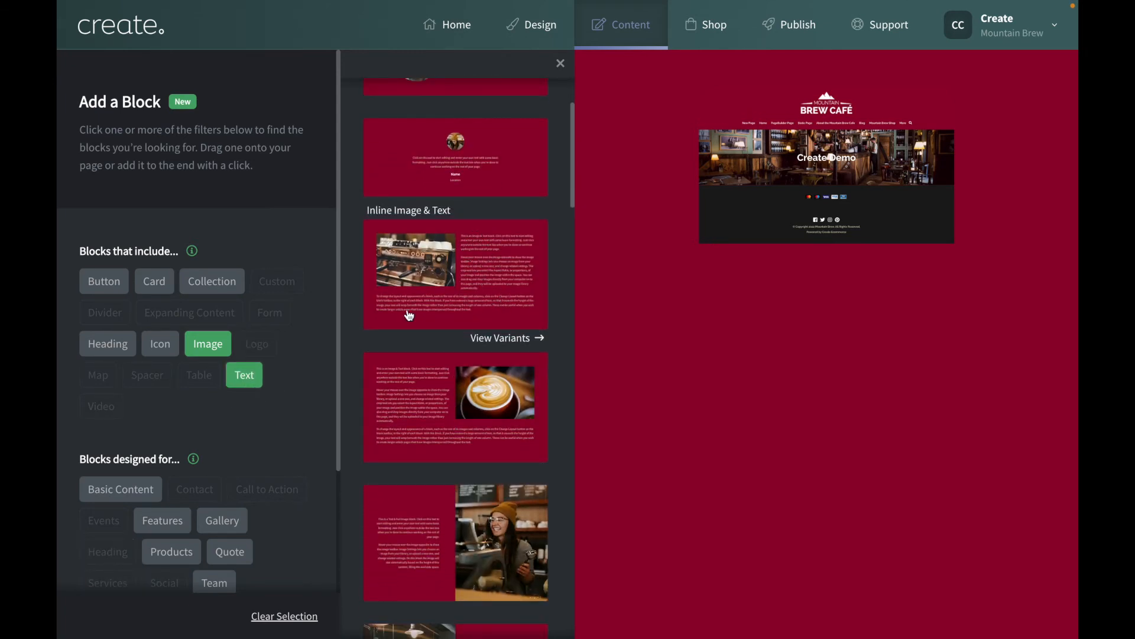
{"action": "scroll", "coordinate": [482, 358], "scroll_direction": "down", "scroll_amount": 5}
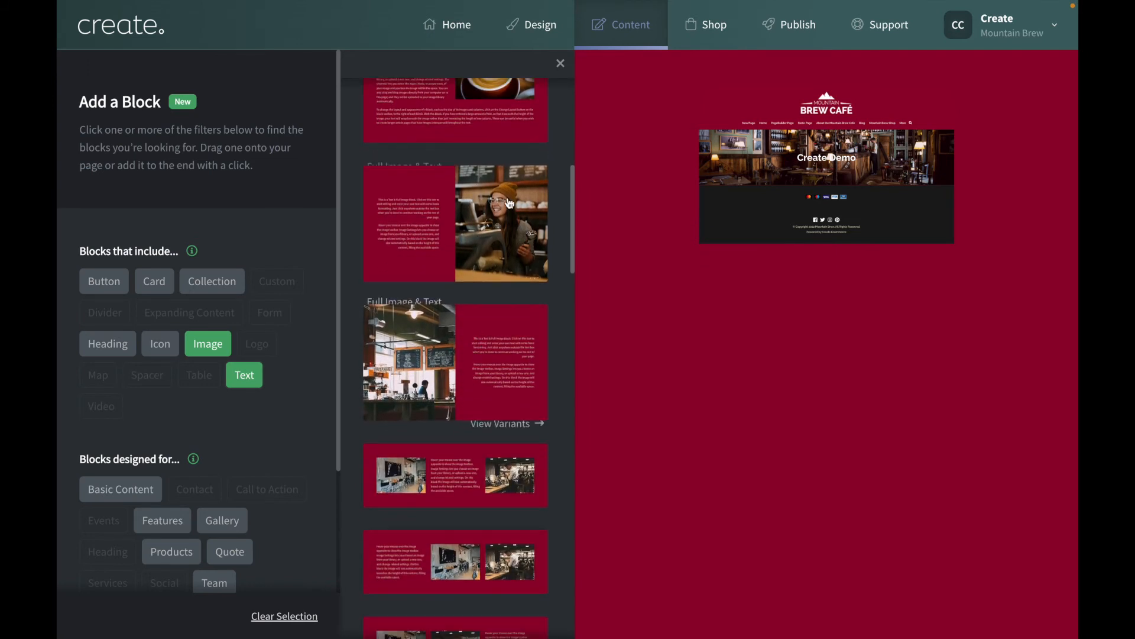
{"action": "scroll", "coordinate": [501, 279], "scroll_direction": "down", "scroll_amount": 8}
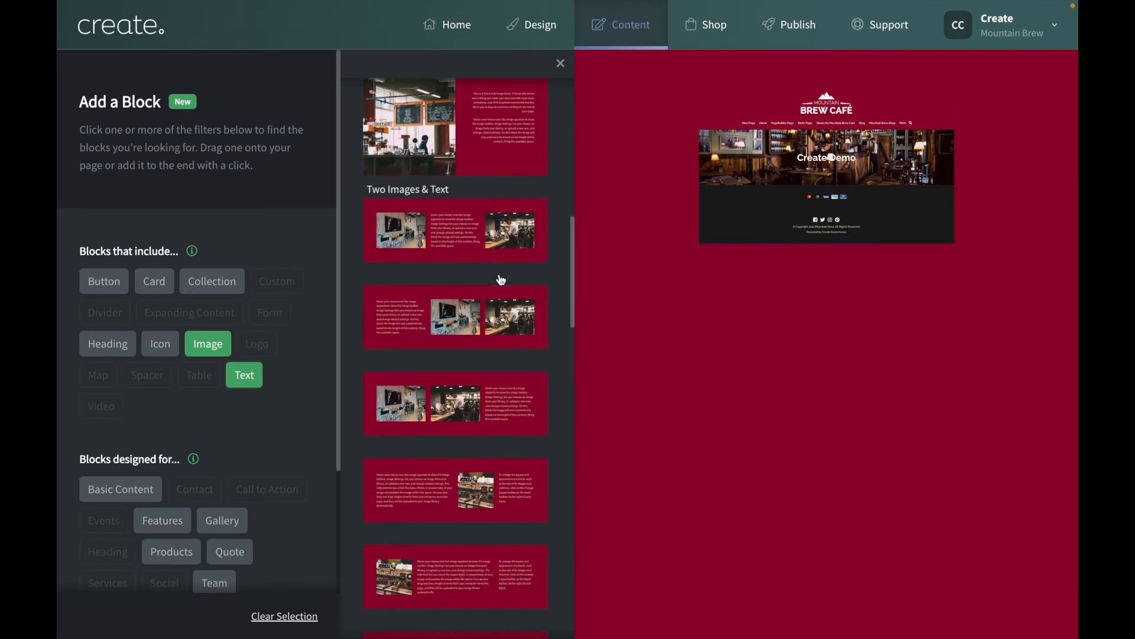
{"action": "scroll", "coordinate": [501, 279], "scroll_direction": "down", "scroll_amount": 7}
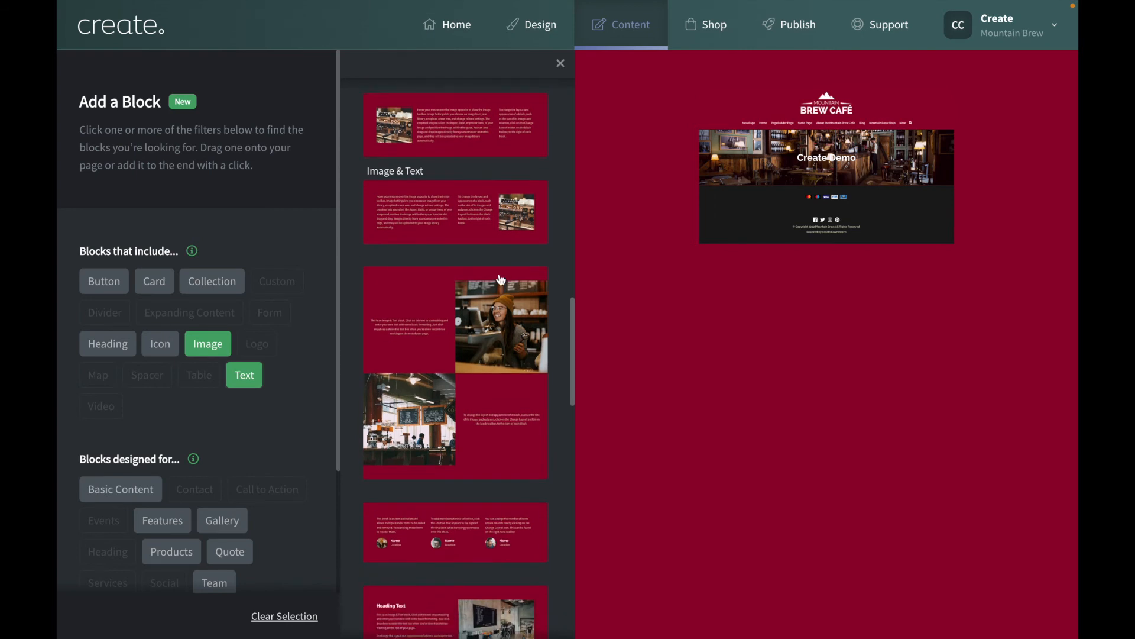
{"action": "scroll", "coordinate": [501, 280], "scroll_direction": "down", "scroll_amount": 1}
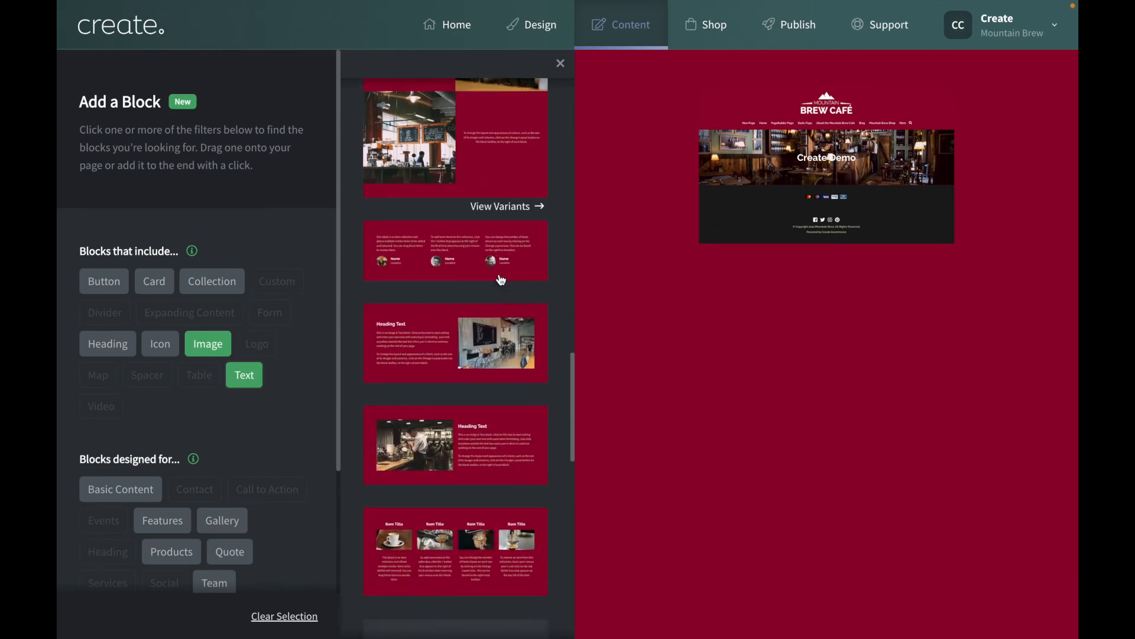
{"action": "left_click", "coordinate": [442, 340]}
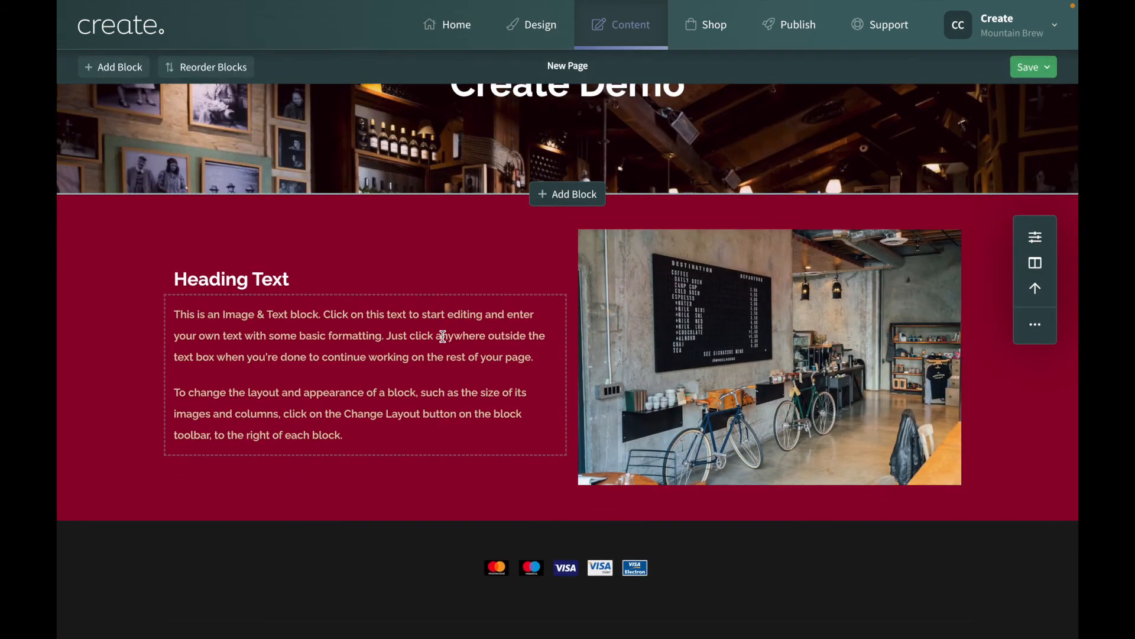
Replace the image-and-text block's photo with ABlackMugWhiteLogo from the image library and apply the image settings.
{"action": "mouse_move", "coordinate": [895, 285]}
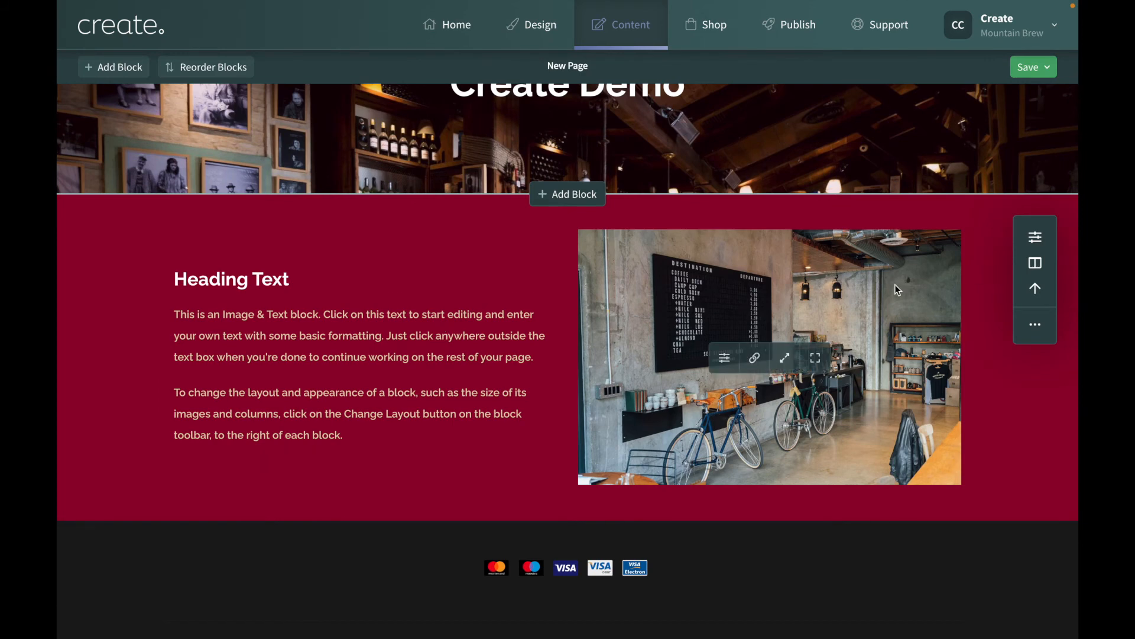
{"action": "left_click", "coordinate": [725, 355]}
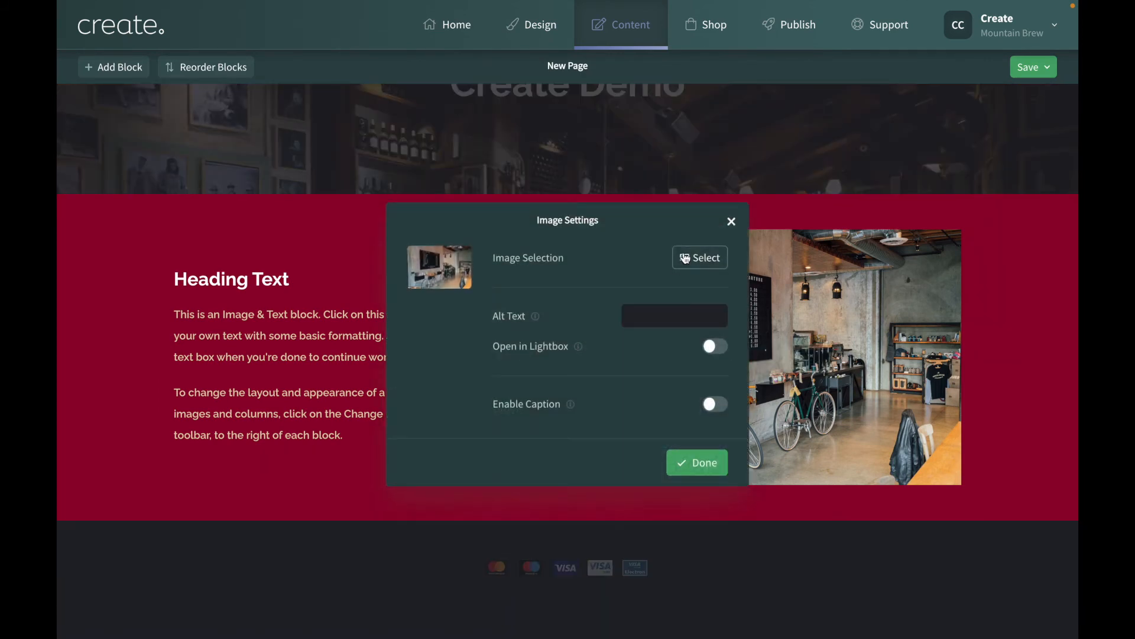
{"action": "left_click", "coordinate": [698, 258]}
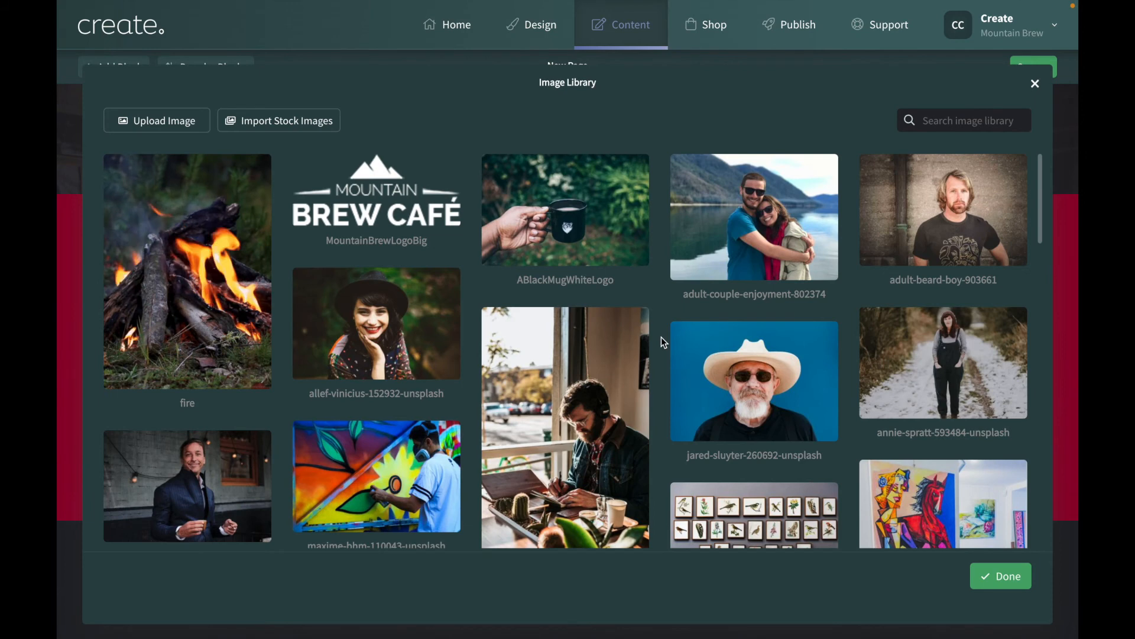
{"action": "scroll", "coordinate": [661, 337], "scroll_direction": "down", "scroll_amount": 2}
{"action": "scroll", "coordinate": [661, 337], "scroll_direction": "up", "scroll_amount": 2}
{"action": "left_click", "coordinate": [594, 200]}
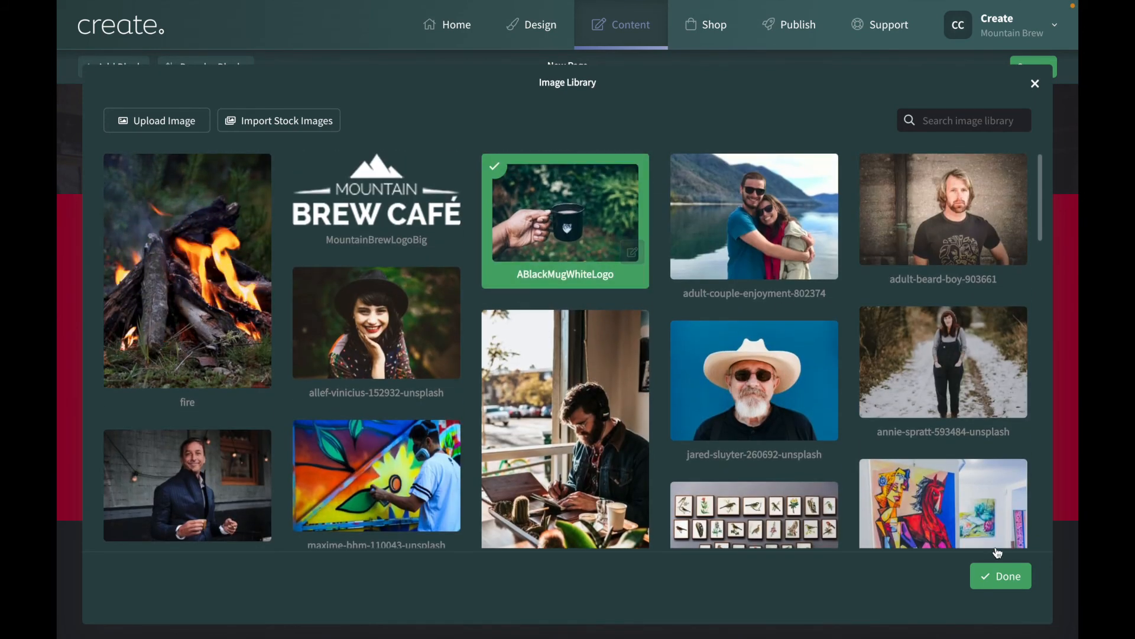
{"action": "left_click", "coordinate": [999, 577]}
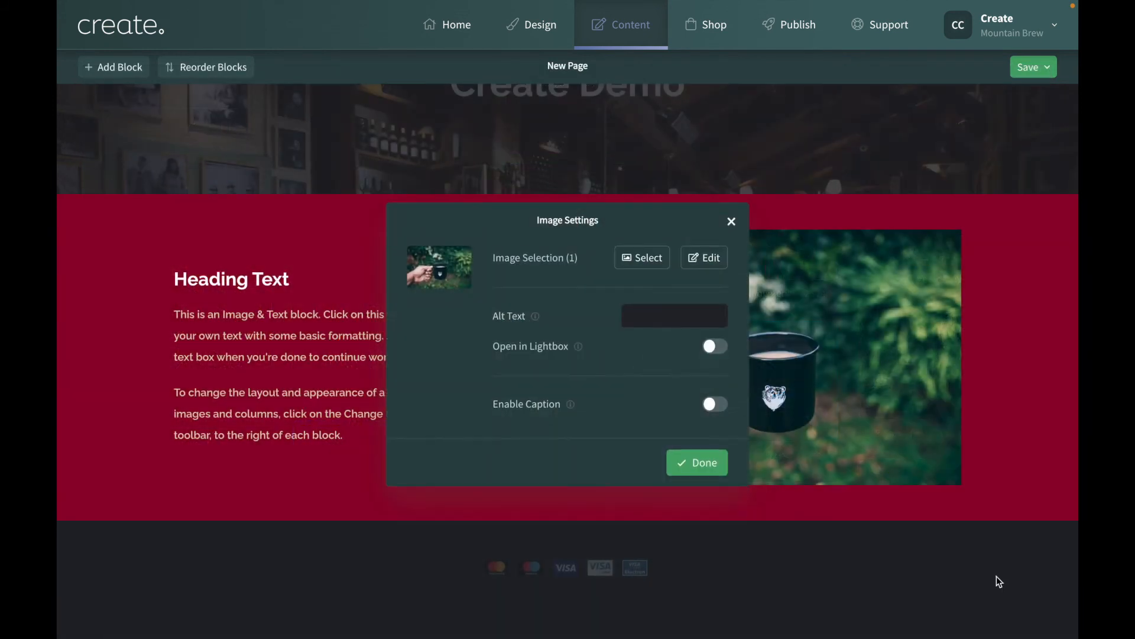
{"action": "left_click", "coordinate": [692, 464]}
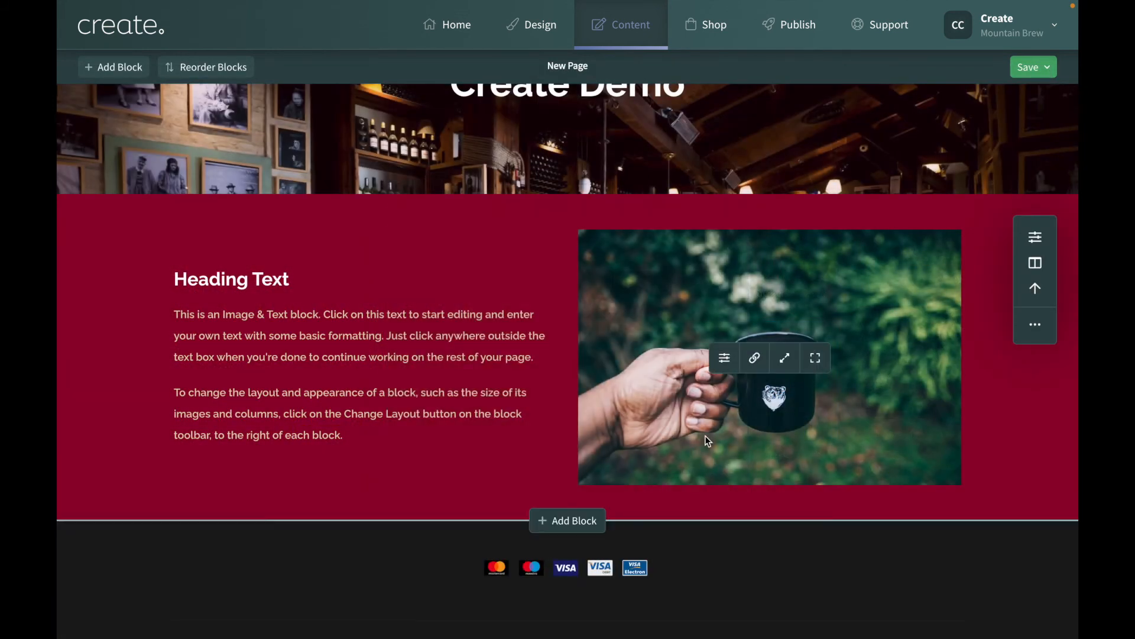
Set the aspect ratio of the mug image to Square.
{"action": "left_click", "coordinate": [814, 360]}
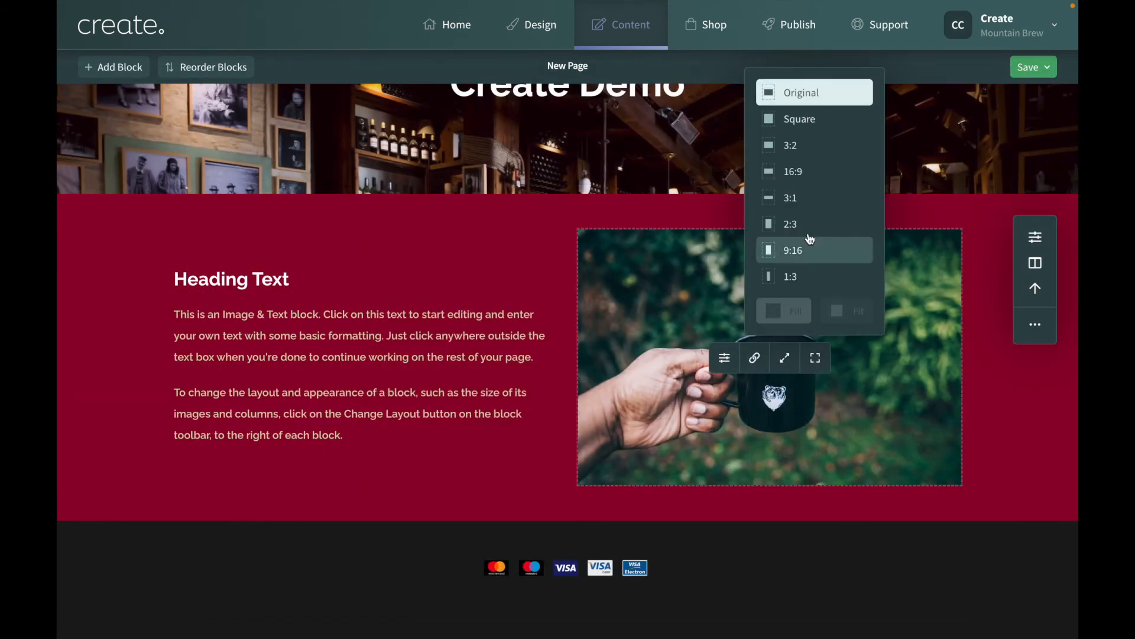
{"action": "left_click", "coordinate": [794, 121]}
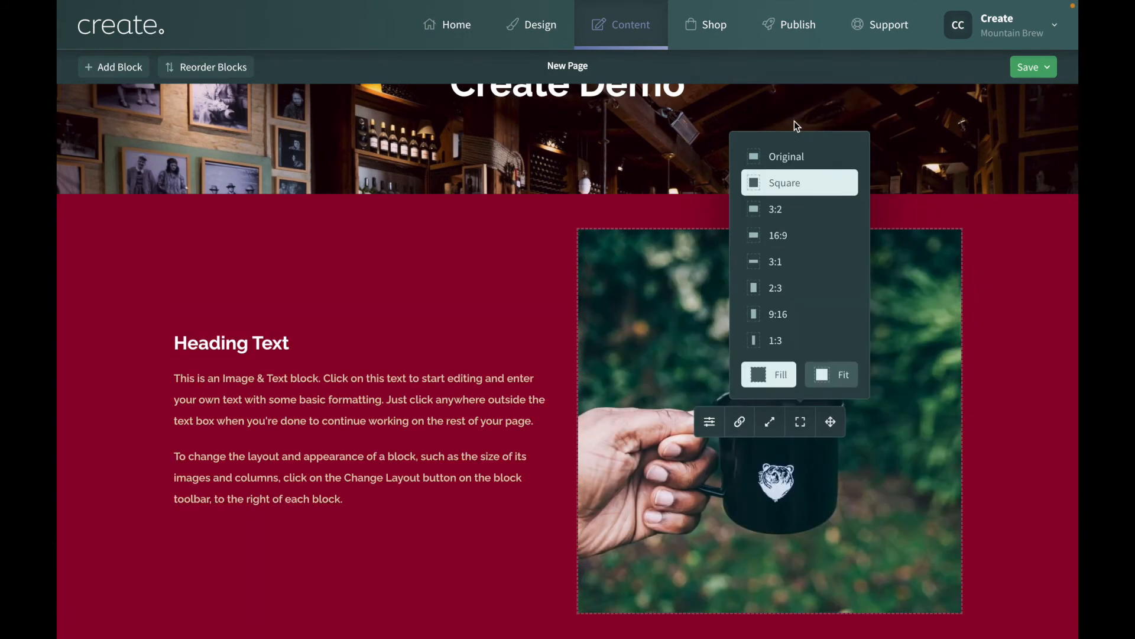
{"action": "left_click", "coordinate": [466, 285]}
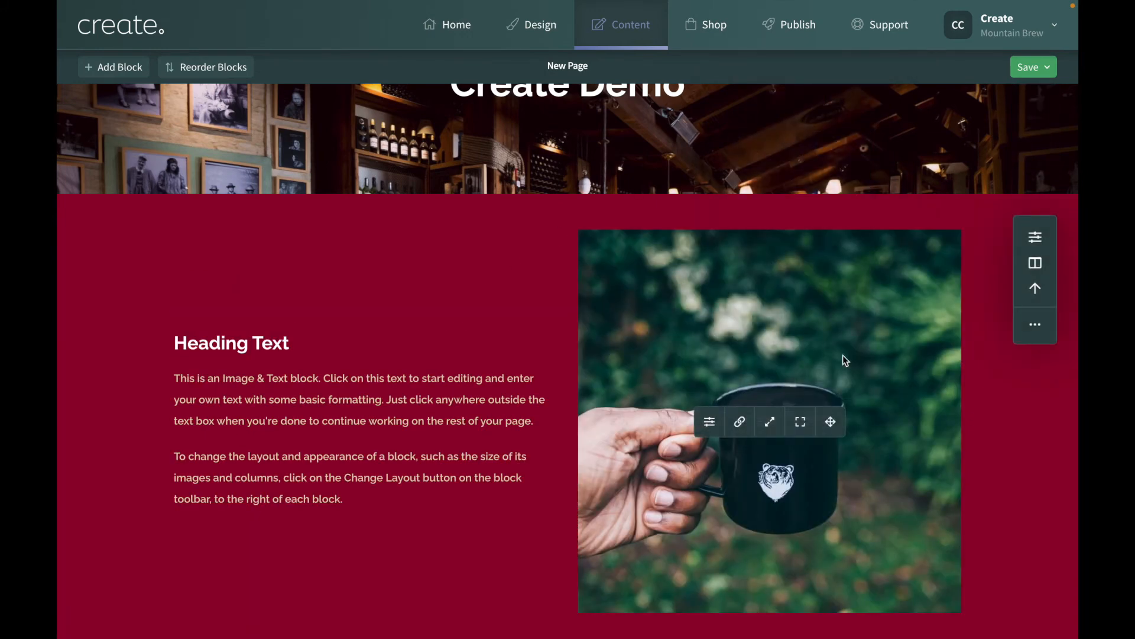
Change the image-and-text block's layout to the widest text column with the narrowest image column beside it.
{"action": "left_click", "coordinate": [1044, 267]}
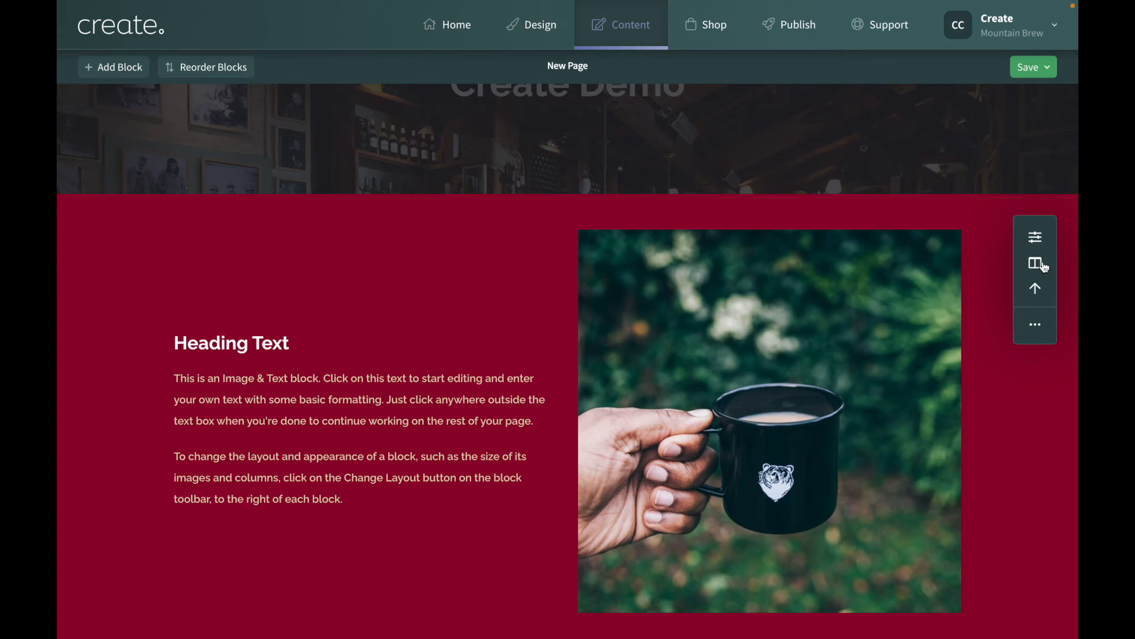
{"action": "left_click", "coordinate": [1044, 266]}
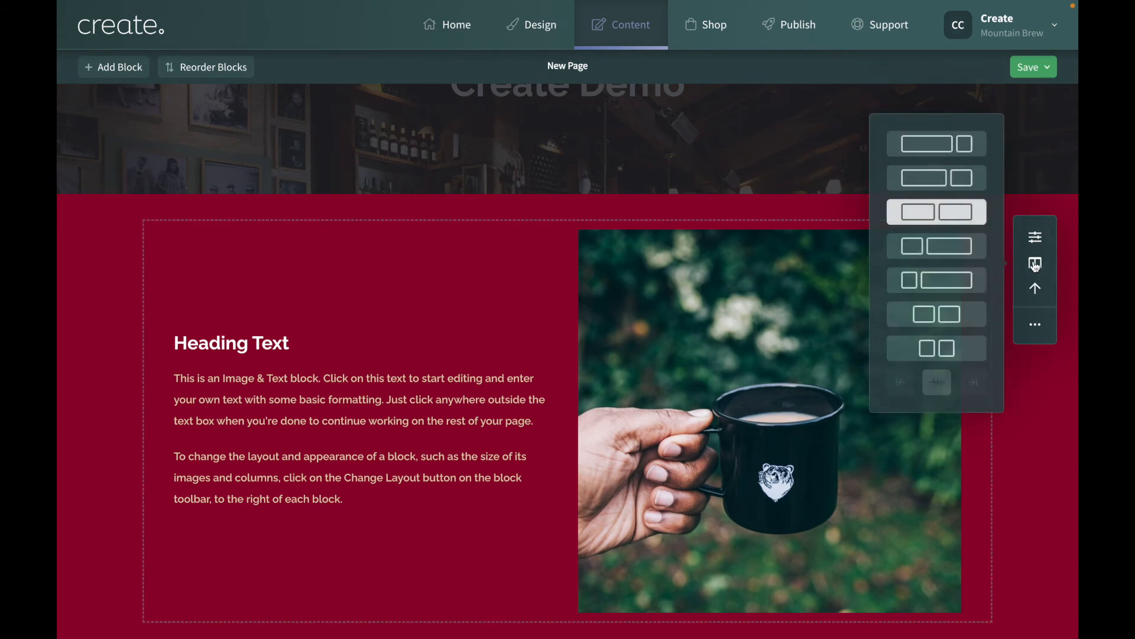
{"action": "left_click", "coordinate": [971, 181]}
{"action": "left_click", "coordinate": [964, 147]}
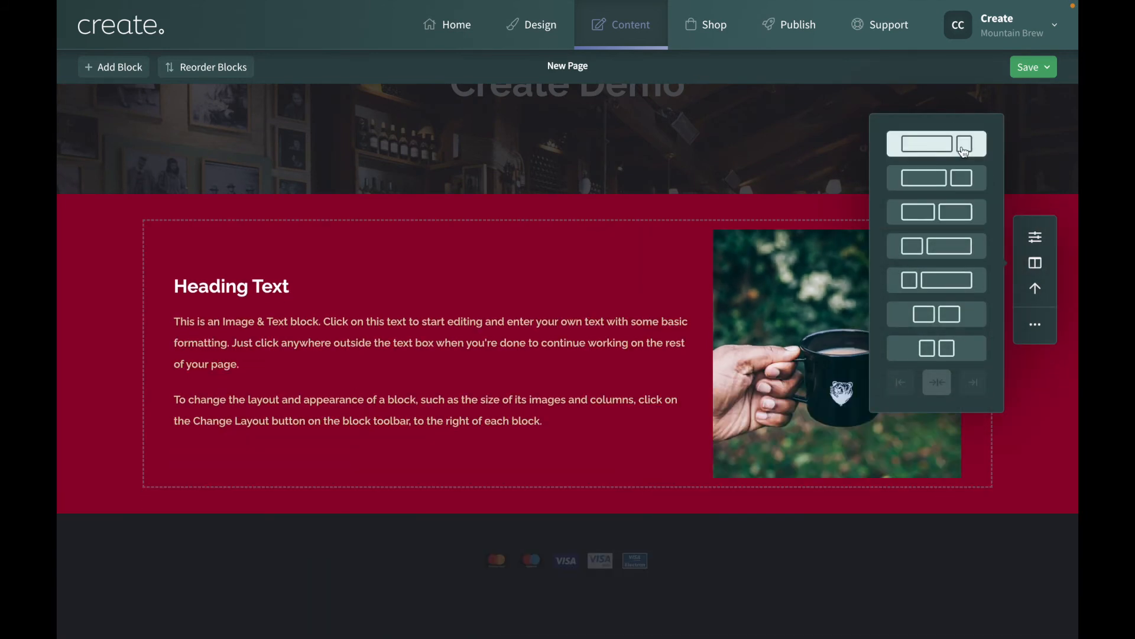
{"action": "left_click", "coordinate": [598, 279]}
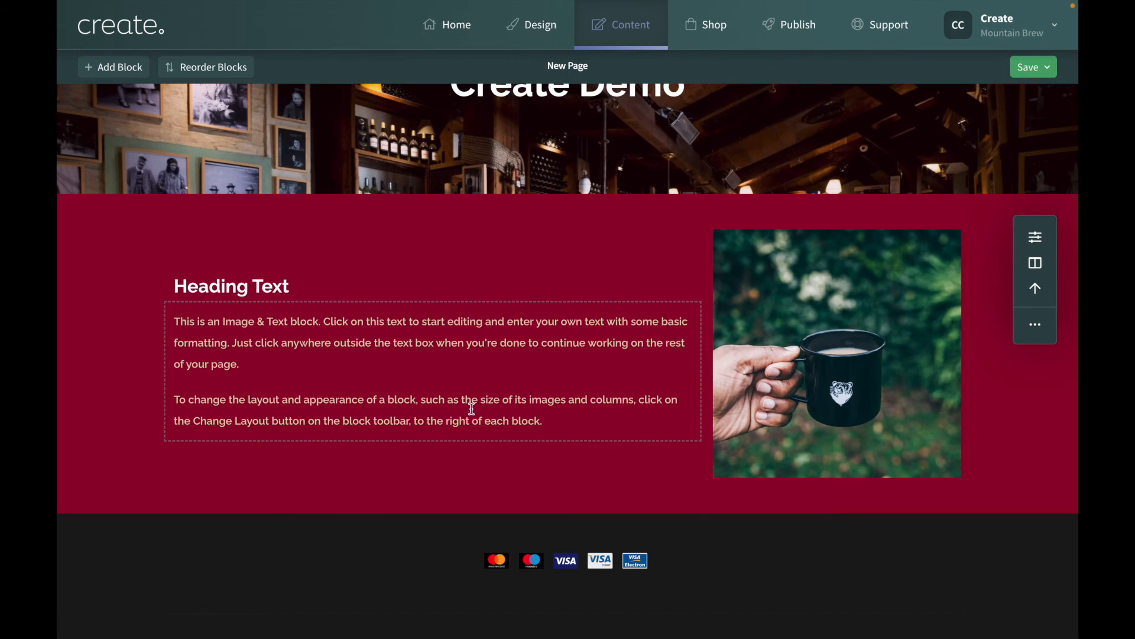
Start adding a block below the image-and-text block and filter the available blocks to 3 columns.
{"action": "mouse_move", "coordinate": [852, 335]}
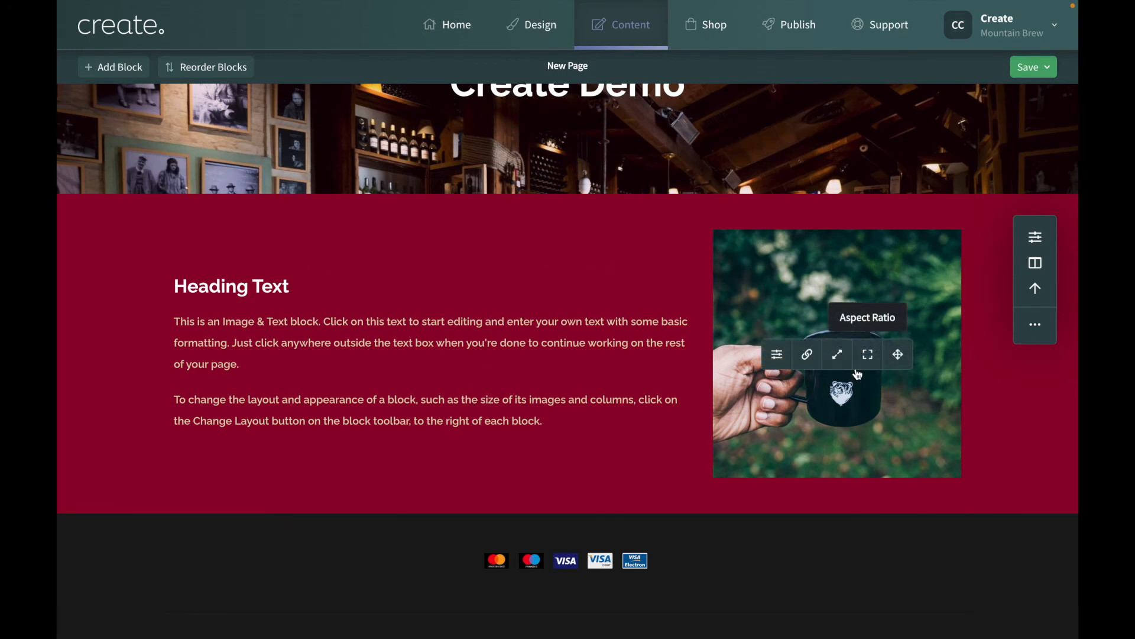
{"action": "scroll", "coordinate": [606, 524], "scroll_direction": "down", "scroll_amount": 1}
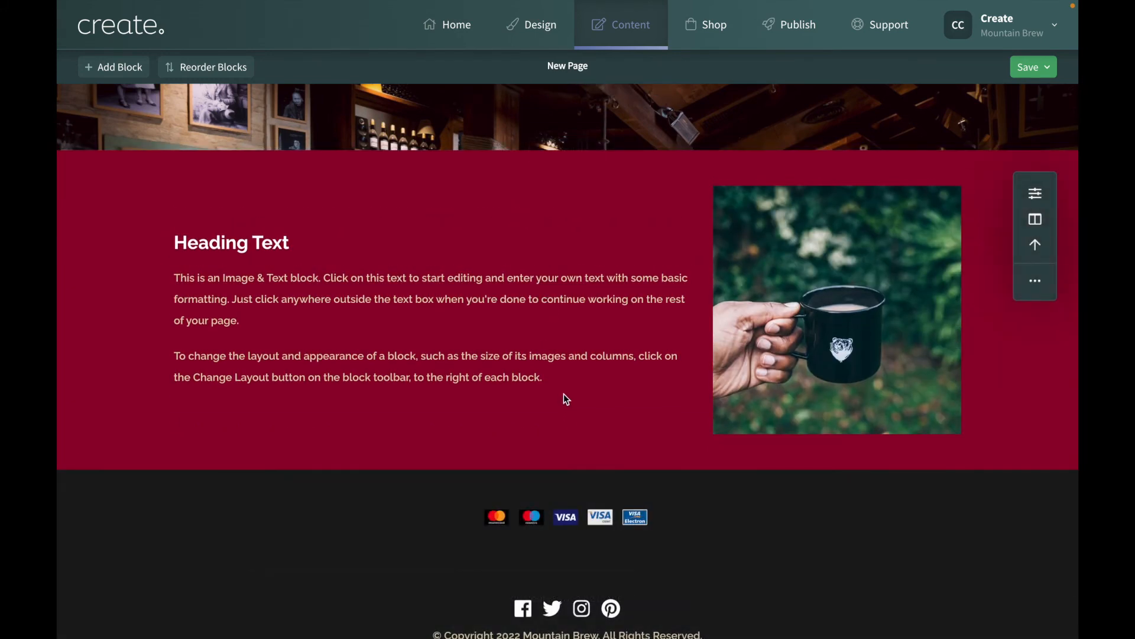
{"action": "scroll", "coordinate": [563, 392], "scroll_direction": "up", "scroll_amount": 2}
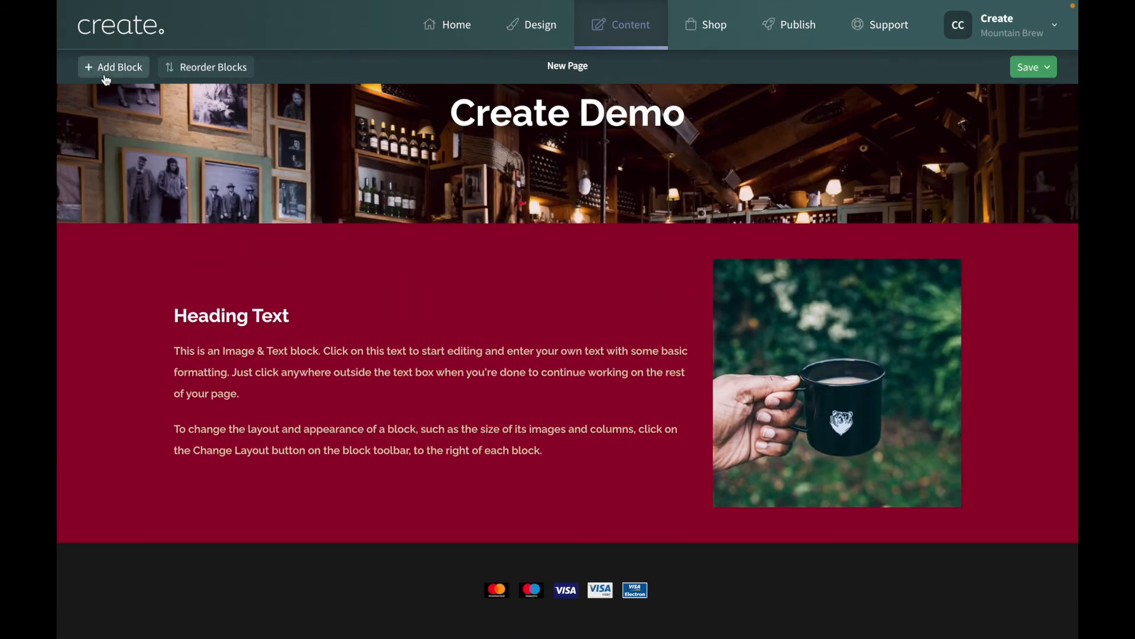
{"action": "mouse_move", "coordinate": [622, 513]}
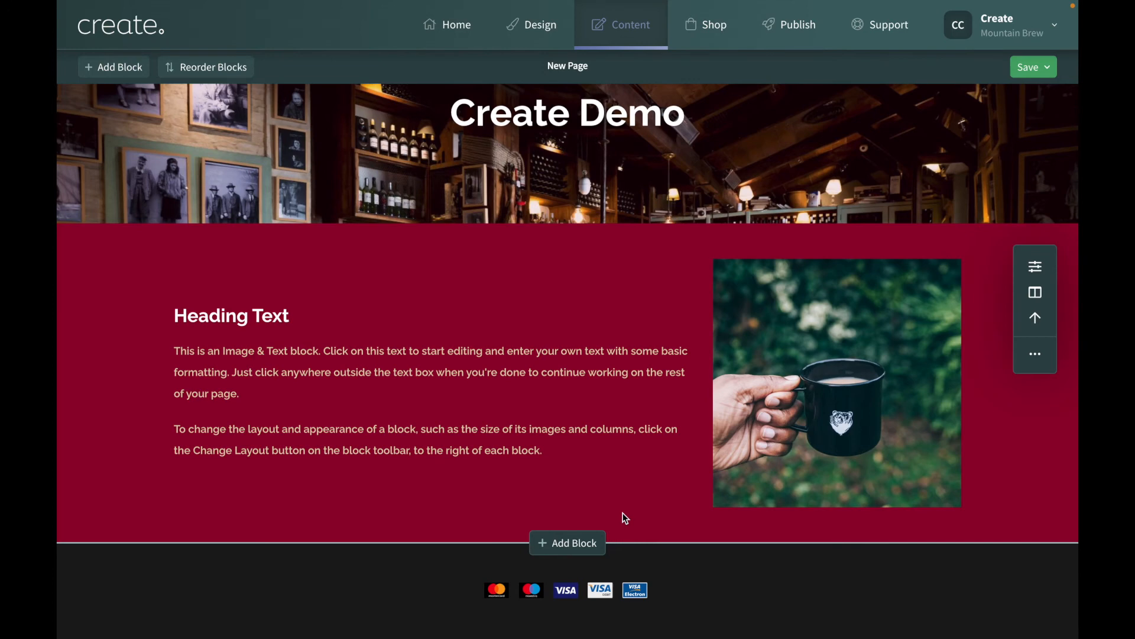
{"action": "left_click", "coordinate": [571, 543]}
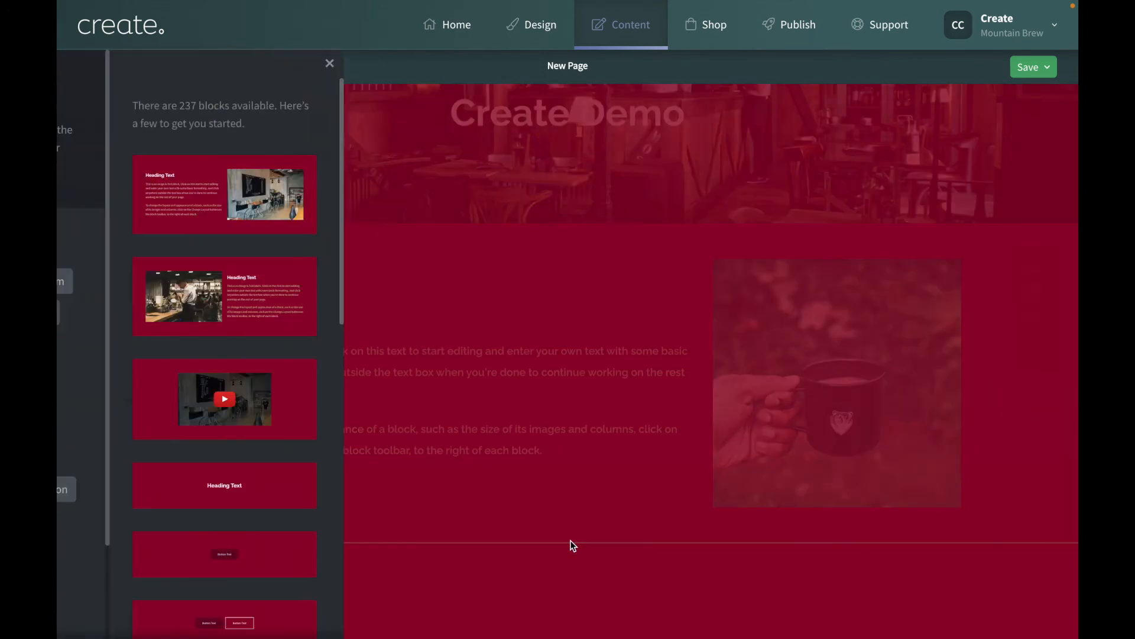
{"action": "scroll", "coordinate": [467, 426], "scroll_direction": "down", "scroll_amount": 1}
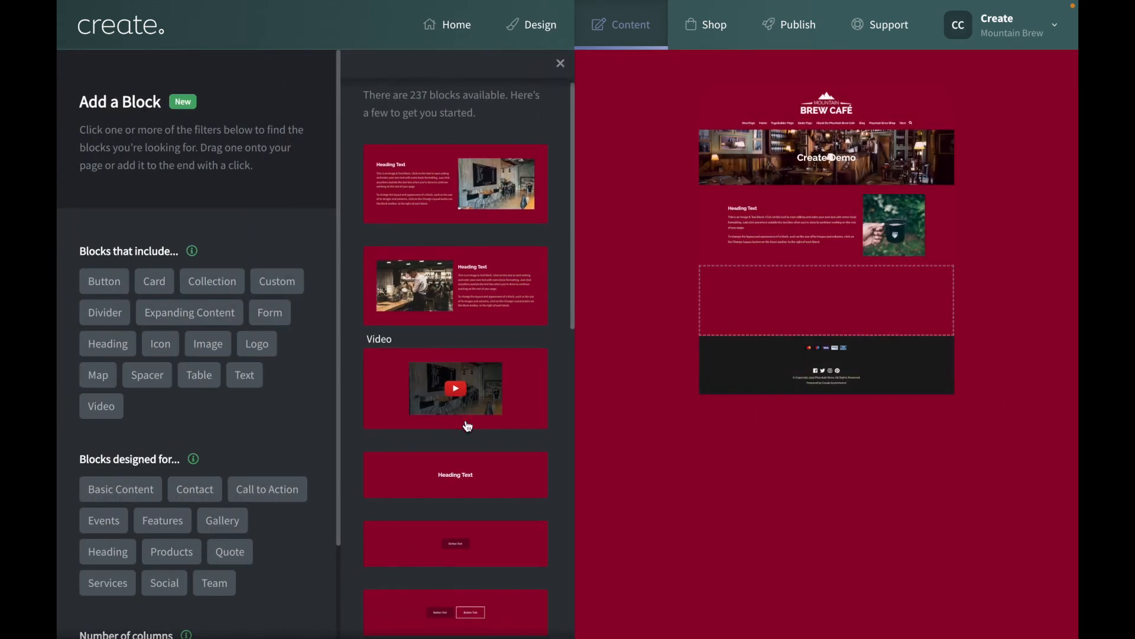
{"action": "scroll", "coordinate": [218, 518], "scroll_direction": "down", "scroll_amount": 3}
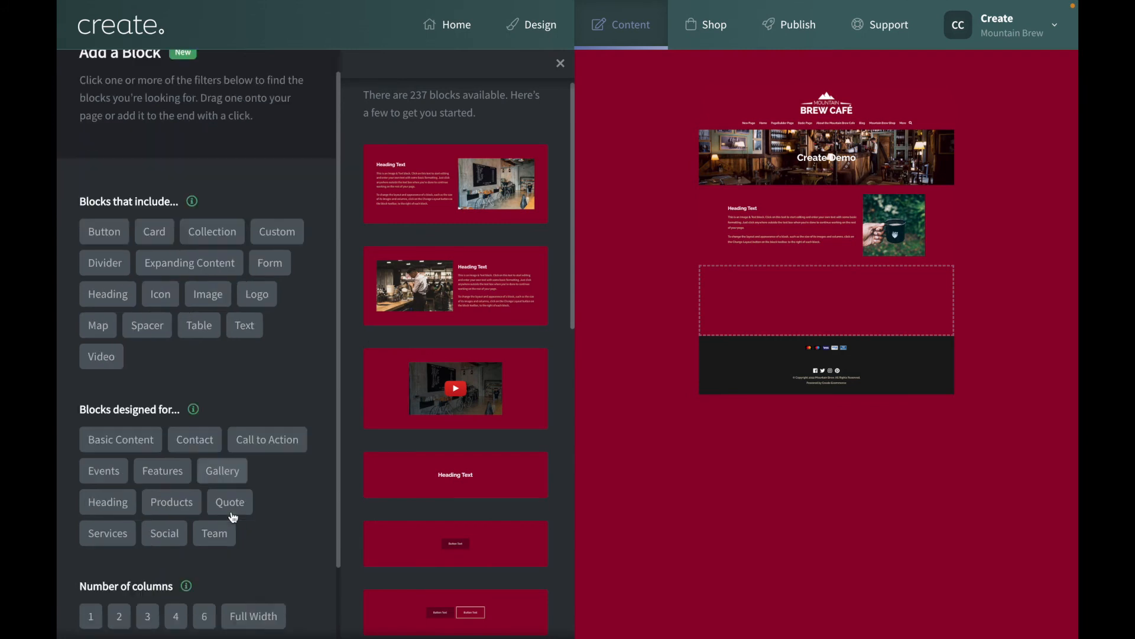
{"action": "left_click", "coordinate": [148, 554]}
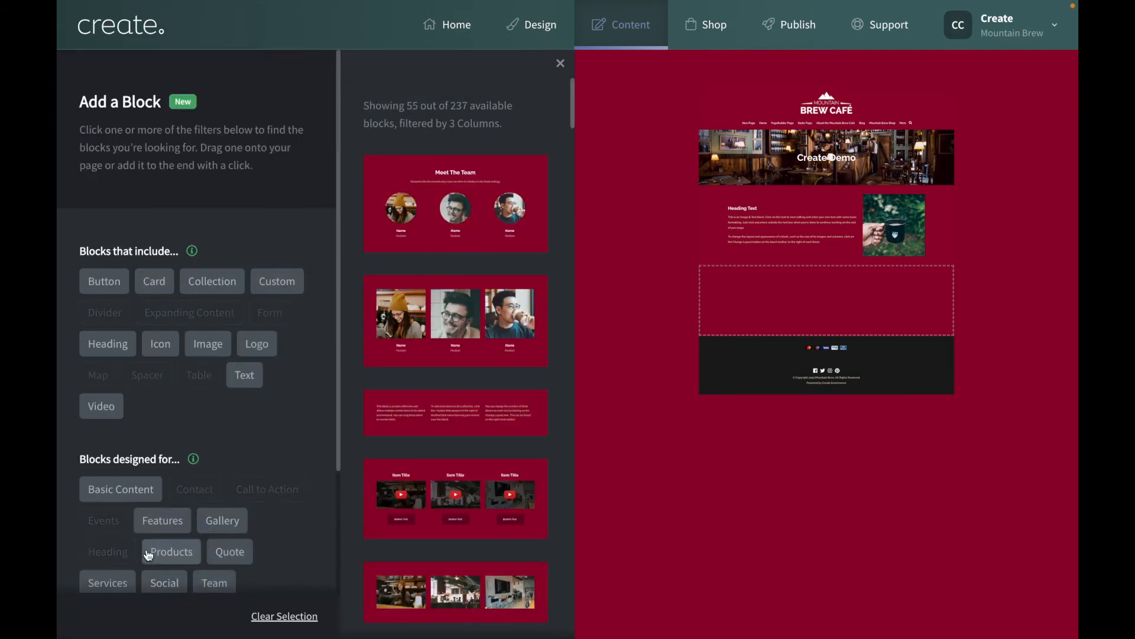
{"action": "scroll", "coordinate": [473, 370], "scroll_direction": "down", "scroll_amount": 3}
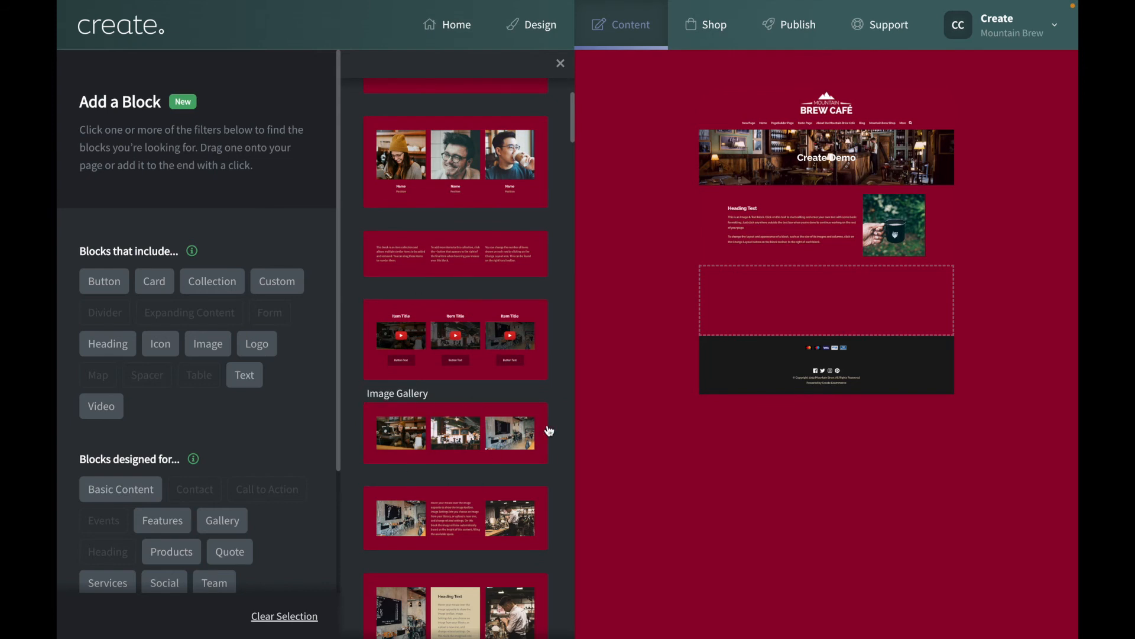
Narrow the three-column blocks to those including Image and Text, and add the Image, Heading, Text & Button block.
{"action": "left_click", "coordinate": [209, 344]}
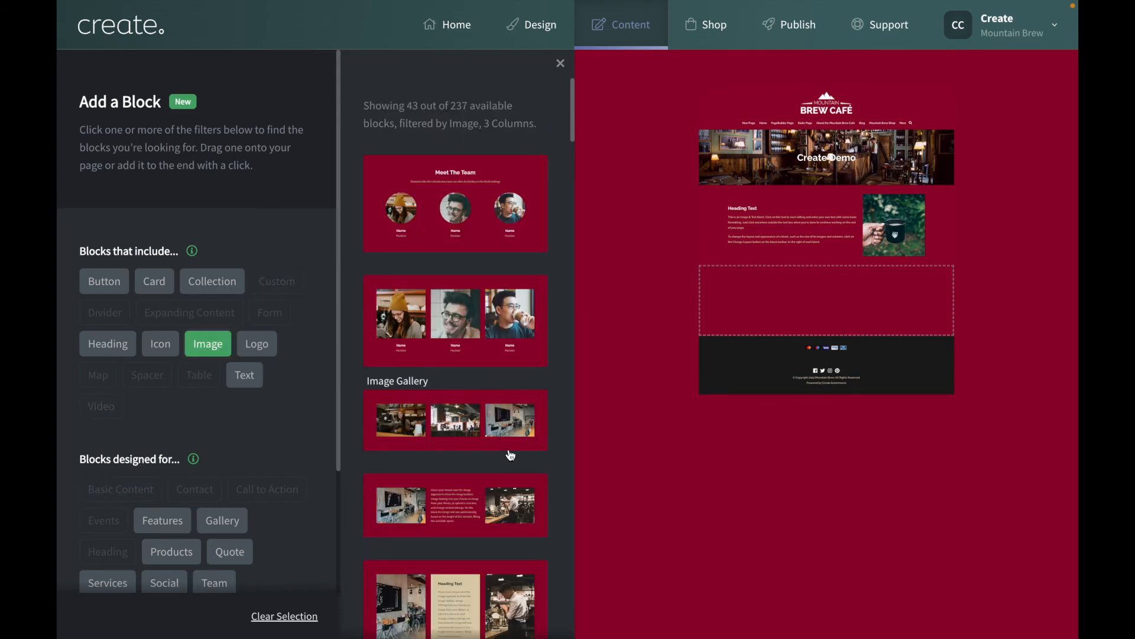
{"action": "scroll", "coordinate": [494, 469], "scroll_direction": "down", "scroll_amount": 10}
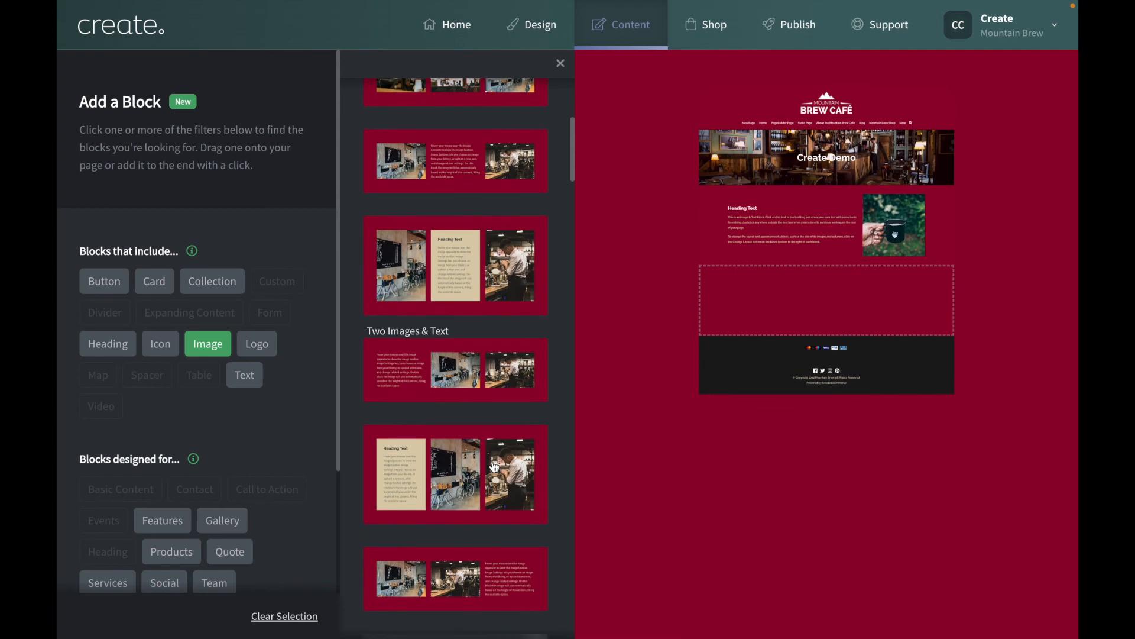
{"action": "left_click", "coordinate": [246, 374]}
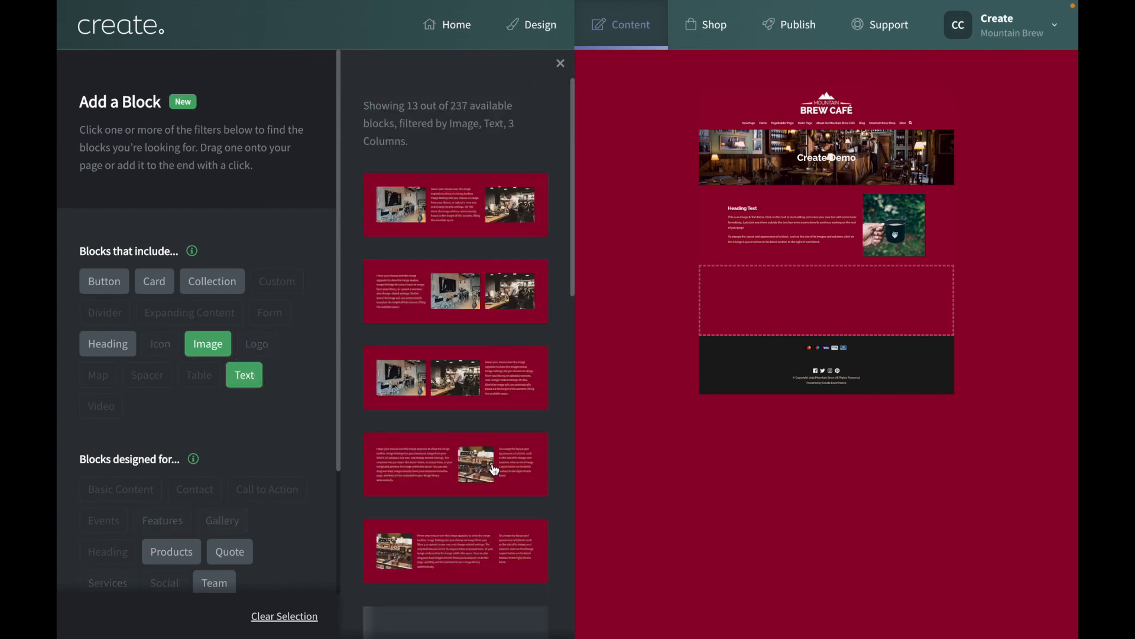
{"action": "scroll", "coordinate": [494, 469], "scroll_direction": "down", "scroll_amount": 8}
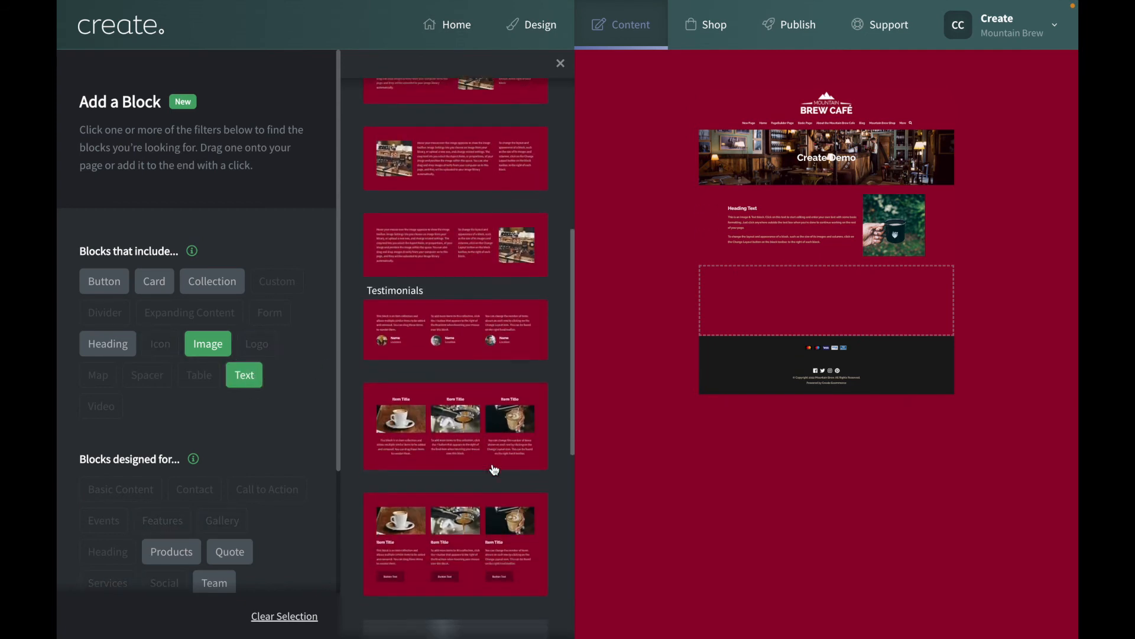
{"action": "left_click", "coordinate": [446, 499]}
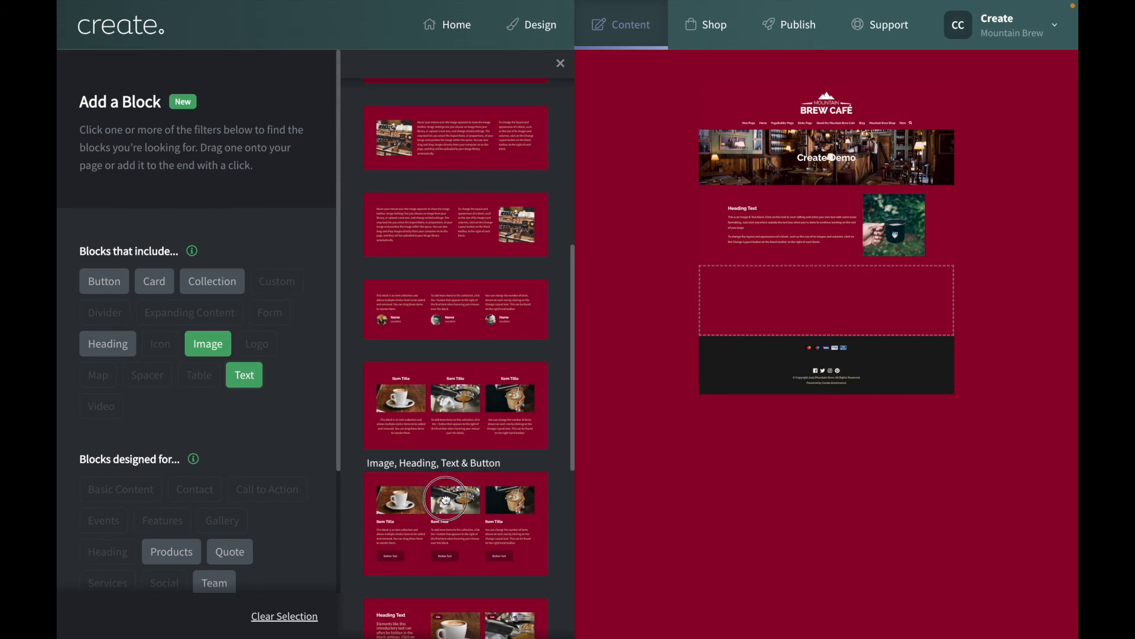
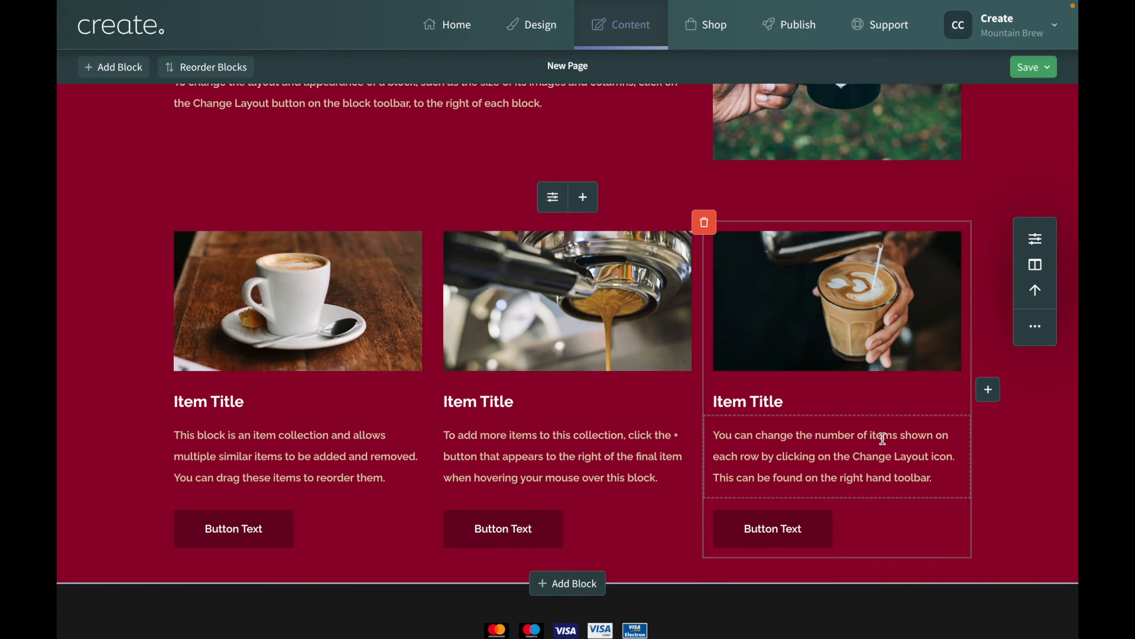
In the new collection block's content settings, hide the item button and show the block heading and block introduction.
{"action": "left_click", "coordinate": [1036, 240]}
{"action": "left_click", "coordinate": [613, 263]}
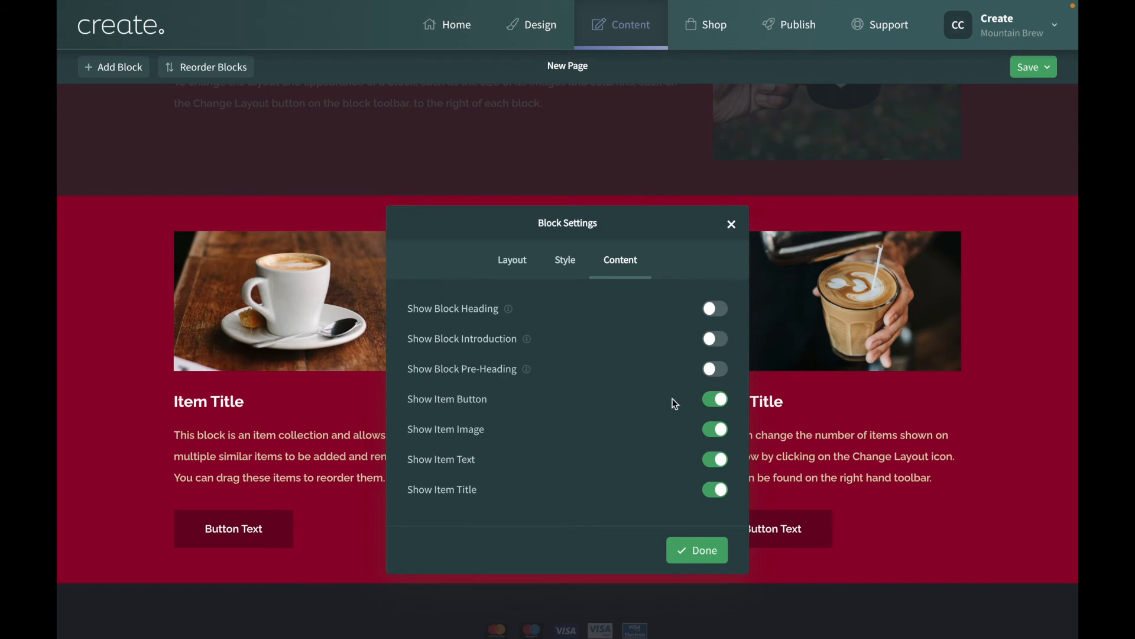
{"action": "left_click", "coordinate": [721, 400]}
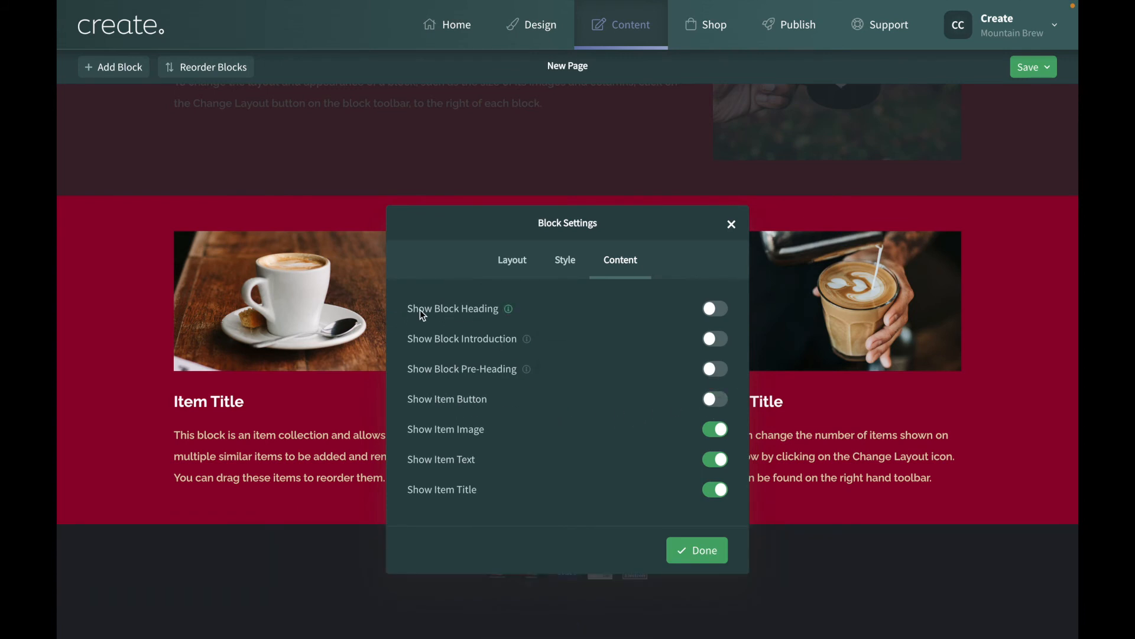
{"action": "left_click", "coordinate": [720, 310]}
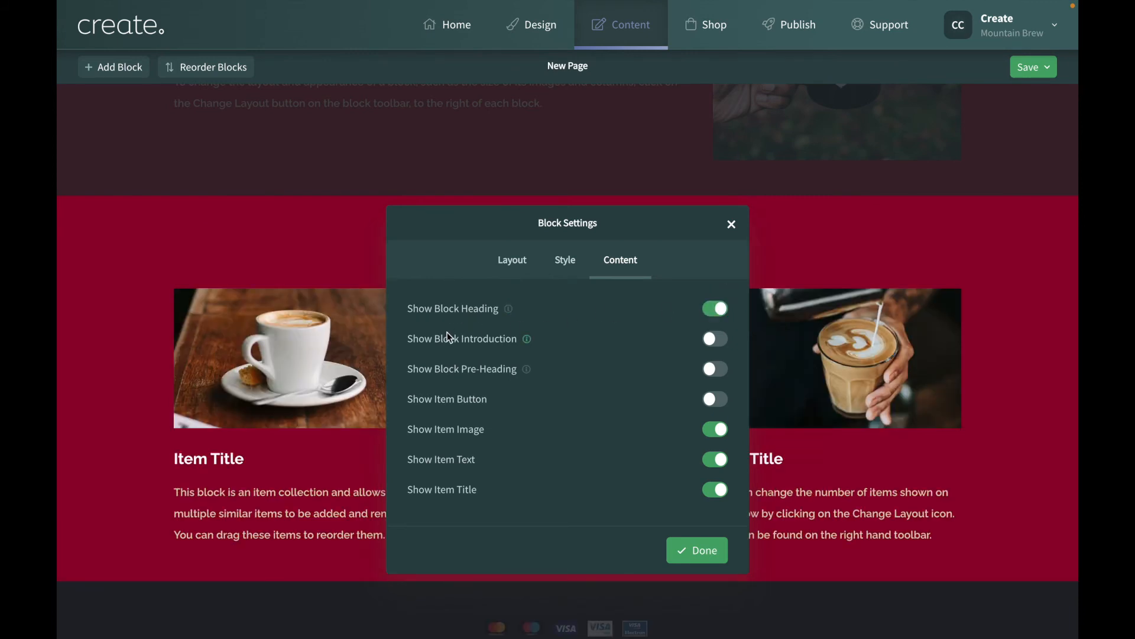
{"action": "left_click", "coordinate": [717, 340]}
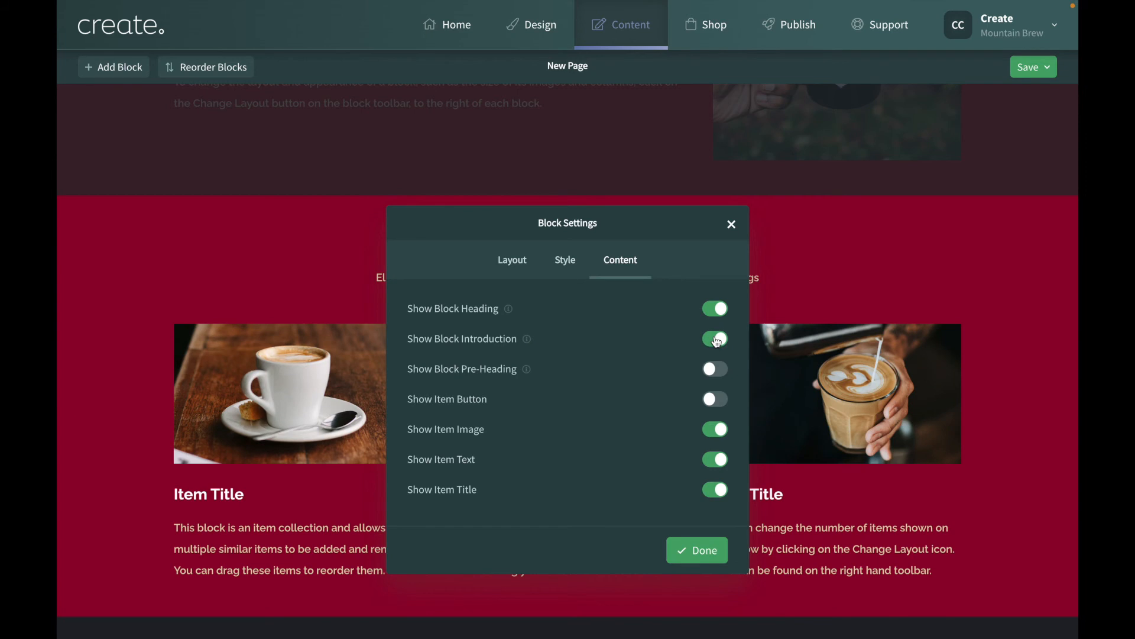
Move the block settings dialog aside and set the item text alignment to Centre.
{"action": "left_click_drag", "start_coordinate": [683, 219], "coordinate": [1013, 198]}
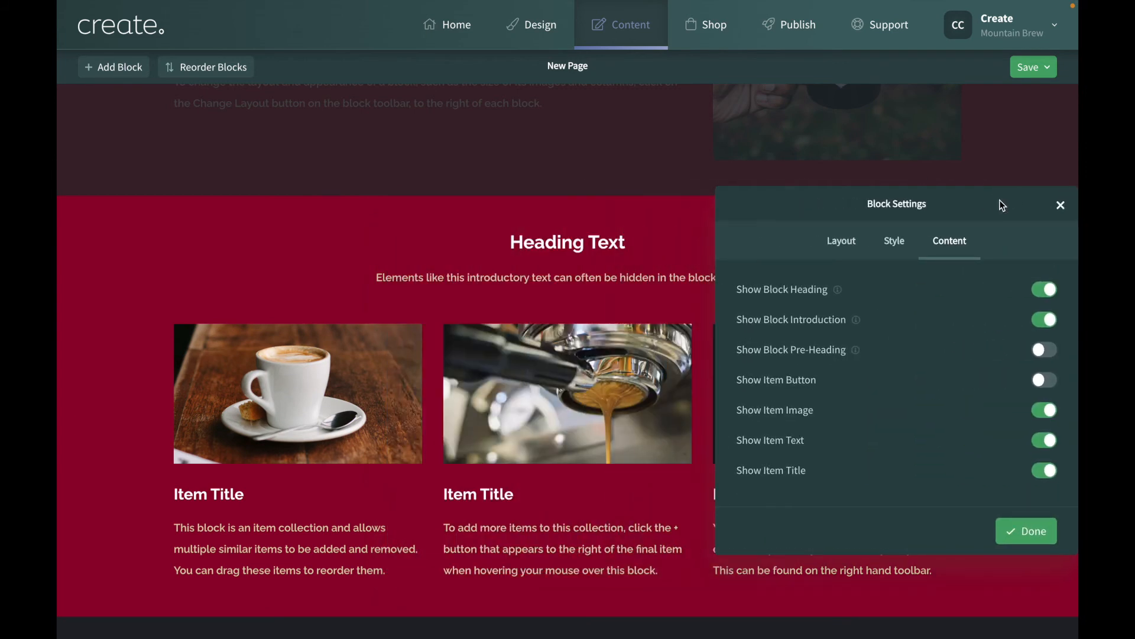
{"action": "left_click", "coordinate": [840, 242]}
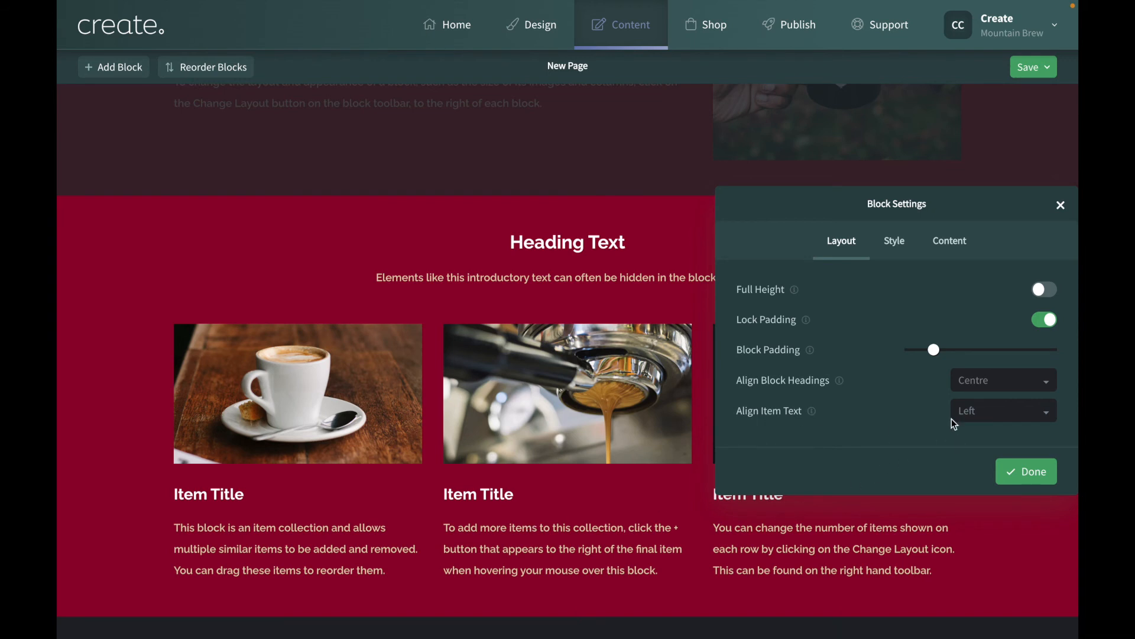
{"action": "left_click", "coordinate": [1015, 414]}
{"action": "left_click", "coordinate": [1012, 433]}
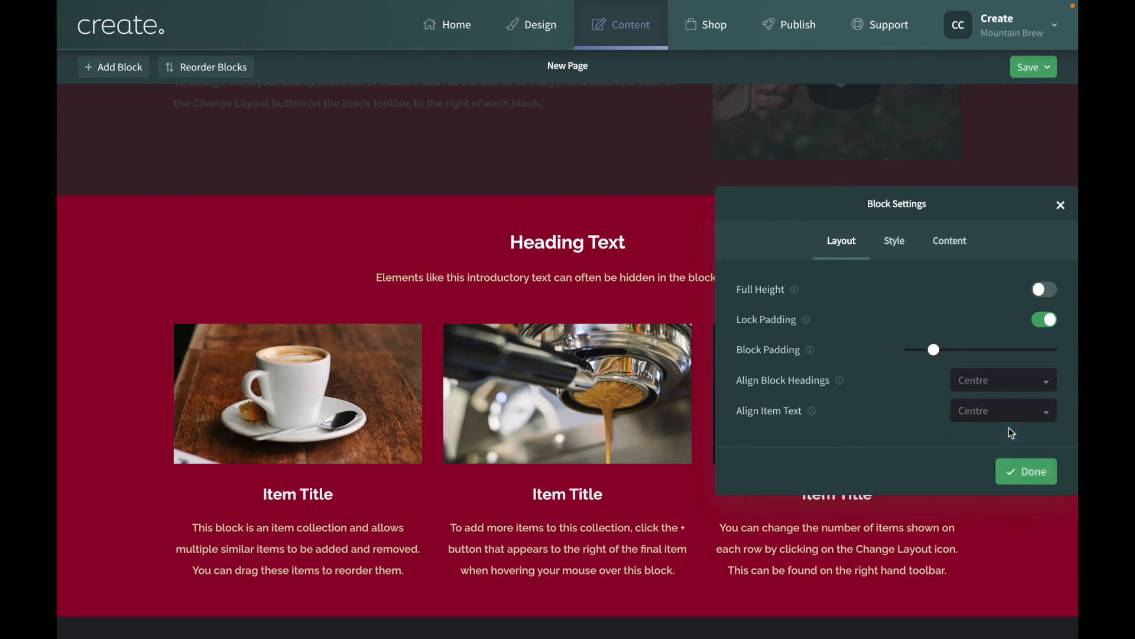
Close the block settings and change the collection block's heading to "Testimonials".
{"action": "left_click", "coordinate": [1023, 475]}
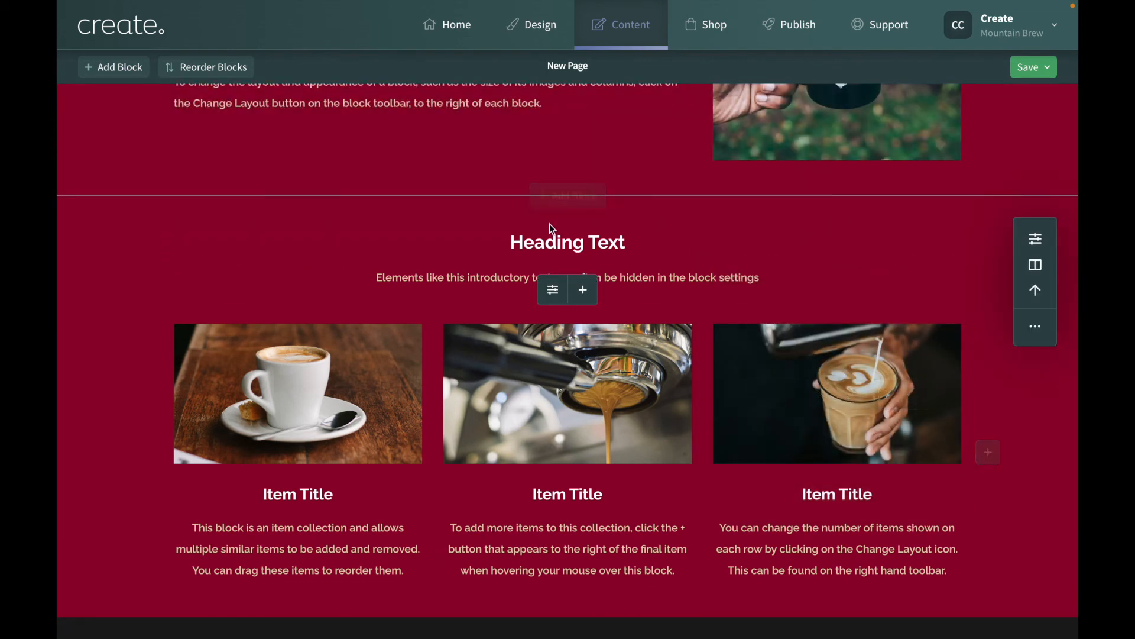
{"action": "left_click", "coordinate": [566, 247]}
{"action": "type", "text": "TE"}
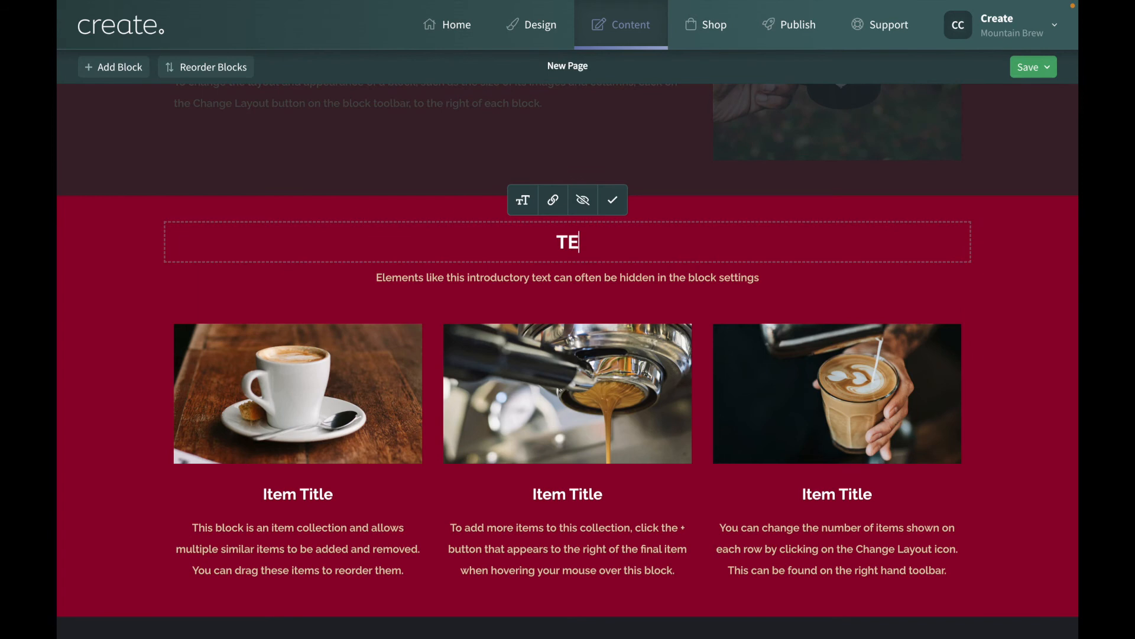
{"action": "type", "text": "stimonials"}
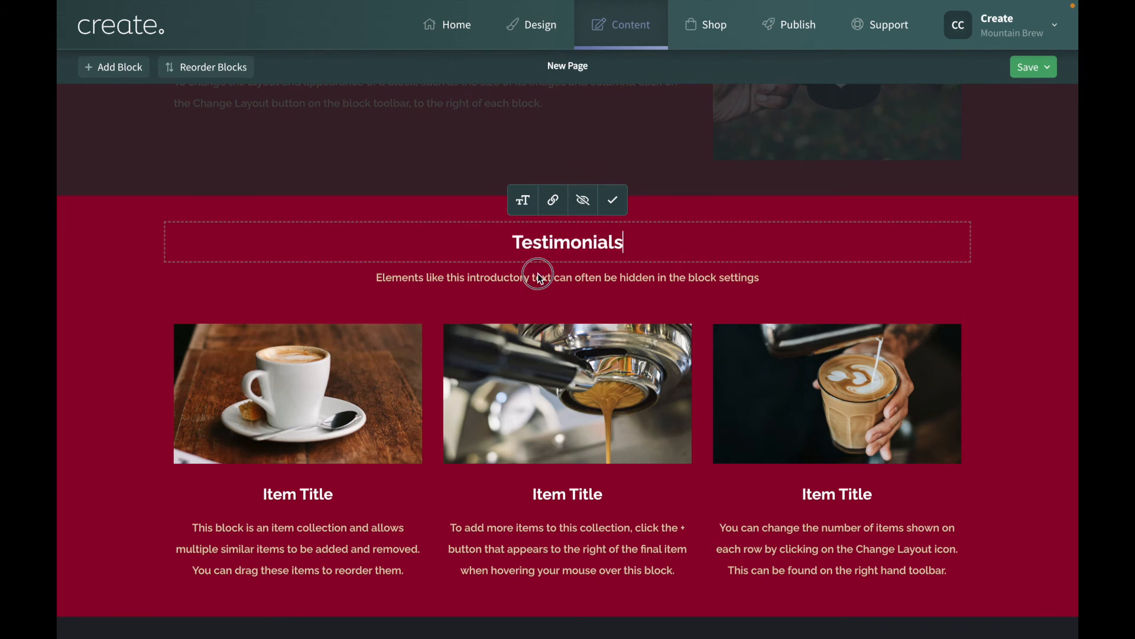
{"action": "left_click", "coordinate": [539, 278]}
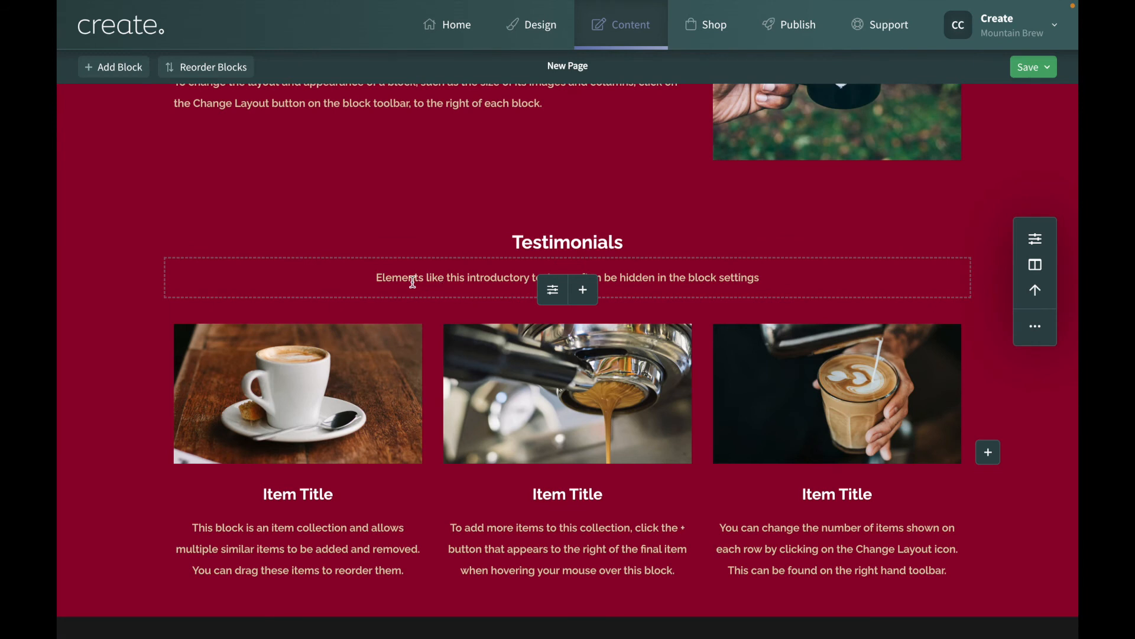
Replace the first item's image with the library photo adult-couple-enjoyment-802374 and set its aspect ratio to Original.
{"action": "mouse_move", "coordinate": [225, 393]}
{"action": "scroll", "coordinate": [225, 393], "scroll_direction": "down", "scroll_amount": 2}
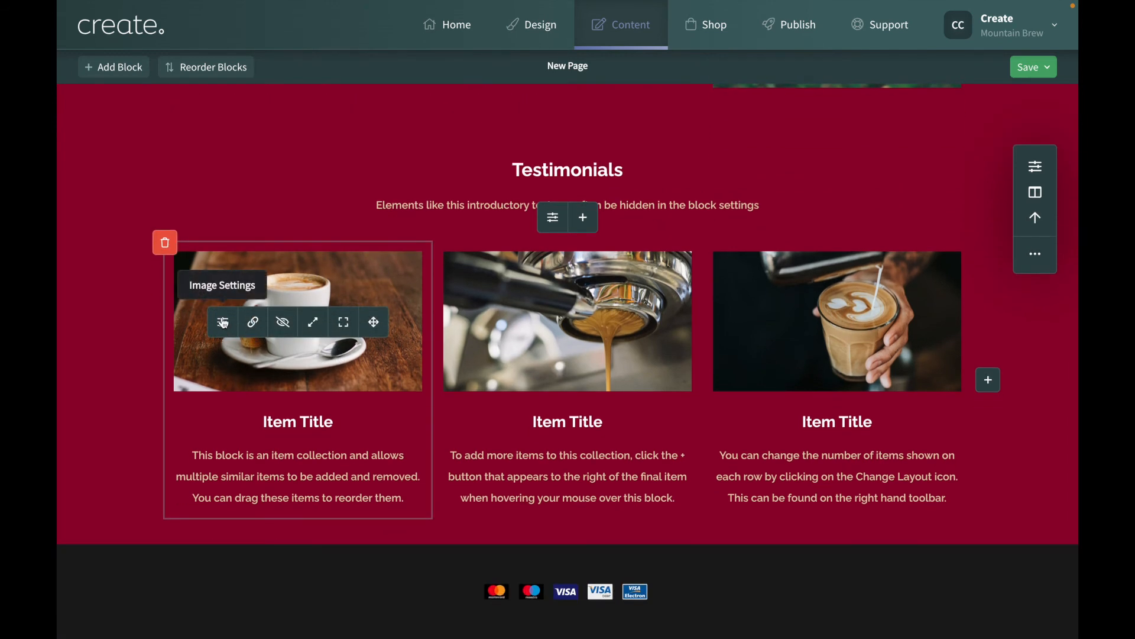
{"action": "left_click", "coordinate": [223, 323]}
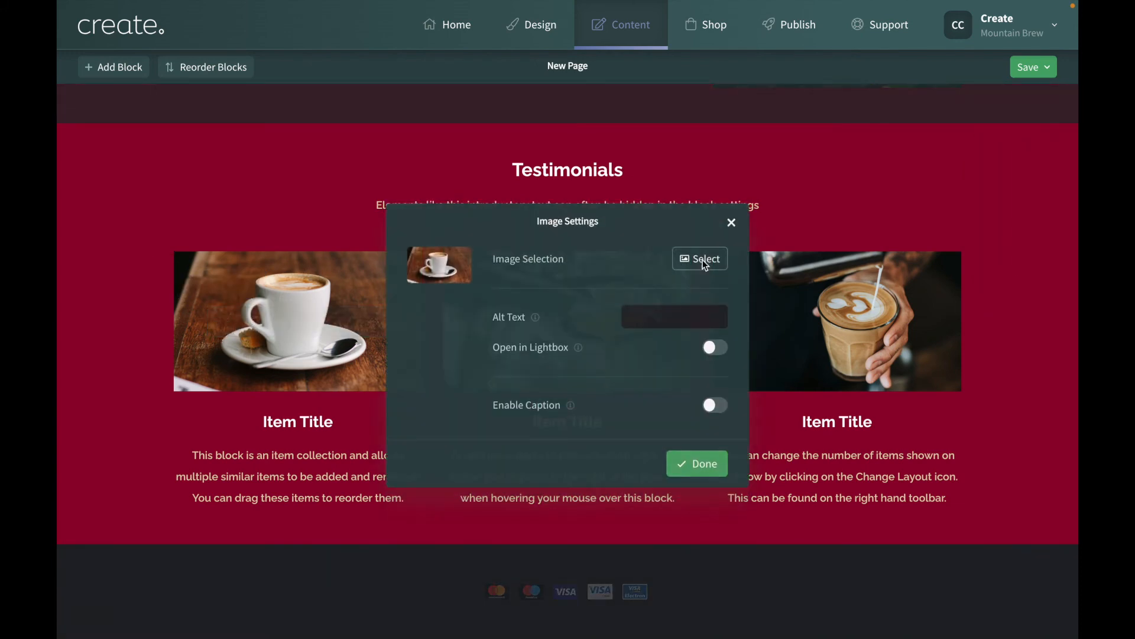
{"action": "left_click", "coordinate": [702, 260]}
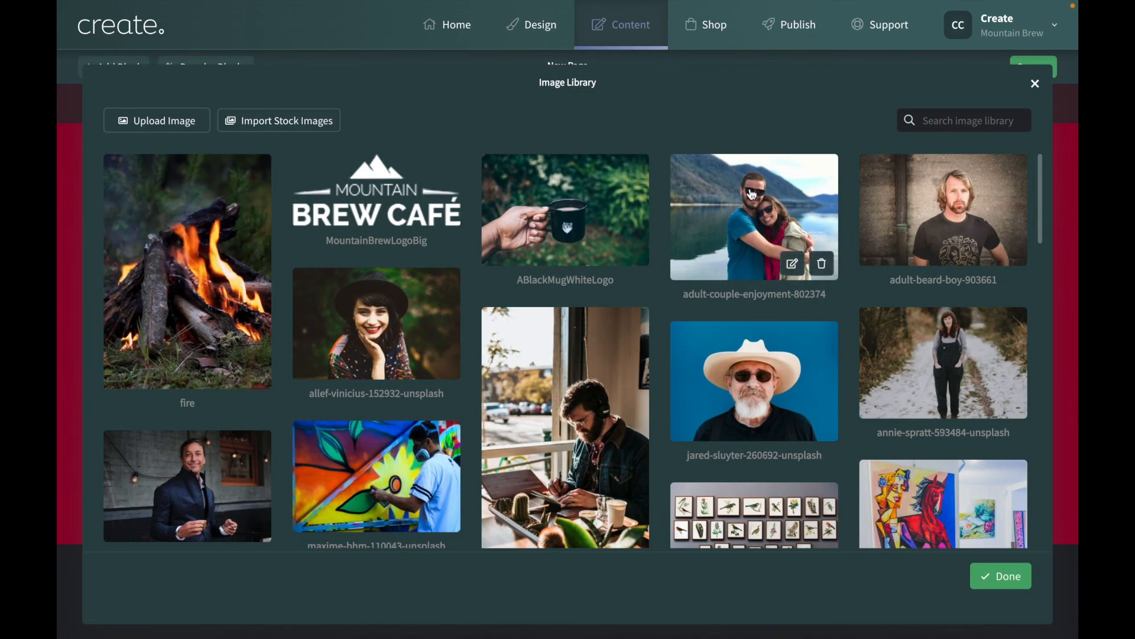
{"action": "left_click", "coordinate": [751, 194]}
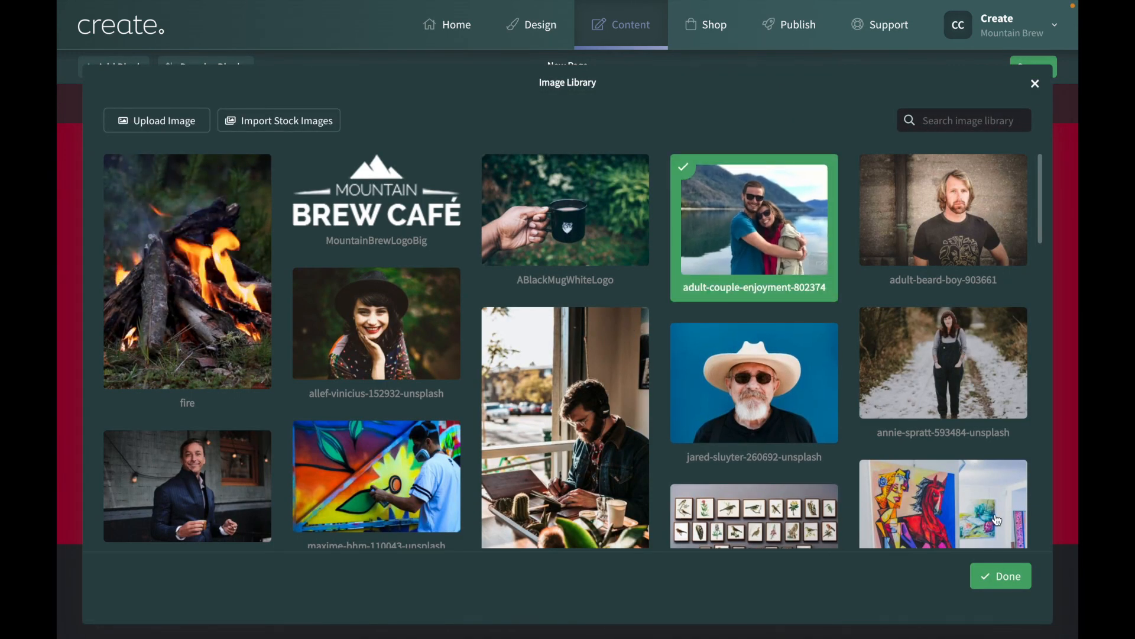
{"action": "left_click", "coordinate": [994, 577]}
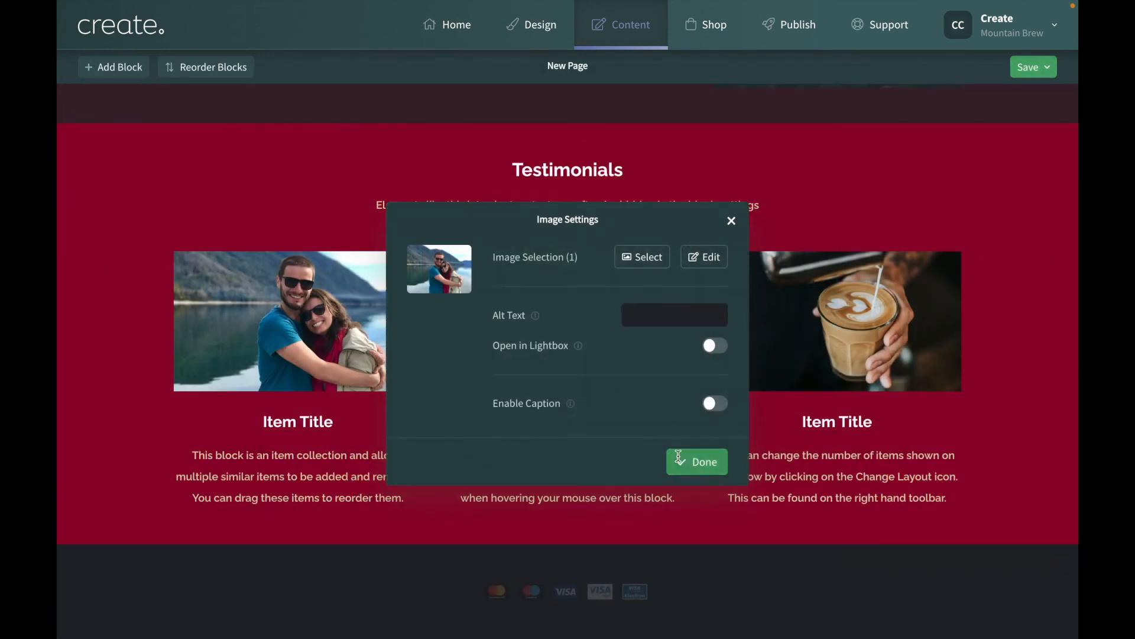
{"action": "left_click", "coordinate": [680, 461]}
{"action": "left_click", "coordinate": [343, 321]}
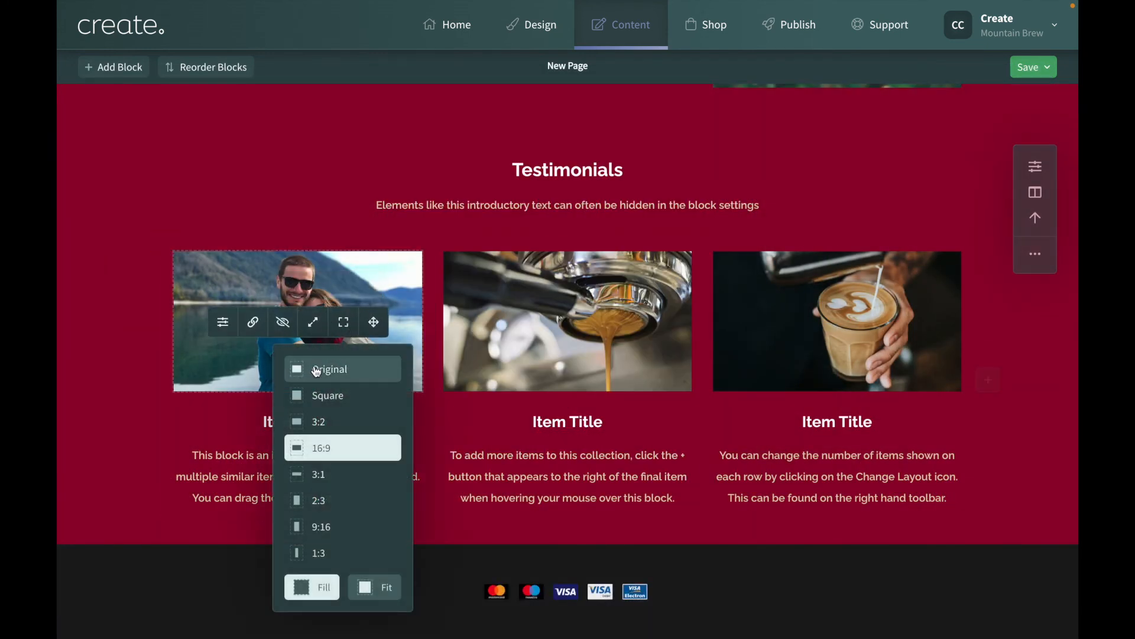
{"action": "left_click", "coordinate": [316, 370]}
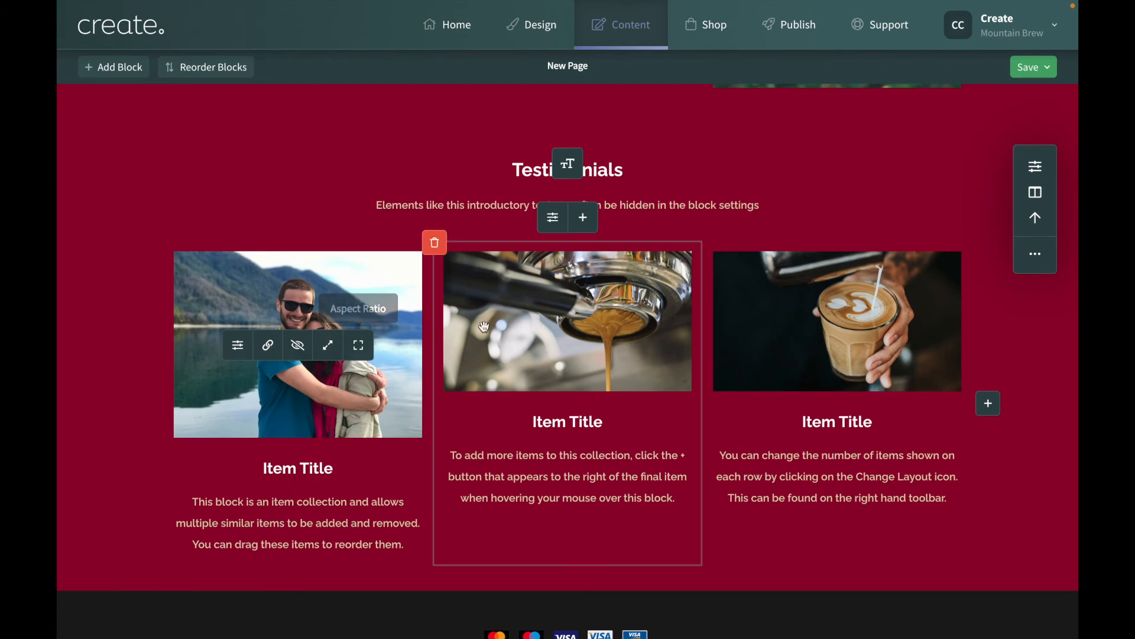
Replace the second item's image with the library photo of the man wearing headphones and writing at a table.
{"action": "left_click", "coordinate": [508, 321]}
{"action": "left_click", "coordinate": [694, 265]}
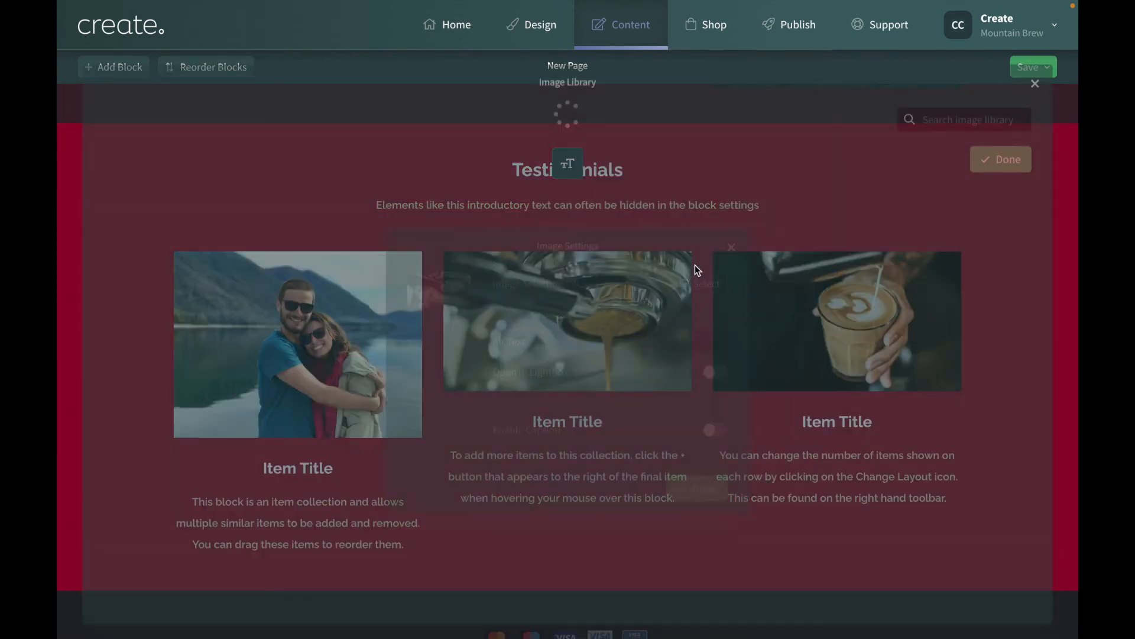
{"action": "scroll", "coordinate": [520, 406], "scroll_direction": "down", "scroll_amount": 2}
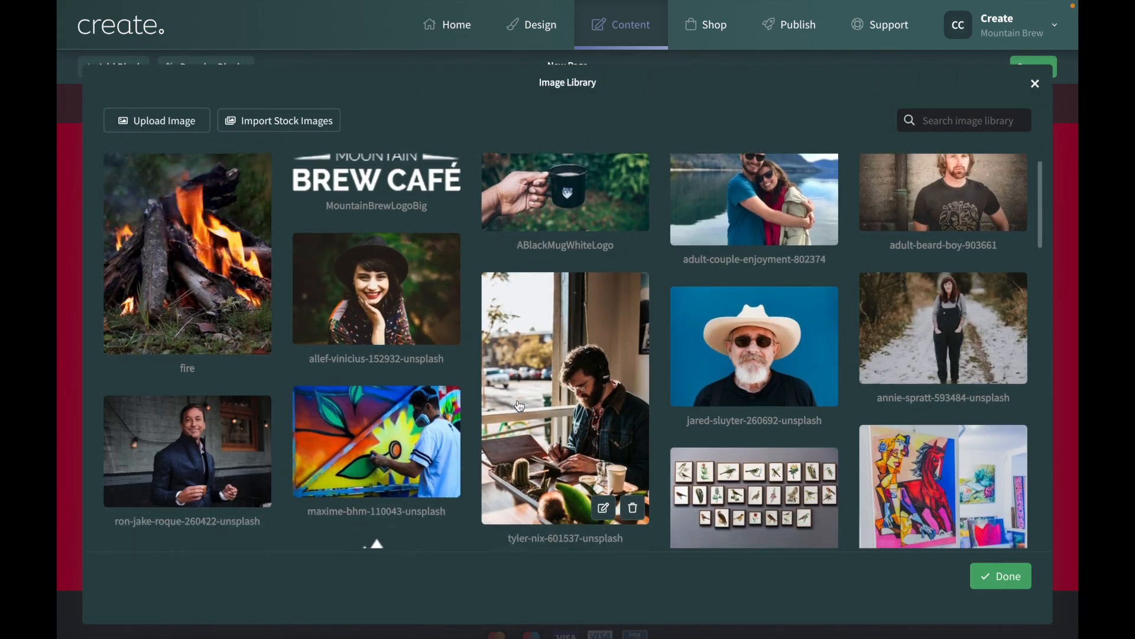
{"action": "scroll", "coordinate": [519, 406], "scroll_direction": "down", "scroll_amount": 1}
{"action": "left_click", "coordinate": [520, 406]}
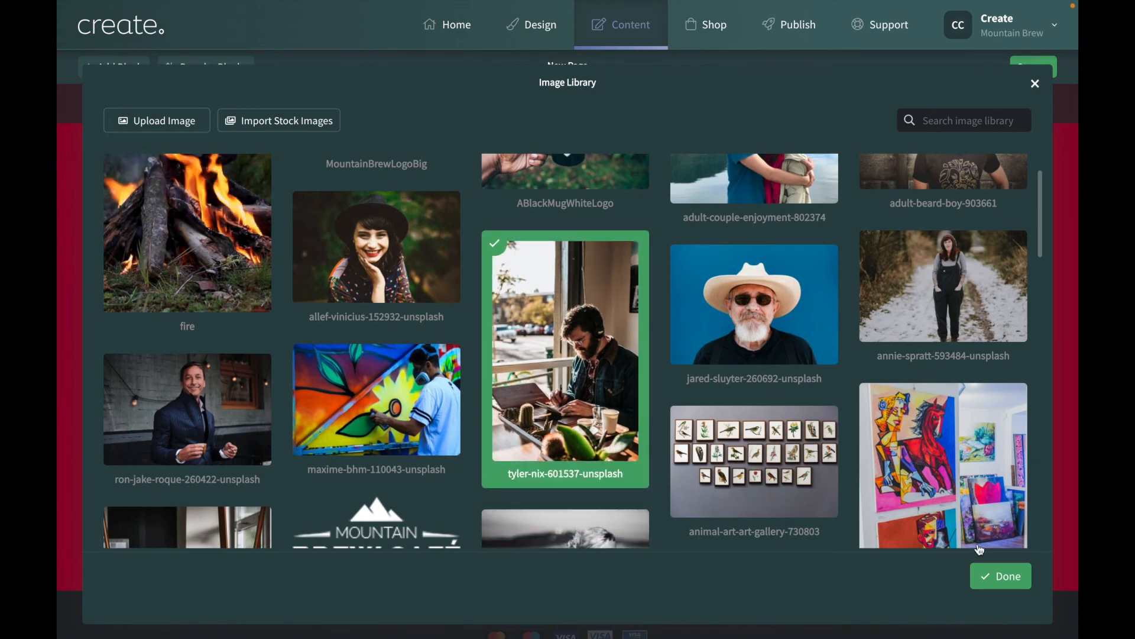
{"action": "left_click", "coordinate": [1002, 576]}
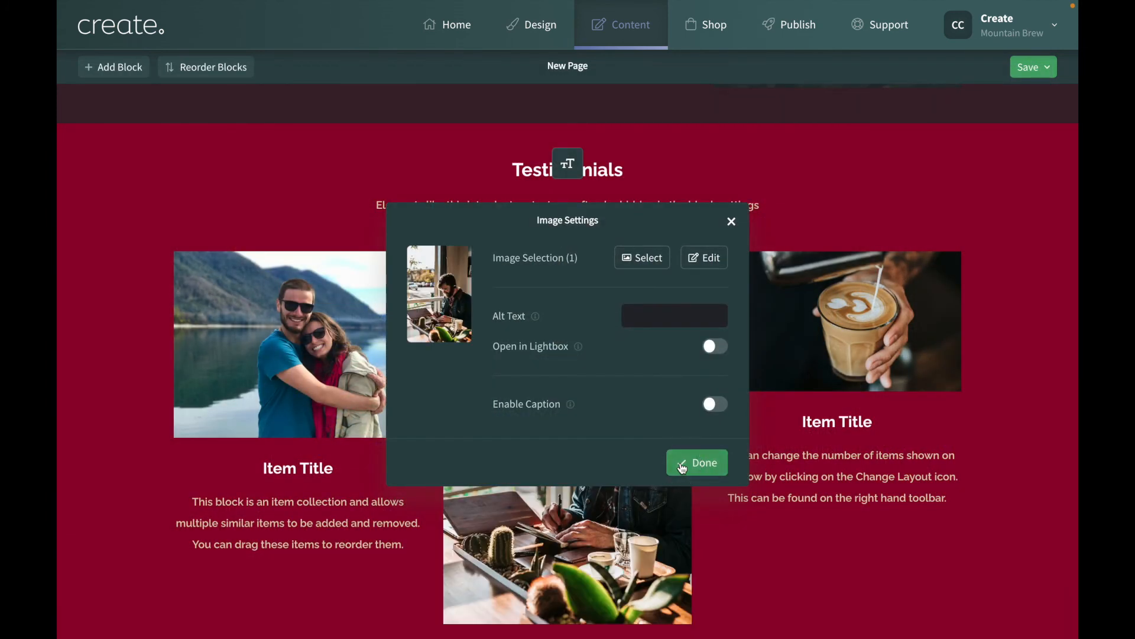
{"action": "left_click", "coordinate": [682, 468]}
Replace the third item's image with the library photo of the smiling woman in a black hat.
{"action": "left_click", "coordinate": [778, 322]}
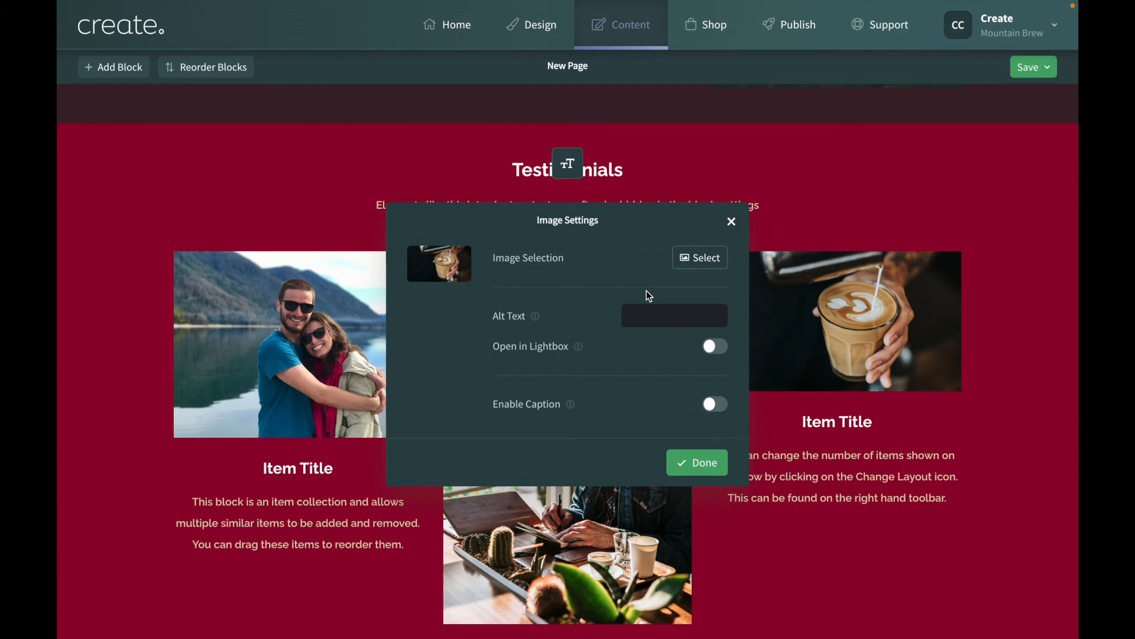
{"action": "left_click", "coordinate": [690, 264]}
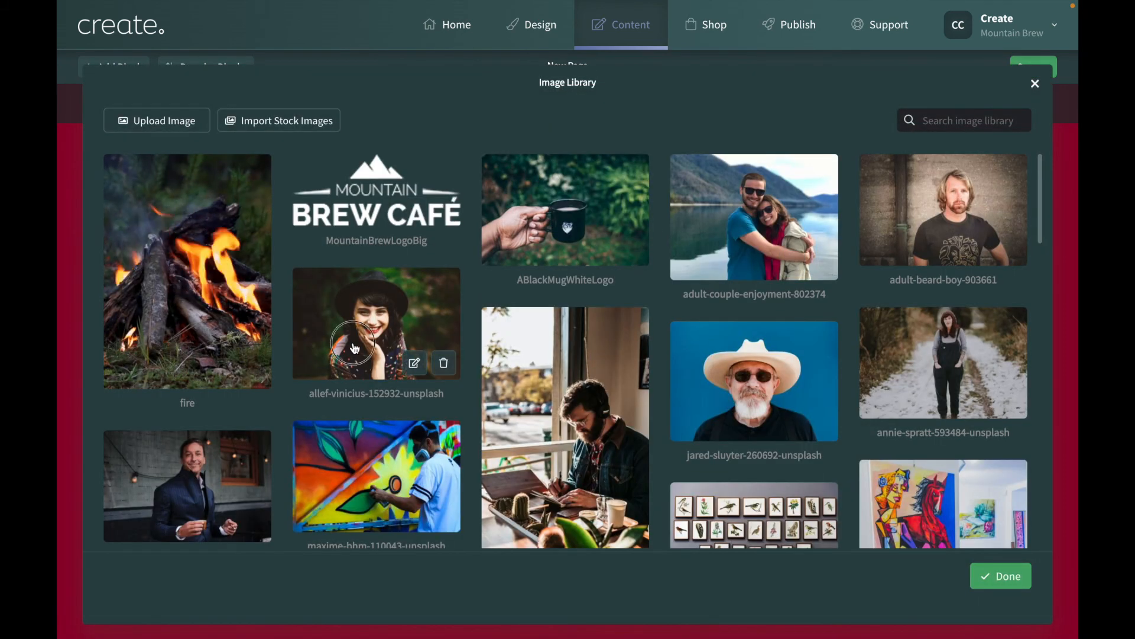
{"action": "left_click", "coordinate": [376, 332]}
{"action": "left_click", "coordinate": [1004, 575]}
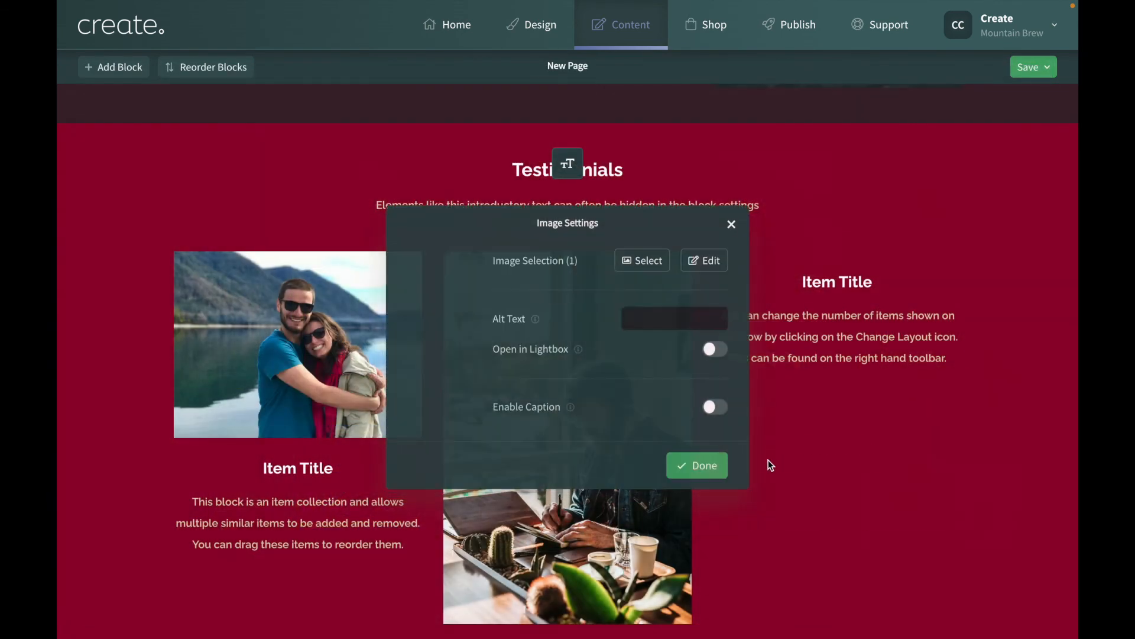
{"action": "left_click", "coordinate": [698, 463]}
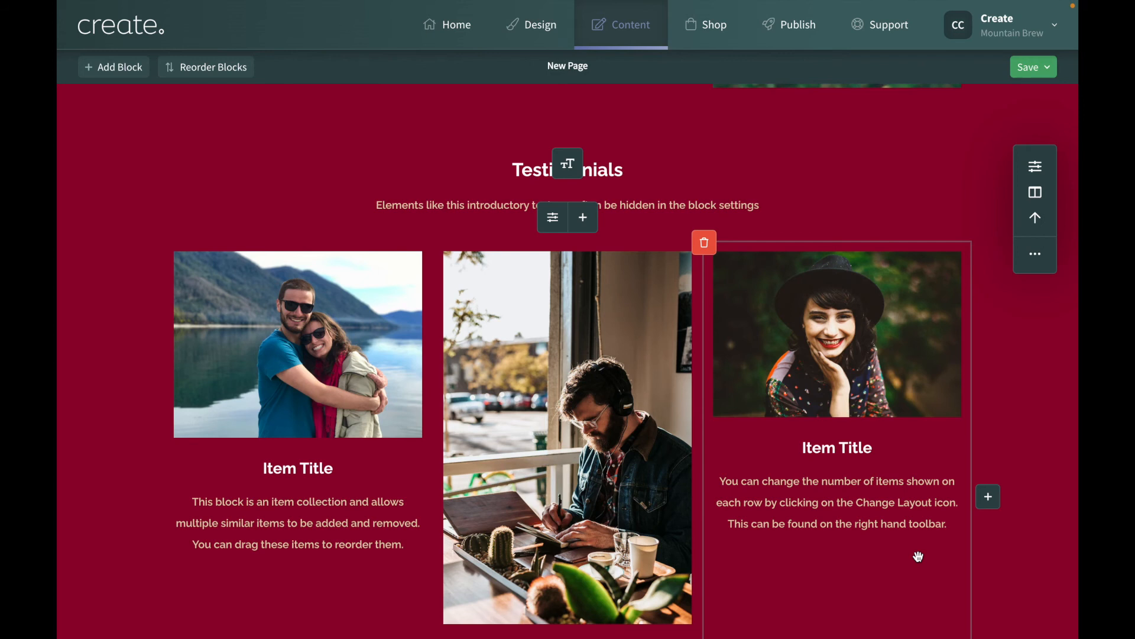
Set the aspect ratio of the Testimonials collection images to 3:2.
{"action": "scroll", "coordinate": [568, 414], "scroll_direction": "down", "scroll_amount": 1}
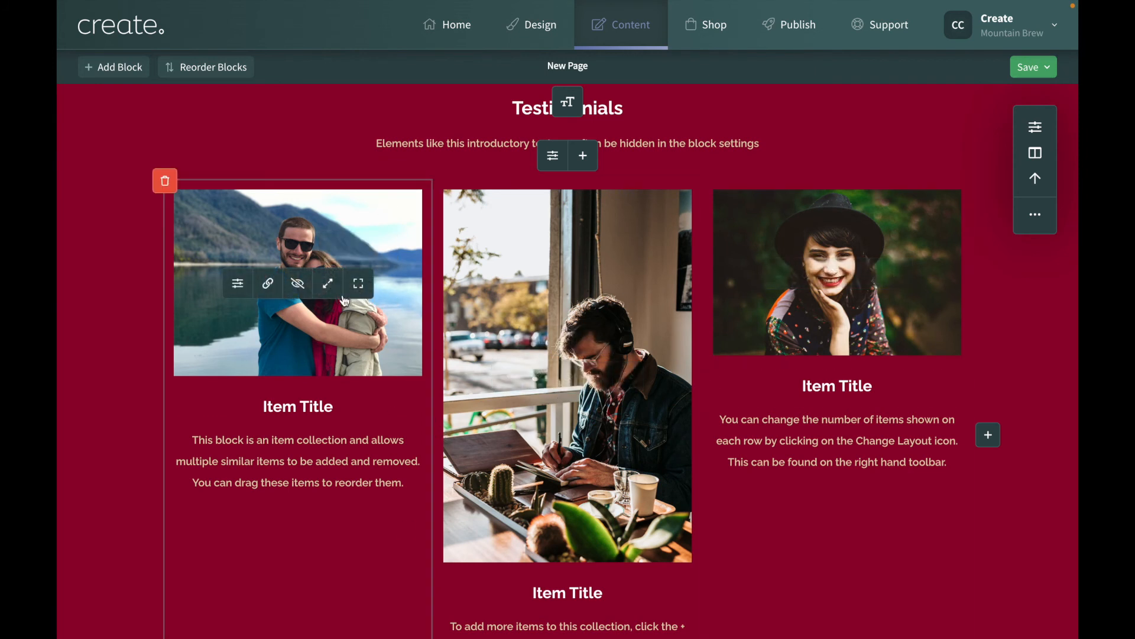
{"action": "left_click", "coordinate": [357, 289]}
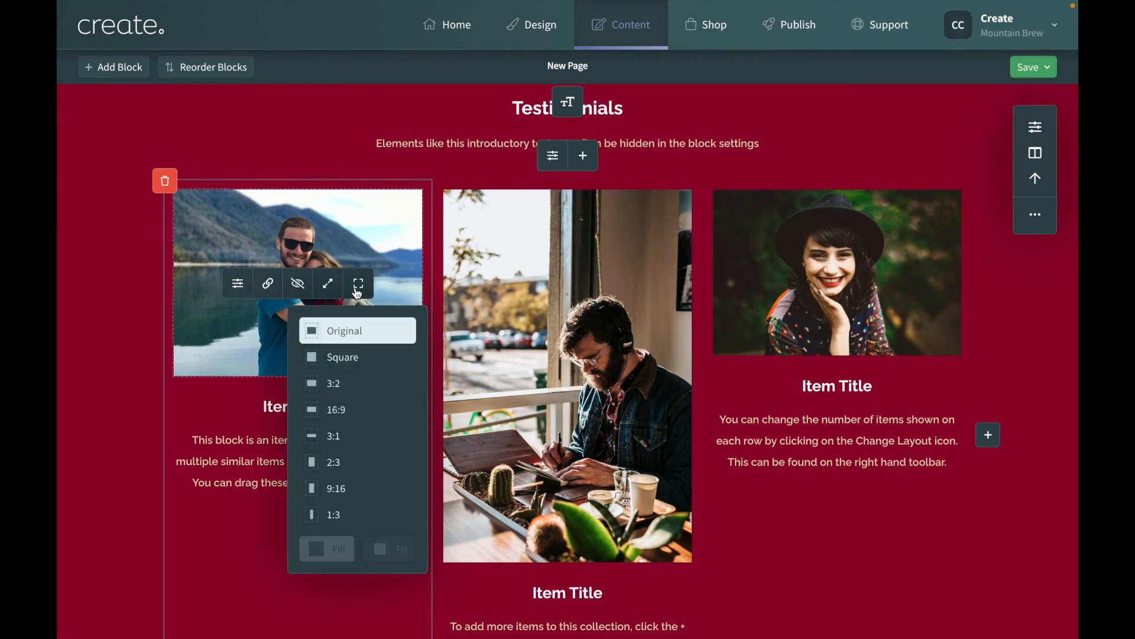
{"action": "left_click", "coordinate": [345, 385]}
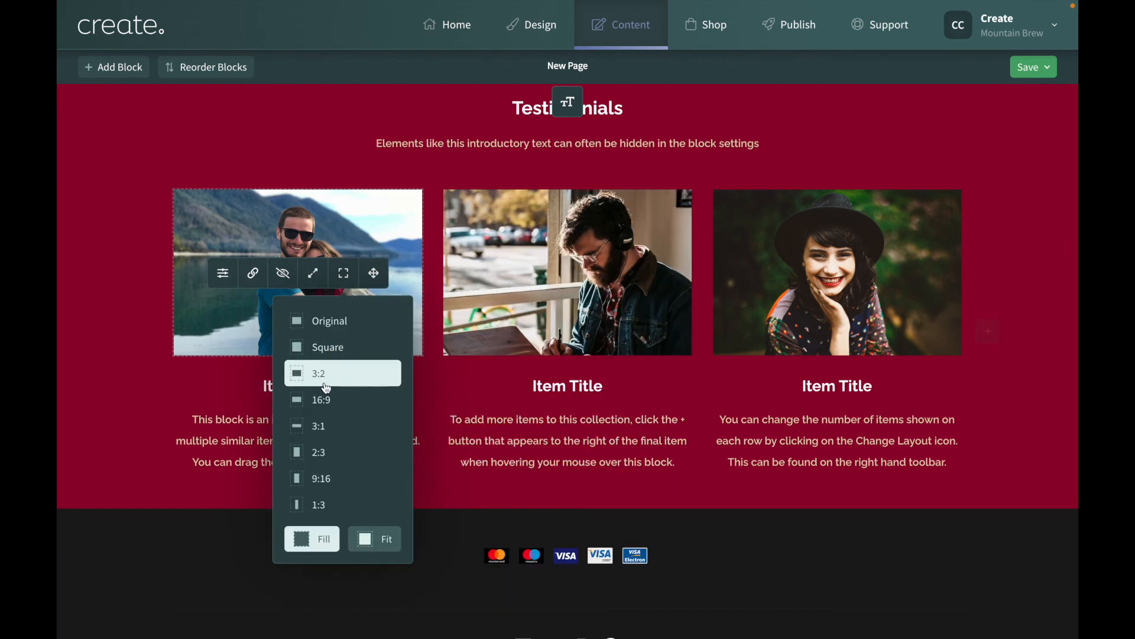
{"action": "left_click", "coordinate": [1051, 381]}
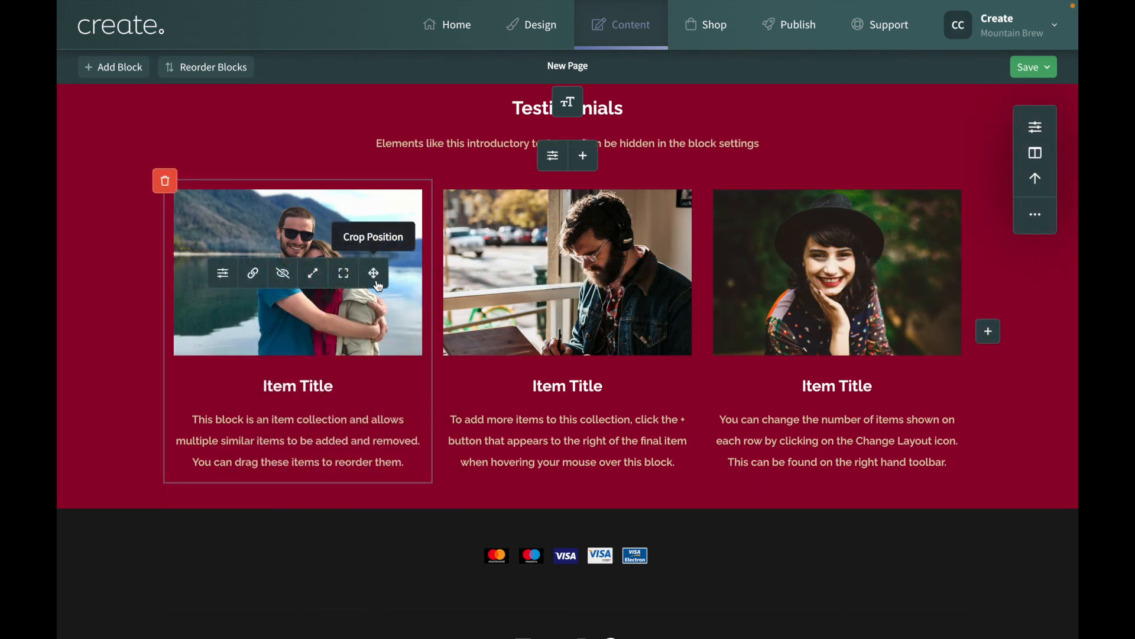
Adjust the crop position of the first and second item images so that each photo sits slightly lower in its frame.
{"action": "left_click", "coordinate": [375, 275]}
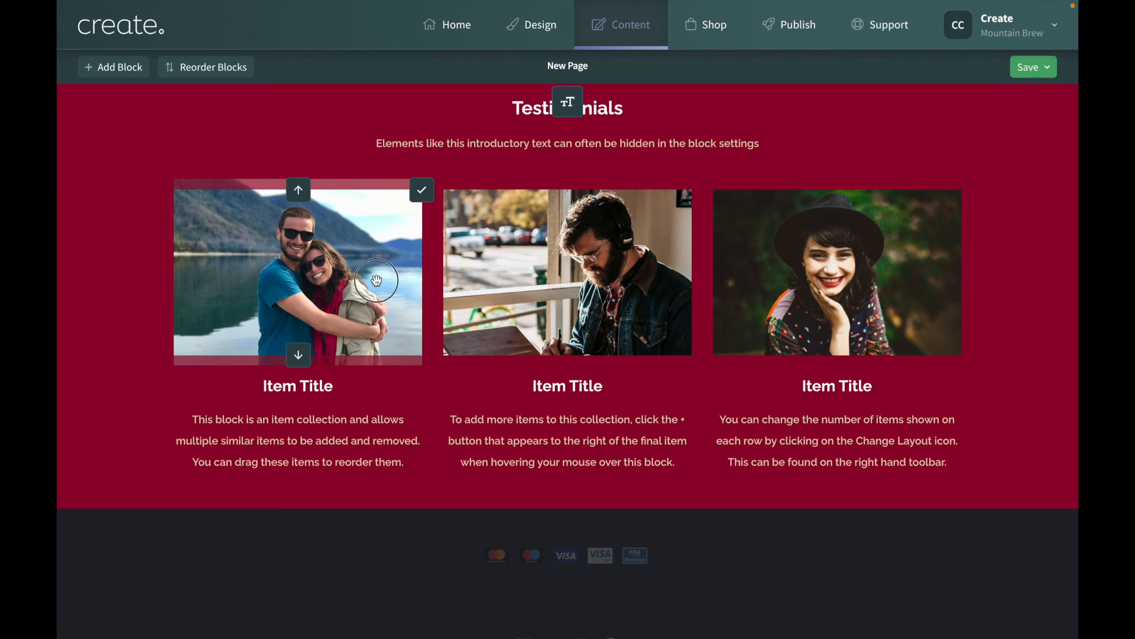
{"action": "left_click", "coordinate": [421, 190]}
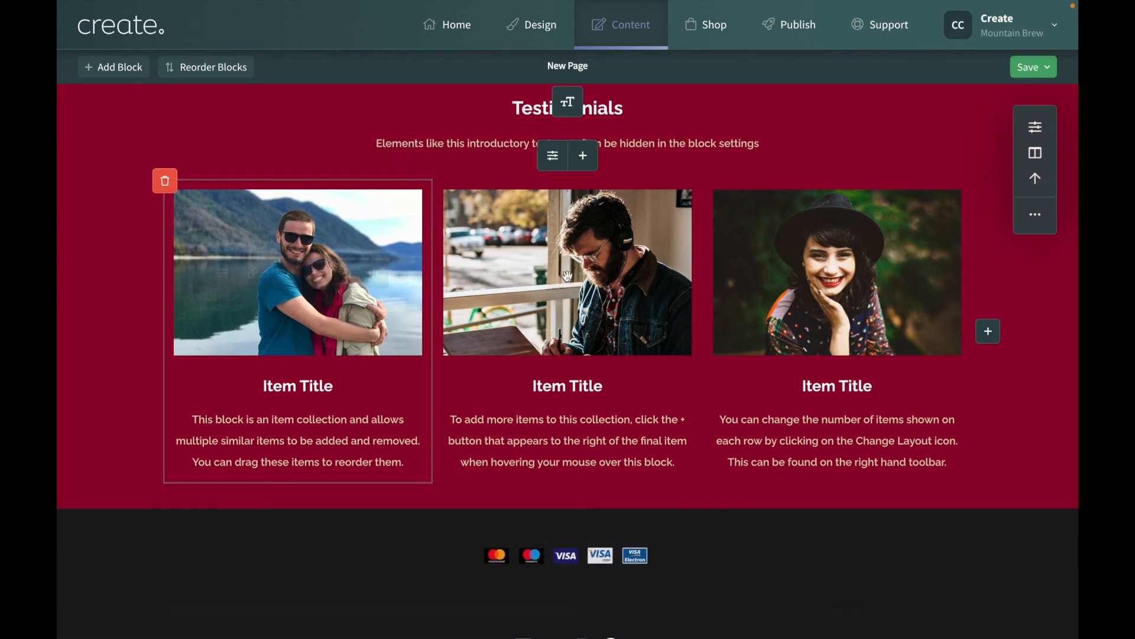
{"action": "left_click", "coordinate": [644, 278]}
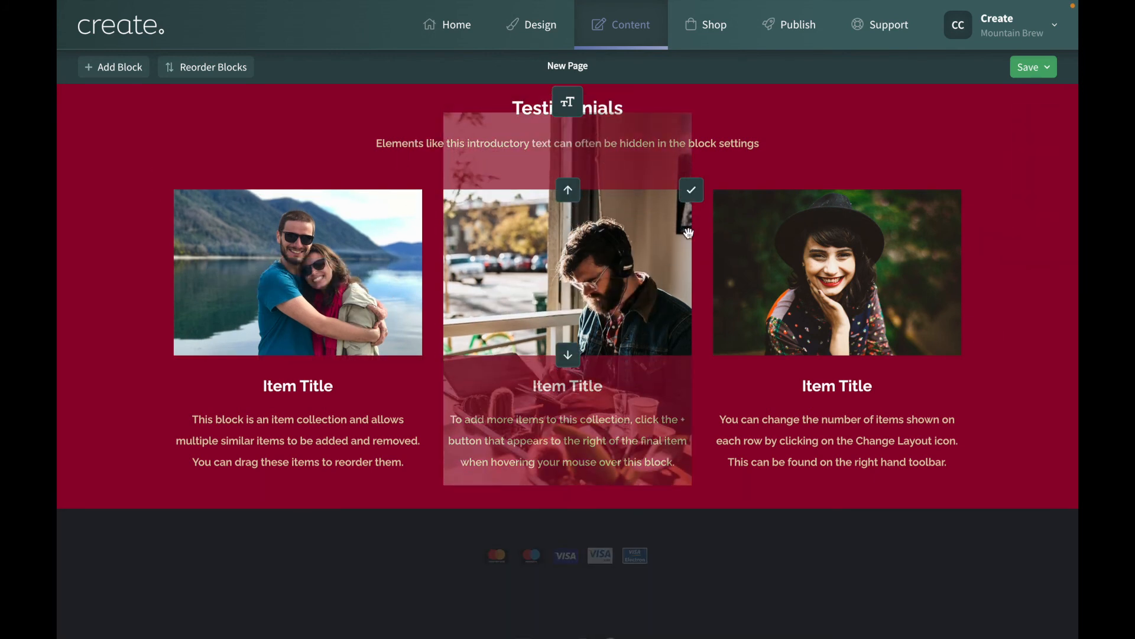
{"action": "left_click", "coordinate": [691, 189]}
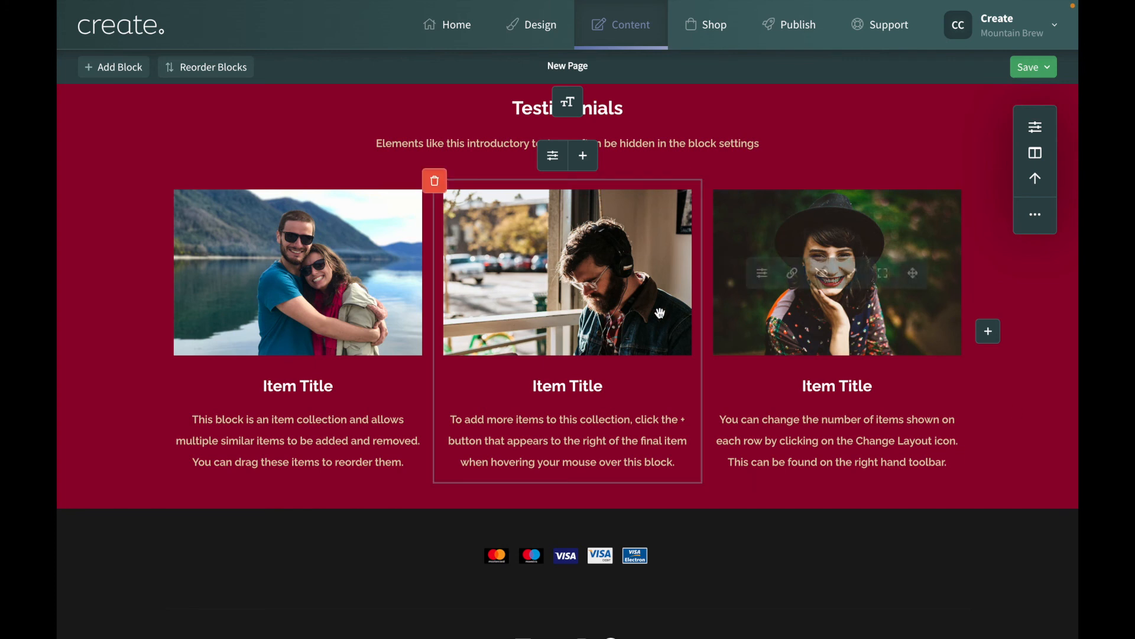
Add three more items to the Testimonials collection to fill a second row.
{"action": "left_click", "coordinate": [989, 333]}
{"action": "scroll", "coordinate": [818, 523], "scroll_direction": "down", "scroll_amount": 2}
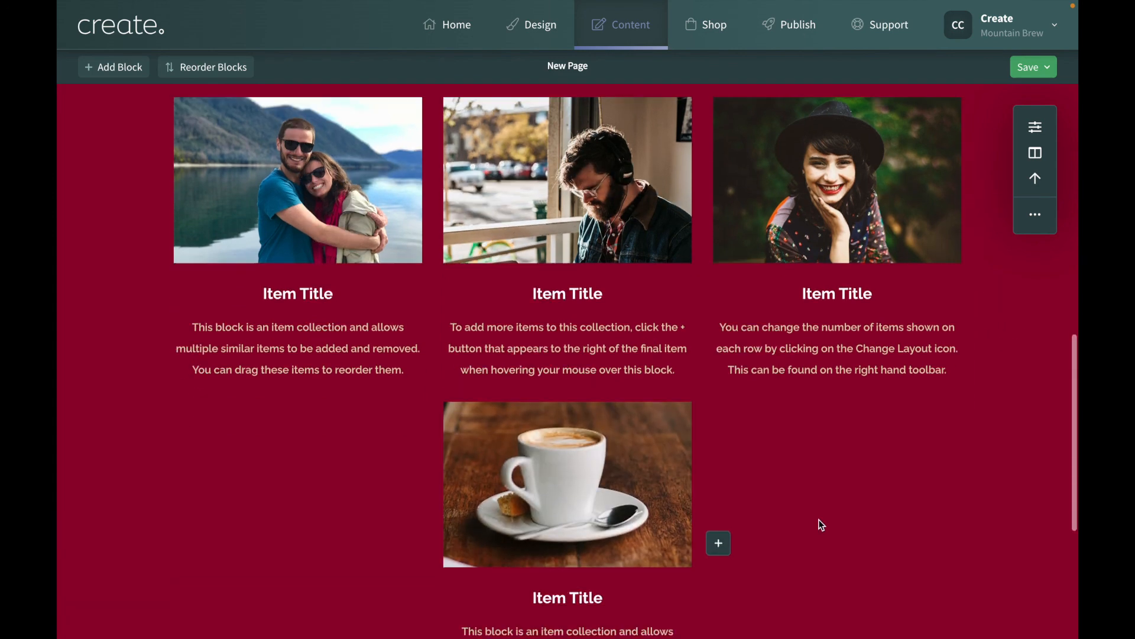
{"action": "left_click", "coordinate": [717, 494]}
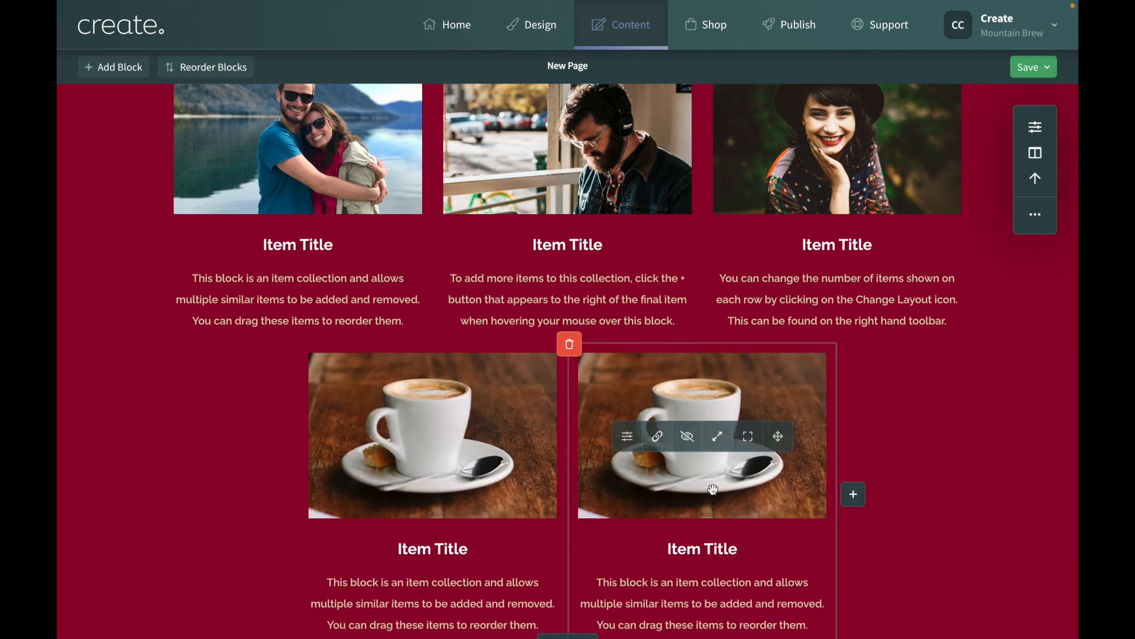
{"action": "left_click", "coordinate": [853, 494]}
{"action": "scroll", "coordinate": [1023, 452], "scroll_direction": "up", "scroll_amount": 1}
{"action": "scroll", "coordinate": [1026, 449], "scroll_direction": "down", "scroll_amount": 2}
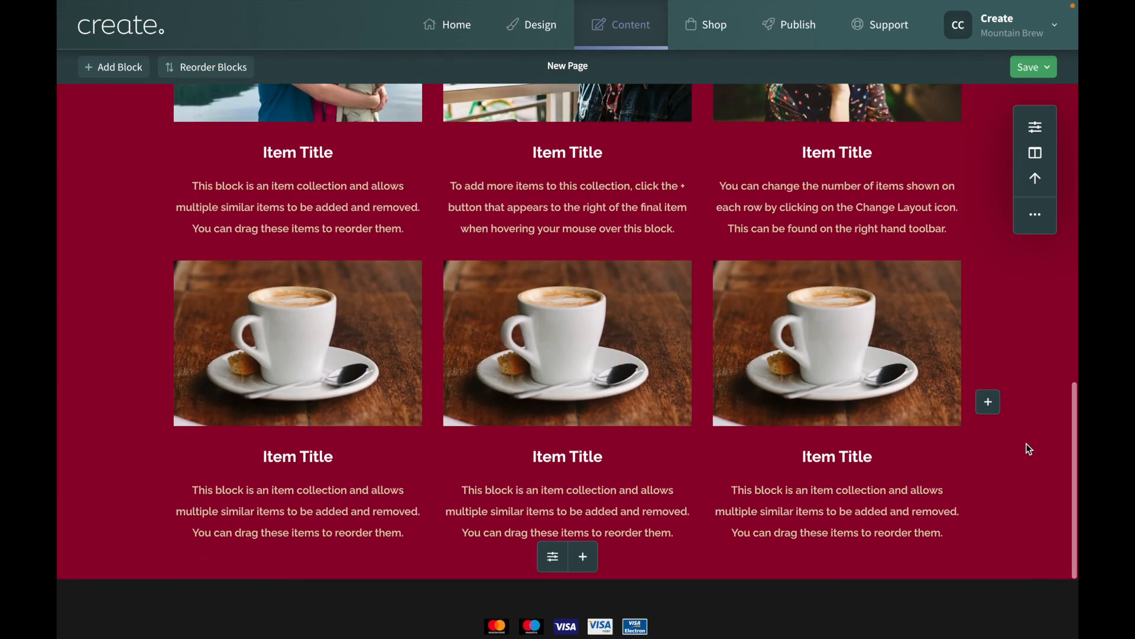
Delete the last item in the second row of the Testimonials collection.
{"action": "scroll", "coordinate": [768, 303], "scroll_direction": "up", "scroll_amount": 2}
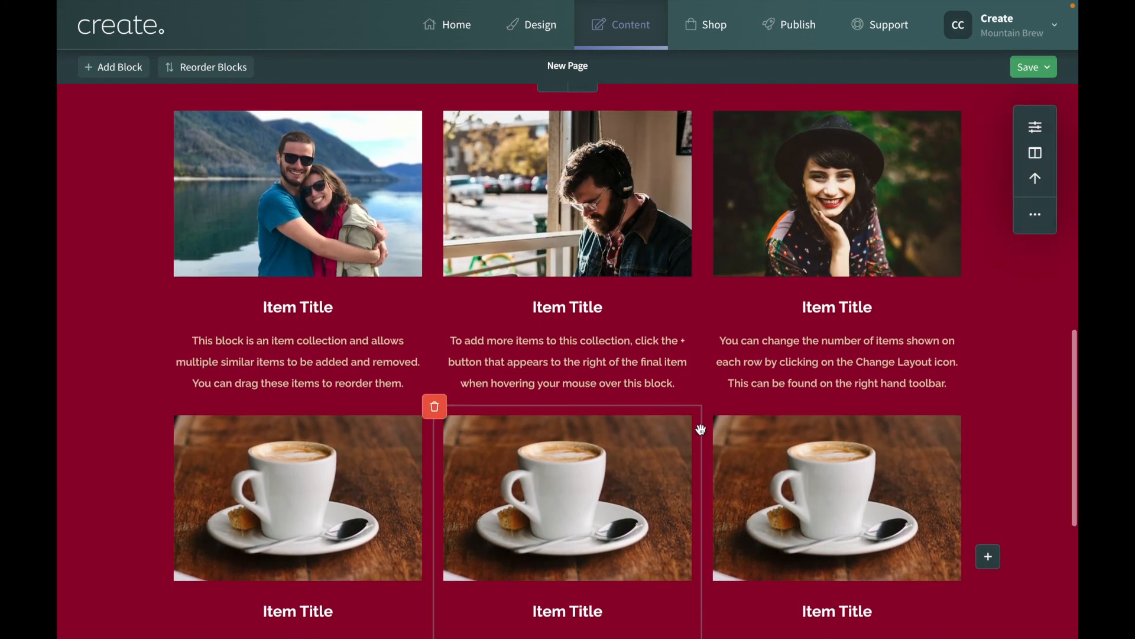
{"action": "scroll", "coordinate": [702, 426], "scroll_direction": "down", "scroll_amount": 2}
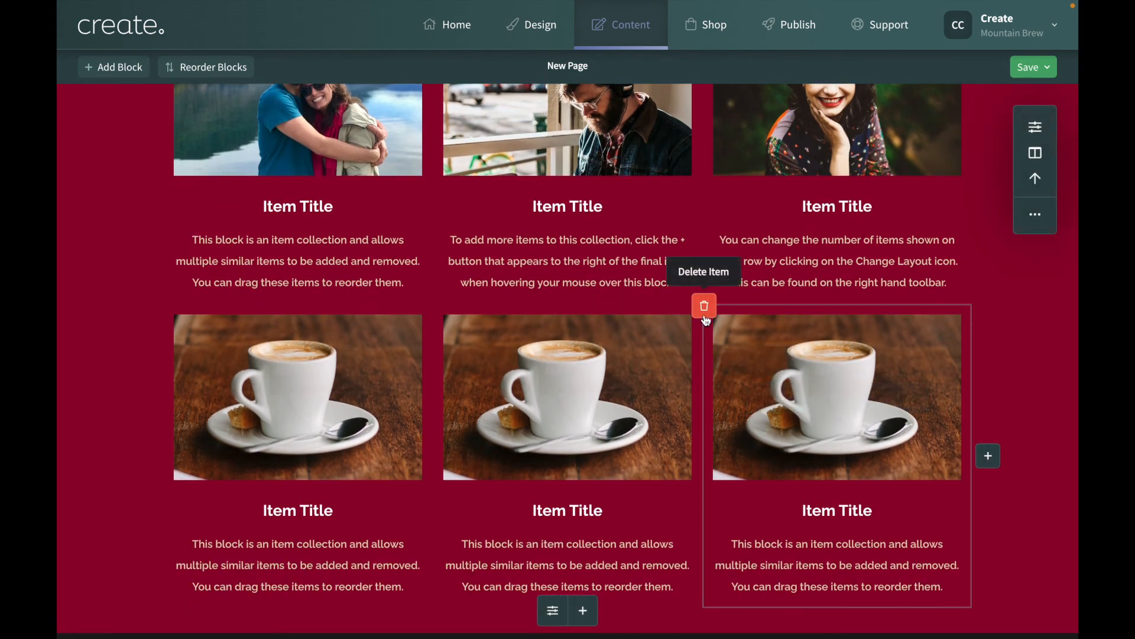
{"action": "left_click", "coordinate": [704, 307]}
{"action": "left_click", "coordinate": [695, 390]}
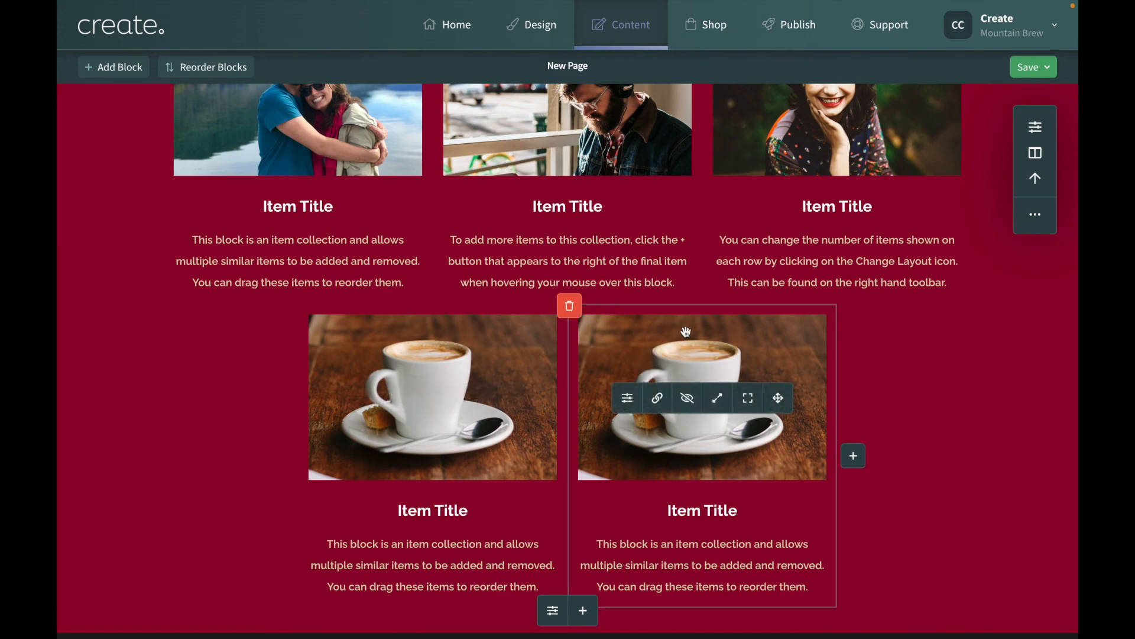
{"action": "scroll", "coordinate": [689, 355], "scroll_direction": "up", "scroll_amount": 4}
{"action": "scroll", "coordinate": [685, 332], "scroll_direction": "down", "scroll_amount": 3}
{"action": "scroll", "coordinate": [685, 332], "scroll_direction": "up", "scroll_amount": 2}
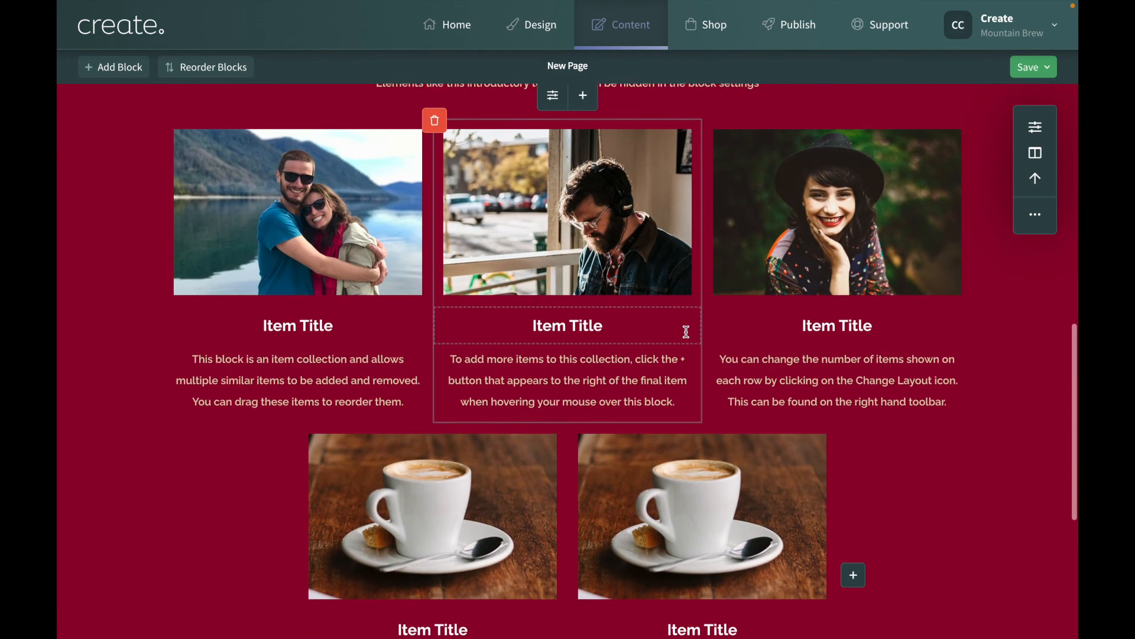
{"action": "scroll", "coordinate": [736, 518], "scroll_direction": "up", "scroll_amount": 3}
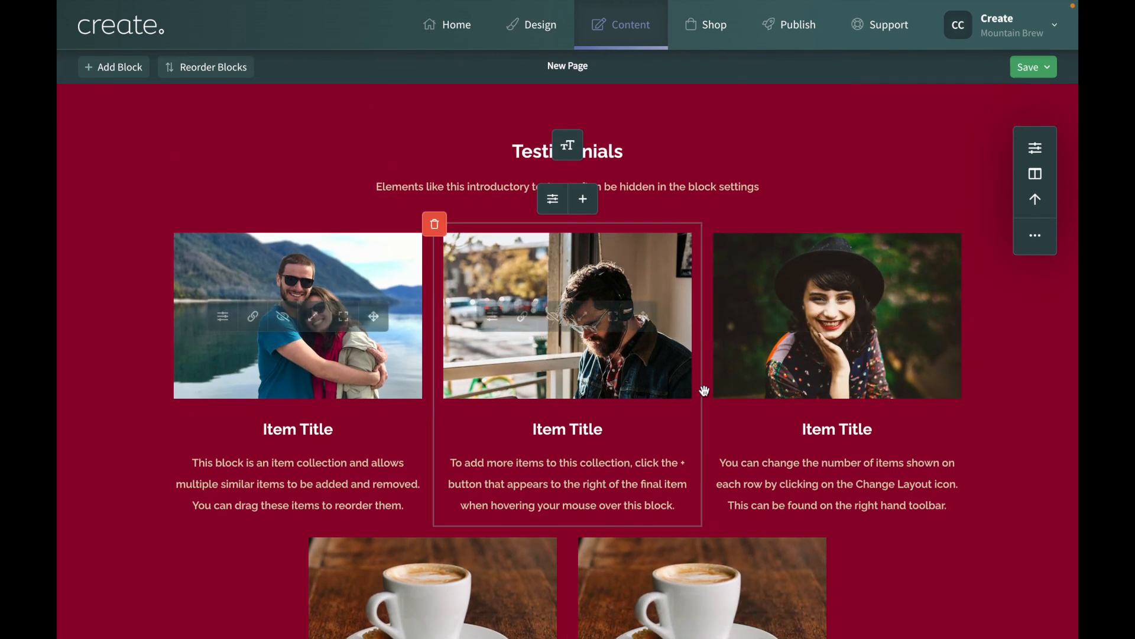
Turn the Testimonials collection into a carousel, and briefly show the carousel dots before switching them off again.
{"action": "left_click", "coordinate": [552, 199]}
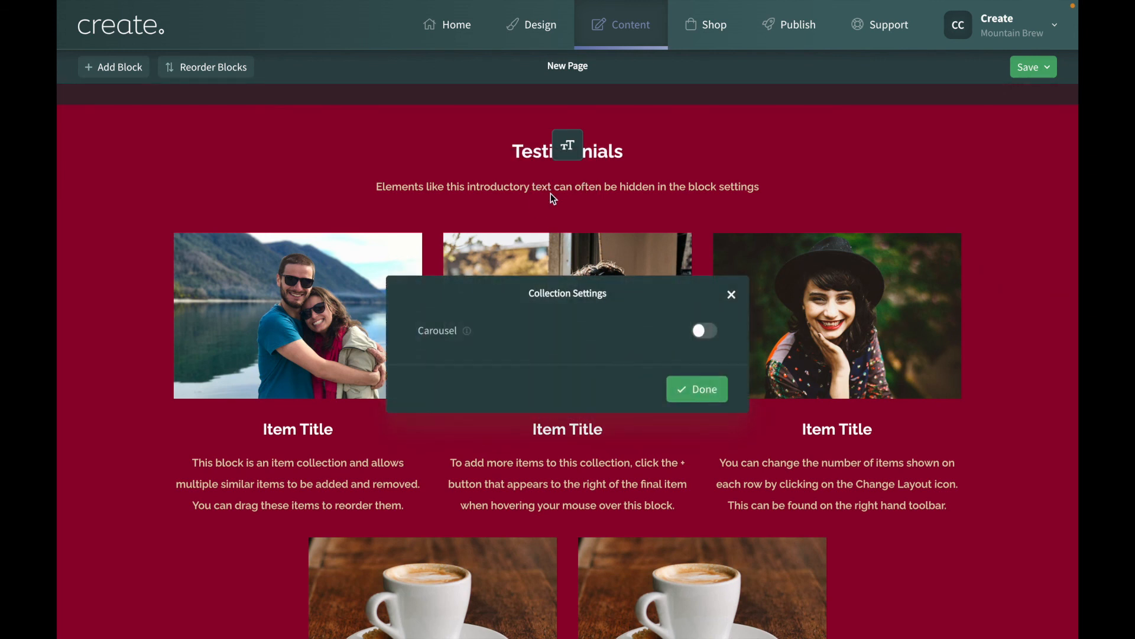
{"action": "left_click", "coordinate": [707, 331]}
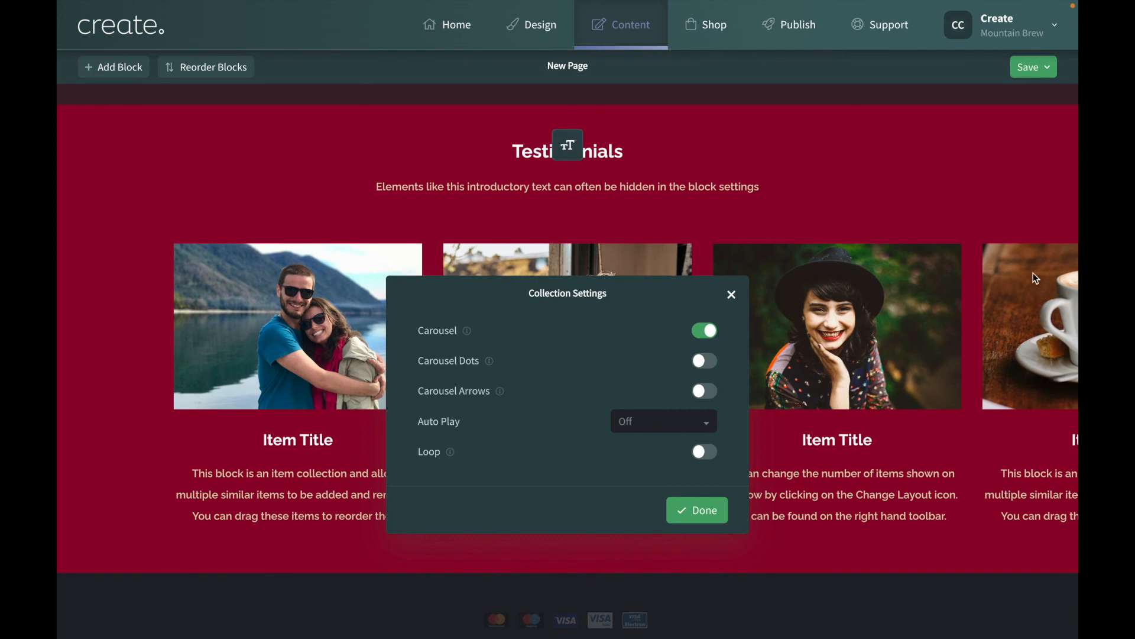
{"action": "left_click_drag", "start_coordinate": [544, 302], "coordinate": [225, 157]}
{"action": "left_click", "coordinate": [414, 221]}
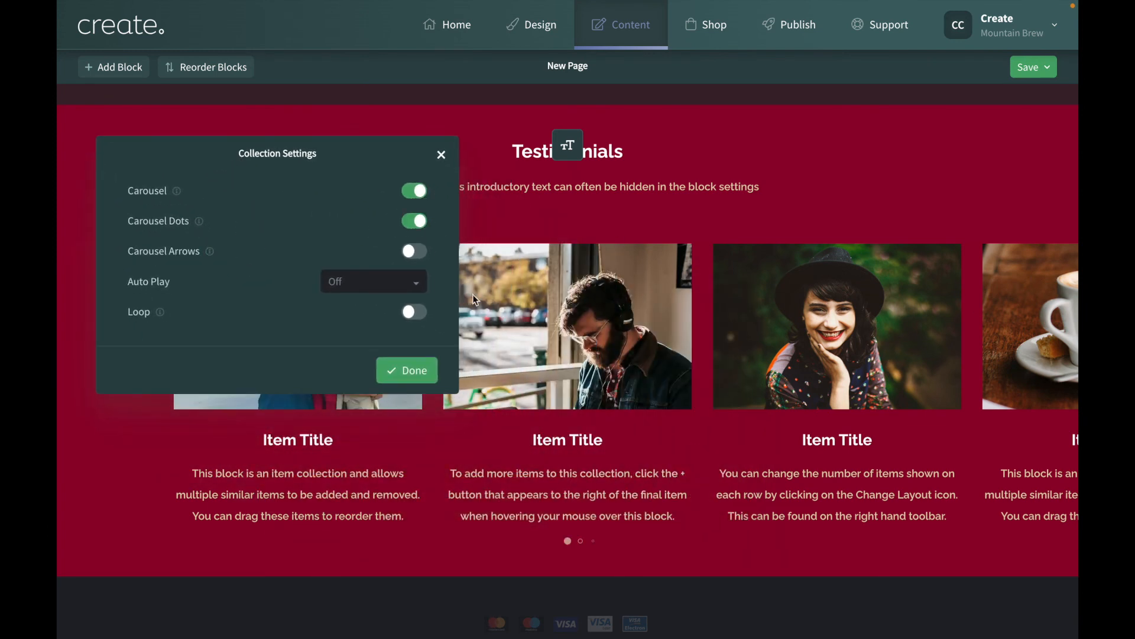
{"action": "left_click", "coordinate": [414, 221]}
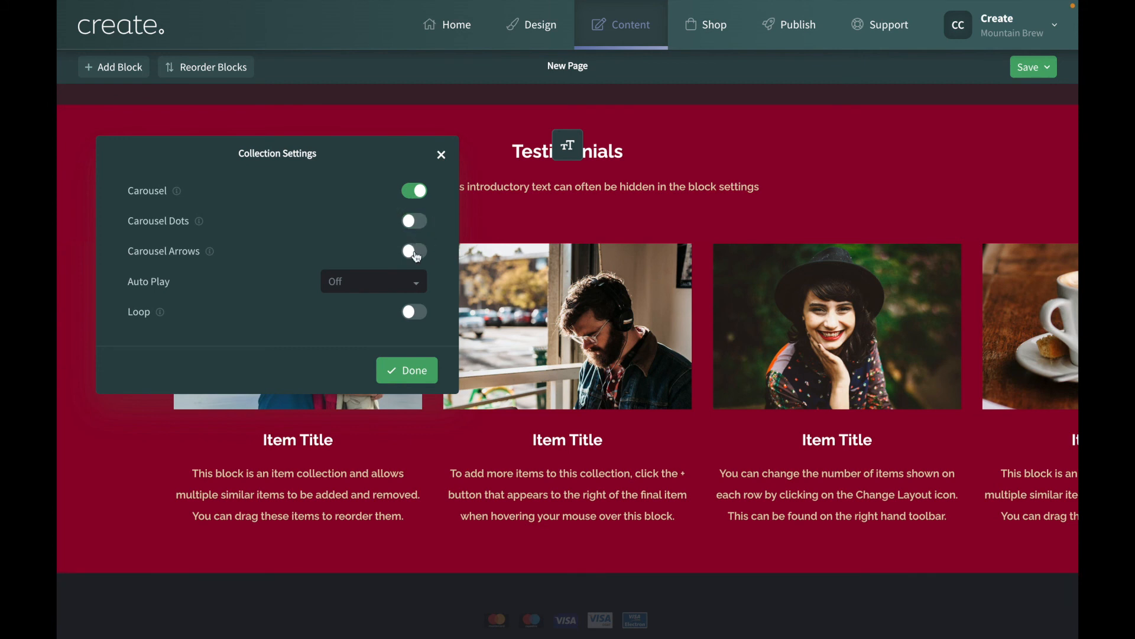
Turn on the carousel arrows for the Testimonials collection.
{"action": "left_click", "coordinate": [414, 251]}
{"action": "left_click_drag", "start_coordinate": [326, 145], "coordinate": [644, 216]}
{"action": "left_click", "coordinate": [703, 310]}
{"action": "left_click", "coordinate": [704, 311]}
Try the arrow positions Outside and Below, set the position to Inside, and close the collection settings.
{"action": "left_click", "coordinate": [668, 340]}
{"action": "left_click", "coordinate": [664, 359]}
{"action": "left_click", "coordinate": [661, 345]}
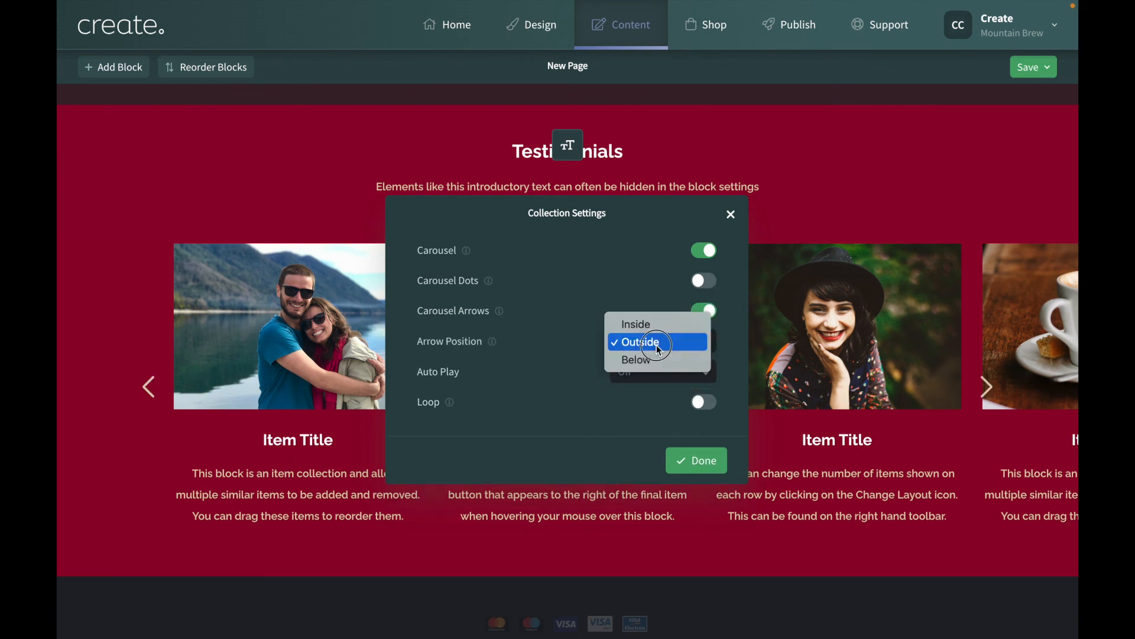
{"action": "left_click", "coordinate": [655, 362]}
{"action": "left_click", "coordinate": [655, 347]}
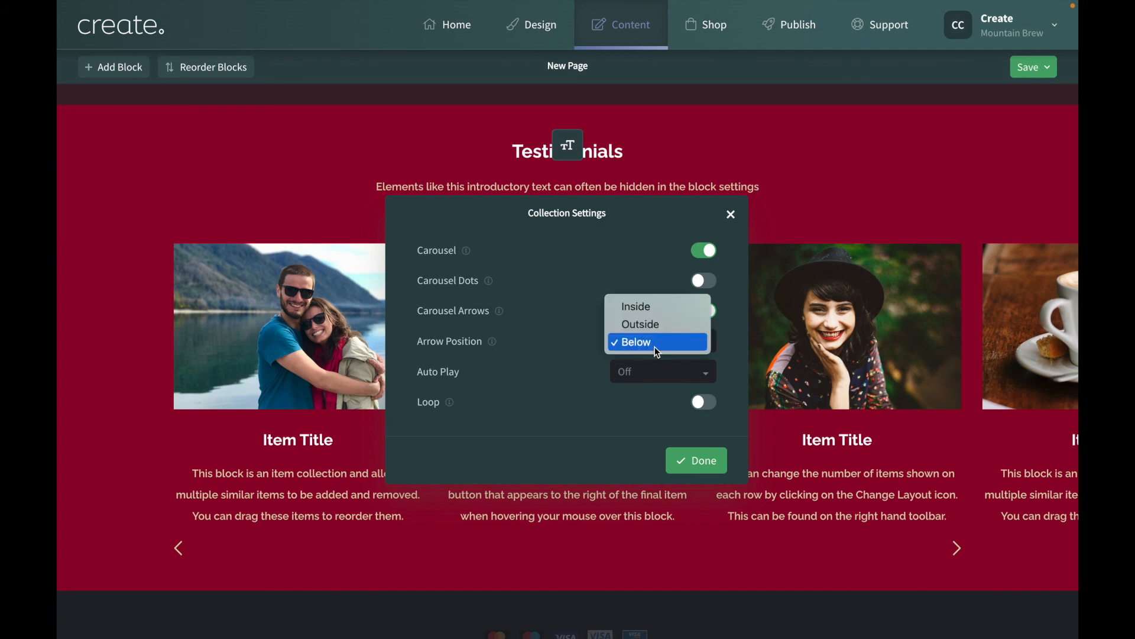
{"action": "left_click", "coordinate": [648, 306]}
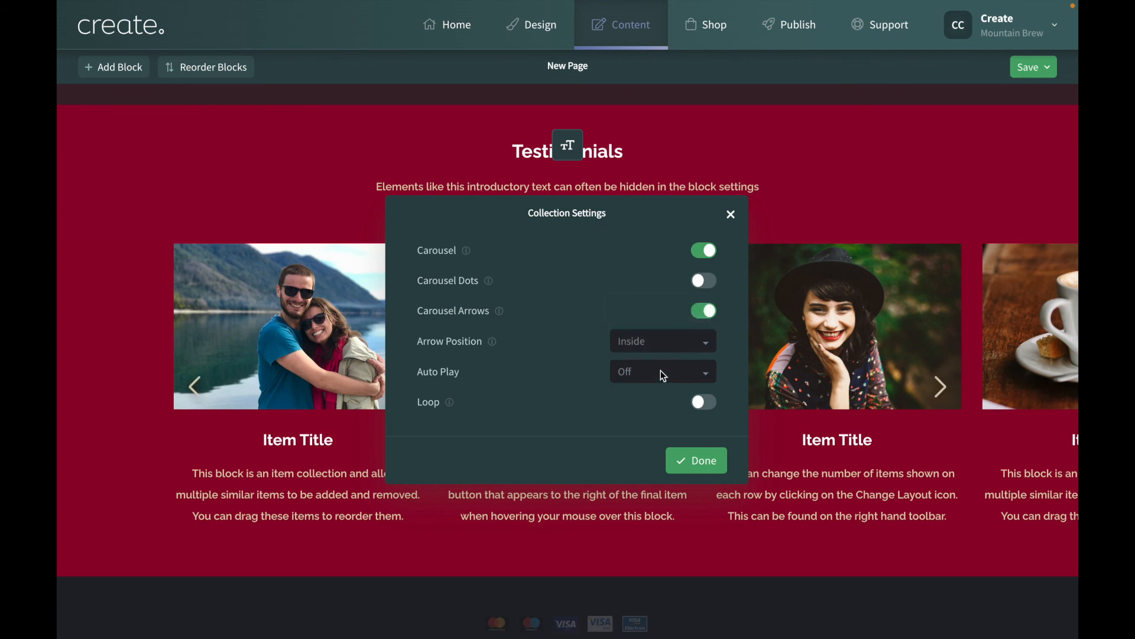
{"action": "left_click", "coordinate": [732, 214]}
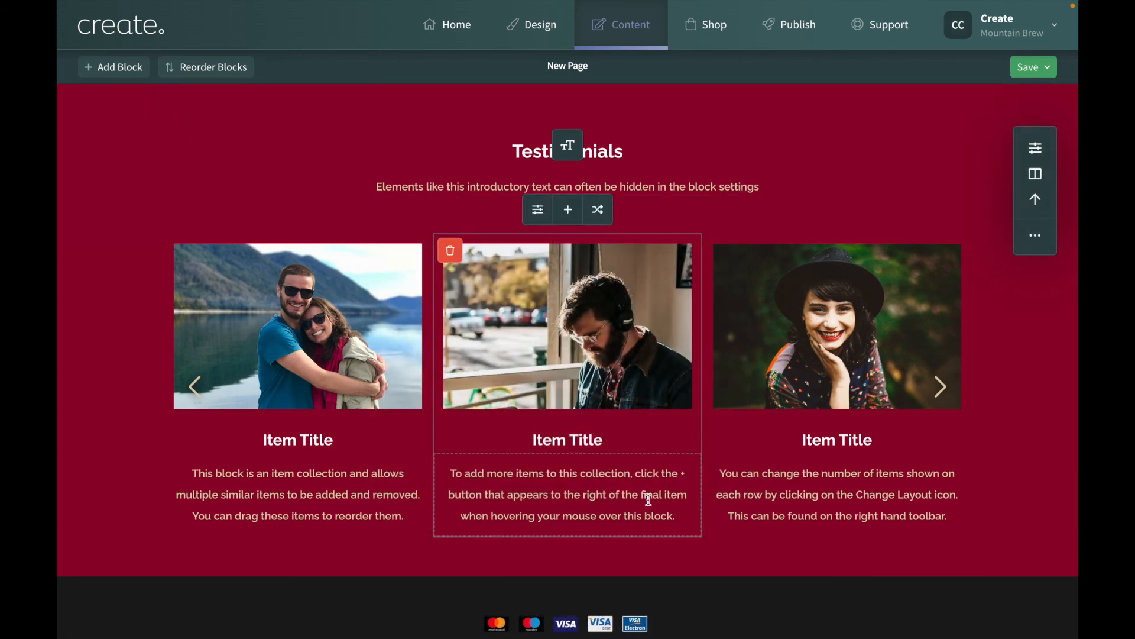
Browse the Testimonials carousel forward to its last items and back to the first item with its arrows.
{"action": "left_click", "coordinate": [941, 387]}
{"action": "left_click", "coordinate": [941, 387]}
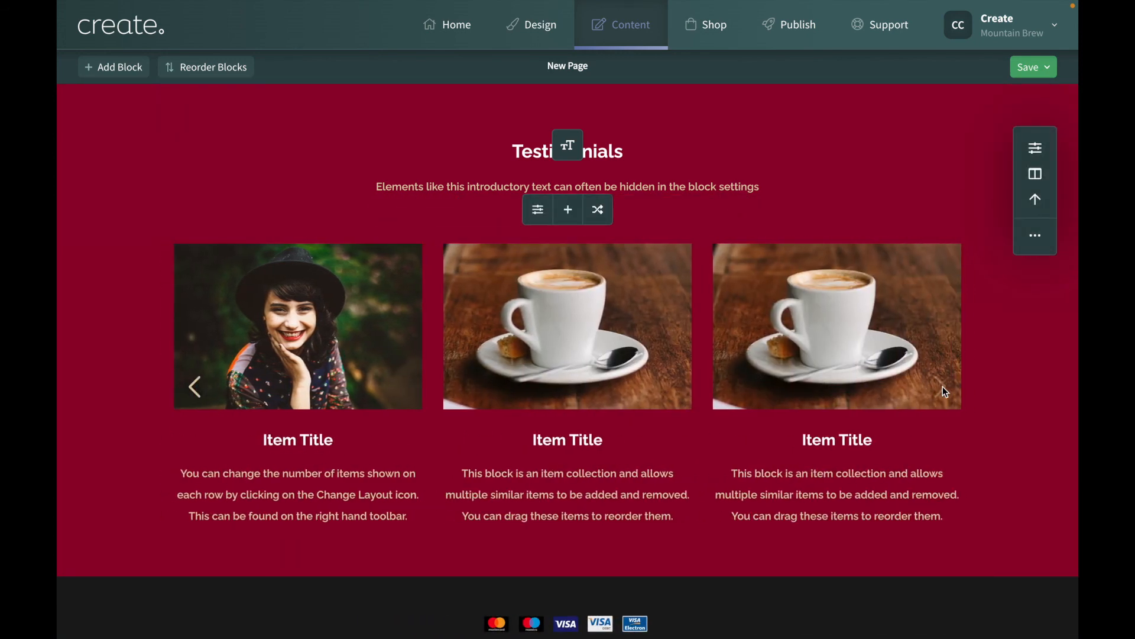
{"action": "left_click", "coordinate": [195, 386]}
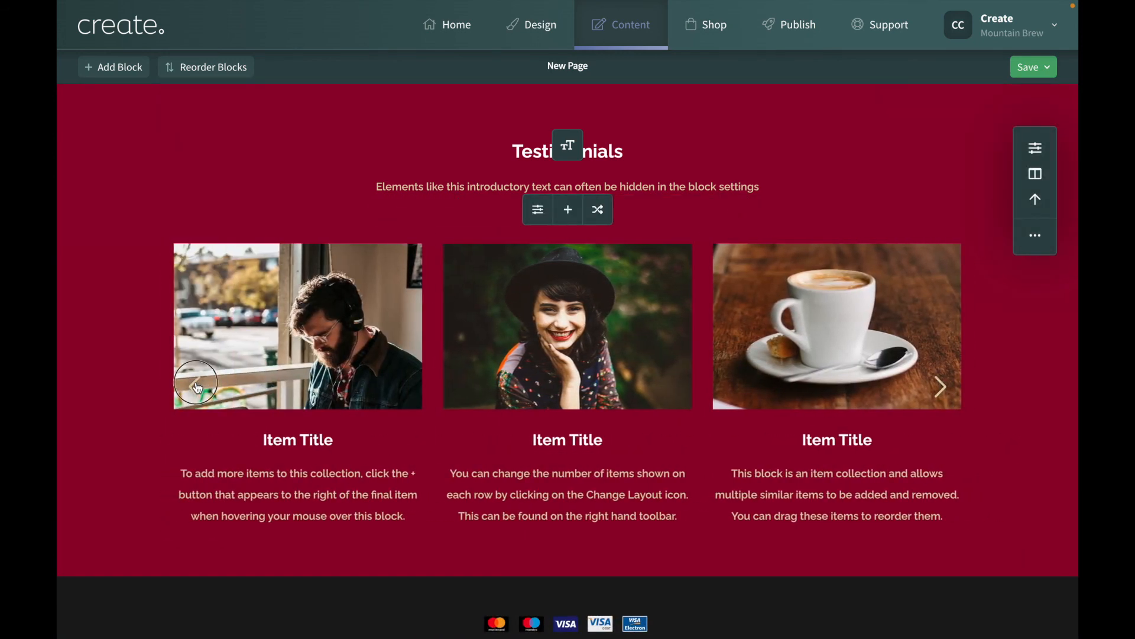
{"action": "left_click", "coordinate": [195, 387]}
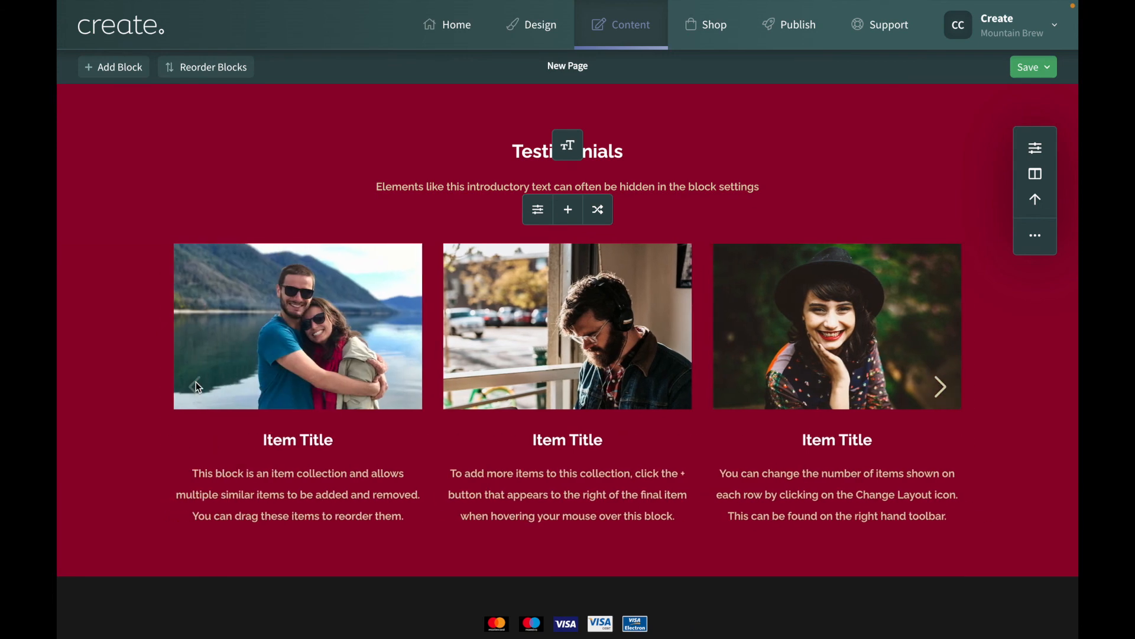
Reorder the carousel items, moving the second item to third place and the last coffee cup item to second place.
{"action": "left_click", "coordinate": [597, 220]}
{"action": "scroll", "coordinate": [605, 361], "scroll_direction": "down", "scroll_amount": 4}
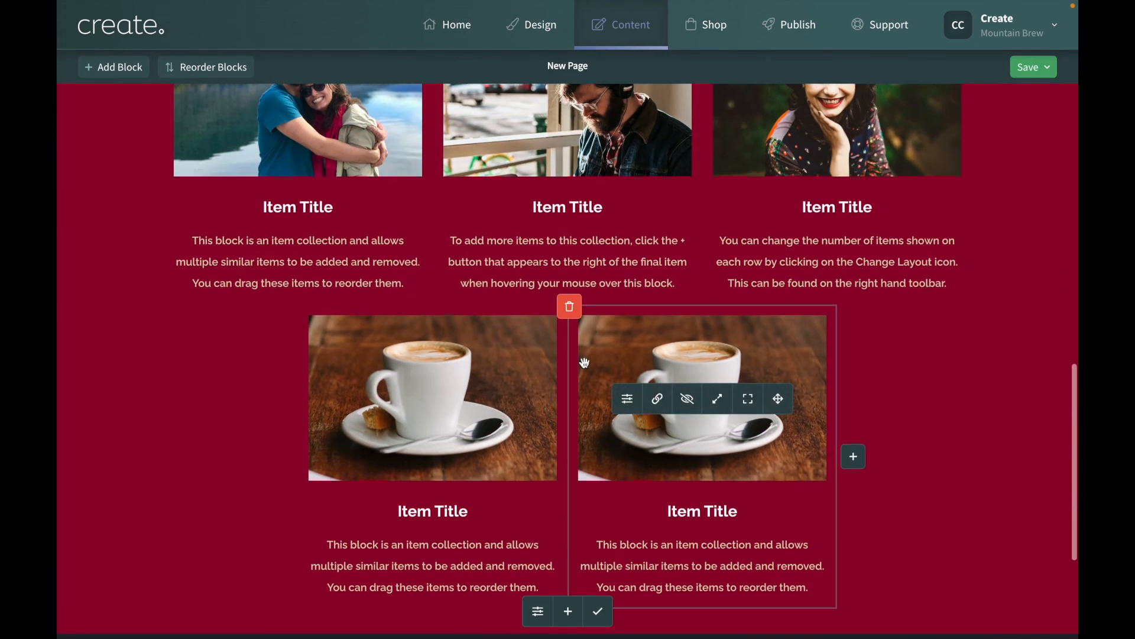
{"action": "scroll", "coordinate": [597, 355], "scroll_direction": "up", "scroll_amount": 4}
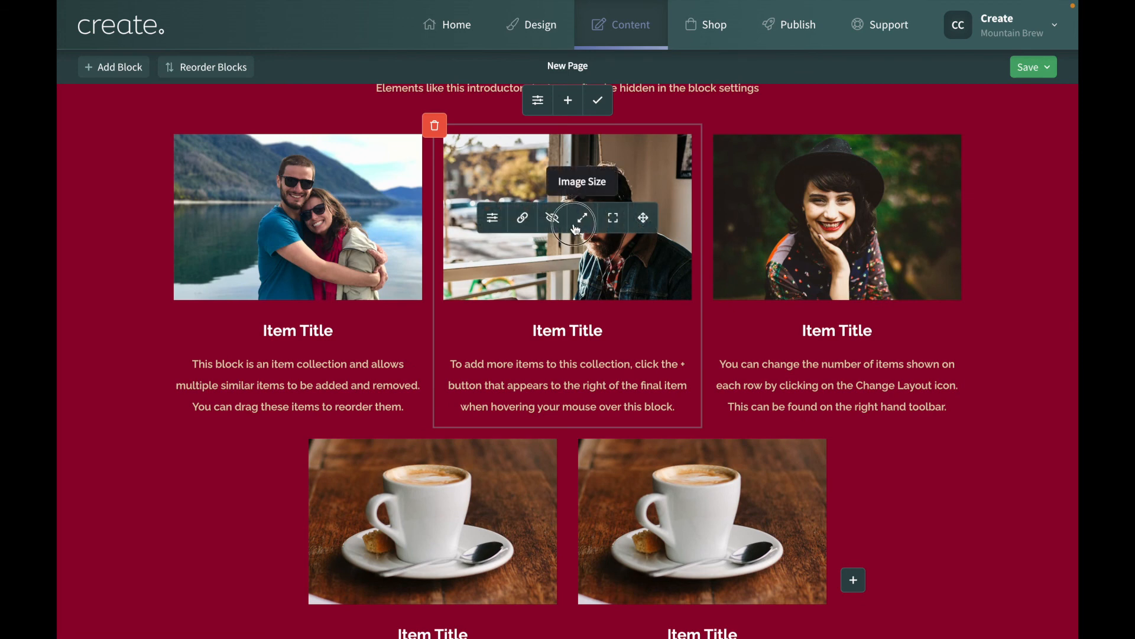
{"action": "left_click_drag", "start_coordinate": [576, 230], "coordinate": [852, 254]}
{"action": "left_click_drag", "start_coordinate": [655, 525], "coordinate": [509, 260]}
{"action": "left_click", "coordinate": [598, 100]}
Save the new page and exit the content editor.
{"action": "scroll", "coordinate": [794, 271], "scroll_direction": "up", "scroll_amount": 2}
{"action": "left_click", "coordinate": [1053, 66]}
{"action": "left_click", "coordinate": [1023, 153]}
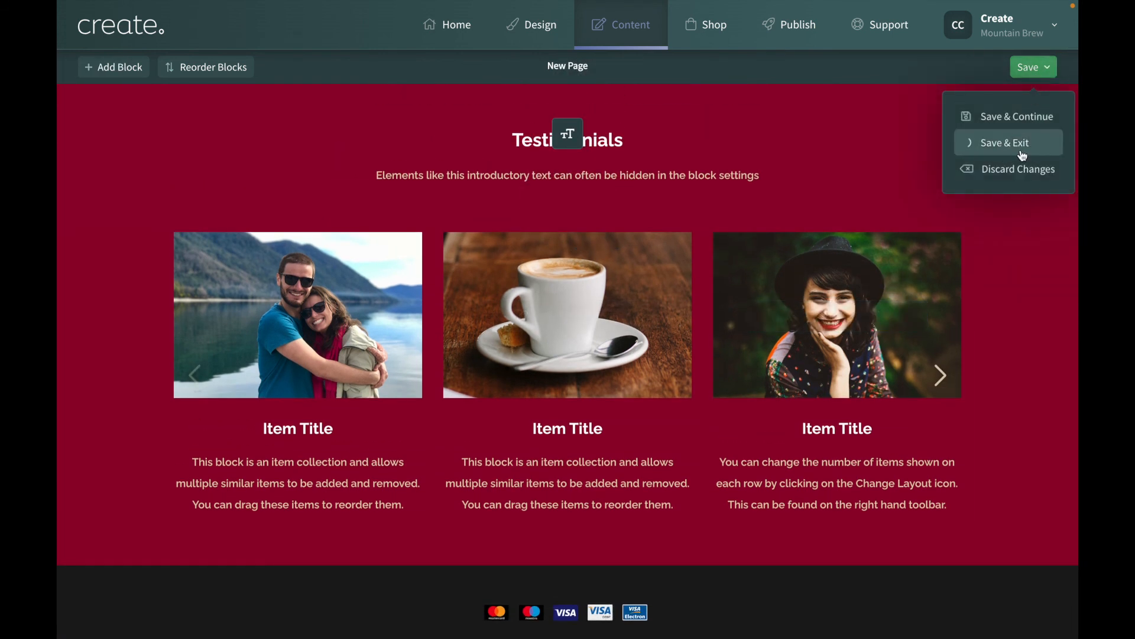